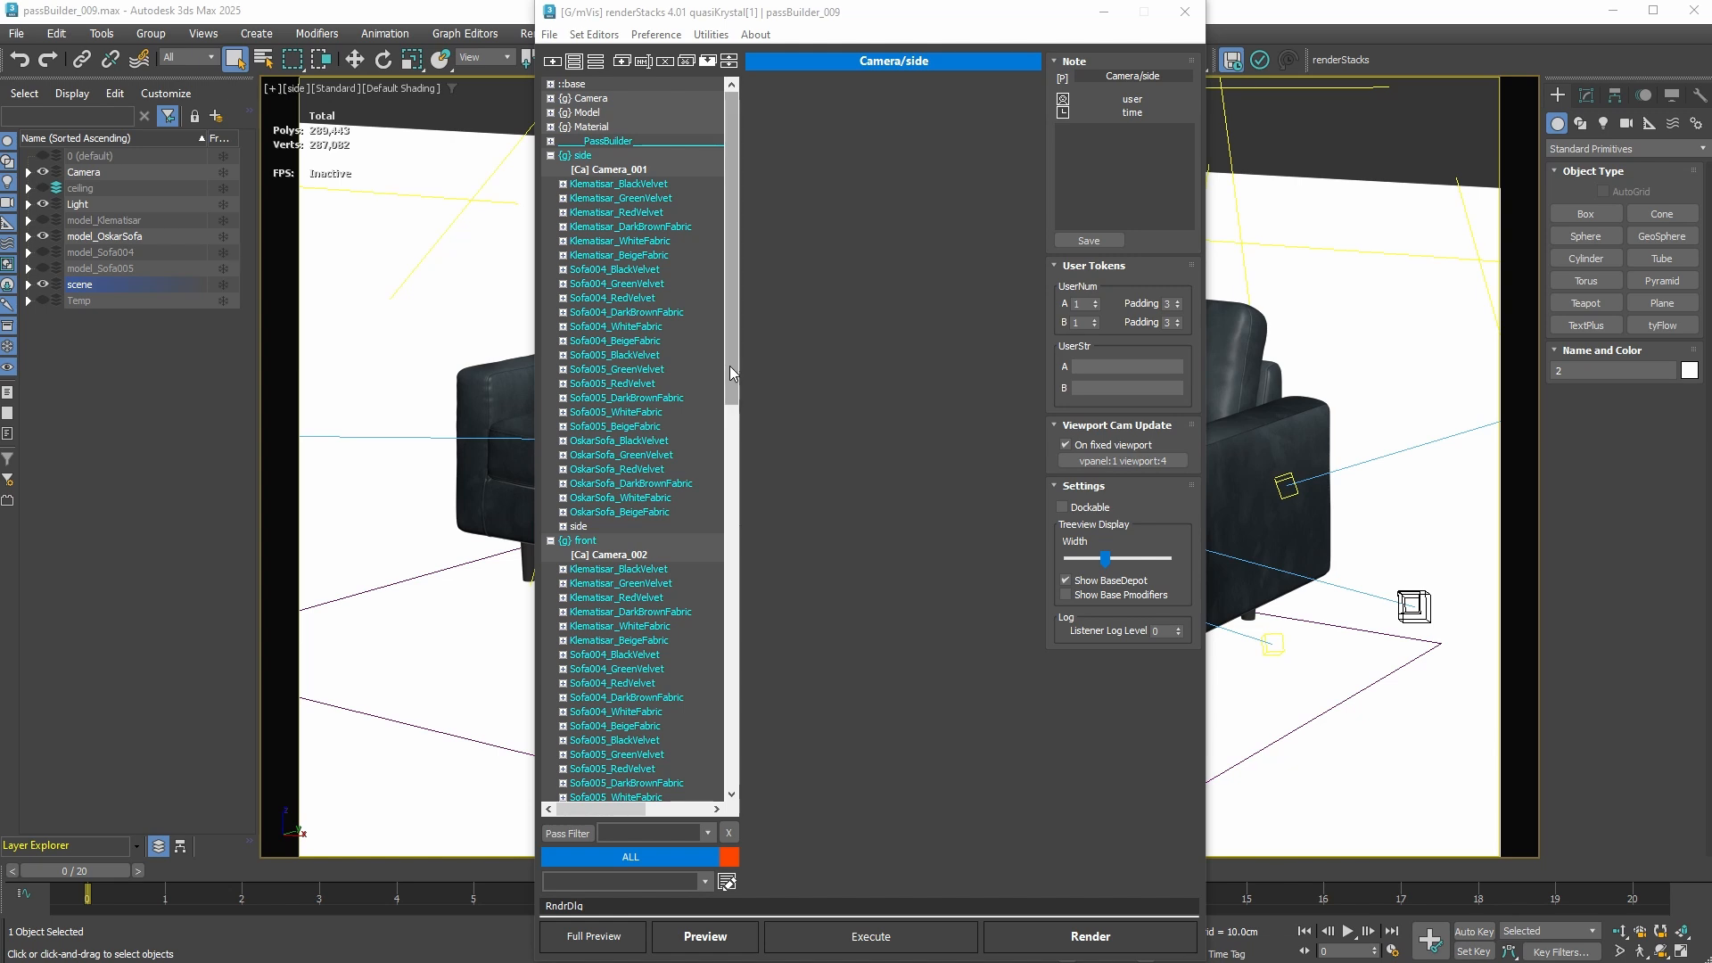
drag(731, 338, 731, 258)
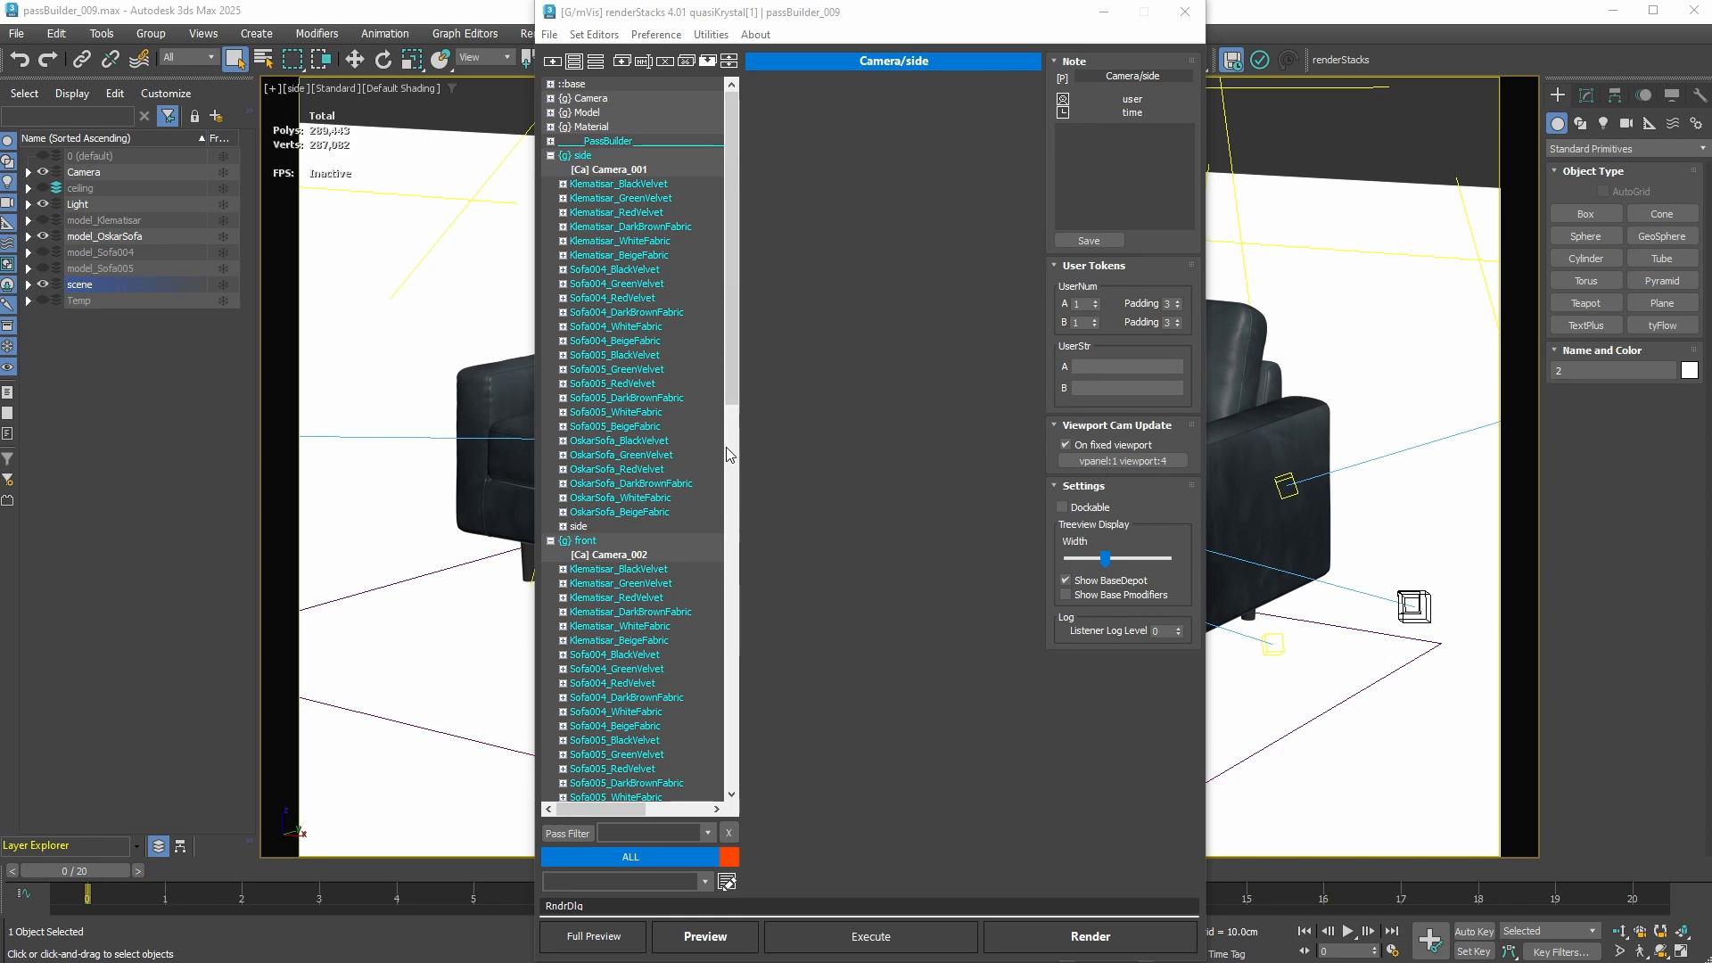
mouse_move(730, 371)
mouse_down()
mouse_move(724, 780)
mouse_move(733, 241)
mouse_move(726, 814)
mouse_move(730, 489)
mouse_move(707, 379)
mouse_up()
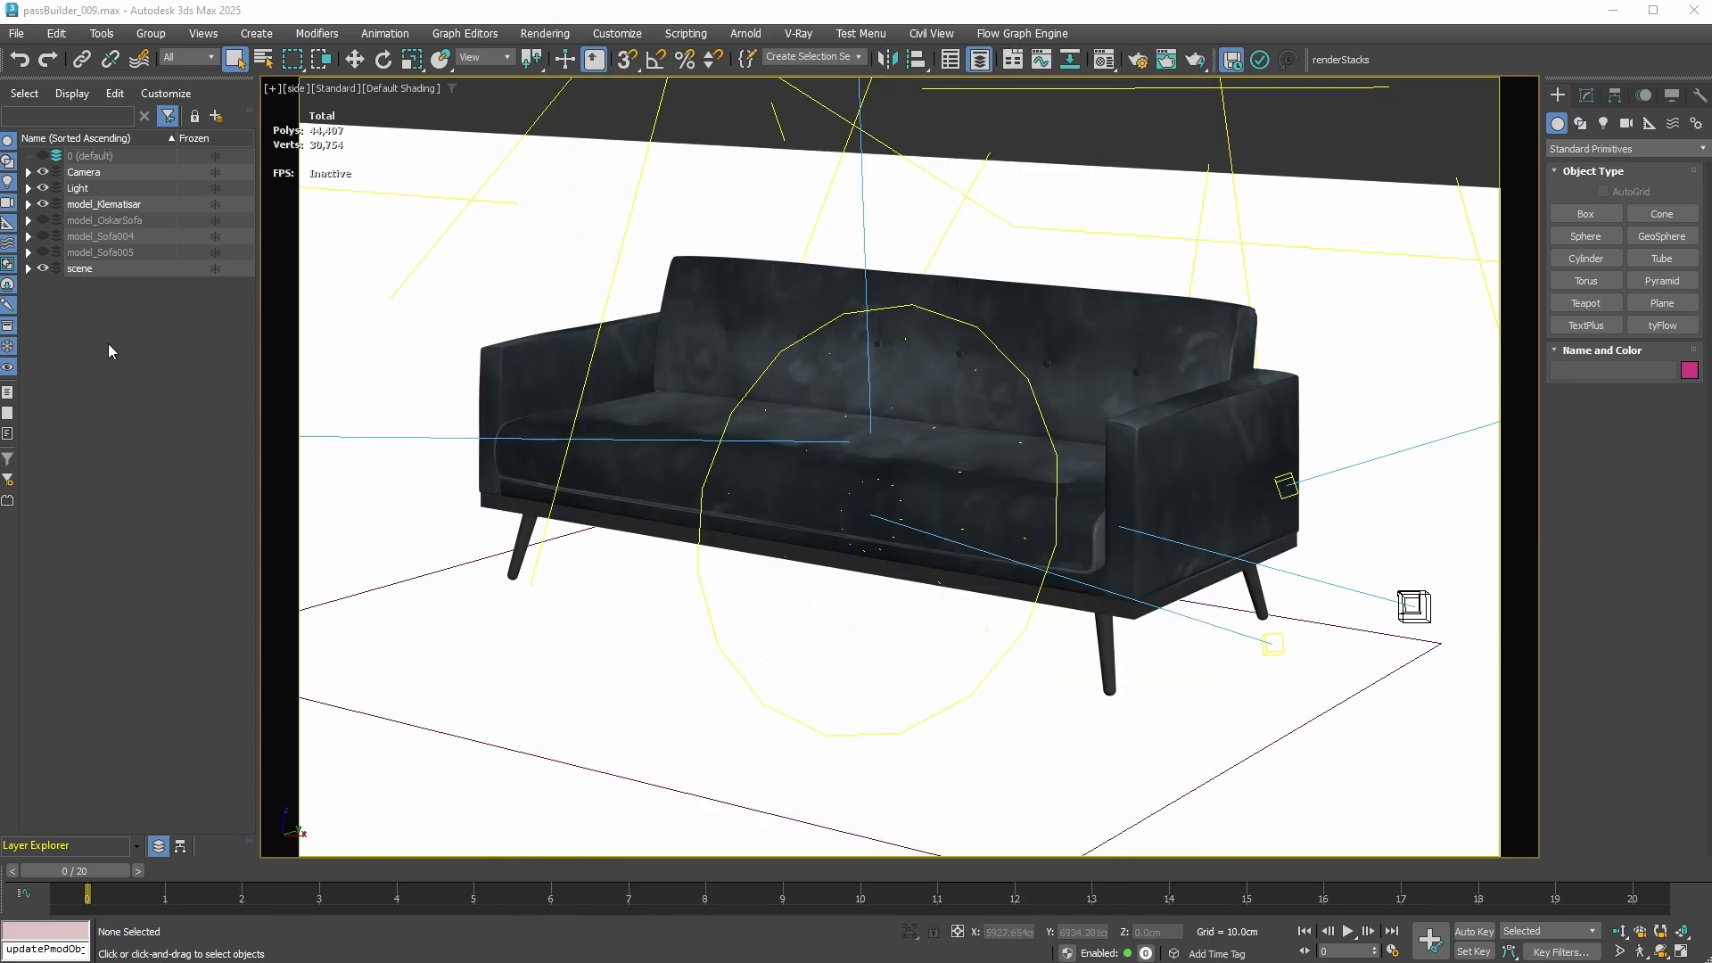
Step: Review the model, scene, camera and light layers, switching the scene layer's visibility off and back on
click(121, 207)
click(124, 221)
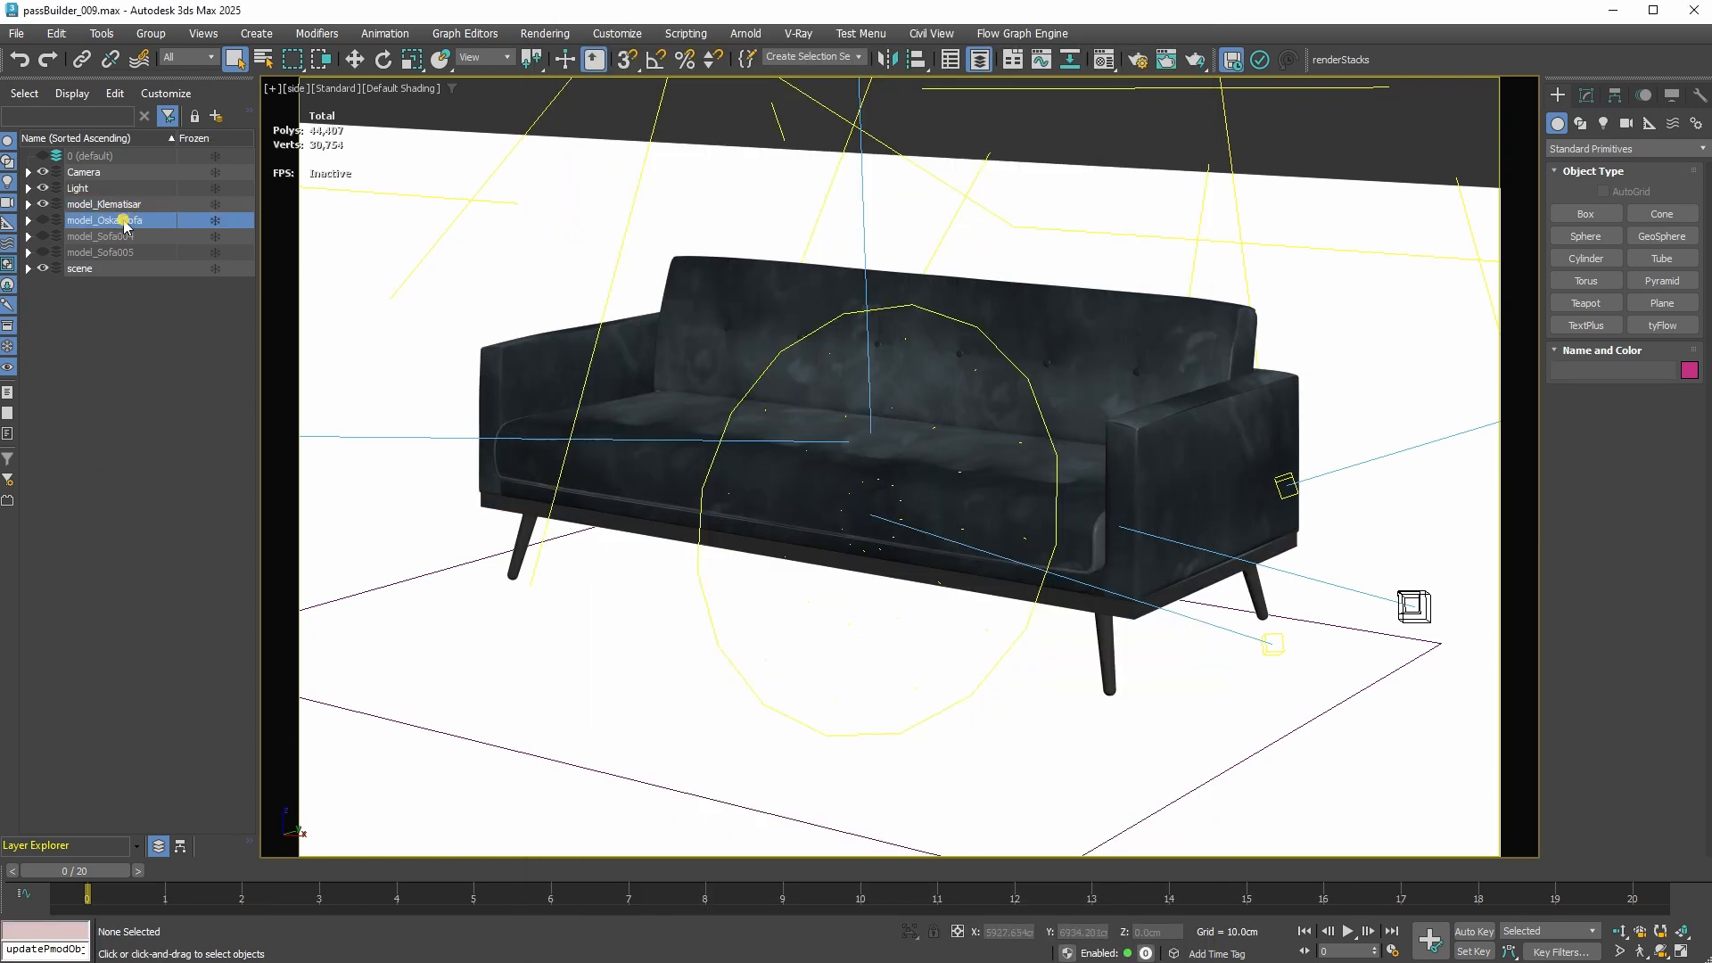
click(131, 236)
click(132, 250)
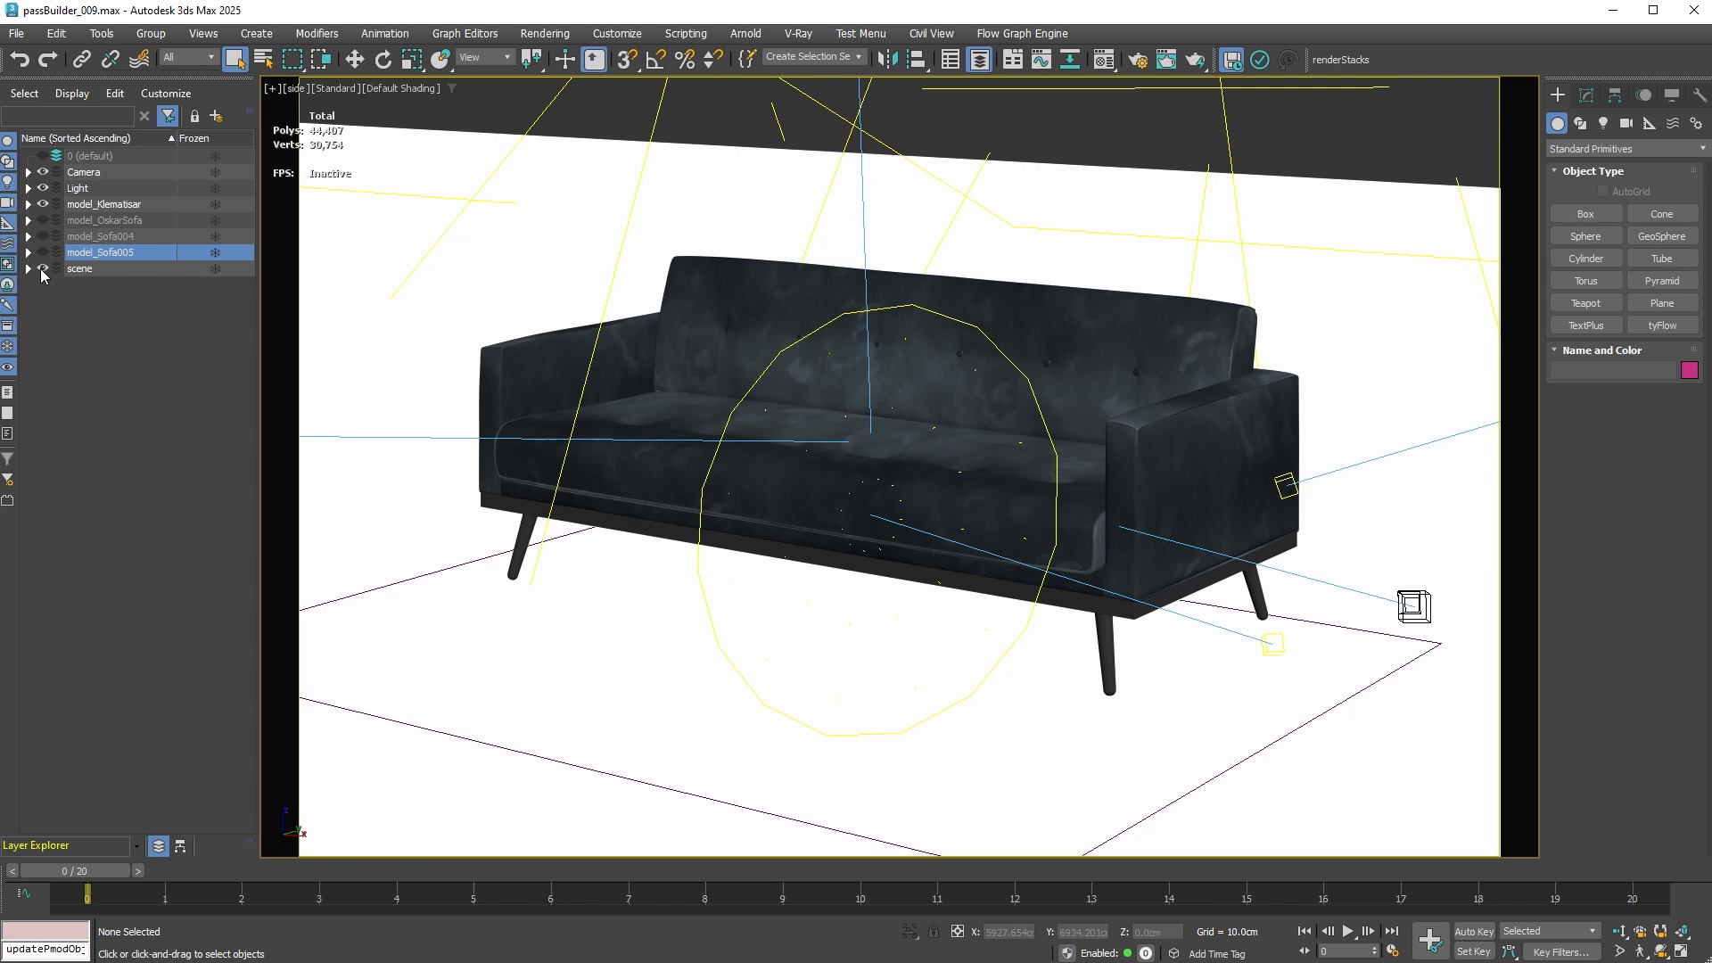
click(41, 269)
click(41, 268)
click(79, 269)
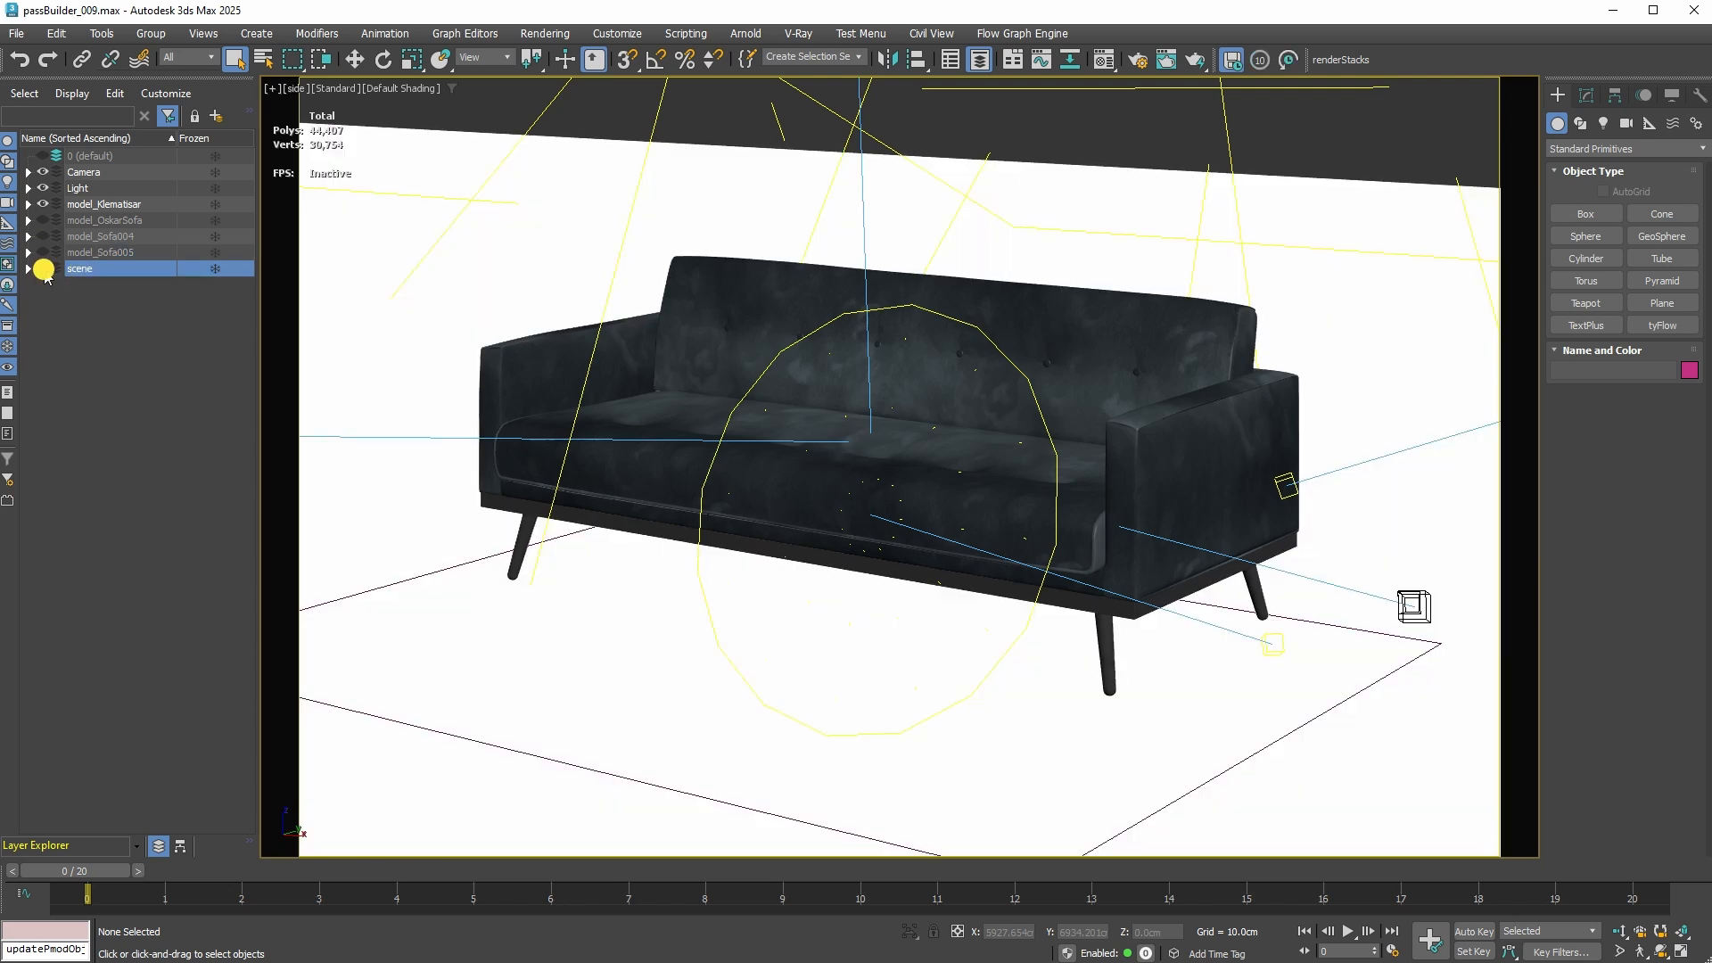
click(42, 269)
click(43, 269)
click(116, 175)
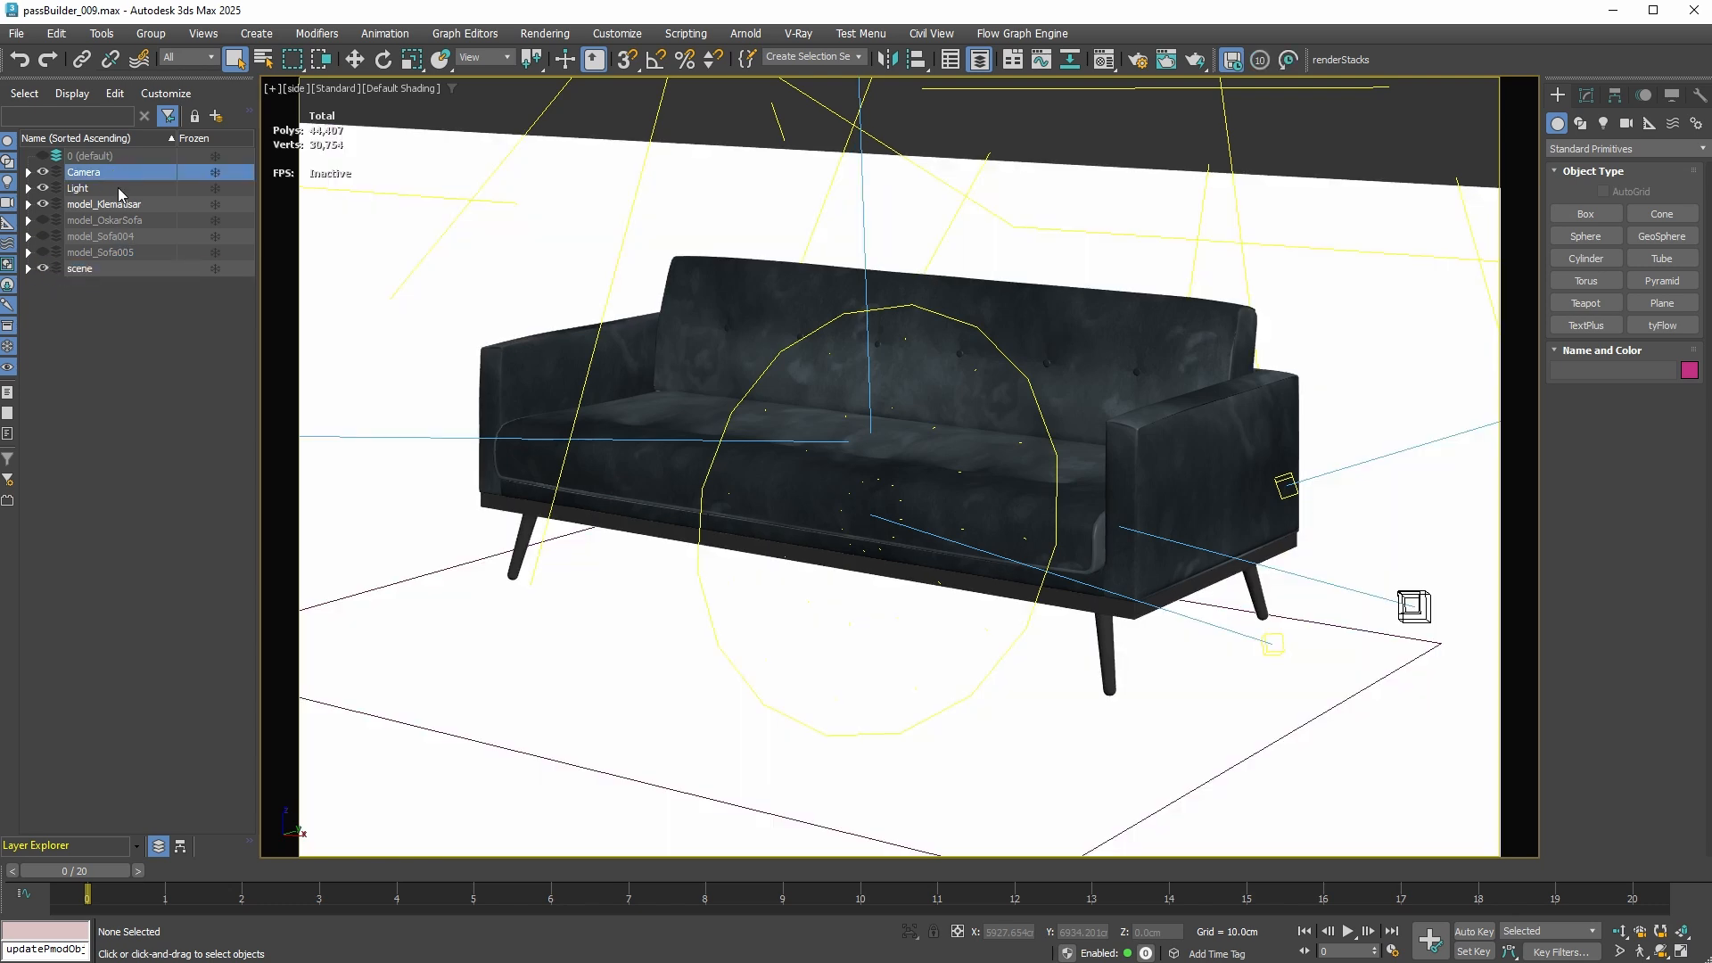
click(119, 188)
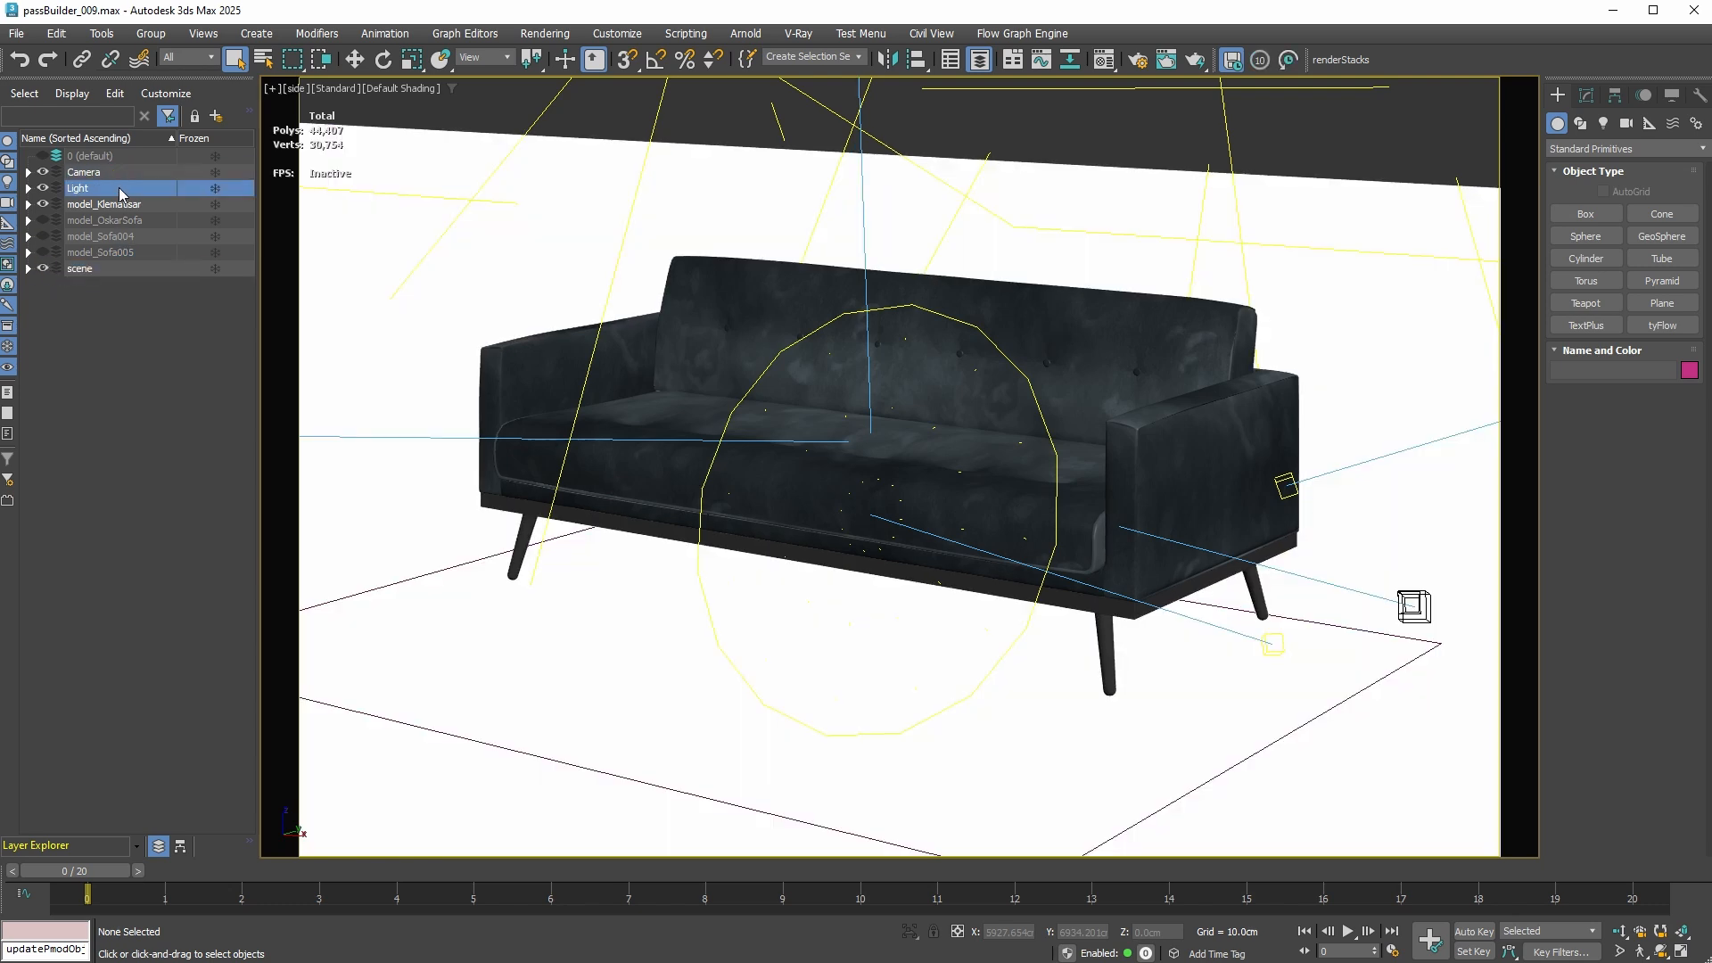
Step: Open renderStacks, select Base_RenderOutput and save the current setup as the startup file
click(1328, 66)
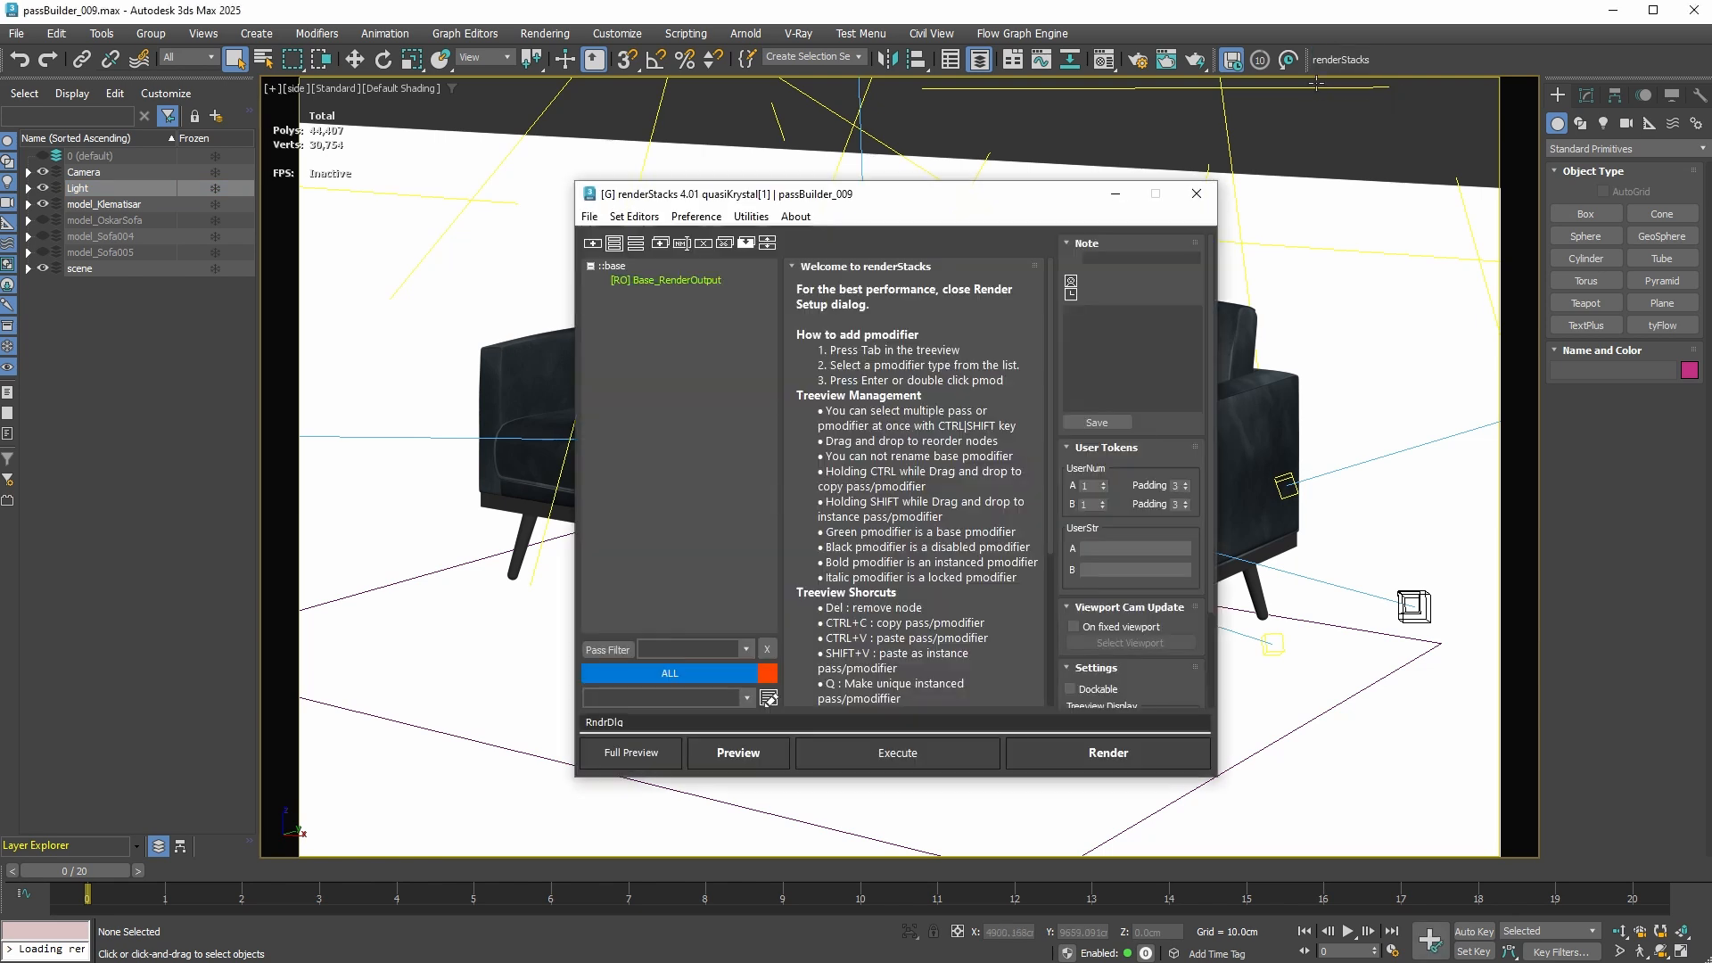
click(669, 281)
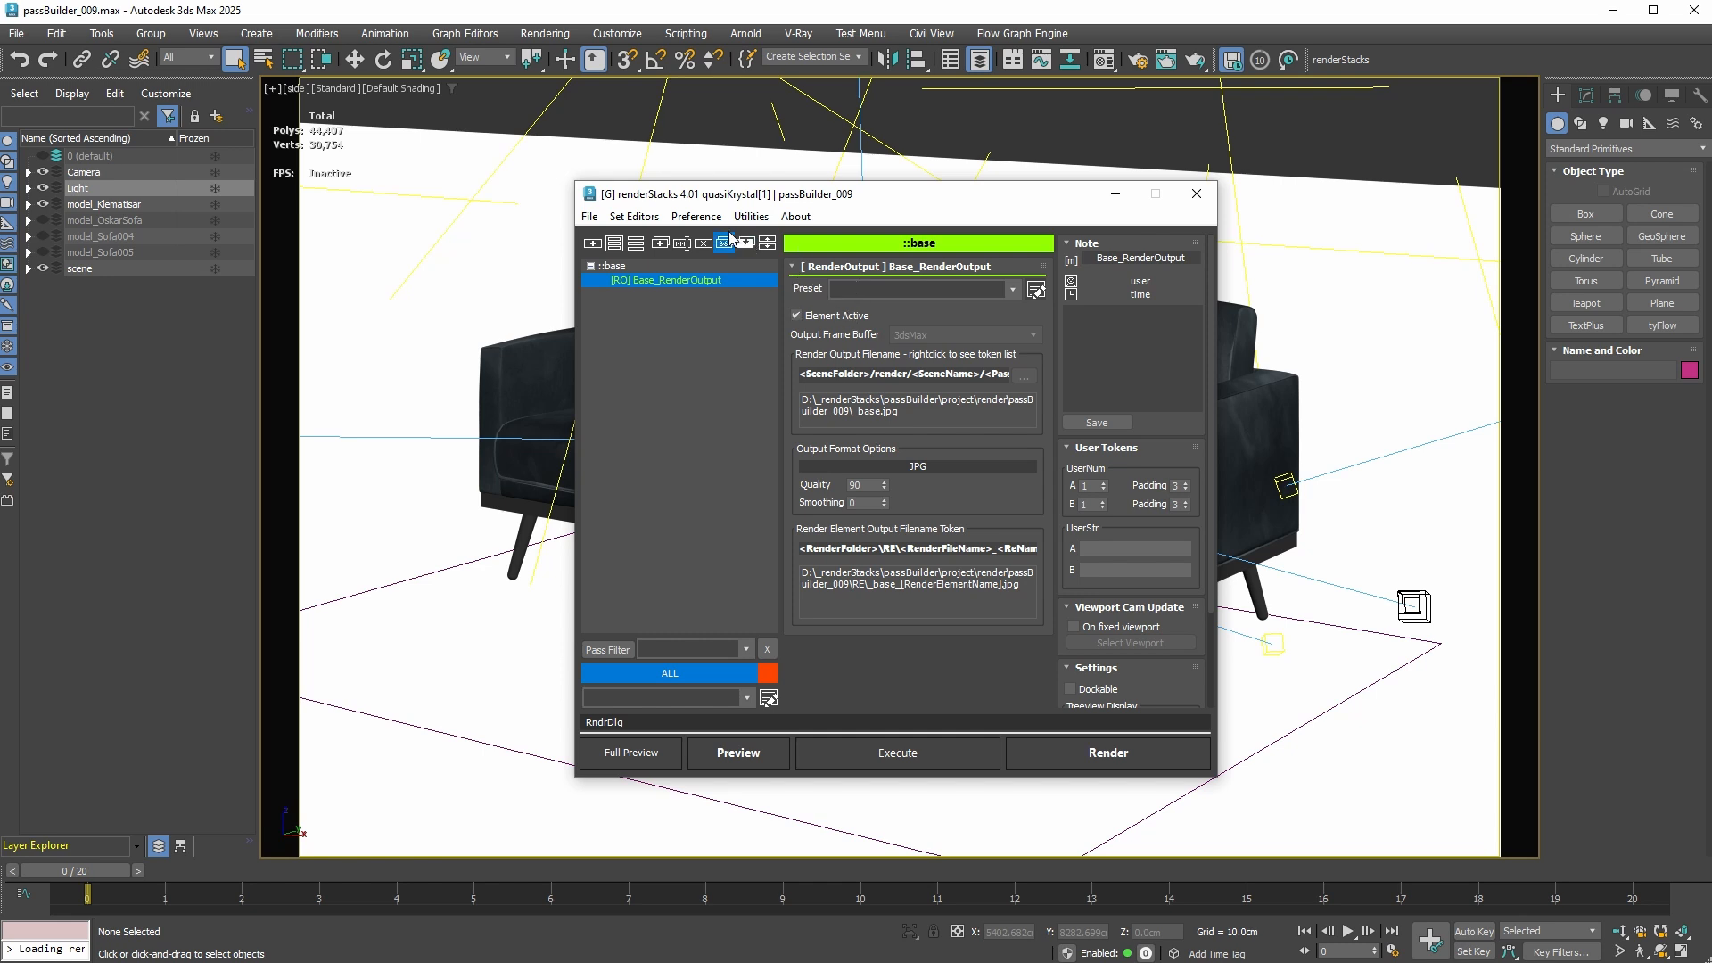
click(688, 217)
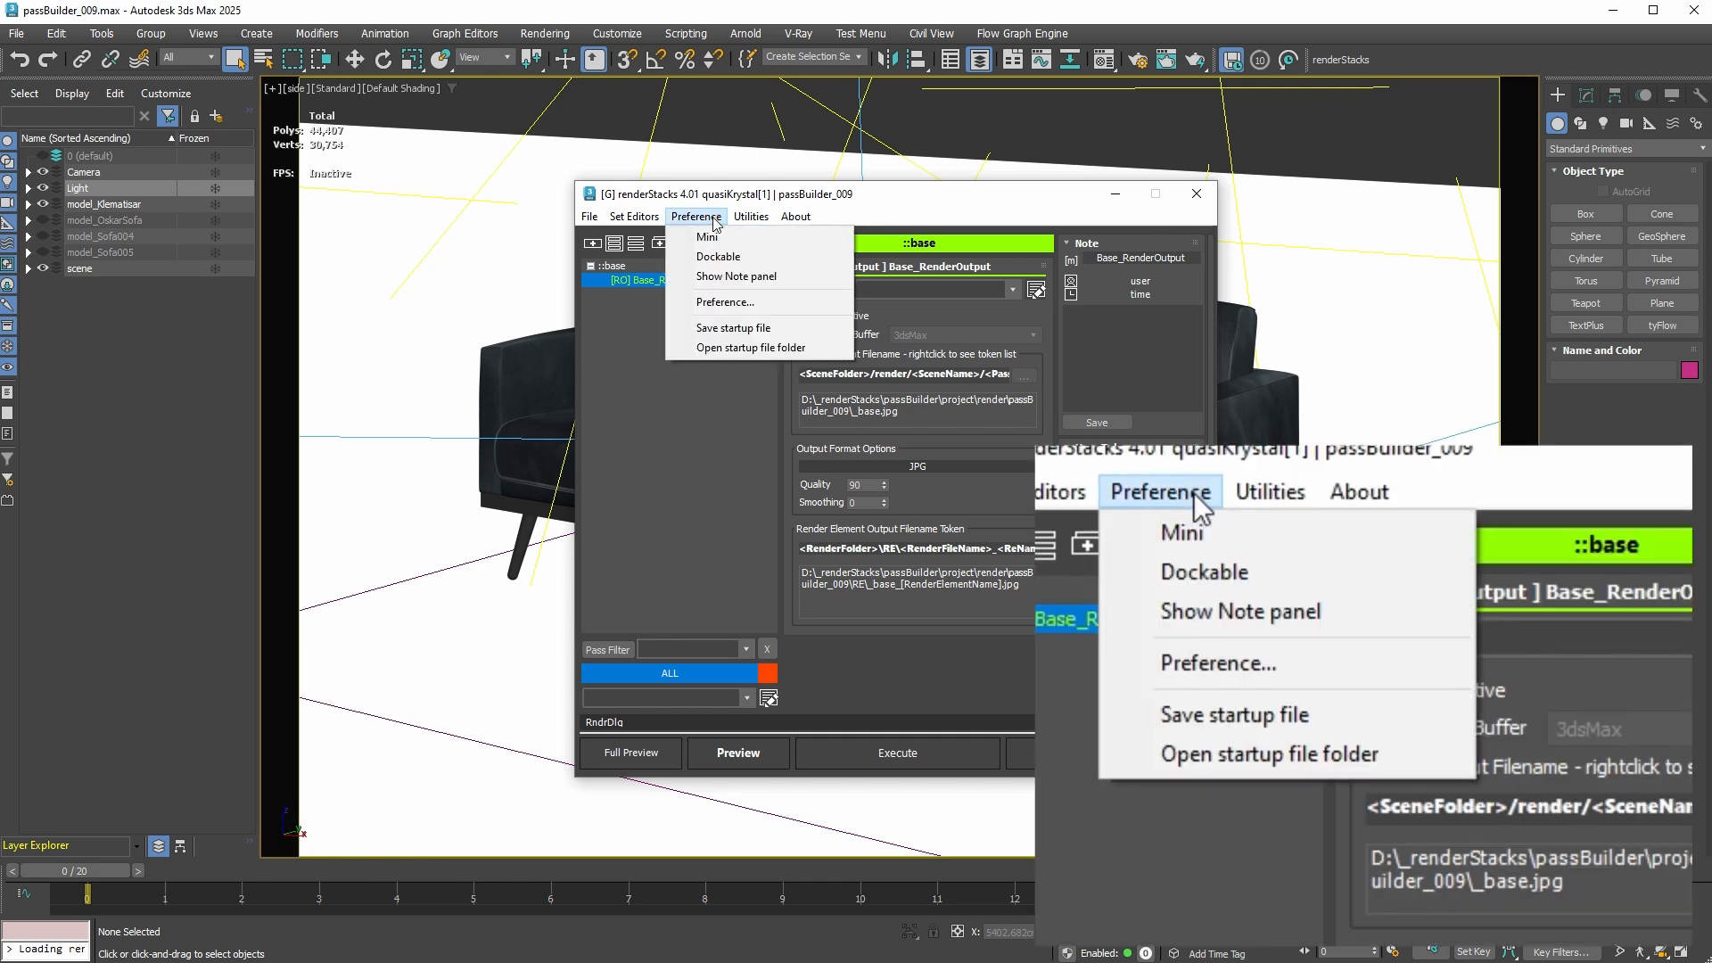
click(806, 333)
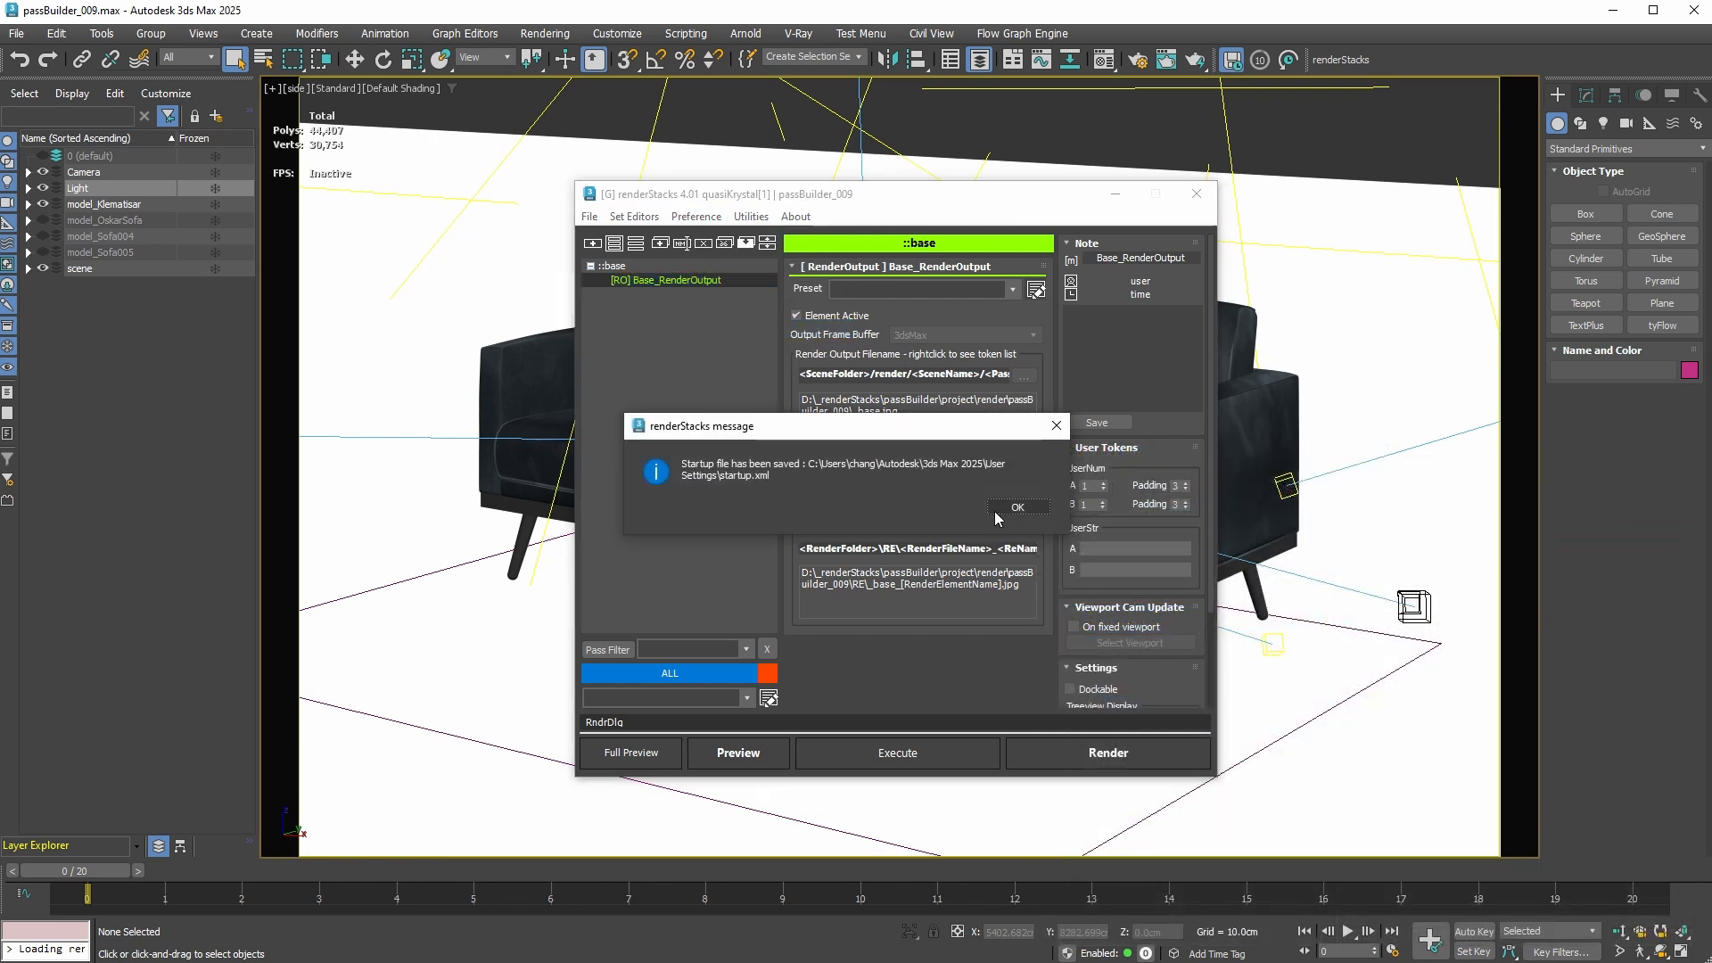
click(1010, 505)
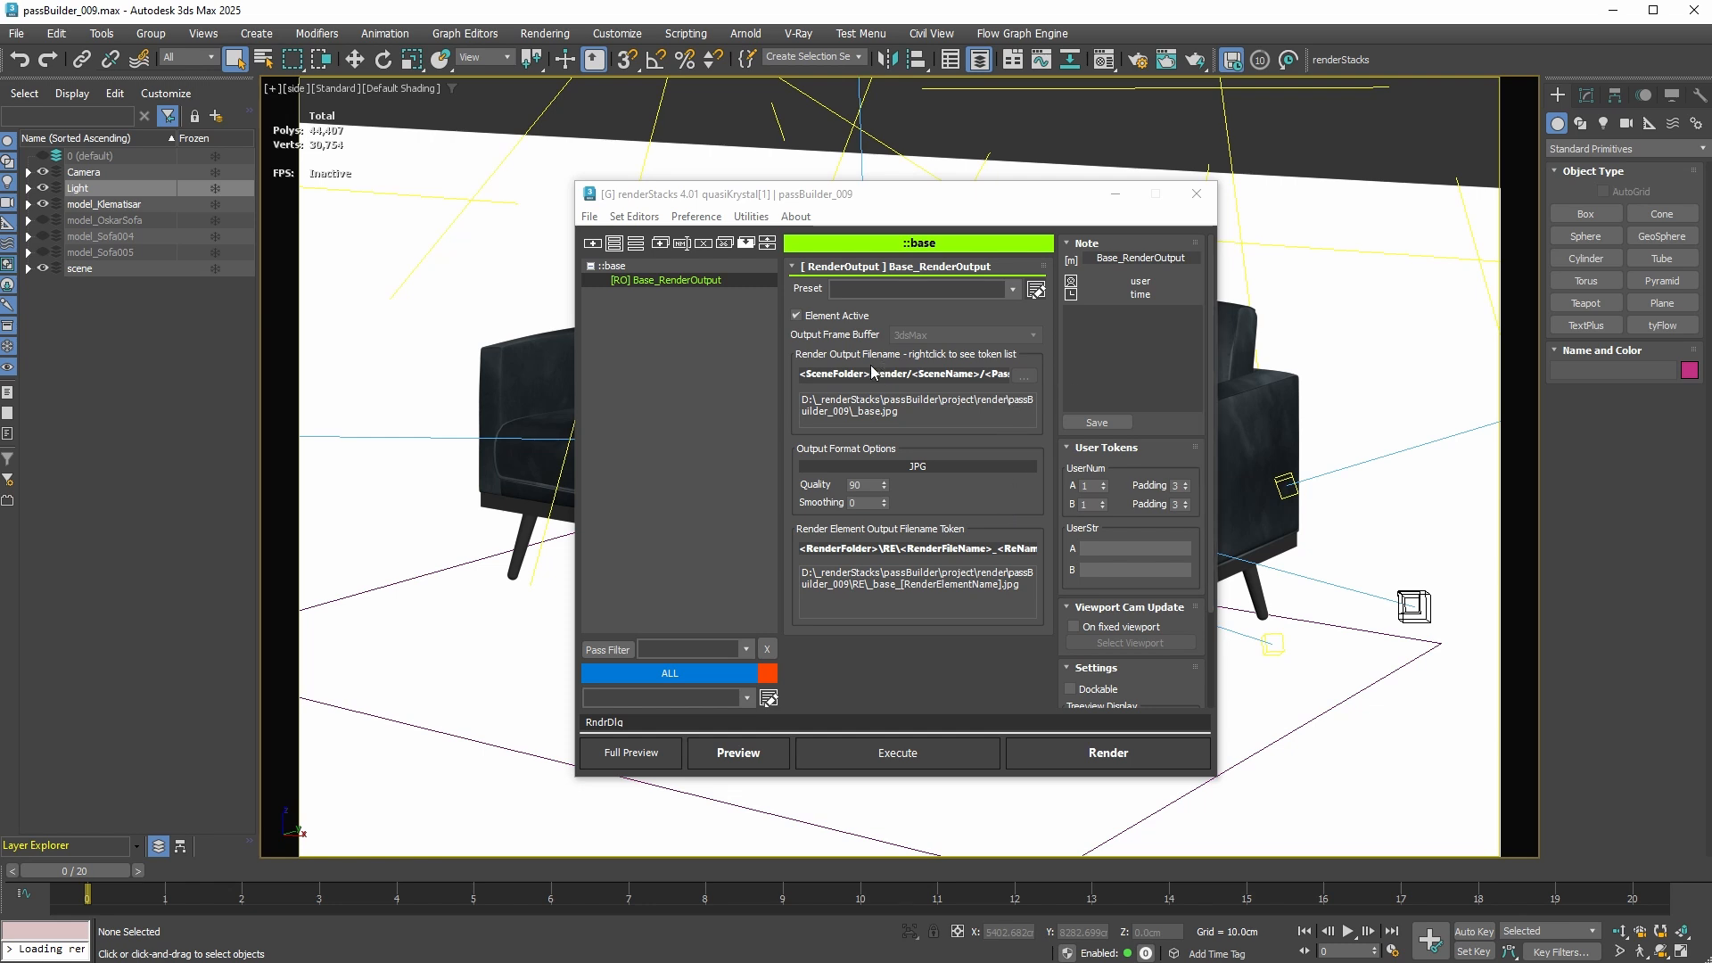
Step: Open the folder that holds the startup file and look through its contents
click(703, 217)
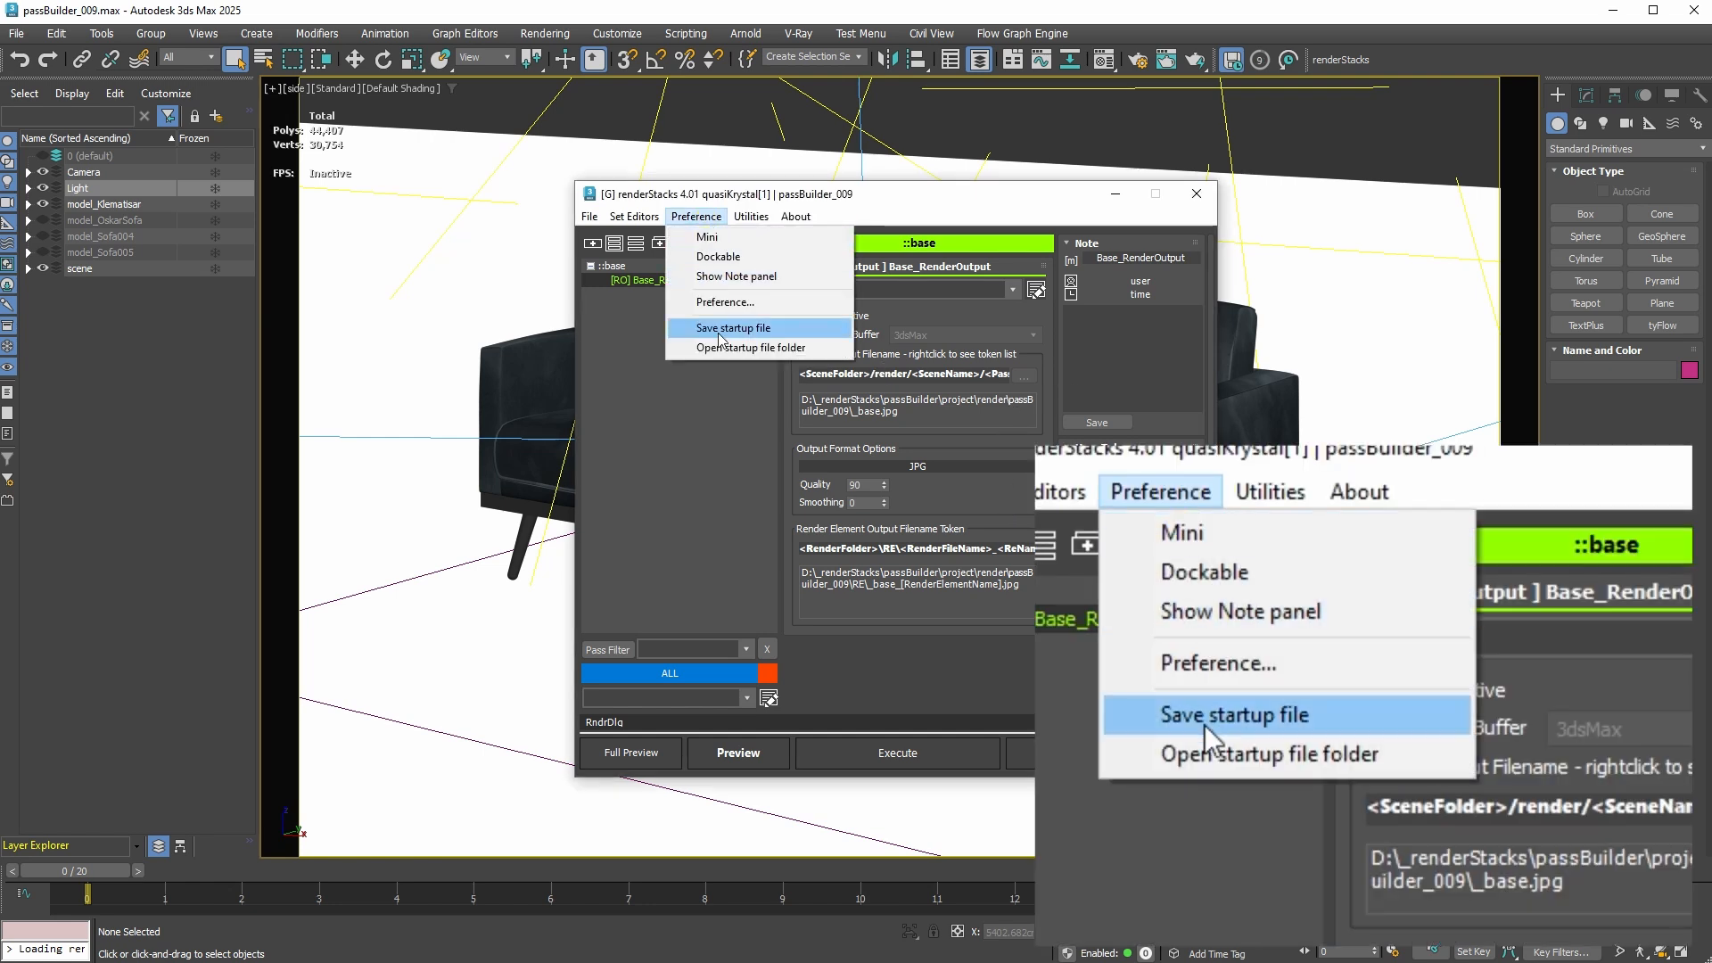
click(786, 350)
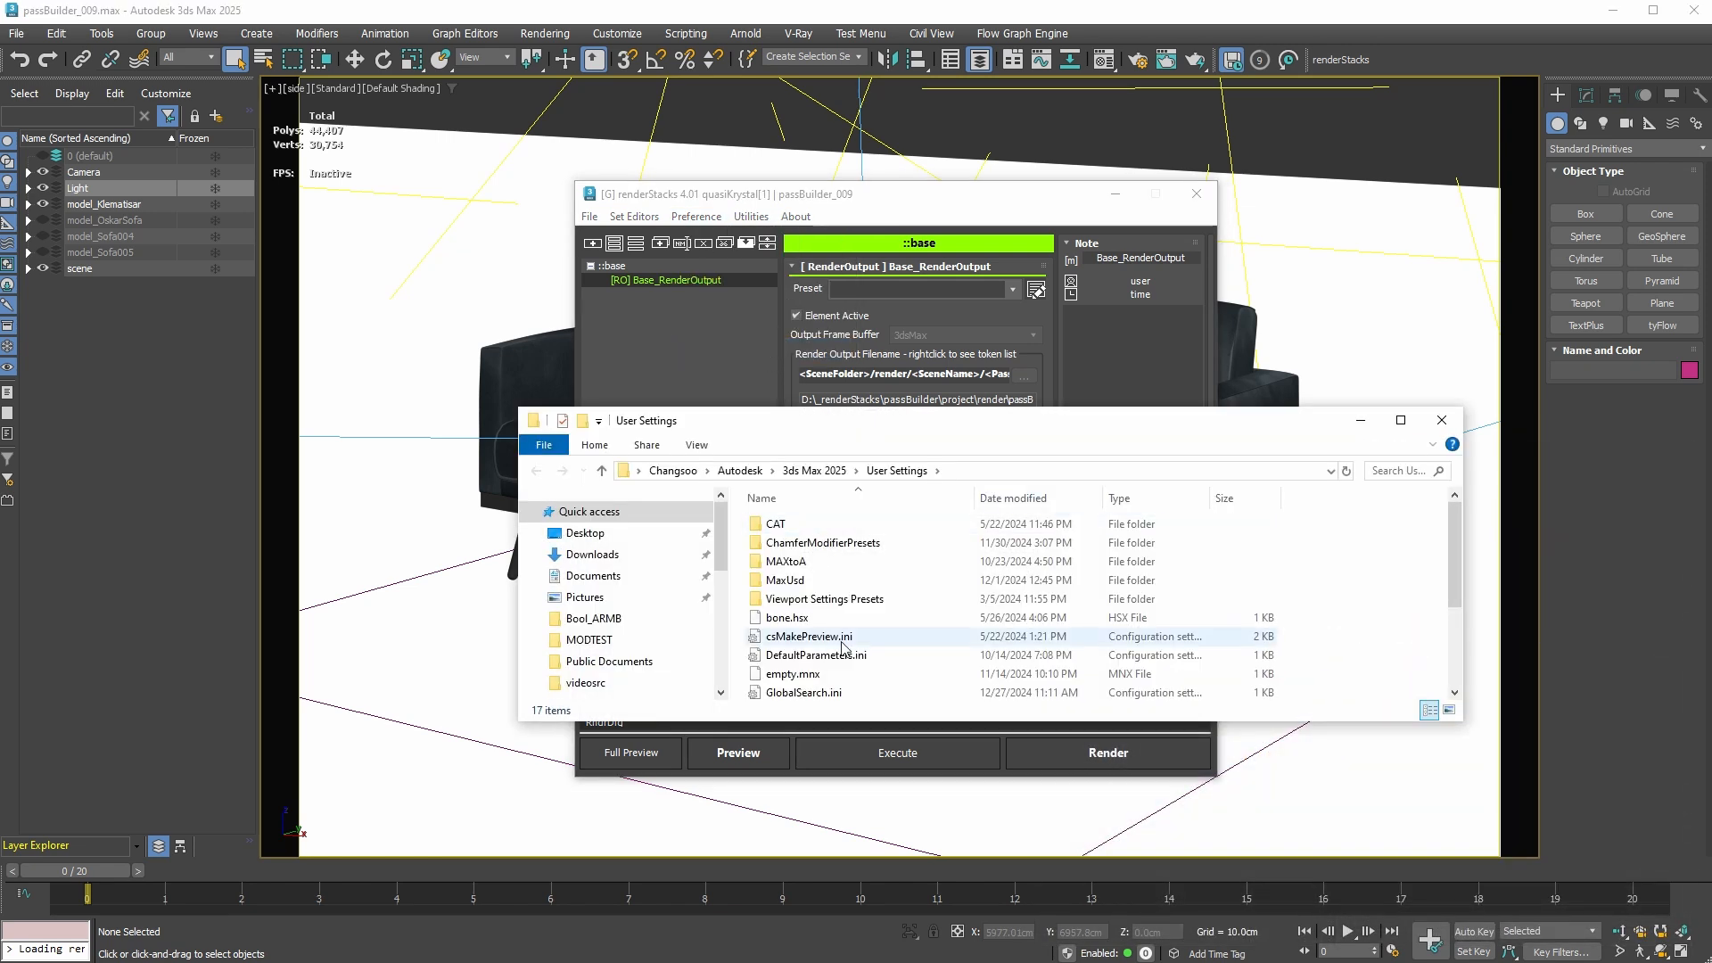
scroll(798, 642, down, 3)
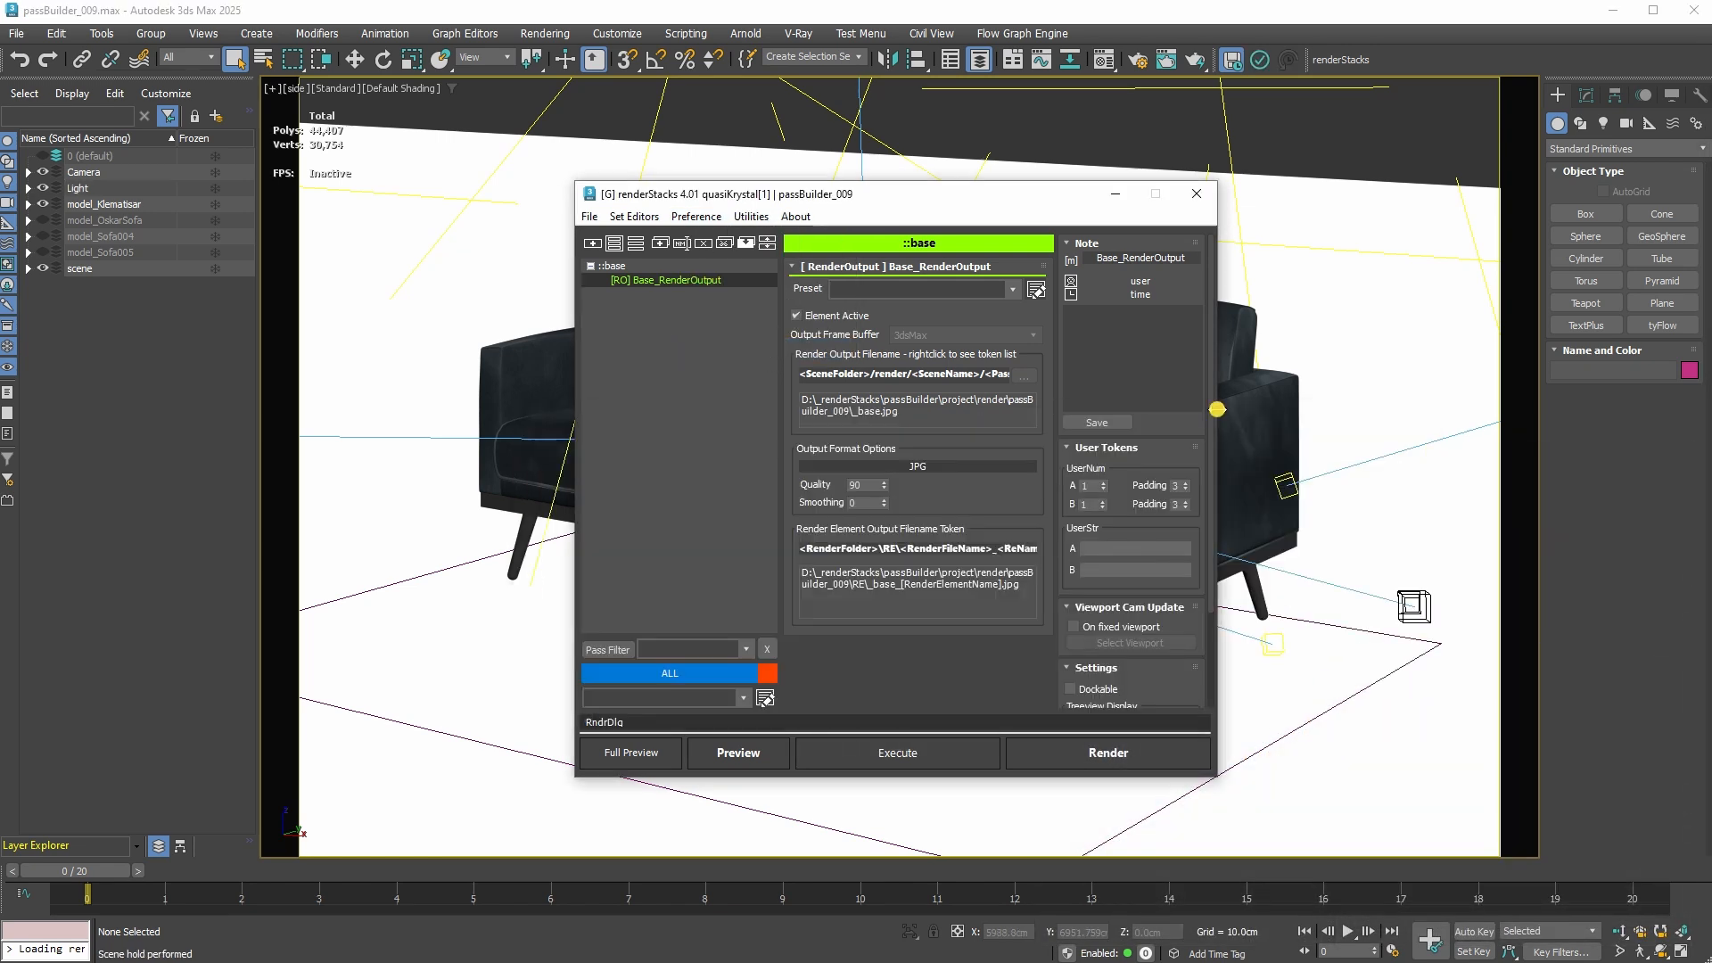
Step: Widen the renderStacks window and view the tokens available for the render output filename
drag(1215, 405, 1647, 383)
right_click(1170, 372)
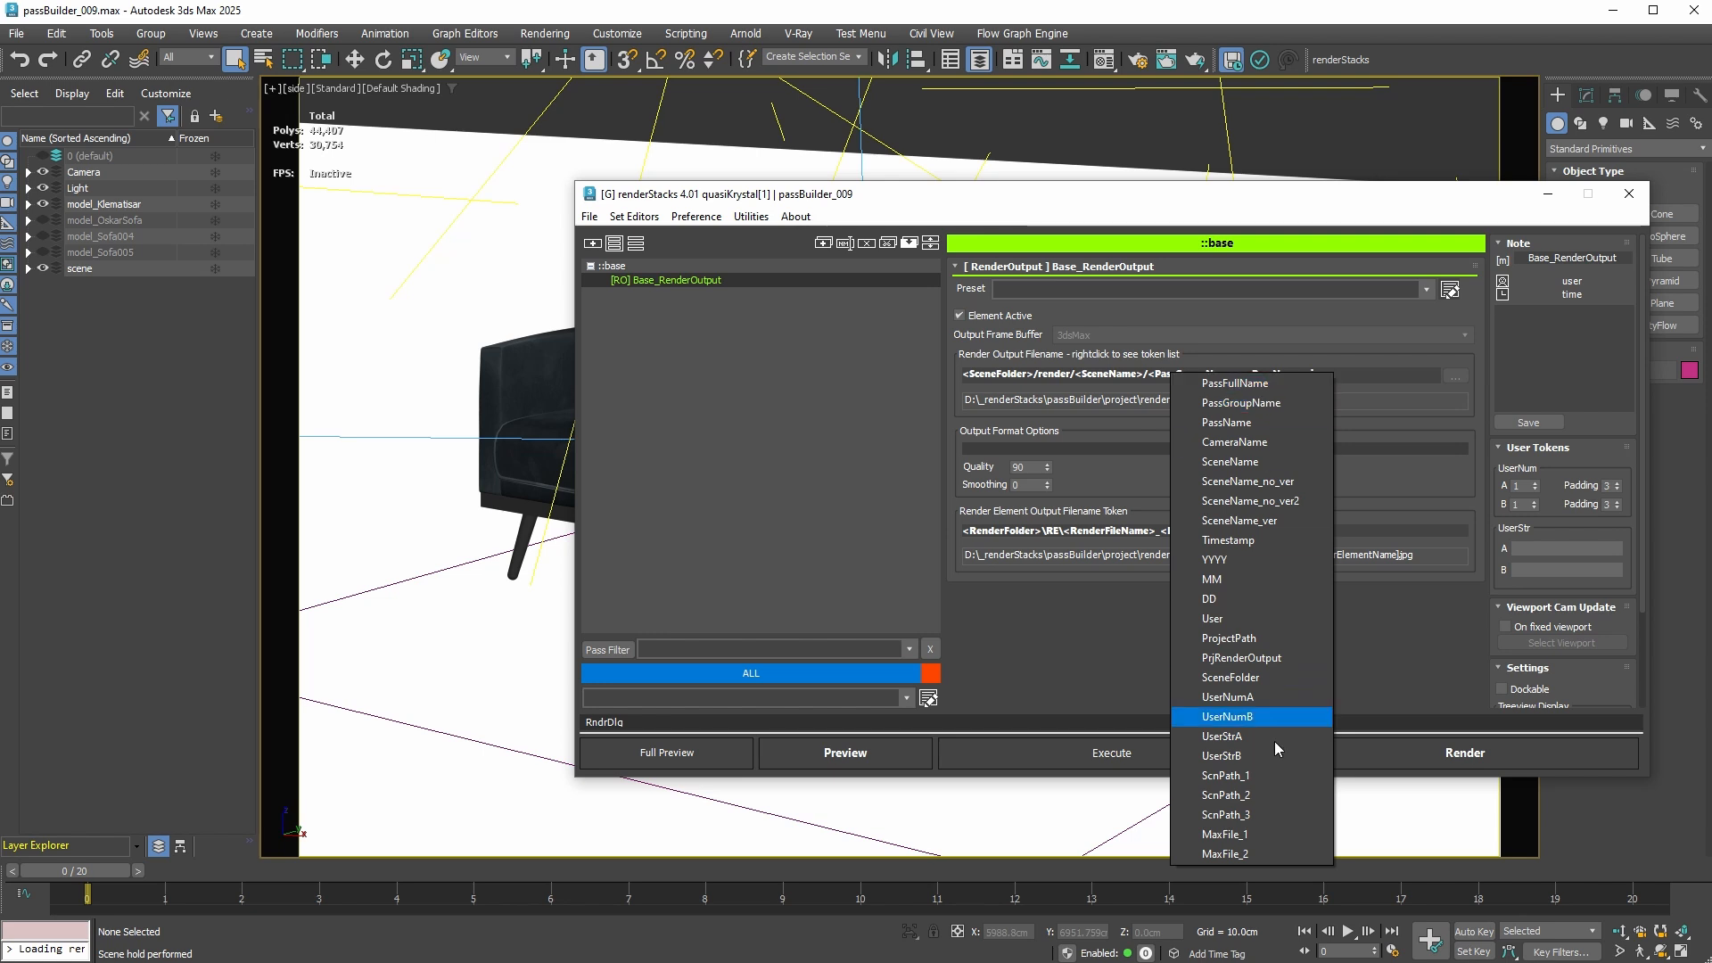
click(1212, 360)
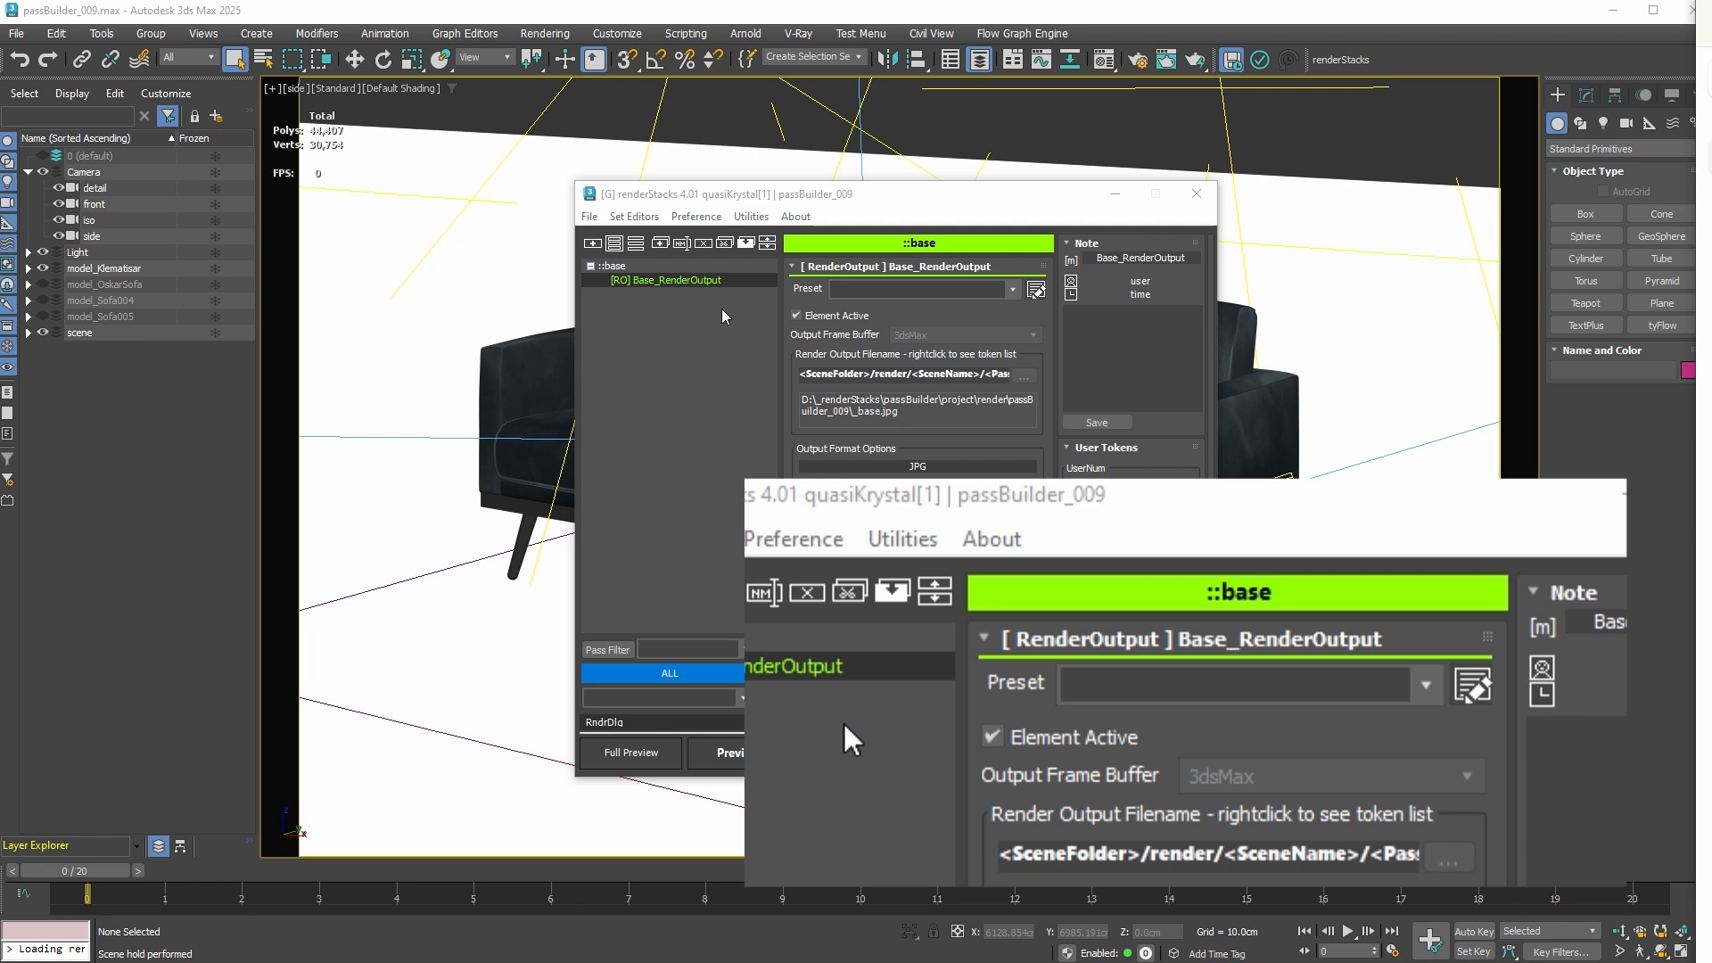
Step: Generate one pass per camera for the detail, front, iso and side cameras
click(750, 216)
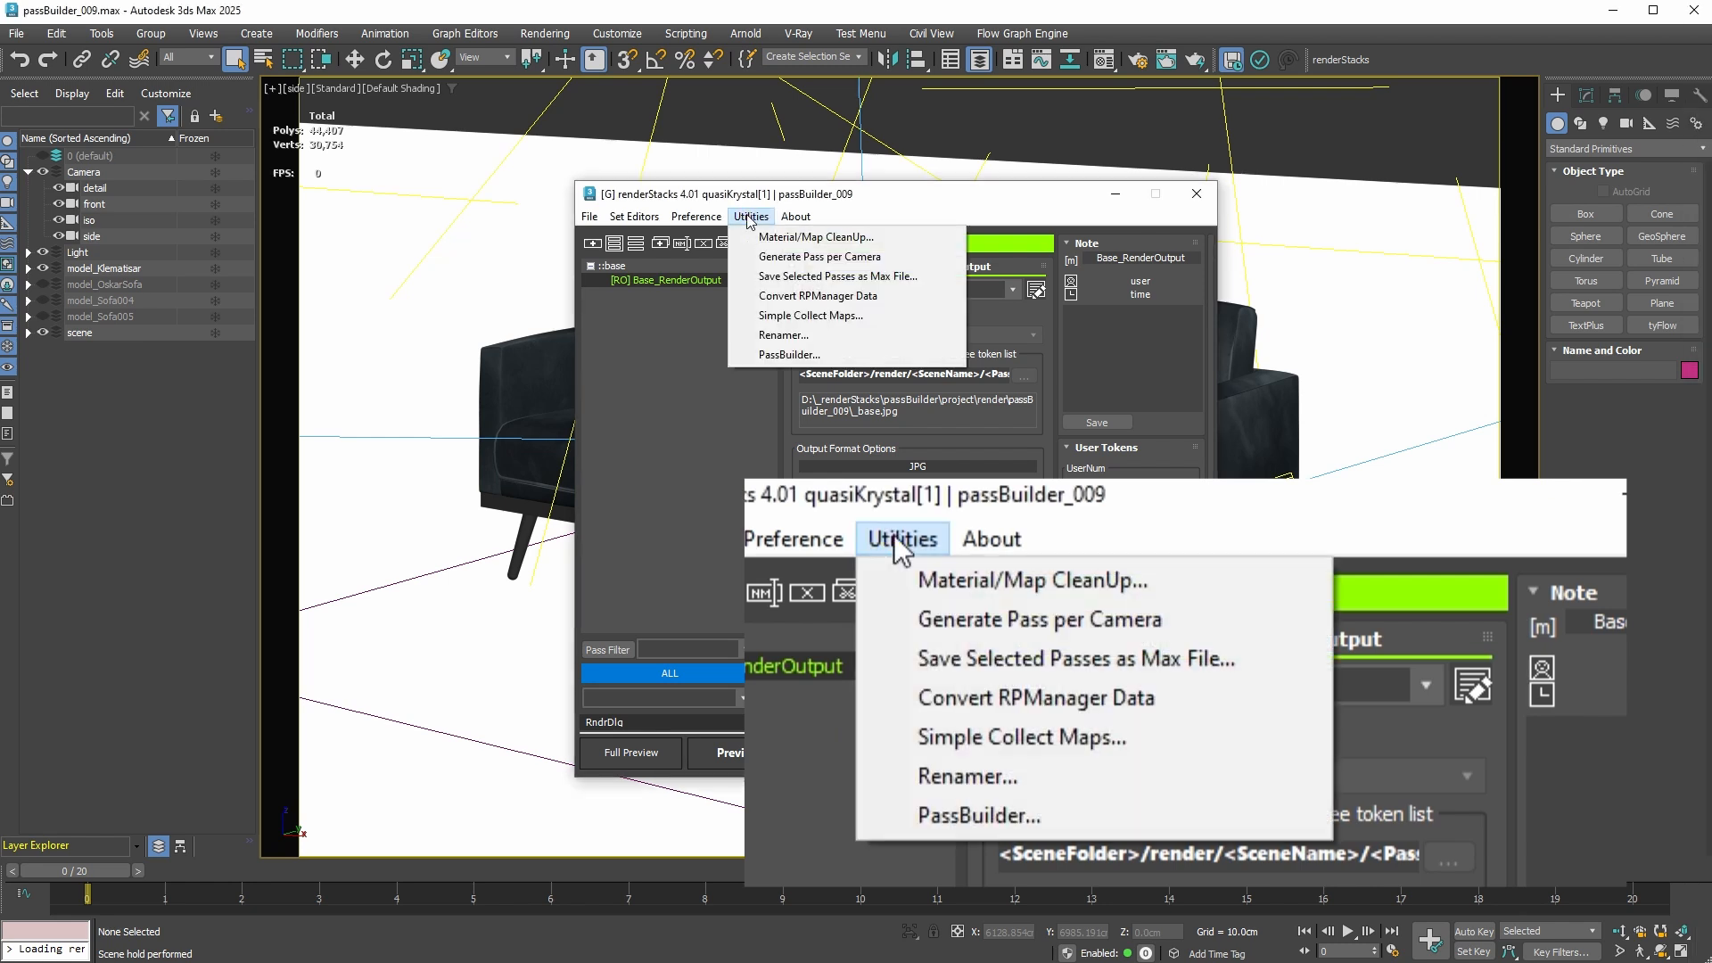
click(846, 256)
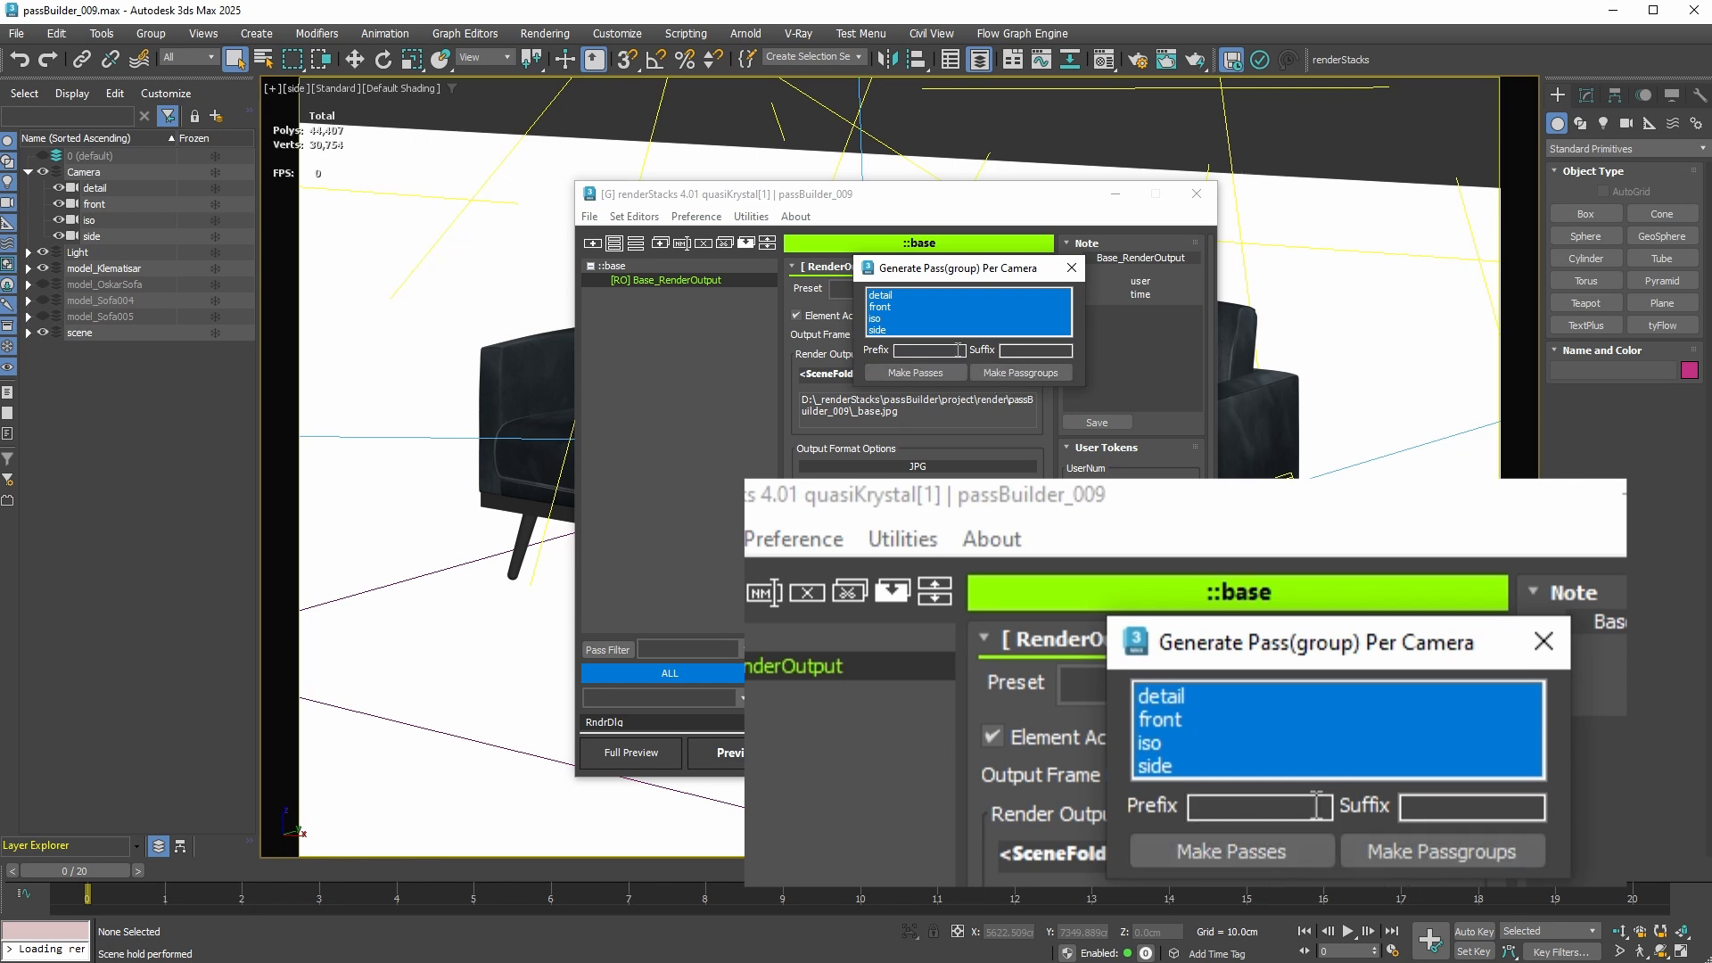
click(933, 306)
ctrl+click(931, 318)
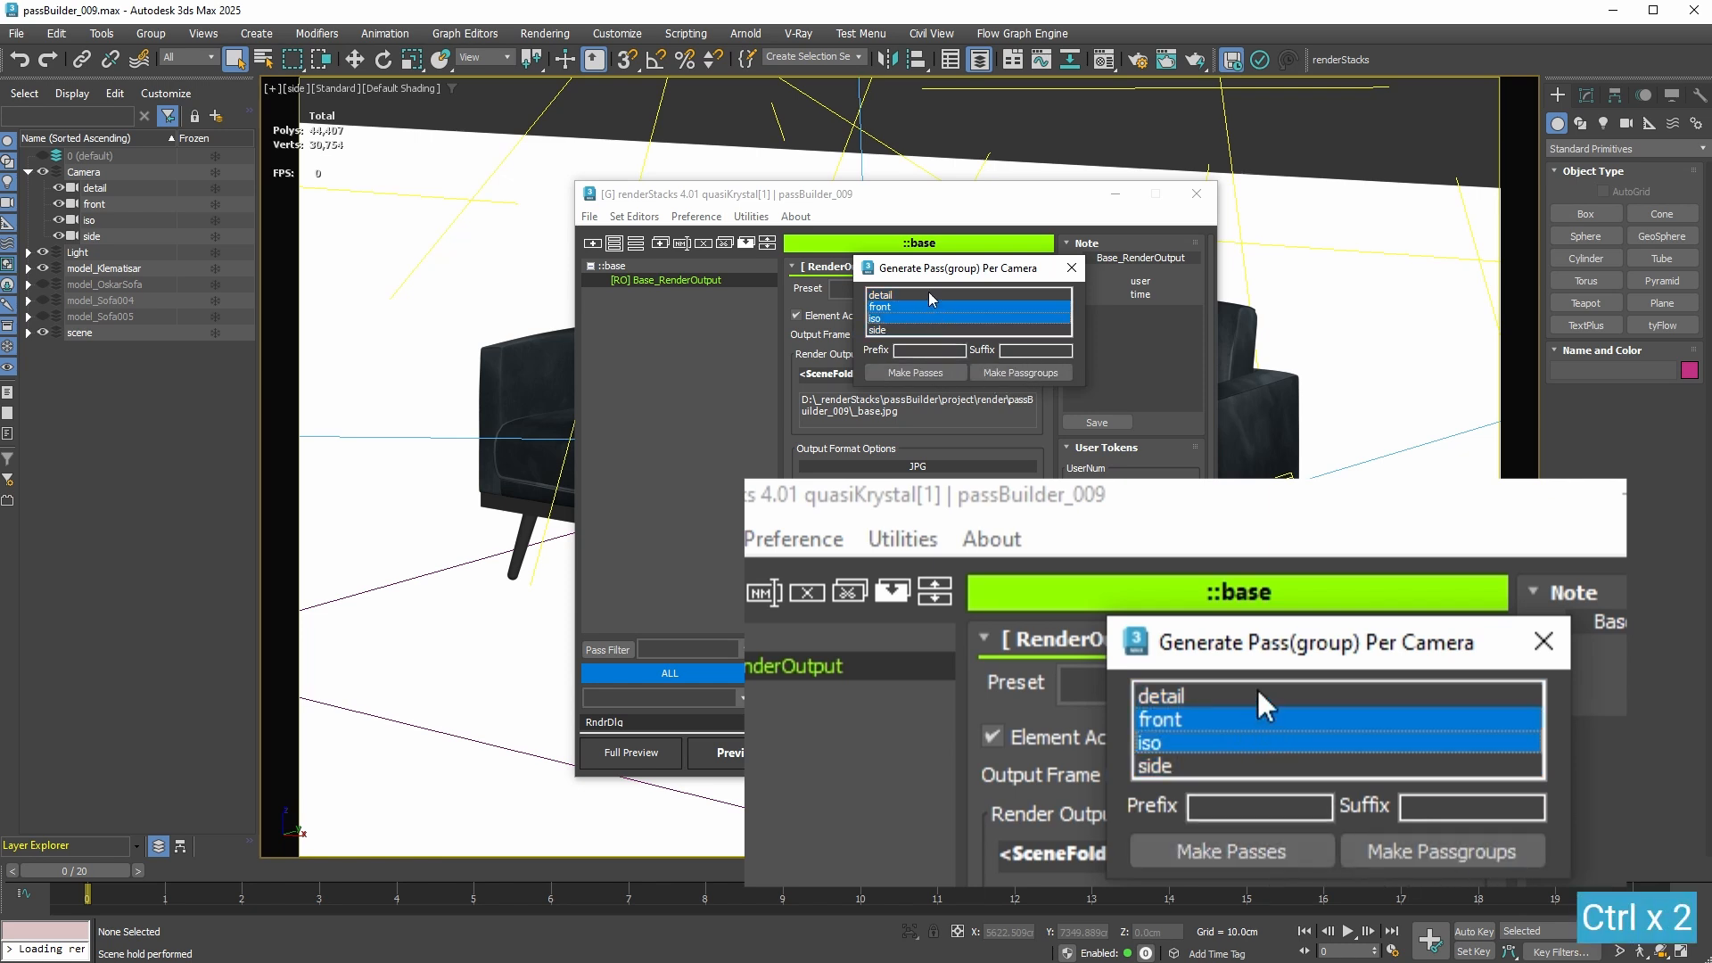
click(928, 292)
shift+click(930, 330)
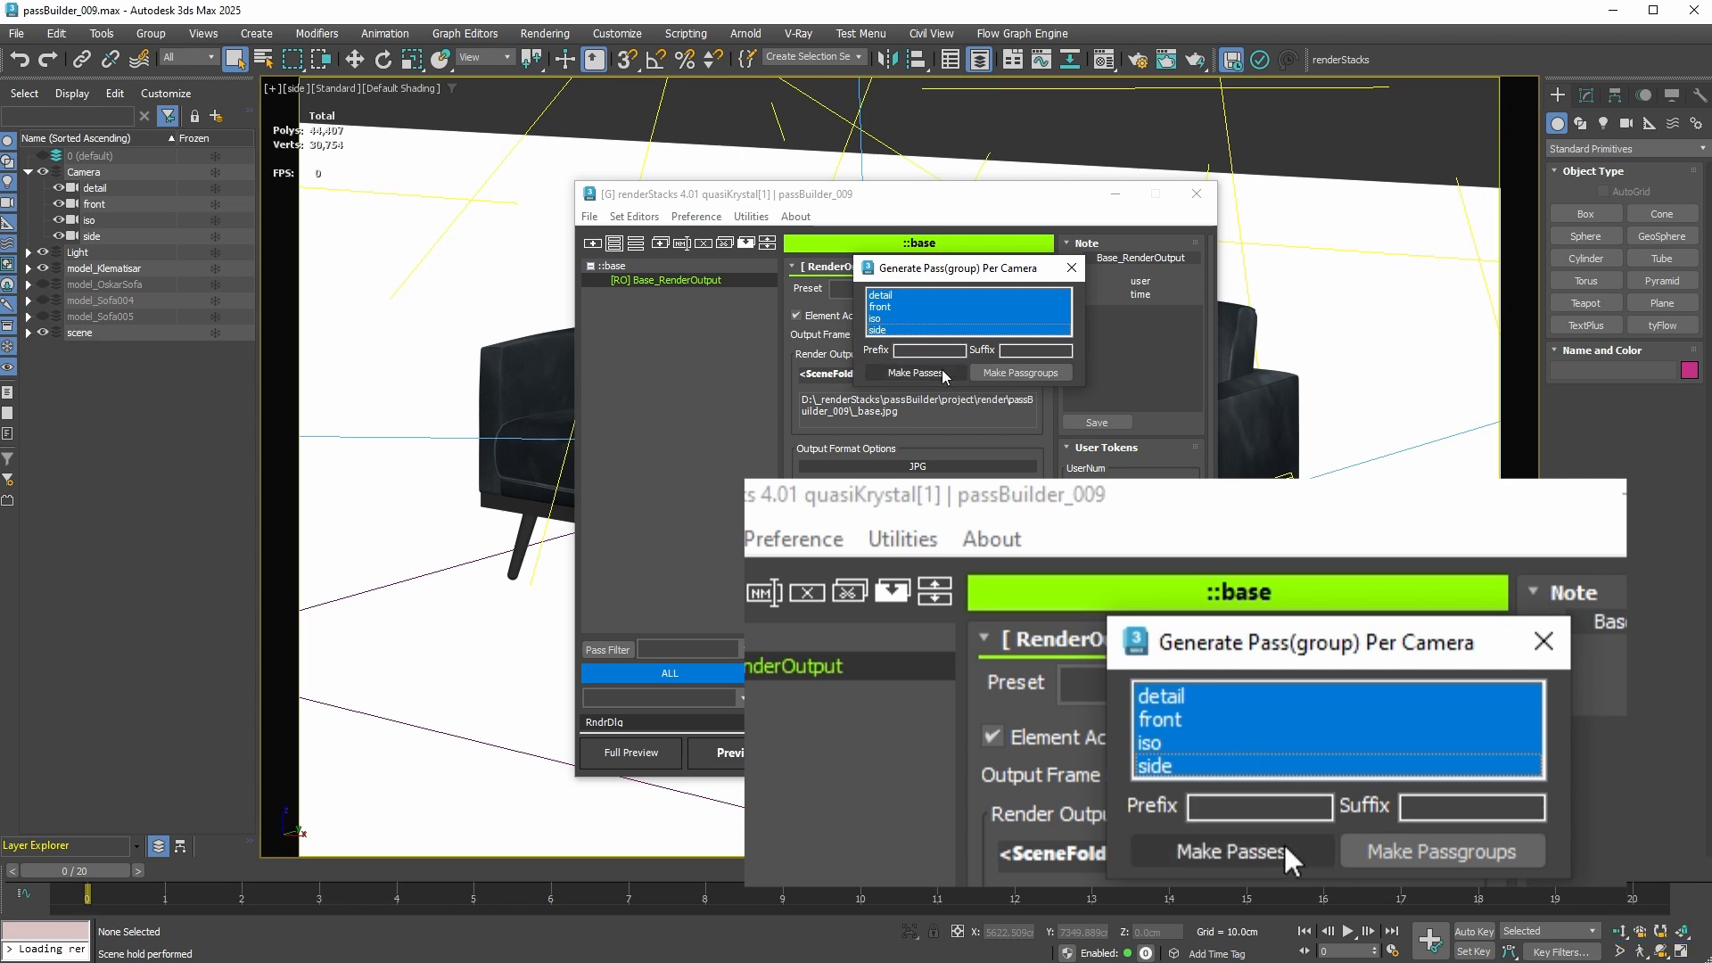
click(941, 368)
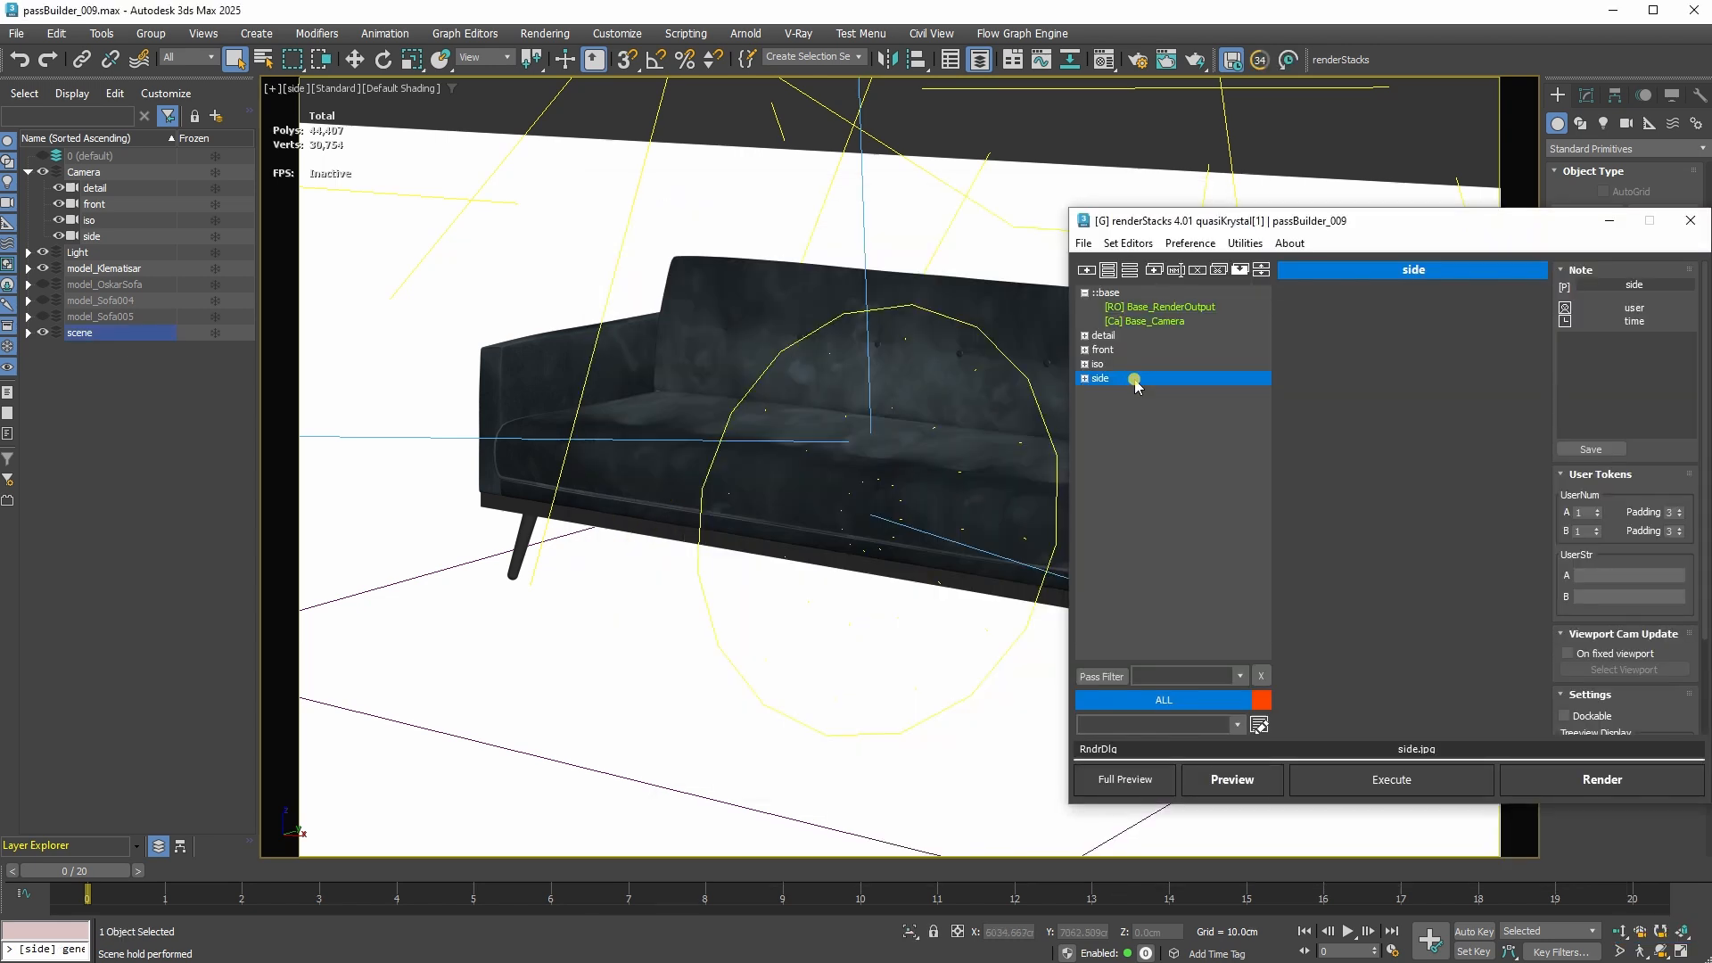
Step: Check the camera view of the side, detail, front and iso passes, toggling wireframe shading in the iso view
click(1134, 380)
click(1127, 333)
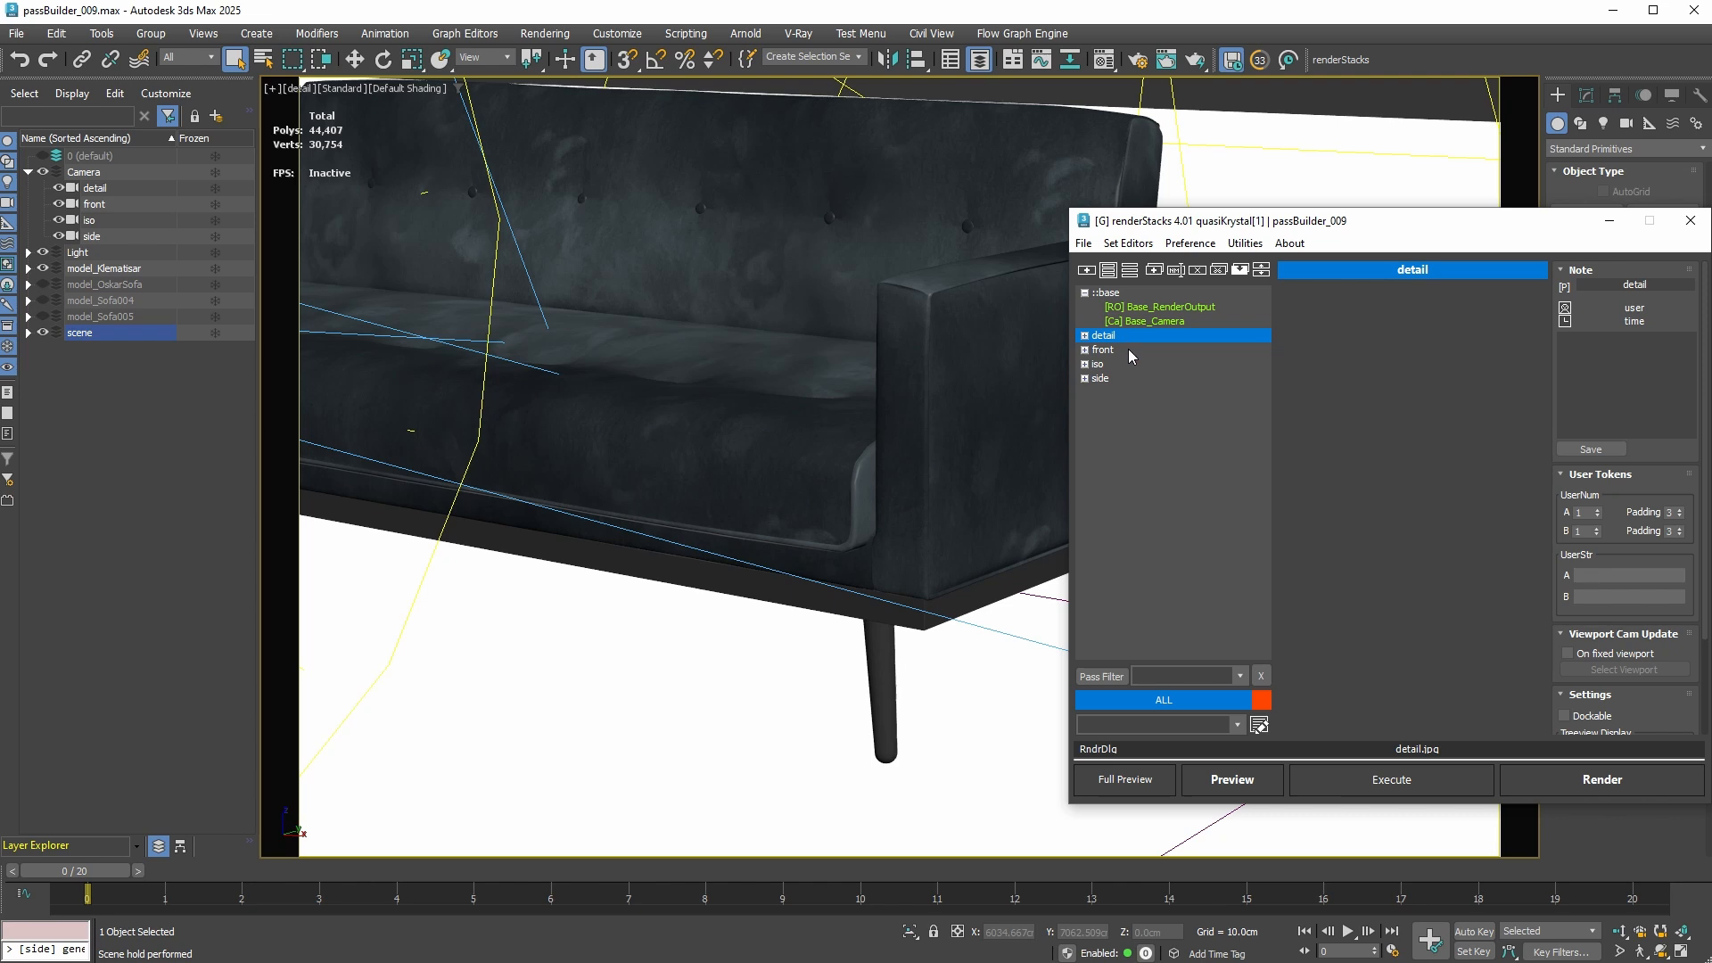
click(1127, 350)
click(1130, 363)
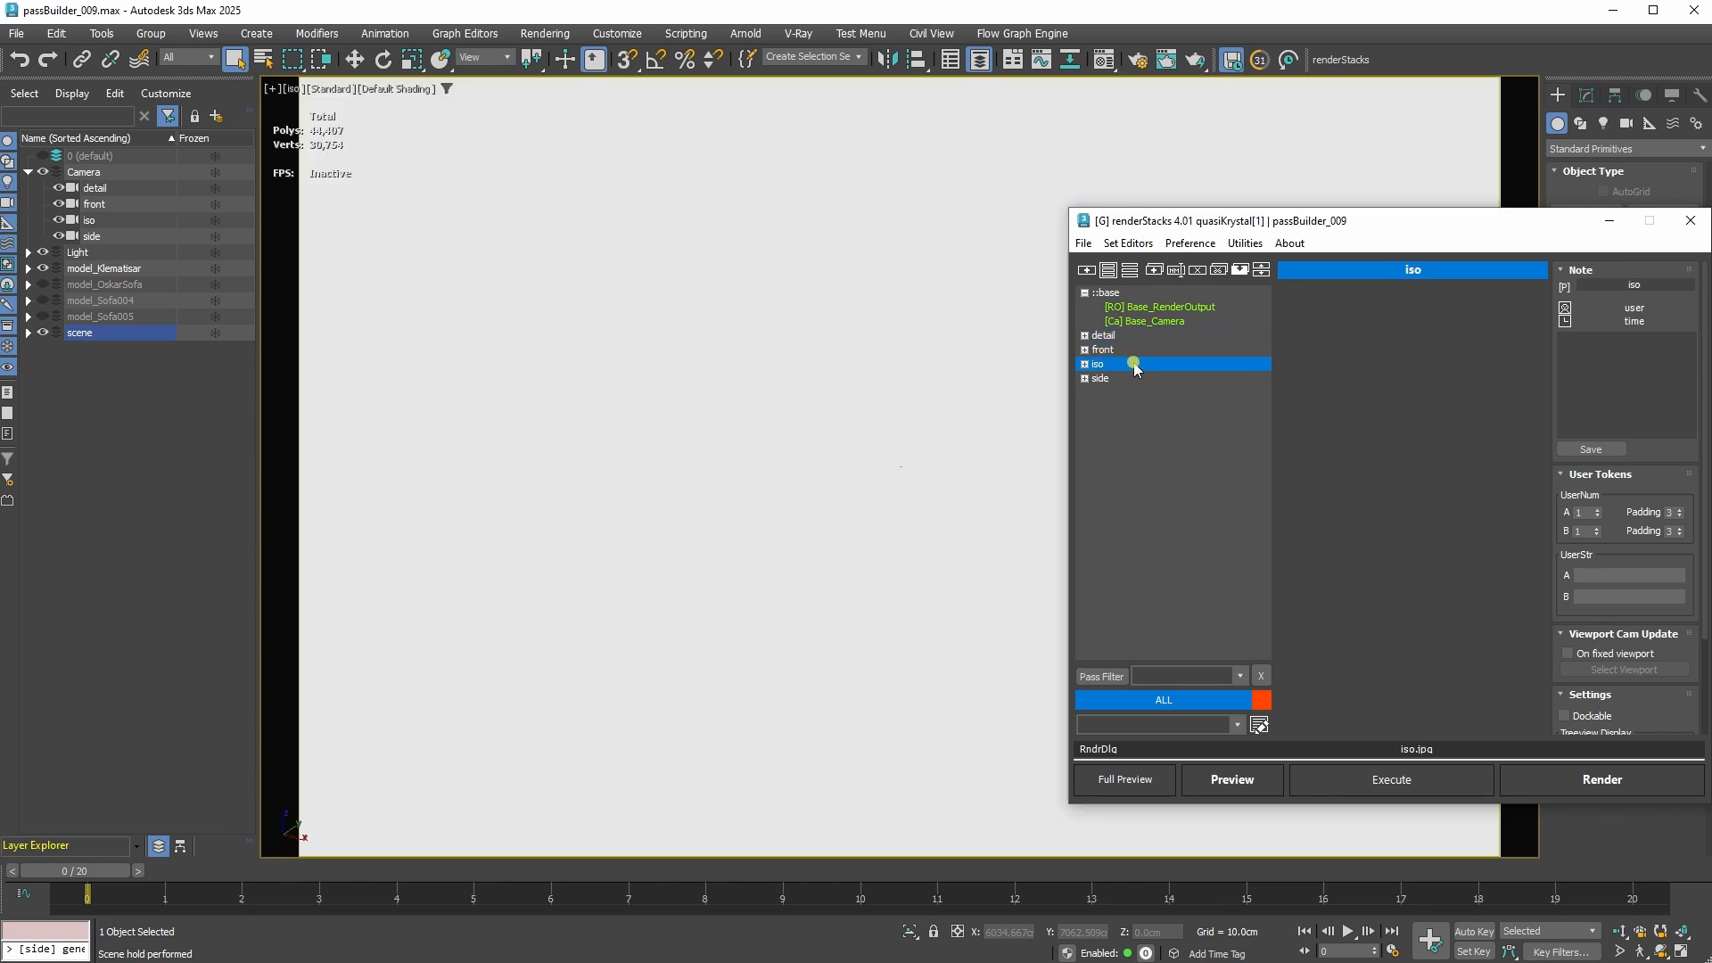
key(F3)
key(F3)
key(F3)
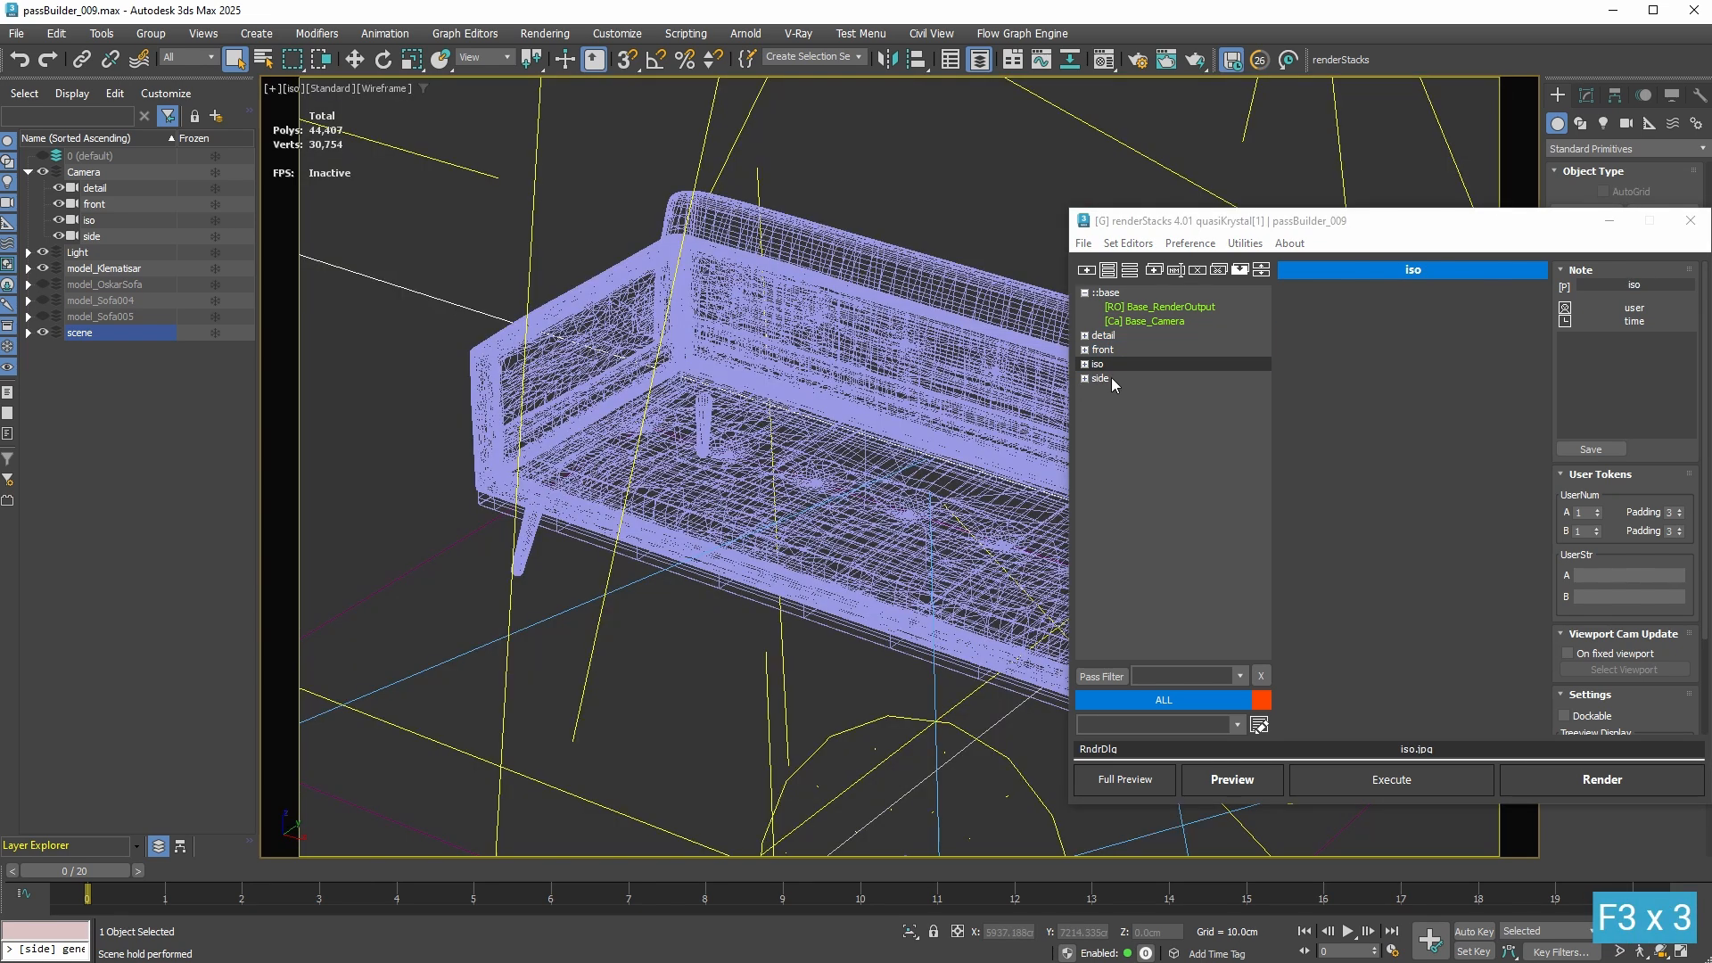
key(F3)
click(1111, 367)
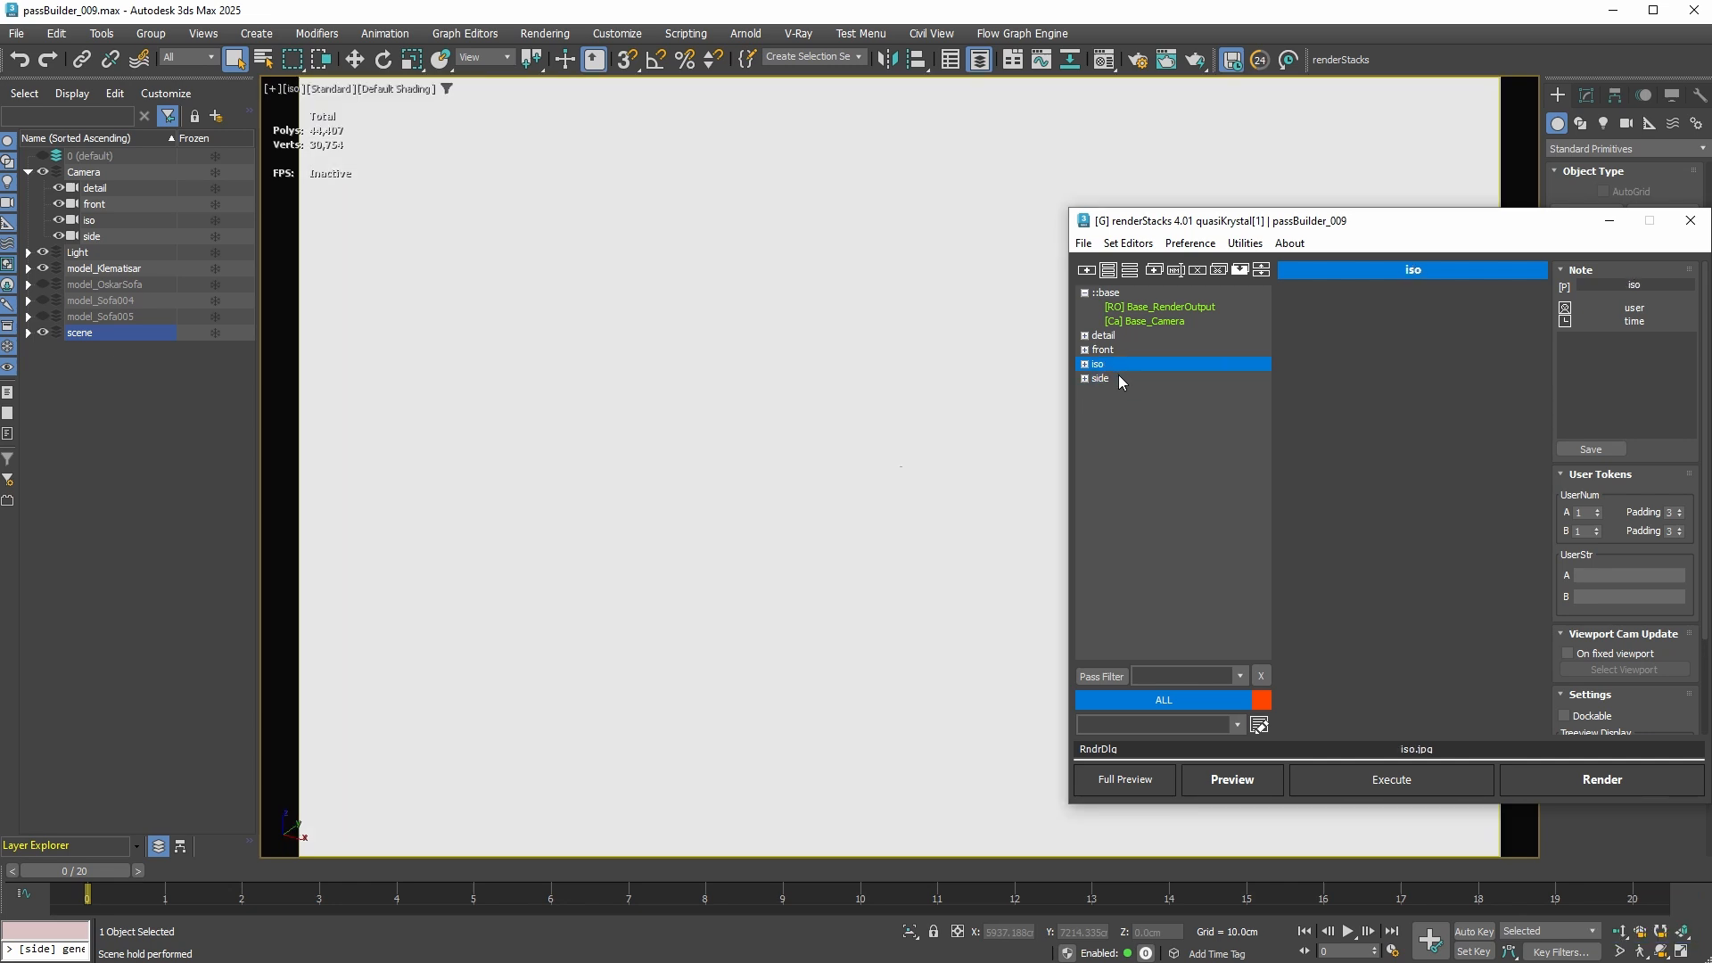
click(1126, 350)
click(1128, 336)
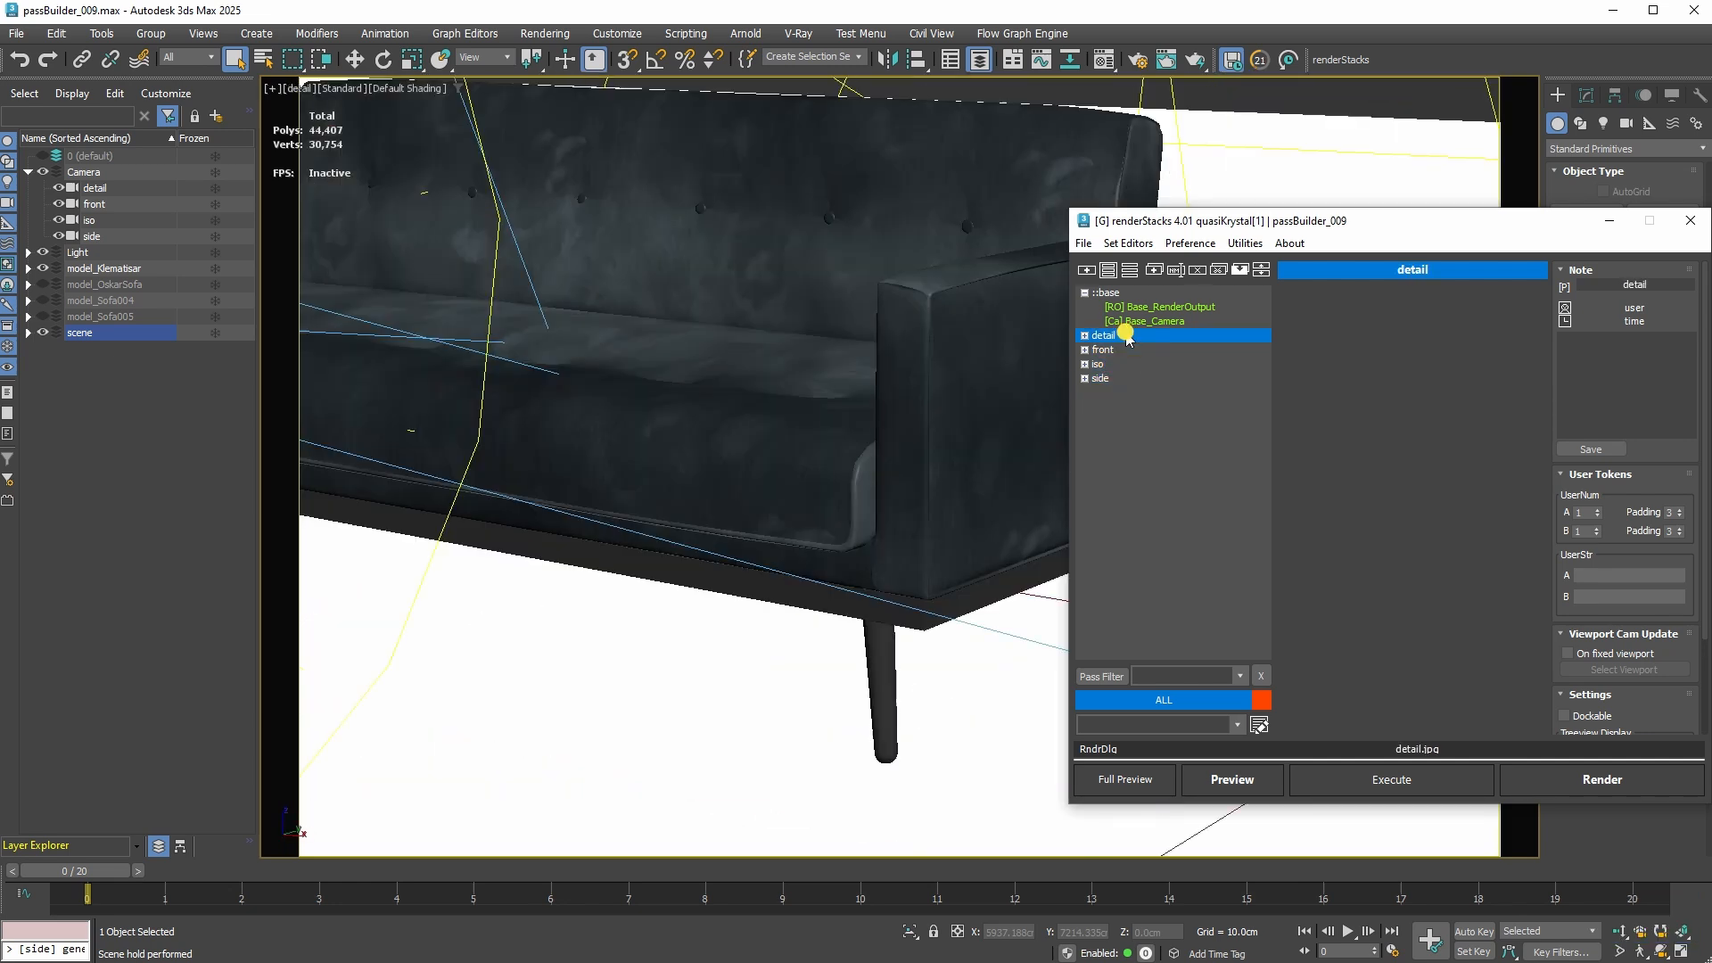
Step: Enable the Multi-Visibility Pmodifier option in the renderStacks preferences
drag(1194, 221, 814, 159)
click(813, 182)
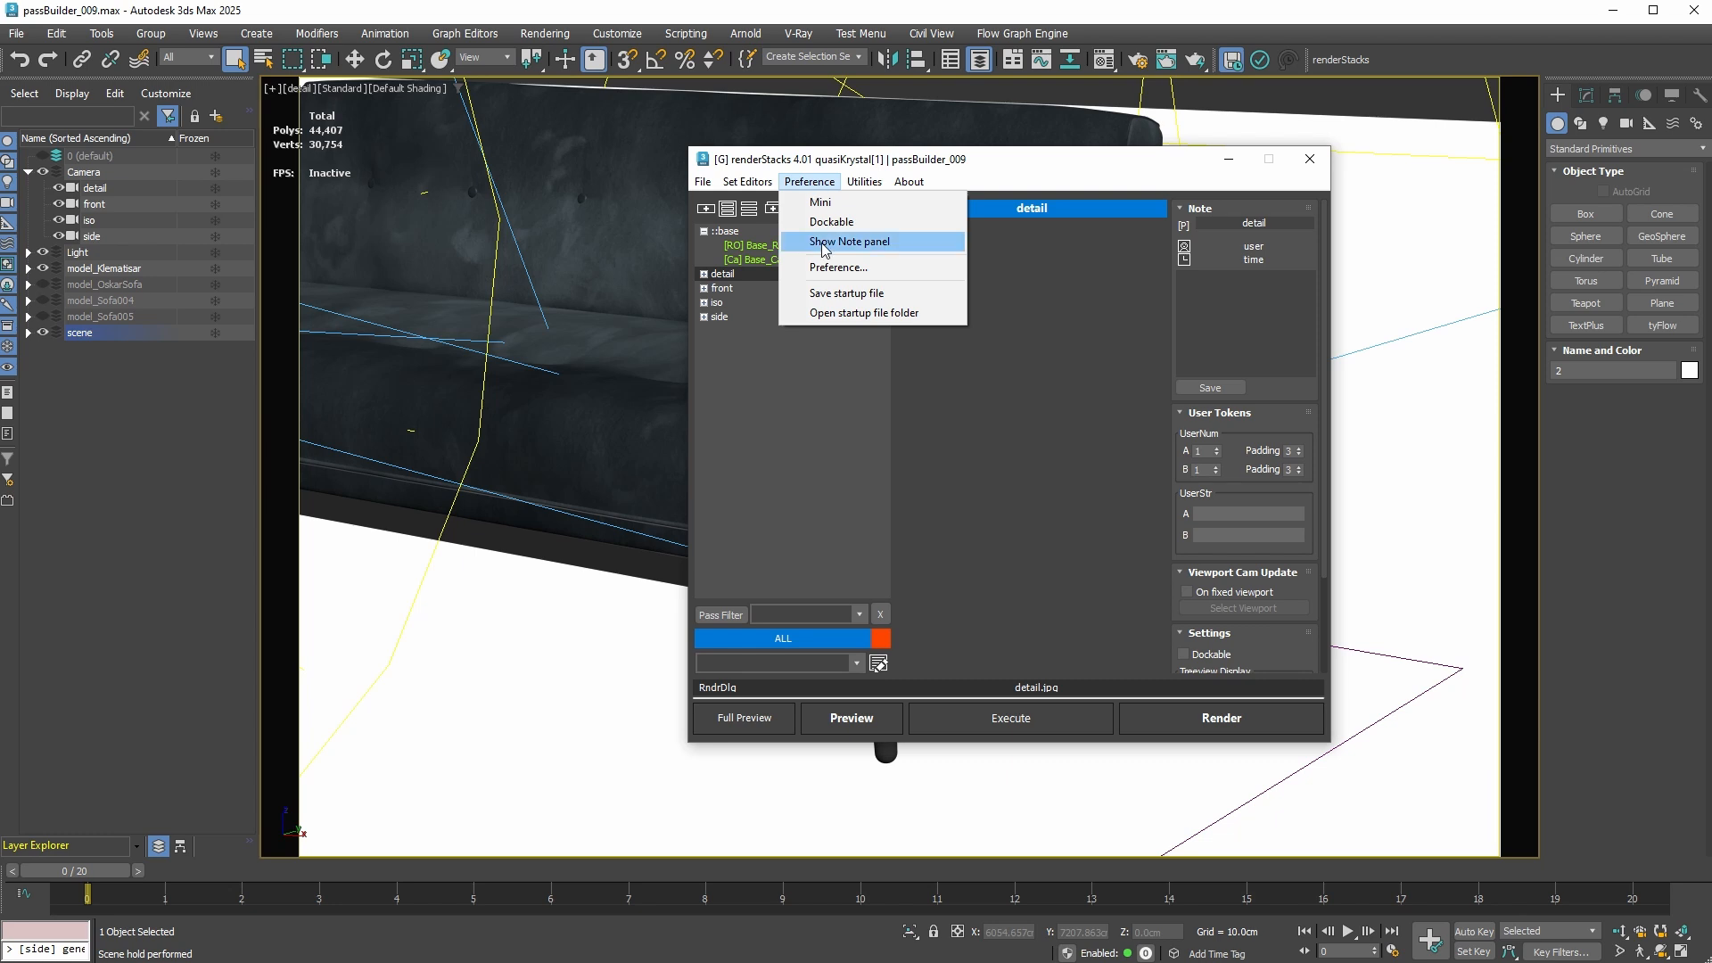
click(836, 268)
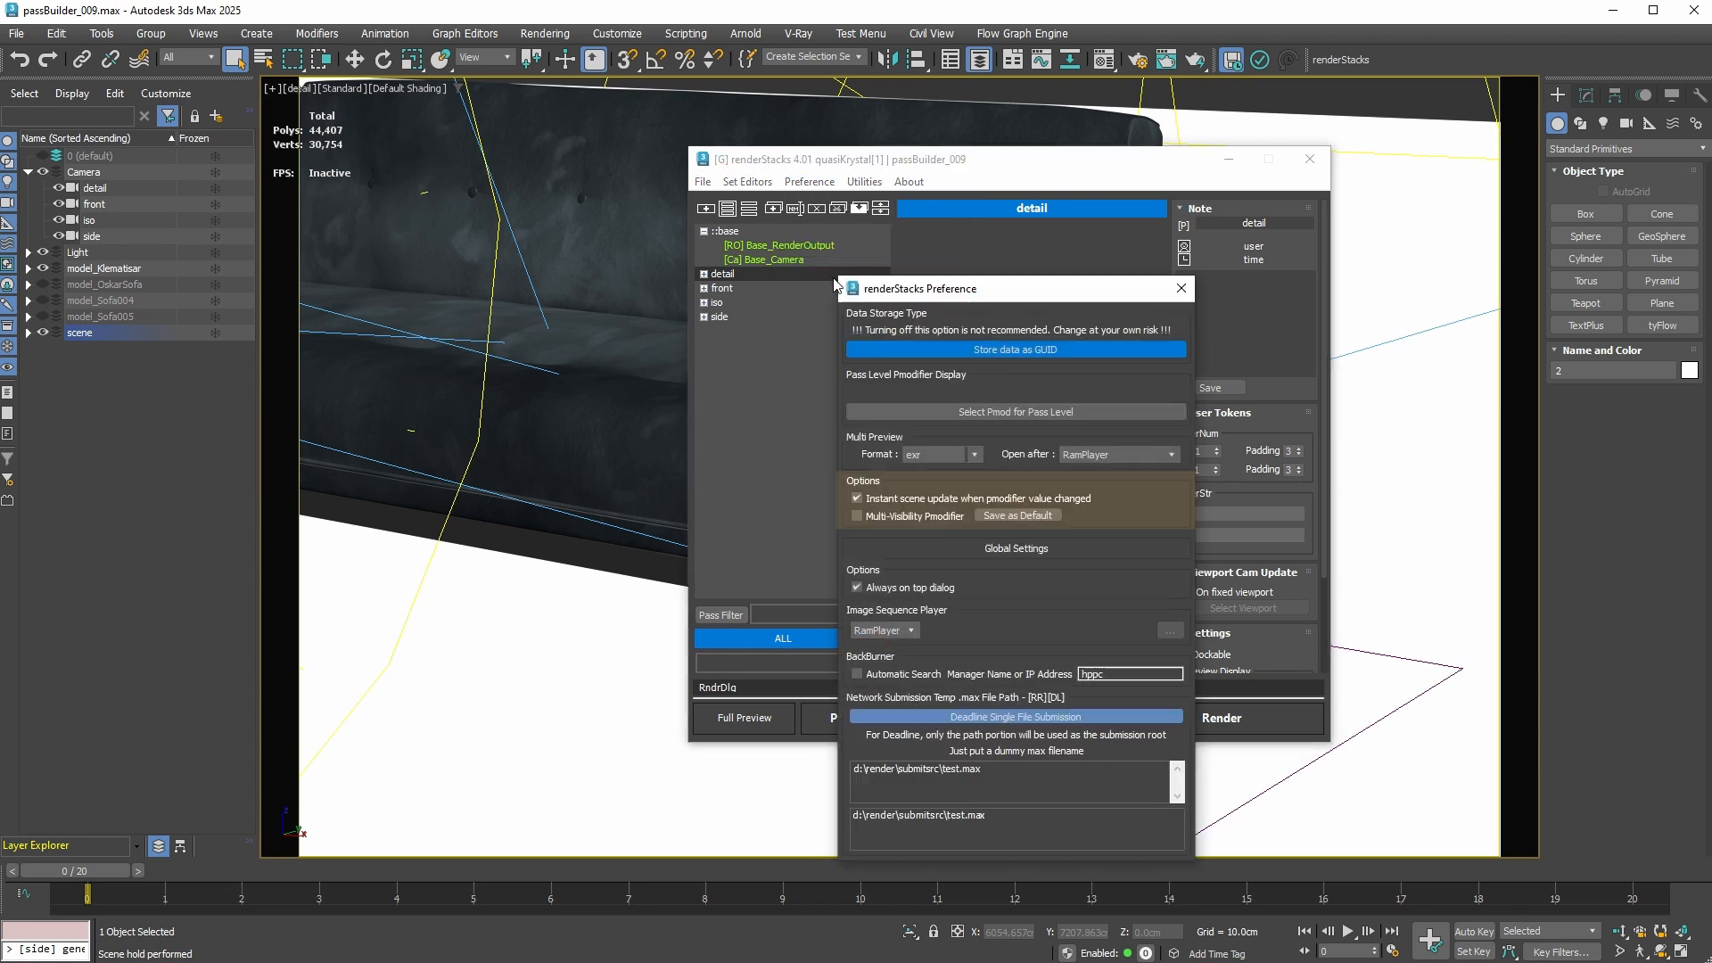
click(883, 517)
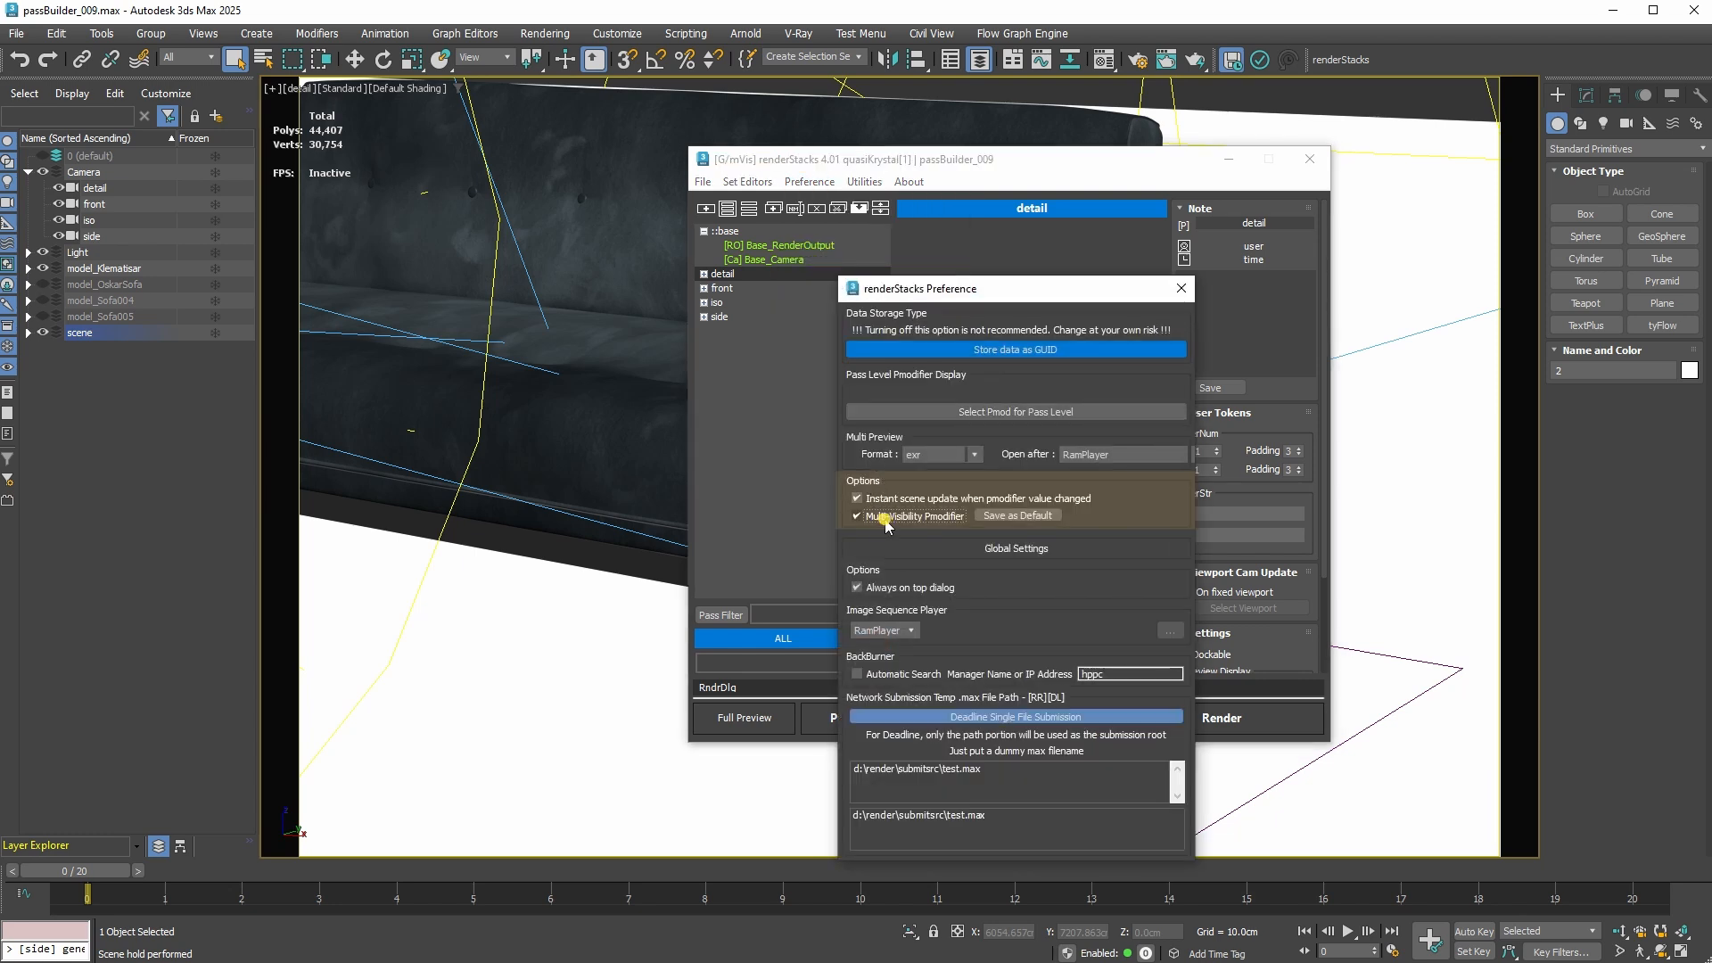
click(1181, 290)
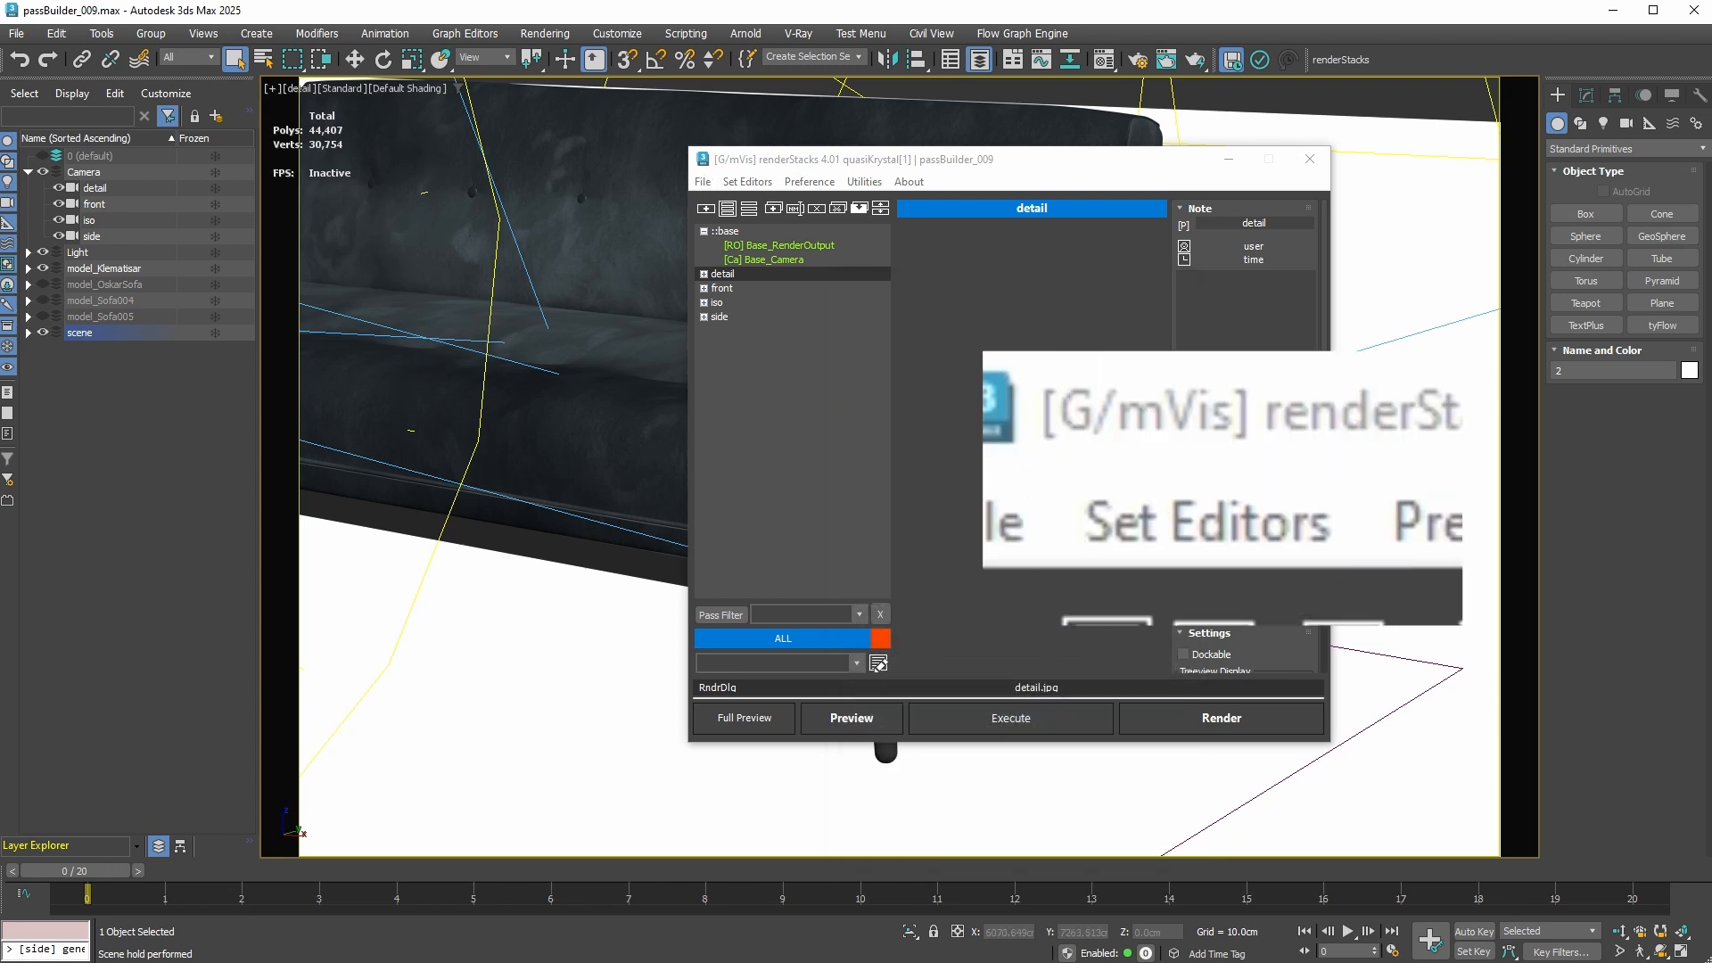
Step: Add a Visibility modifier to the base and set it to include the scene layer
click(1131, 290)
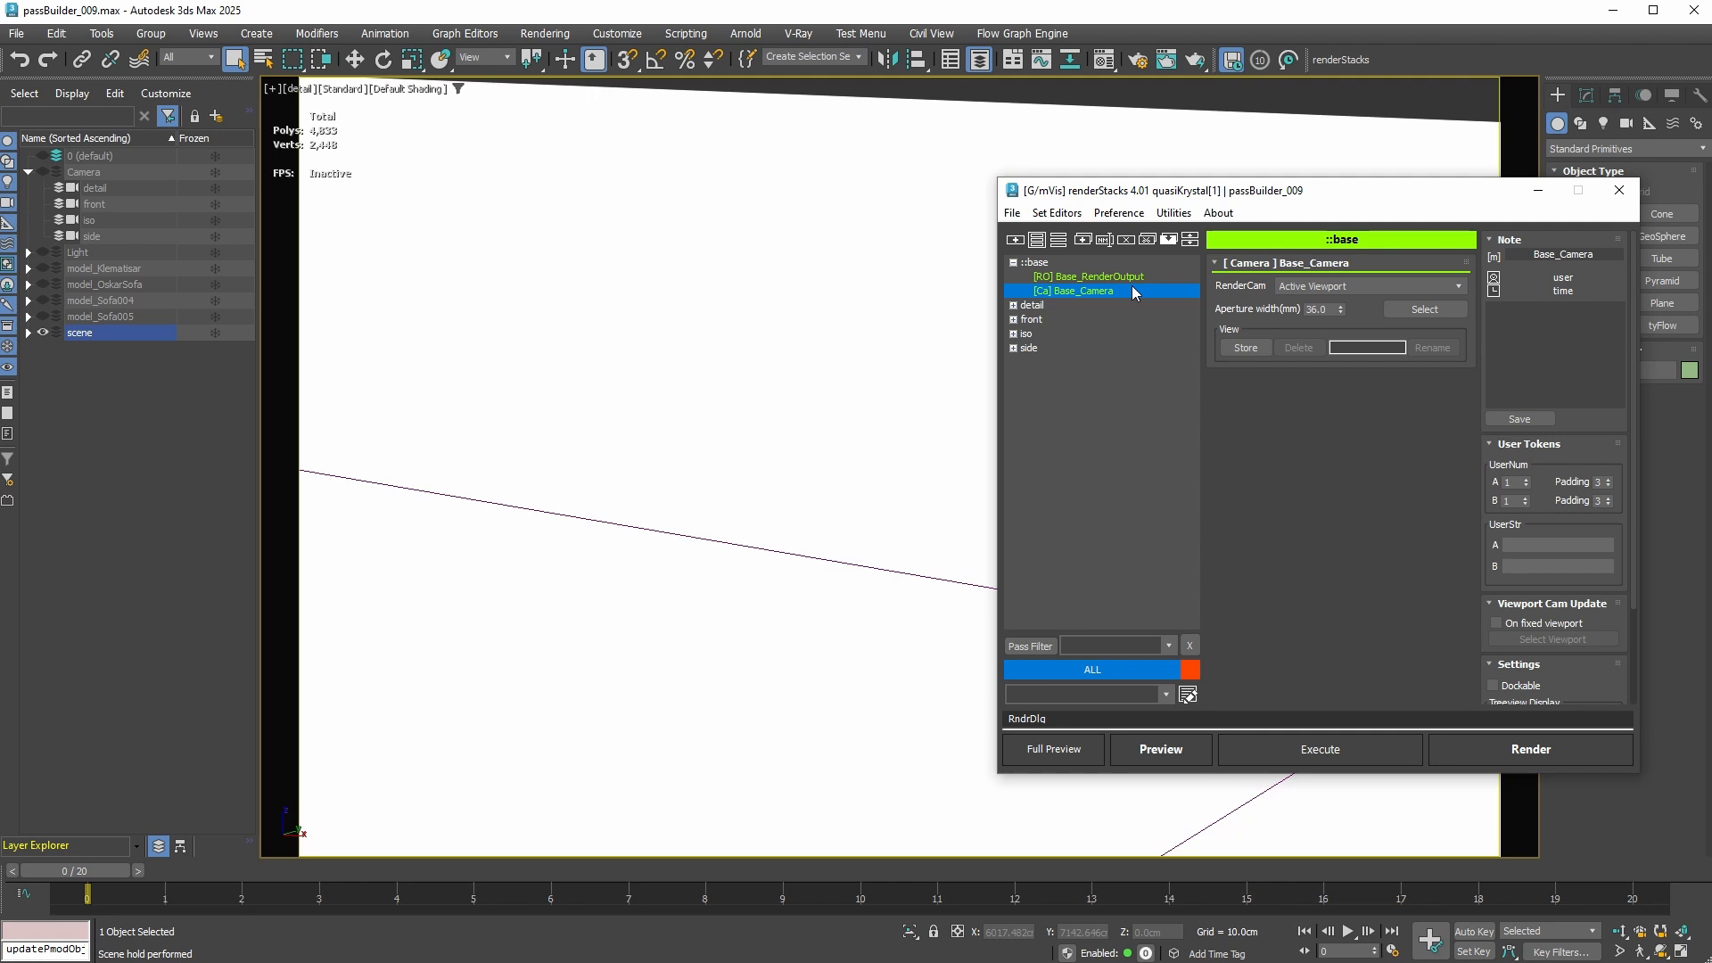
key(Tab)
text(visi)
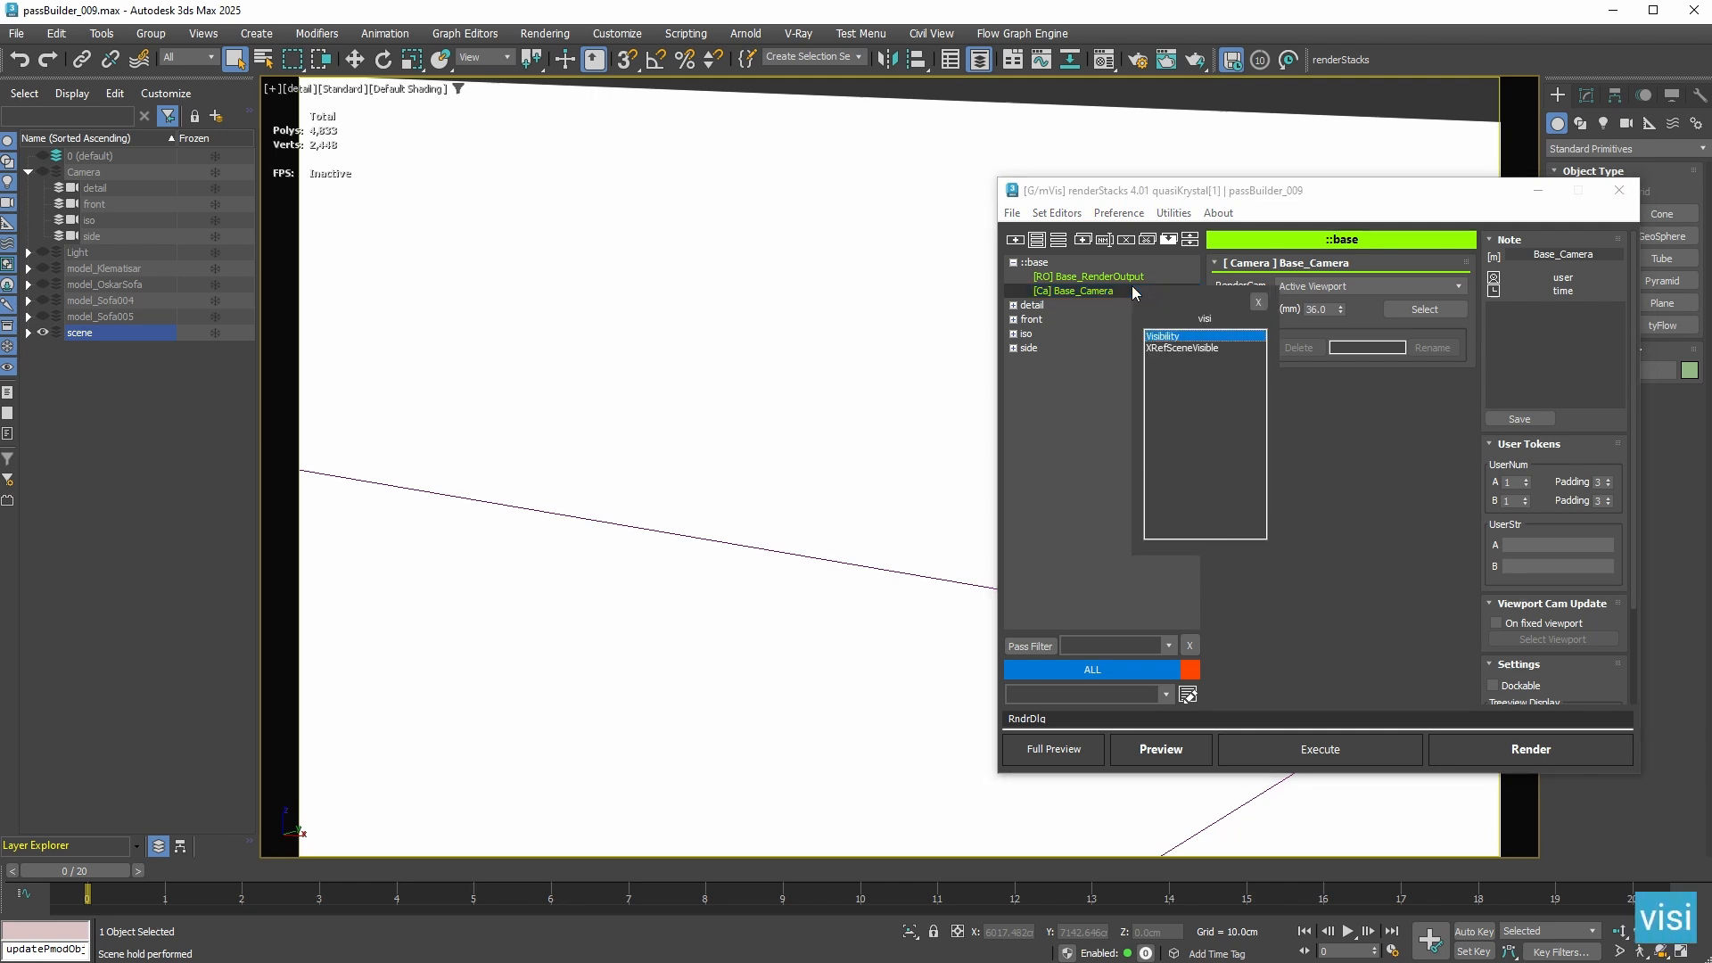
key(Return)
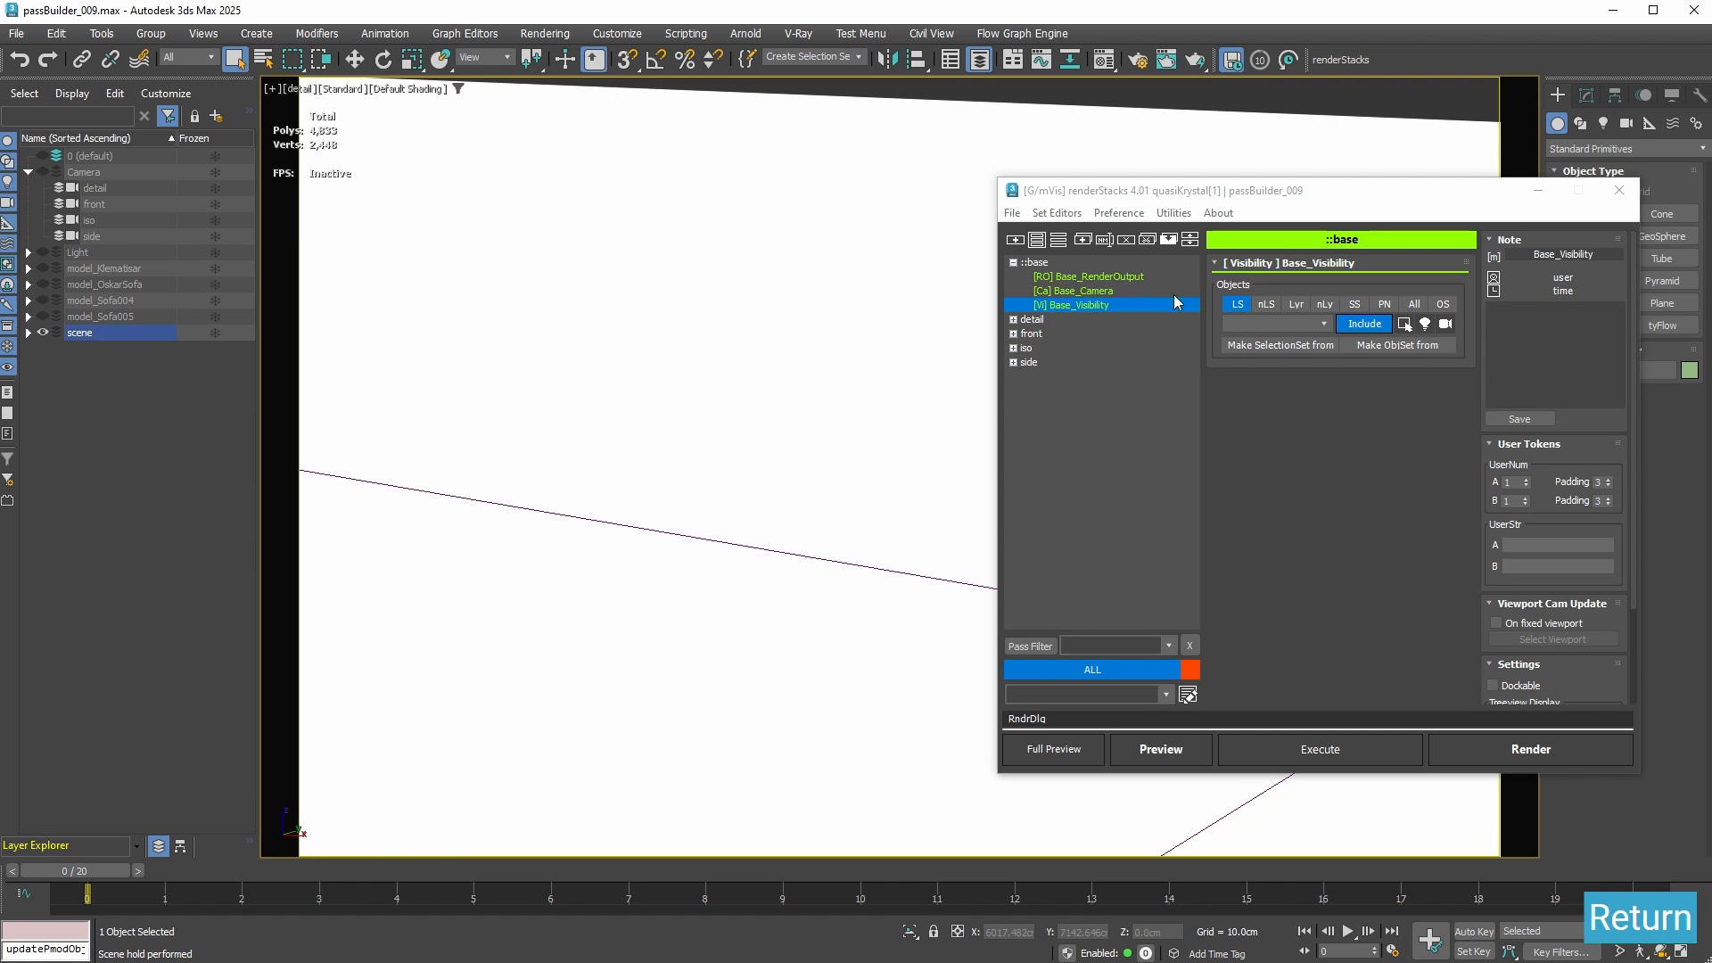
click(1296, 304)
click(1314, 324)
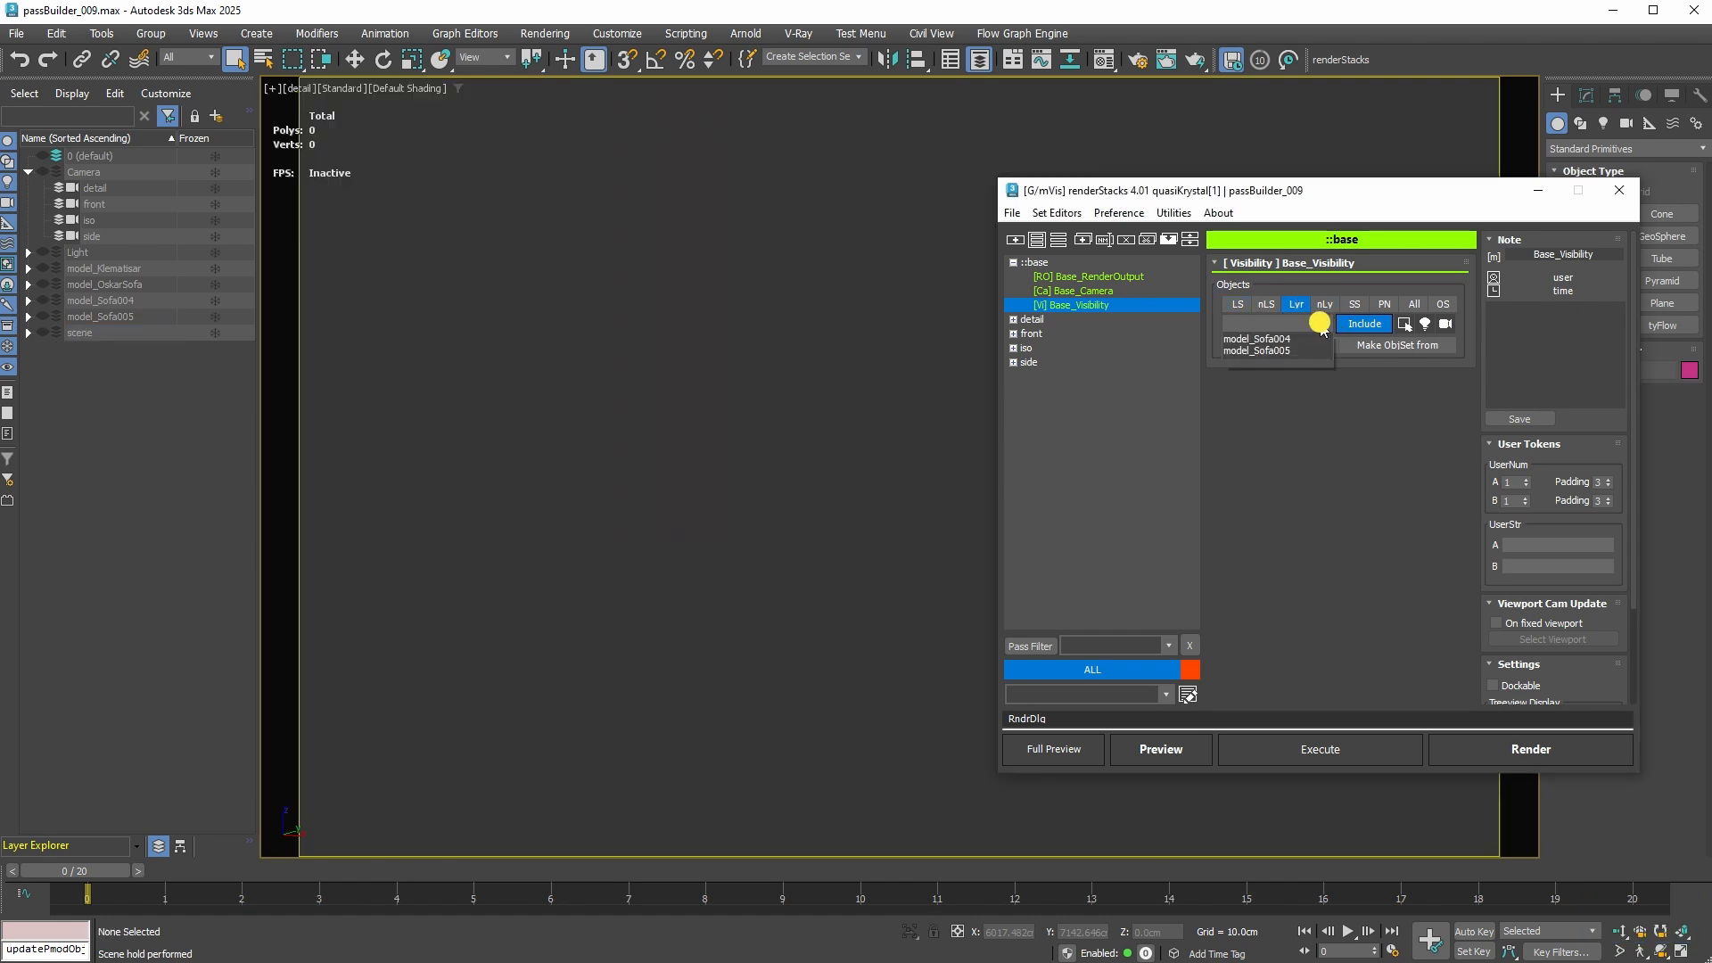
click(1273, 422)
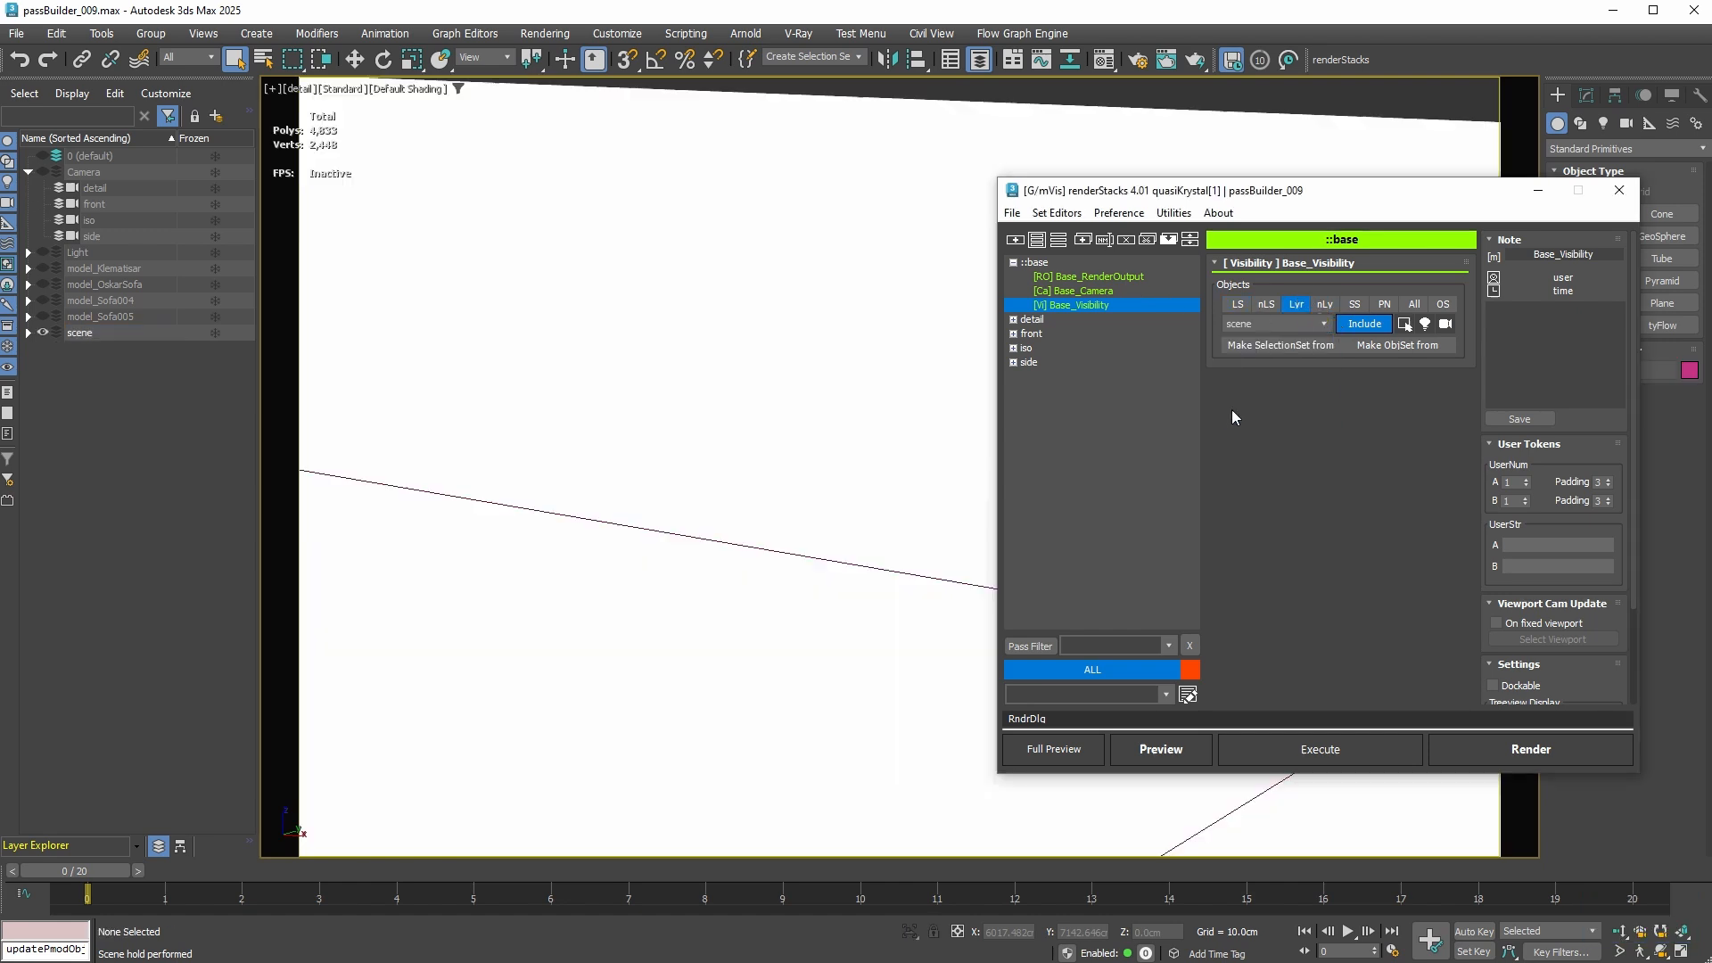
Step: Expand the iso pass and add a second Visibility modifier below its base visibility
click(1014, 348)
click(1074, 376)
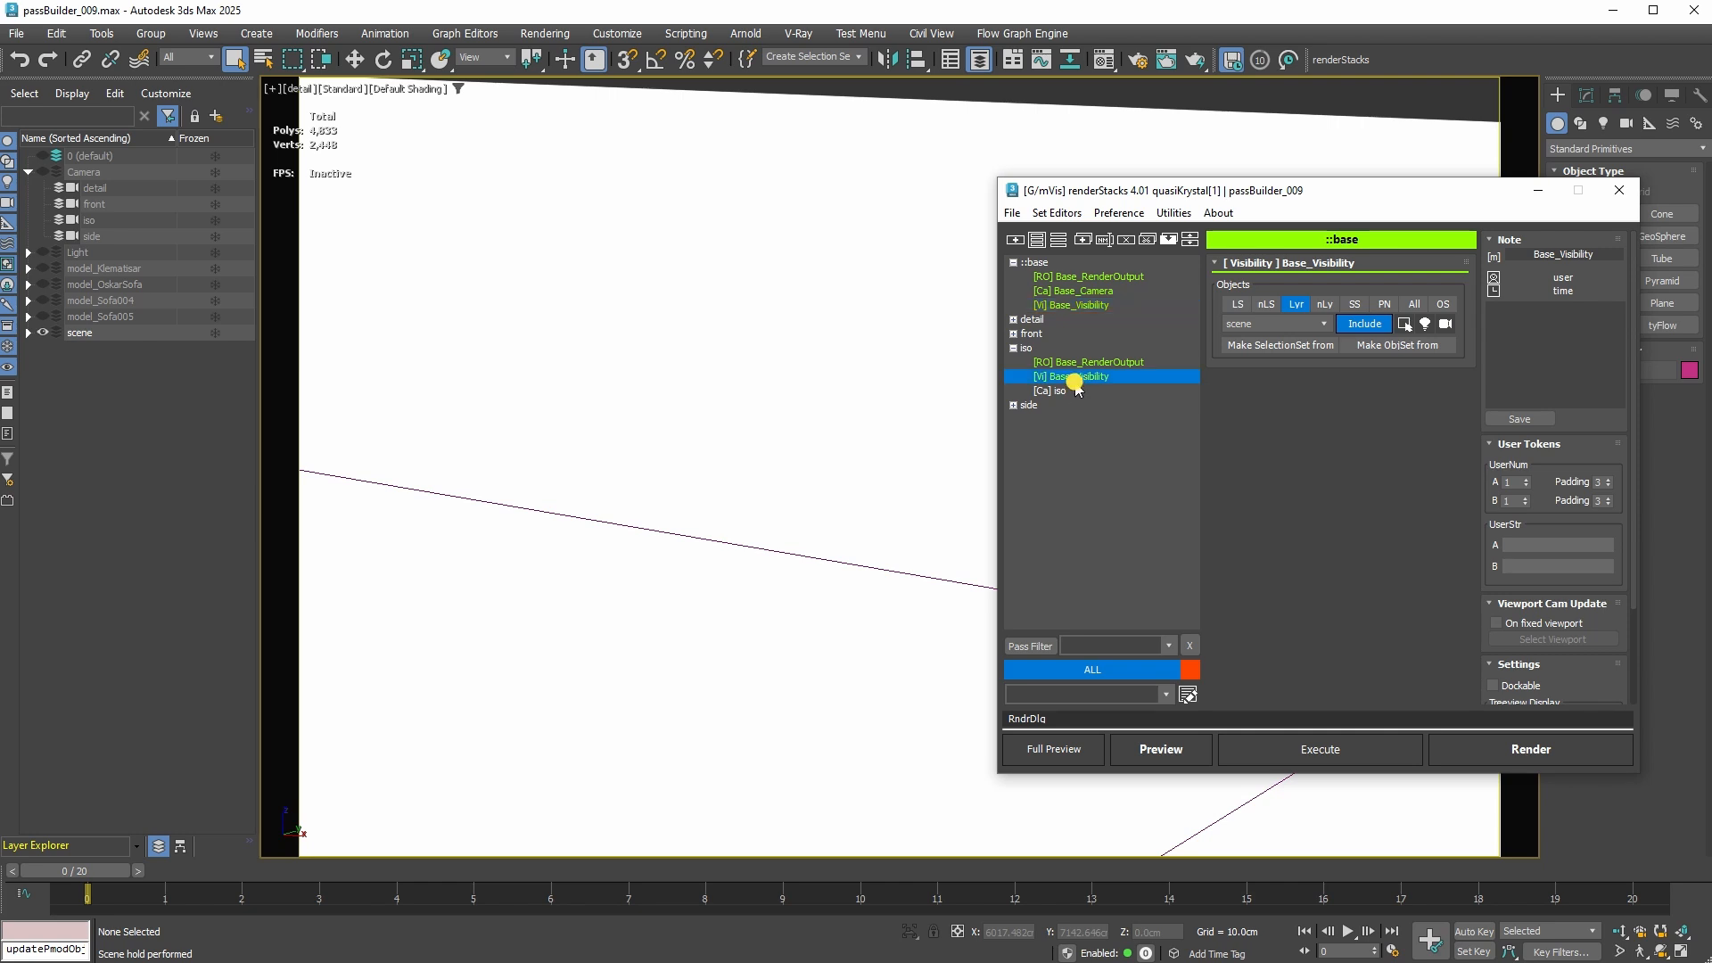
click(1084, 241)
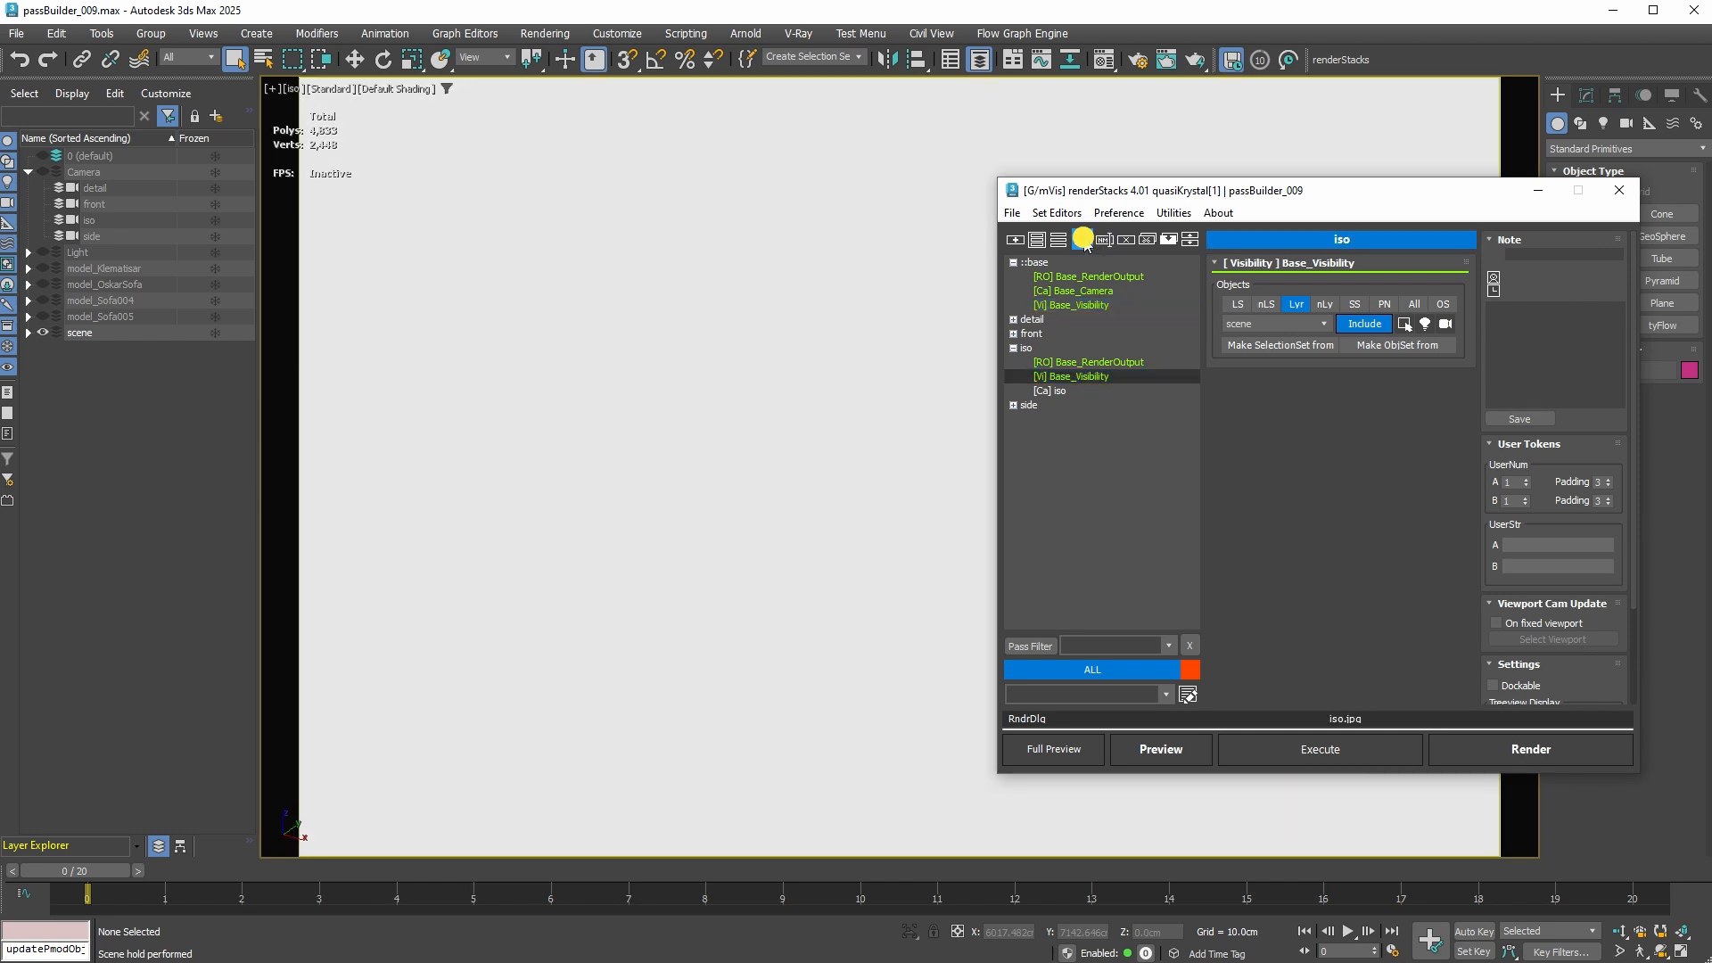
click(1095, 398)
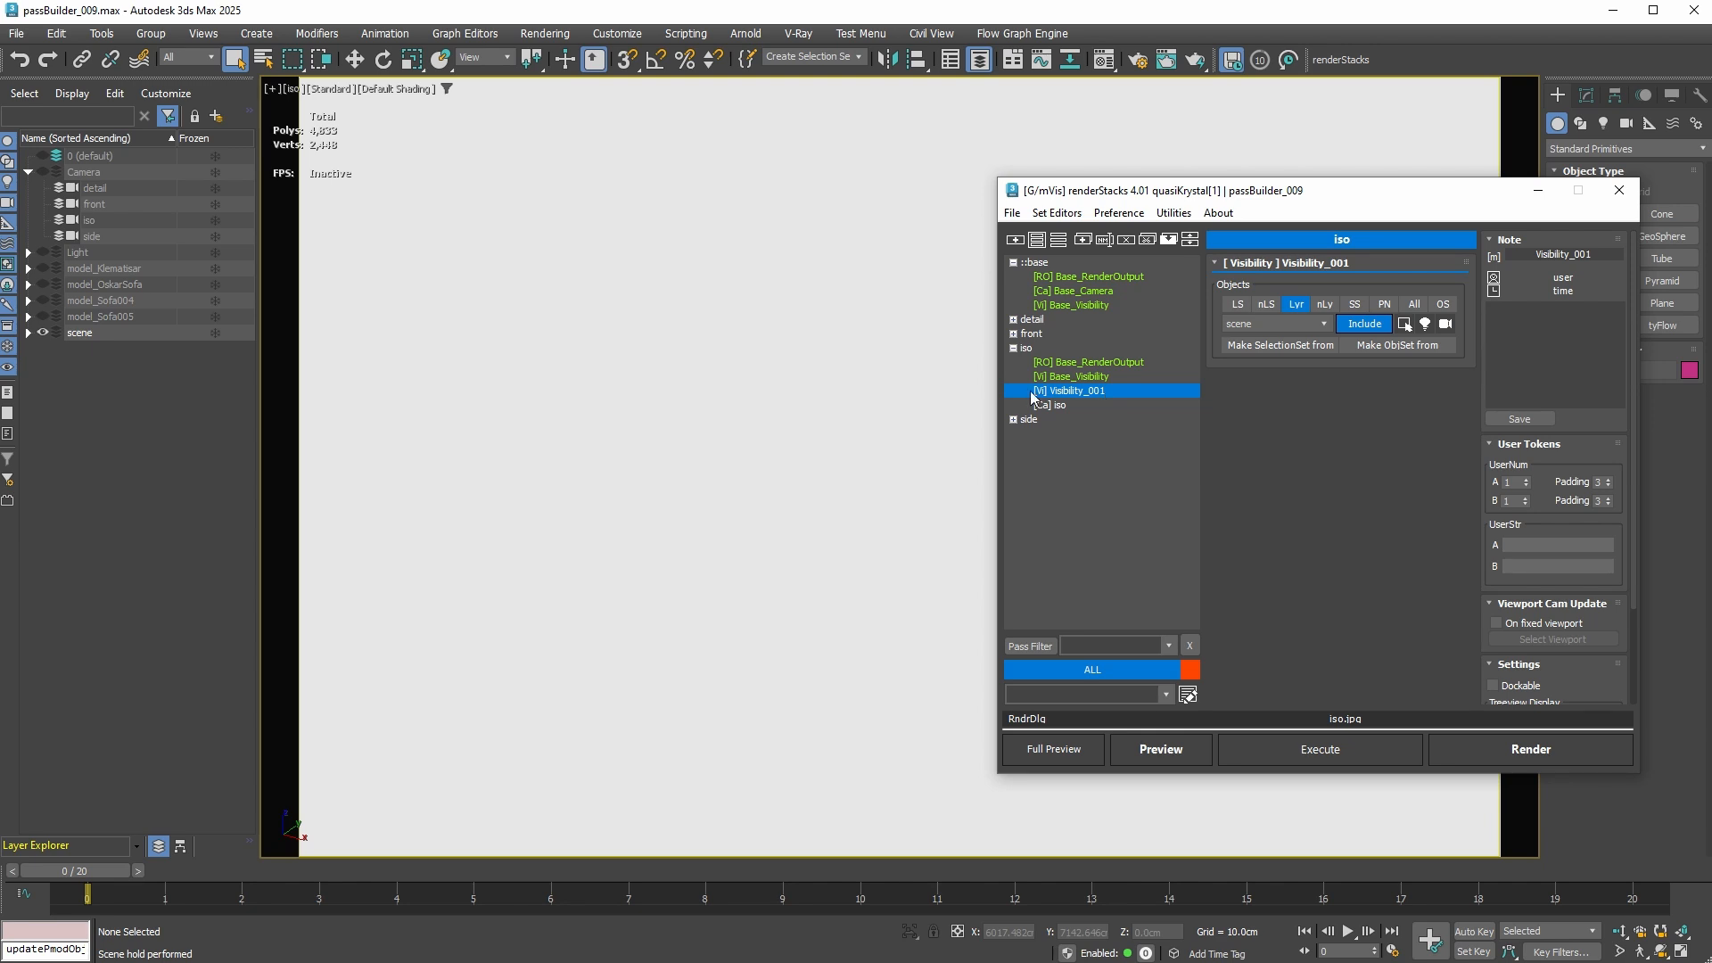
Step: Make a selection set from the Ceiling object in the iso pass's own Visibility modifier and exclude it from visibility
click(28, 333)
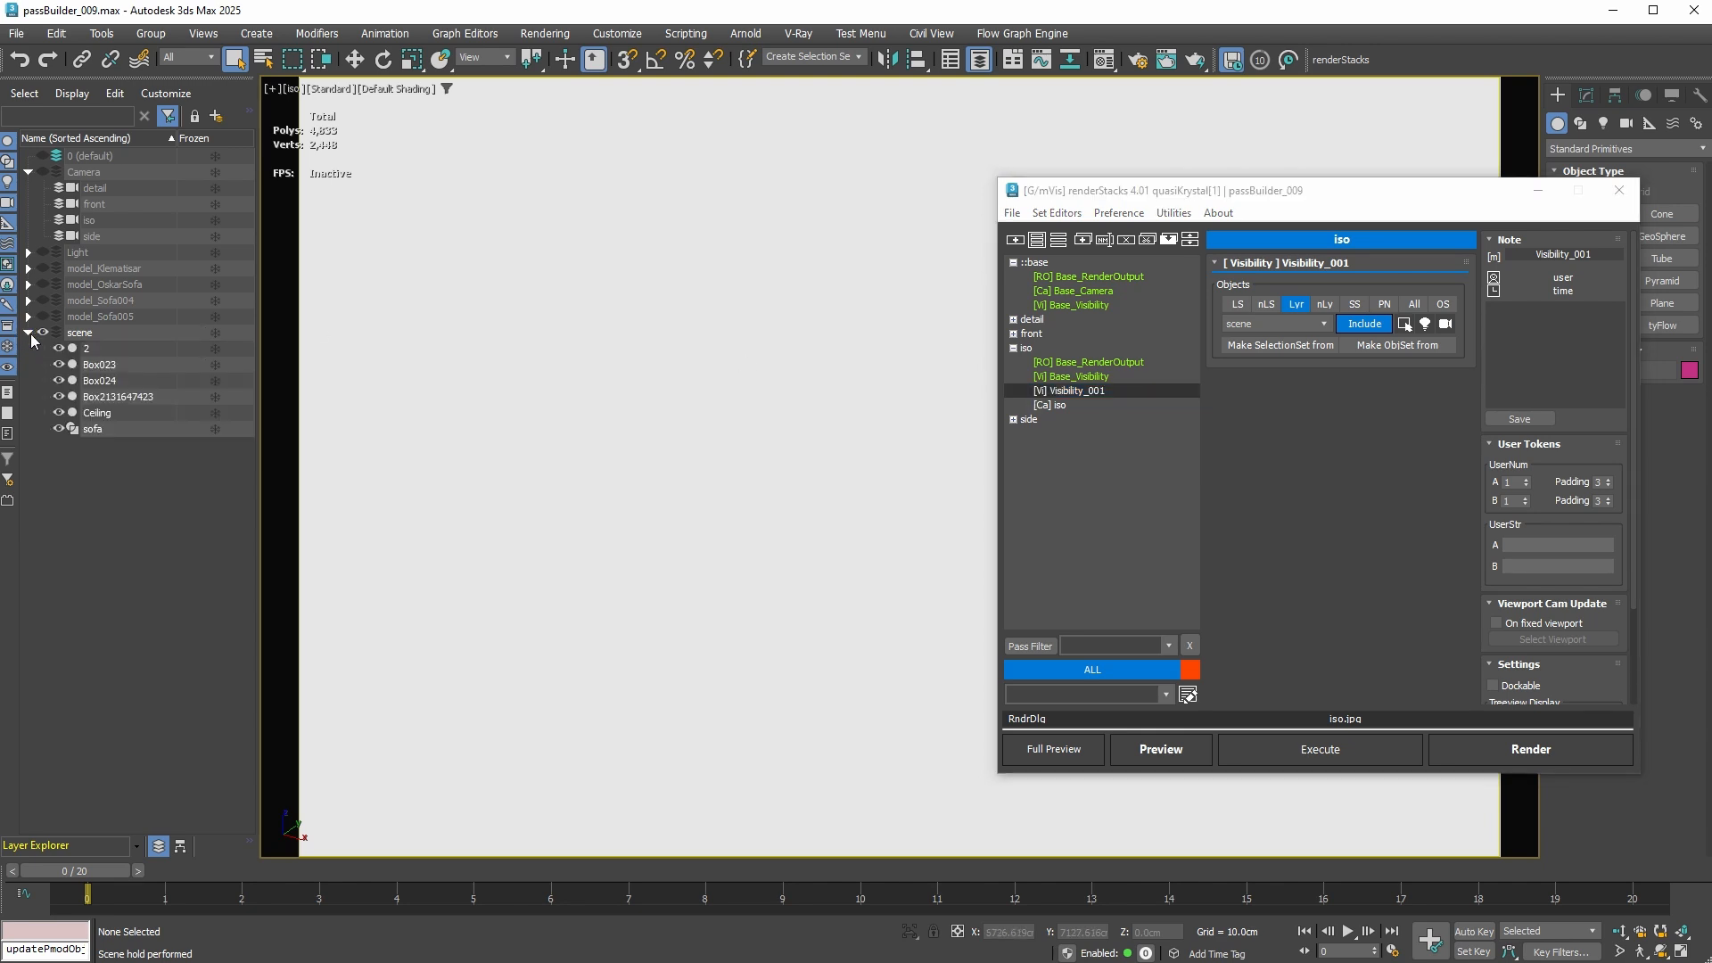
click(127, 413)
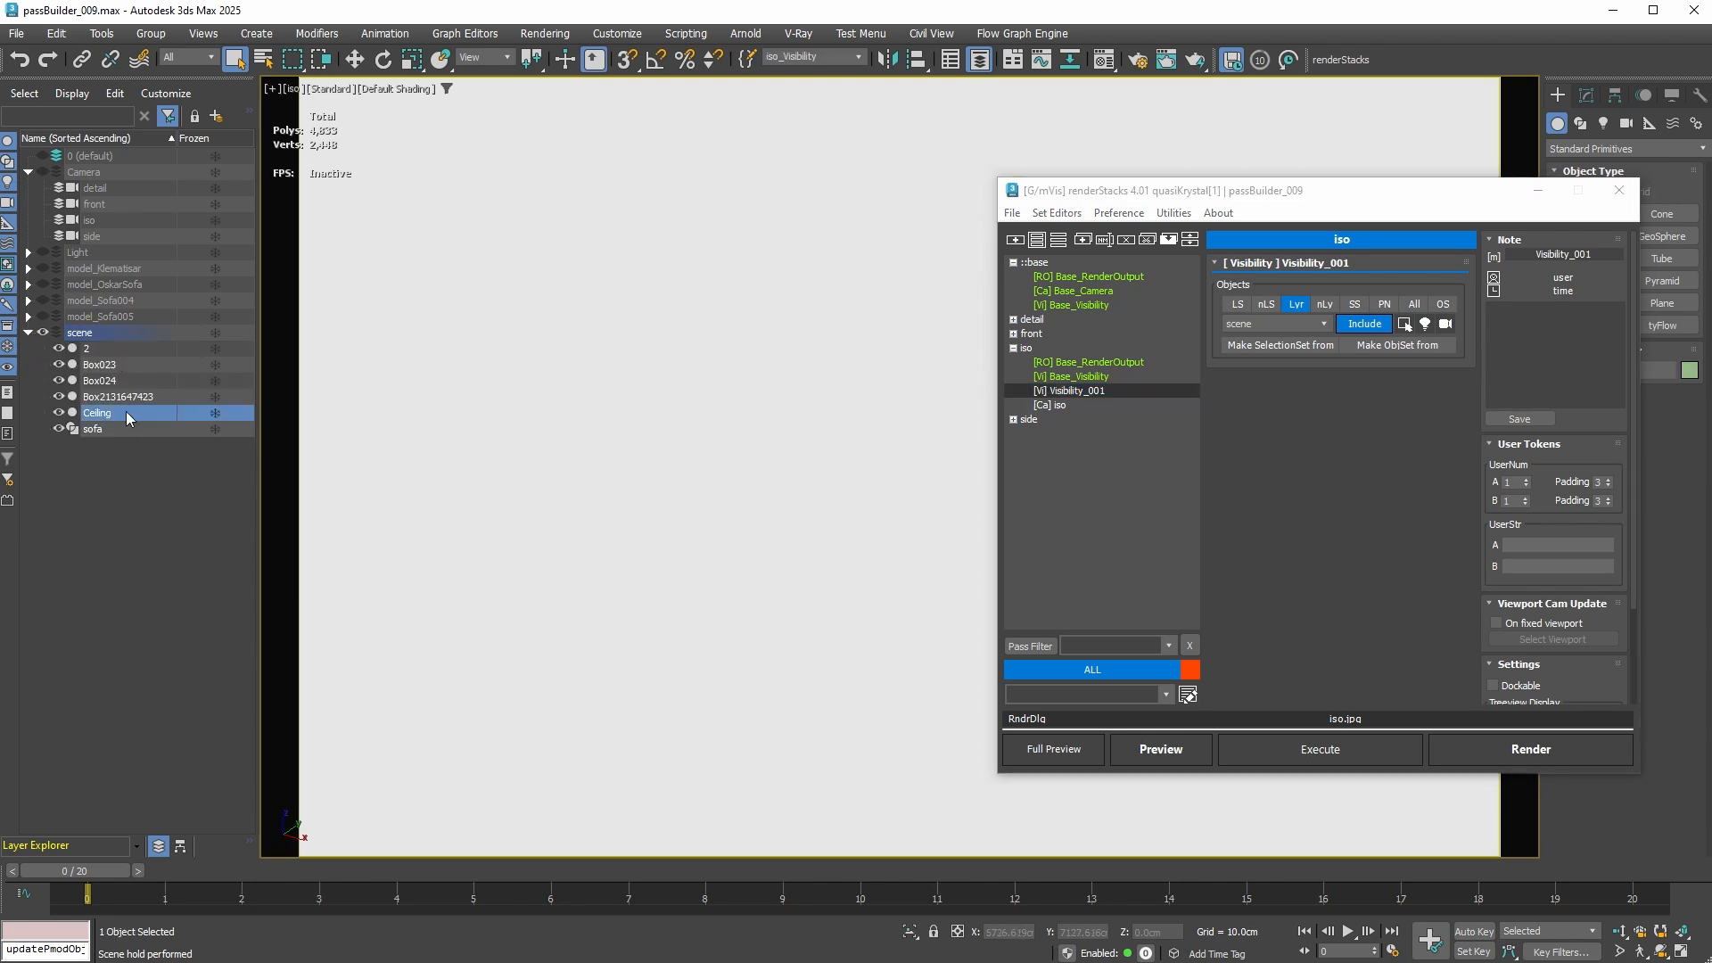
click(1290, 348)
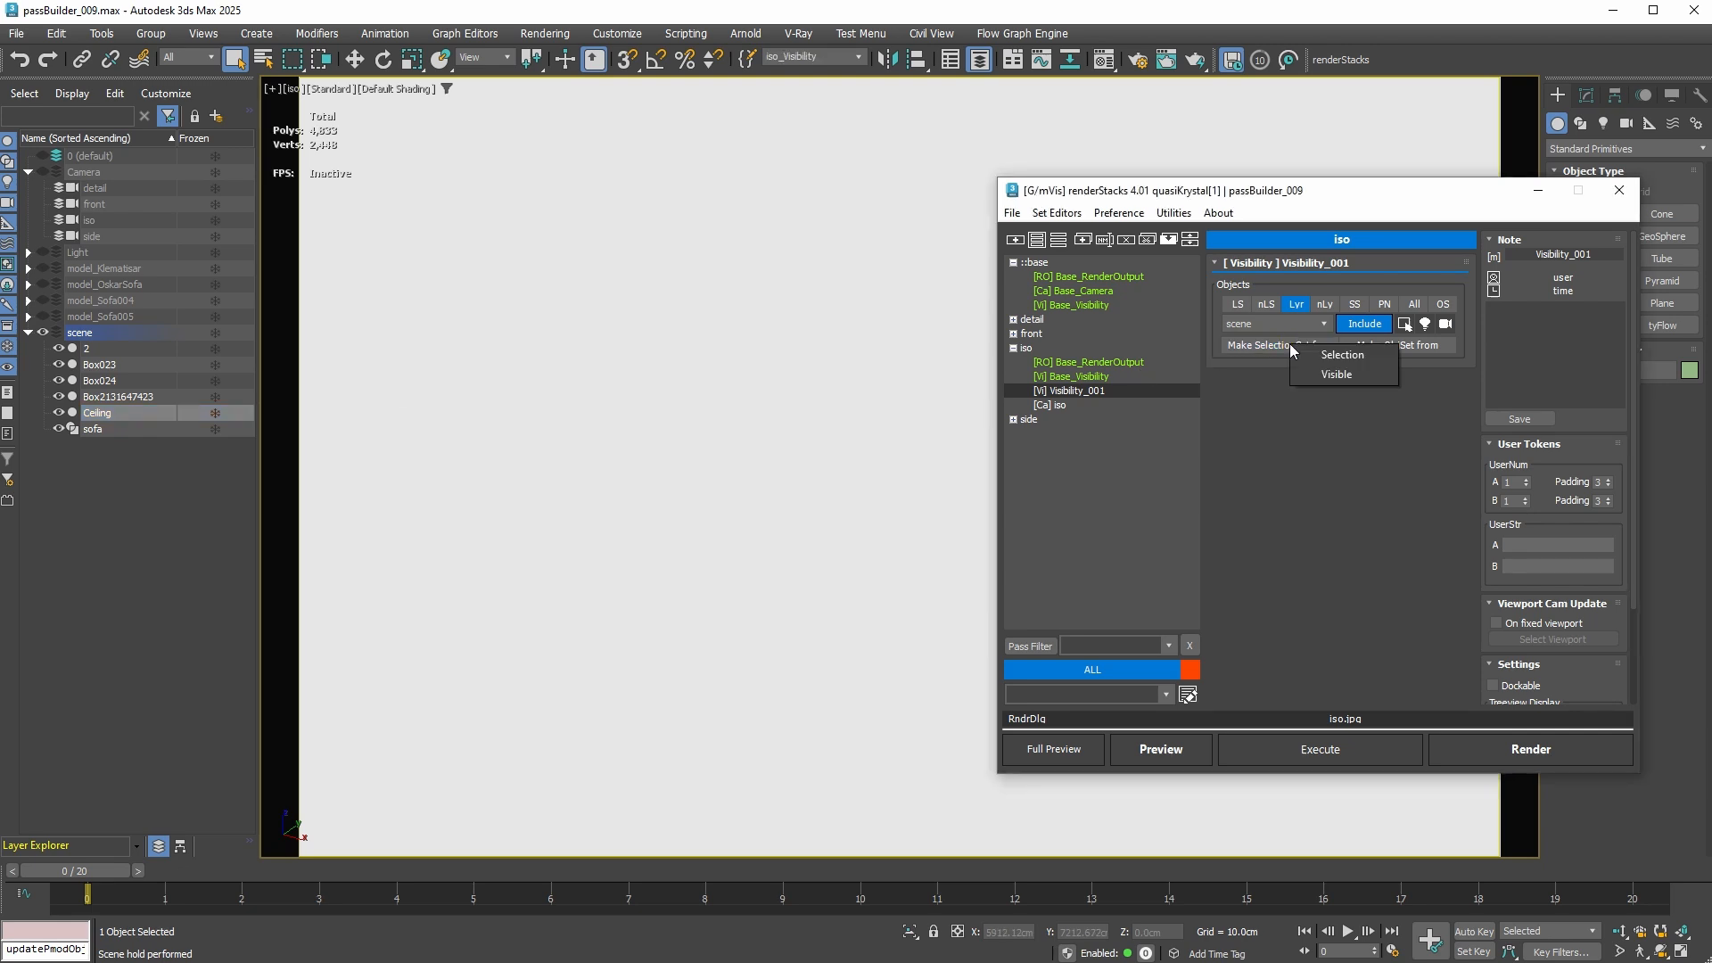
click(1363, 356)
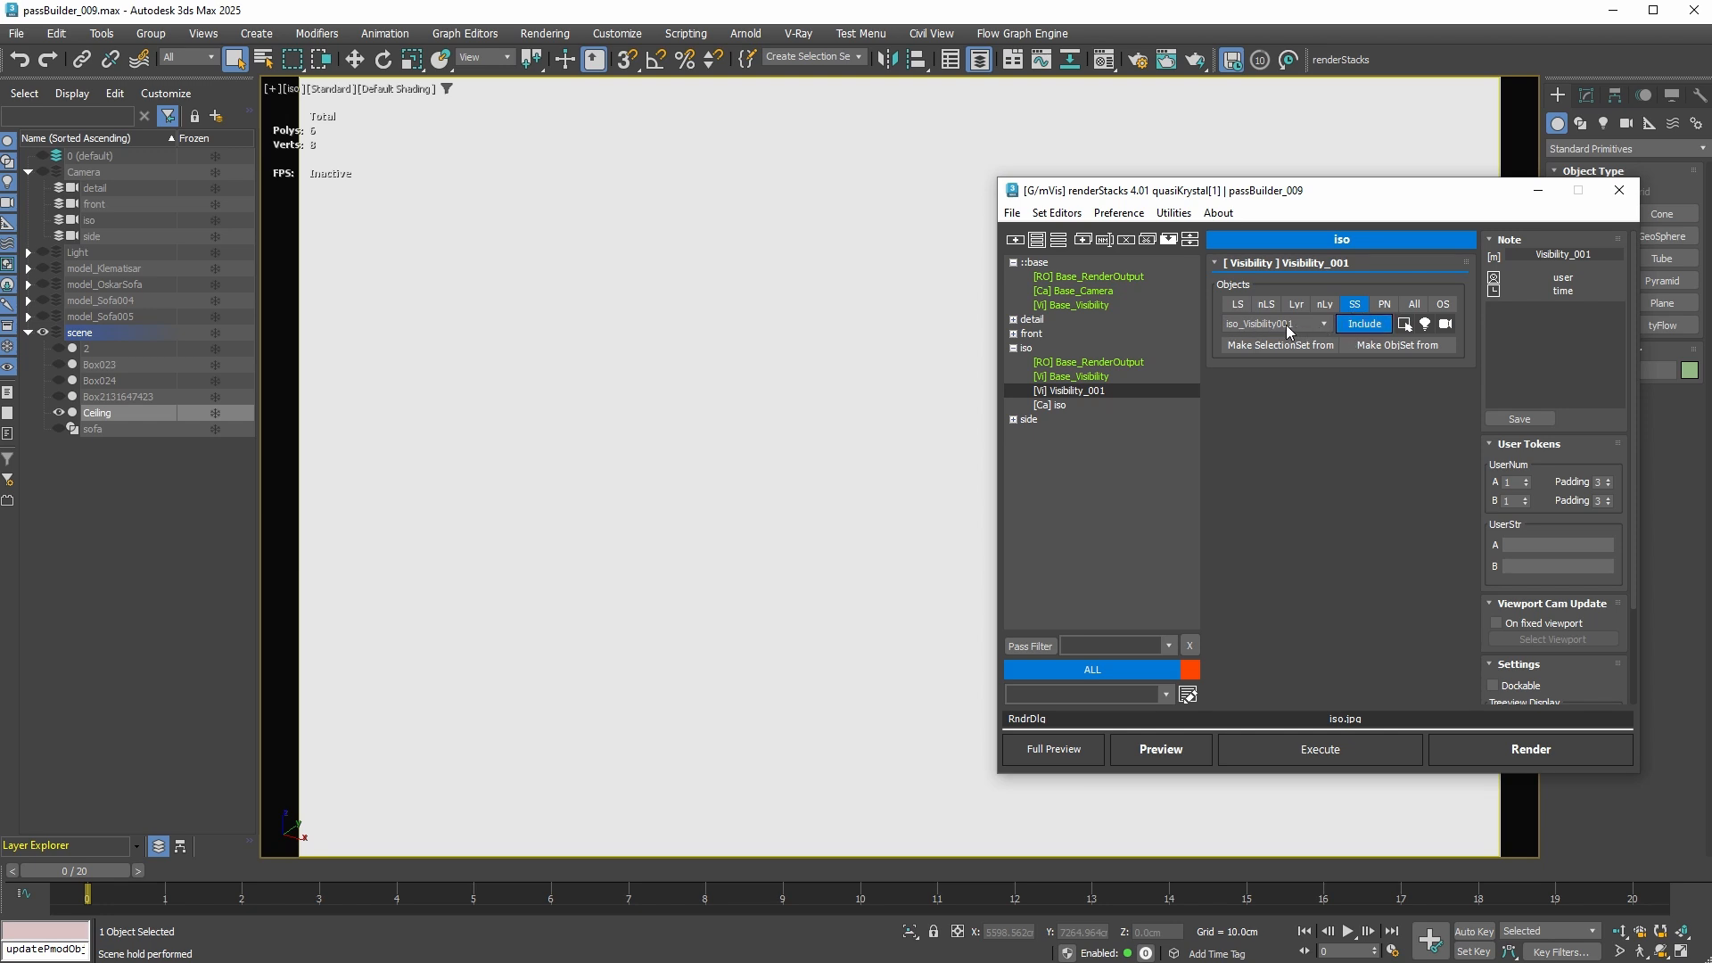
click(1365, 324)
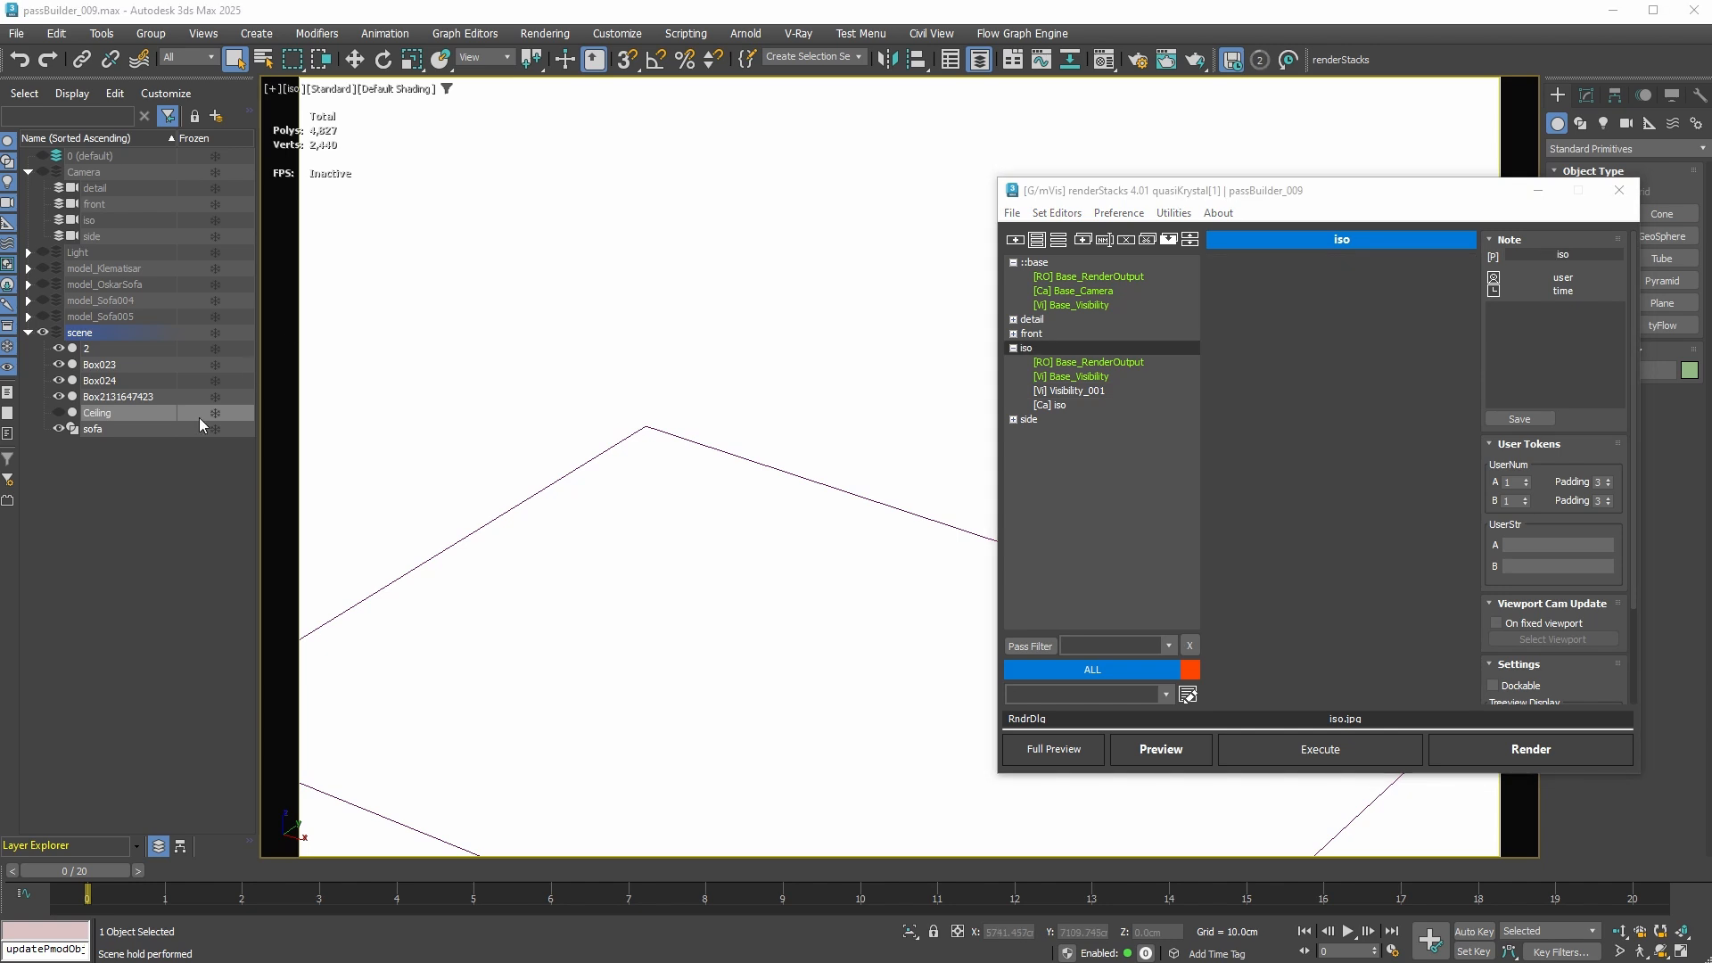
Step: Compare the ceiling visibility between the front and iso passes
click(1052, 336)
click(1074, 348)
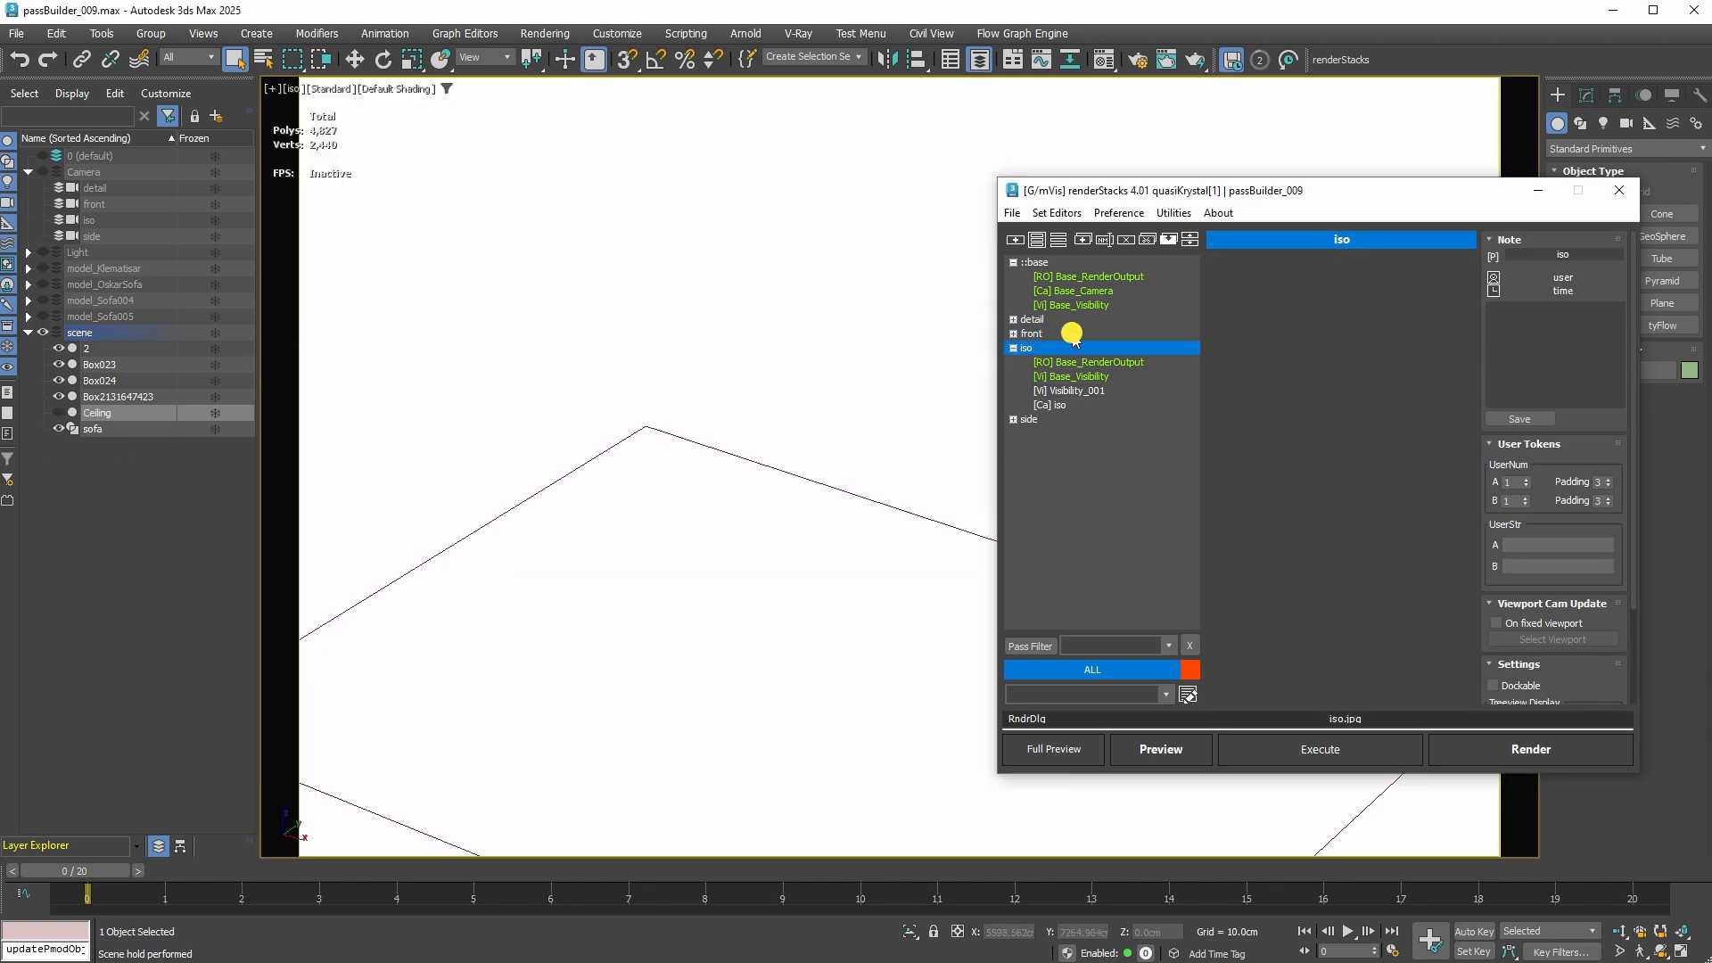
click(1069, 335)
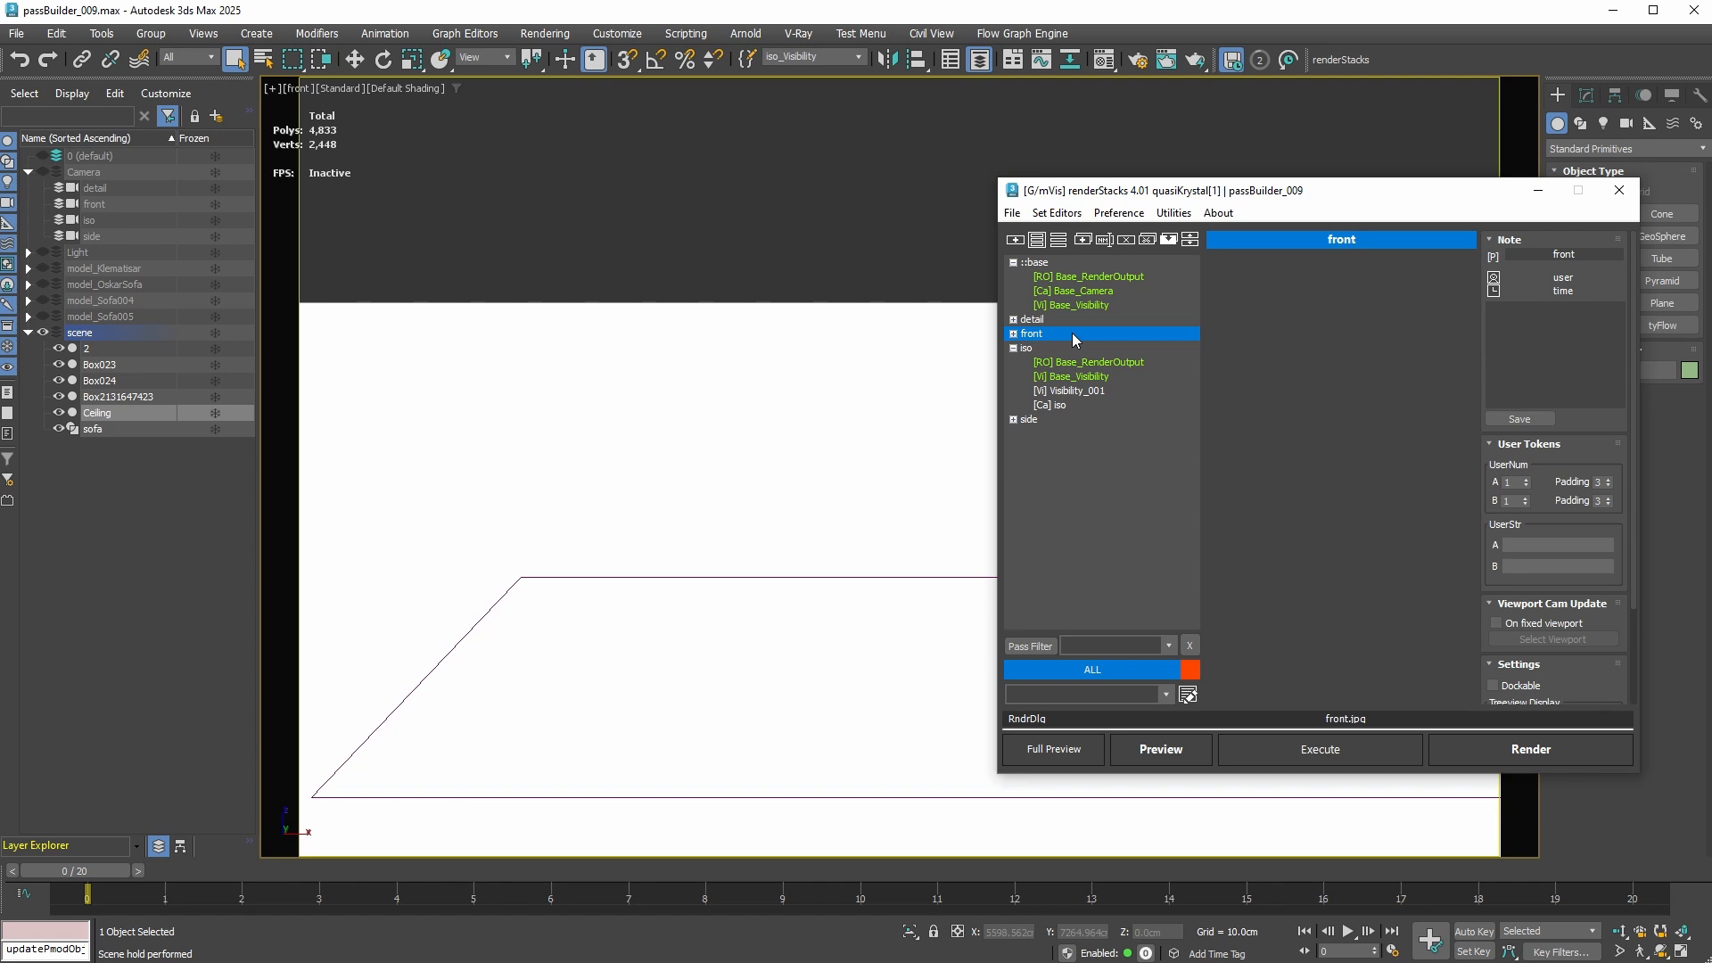
Step: Group the detail, front, iso and side passes into a new passgroup named Camera
click(1059, 323)
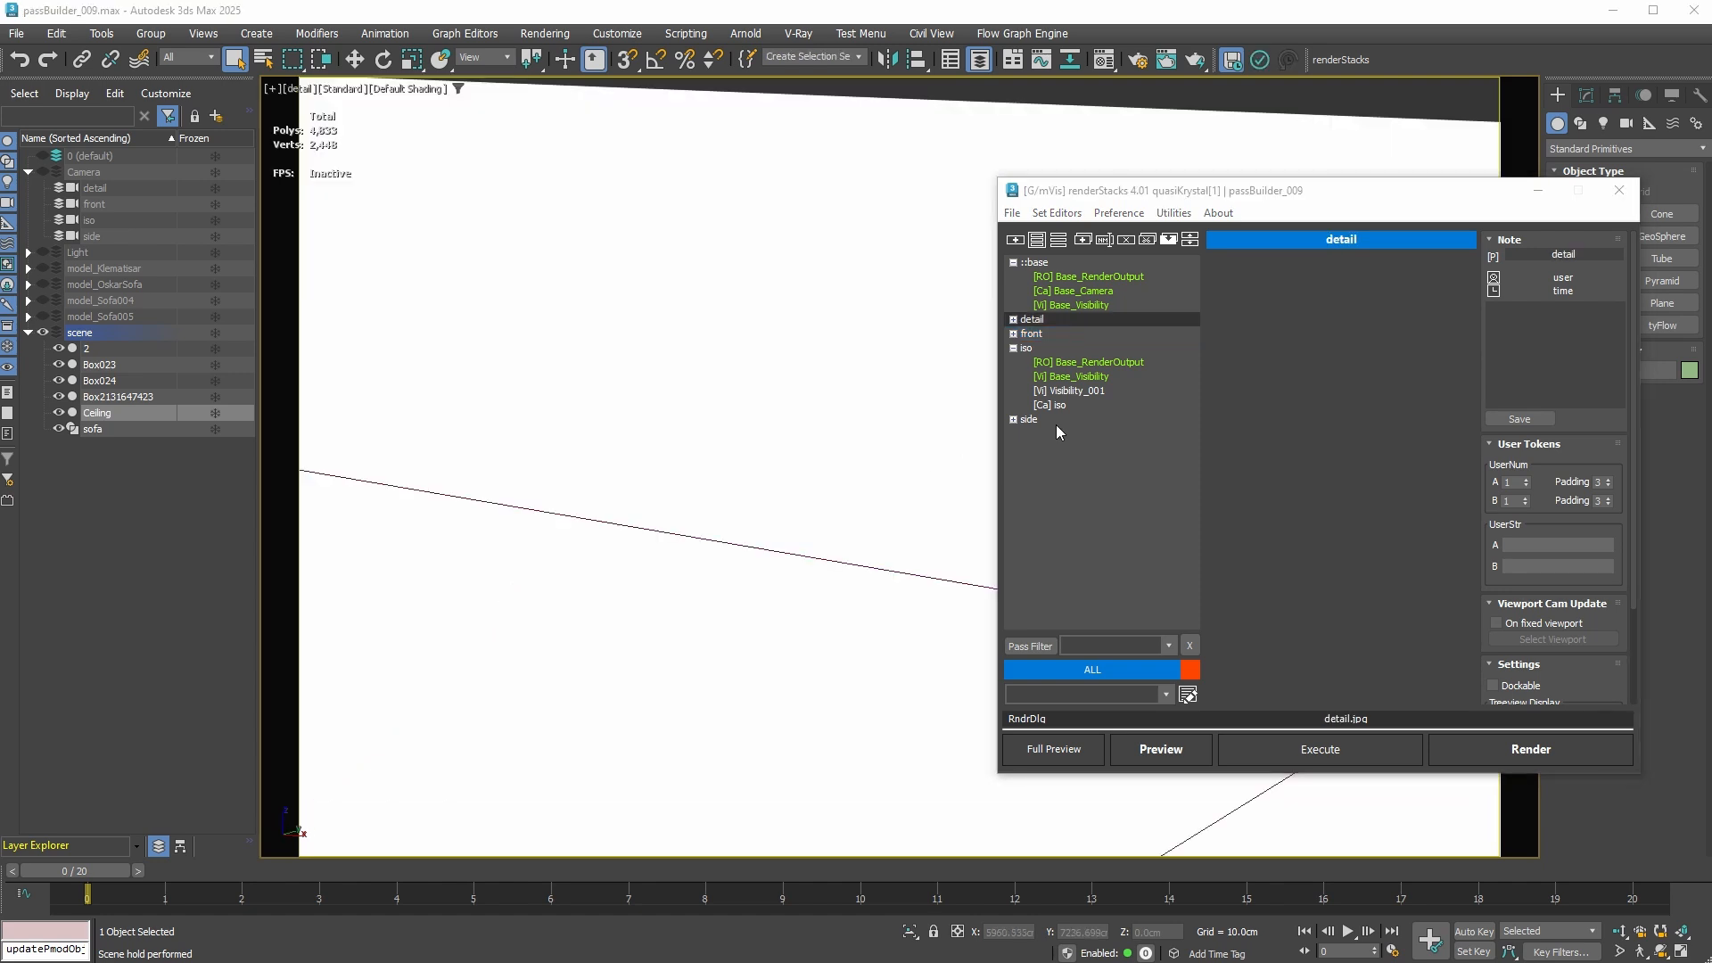
shift+click(1037, 419)
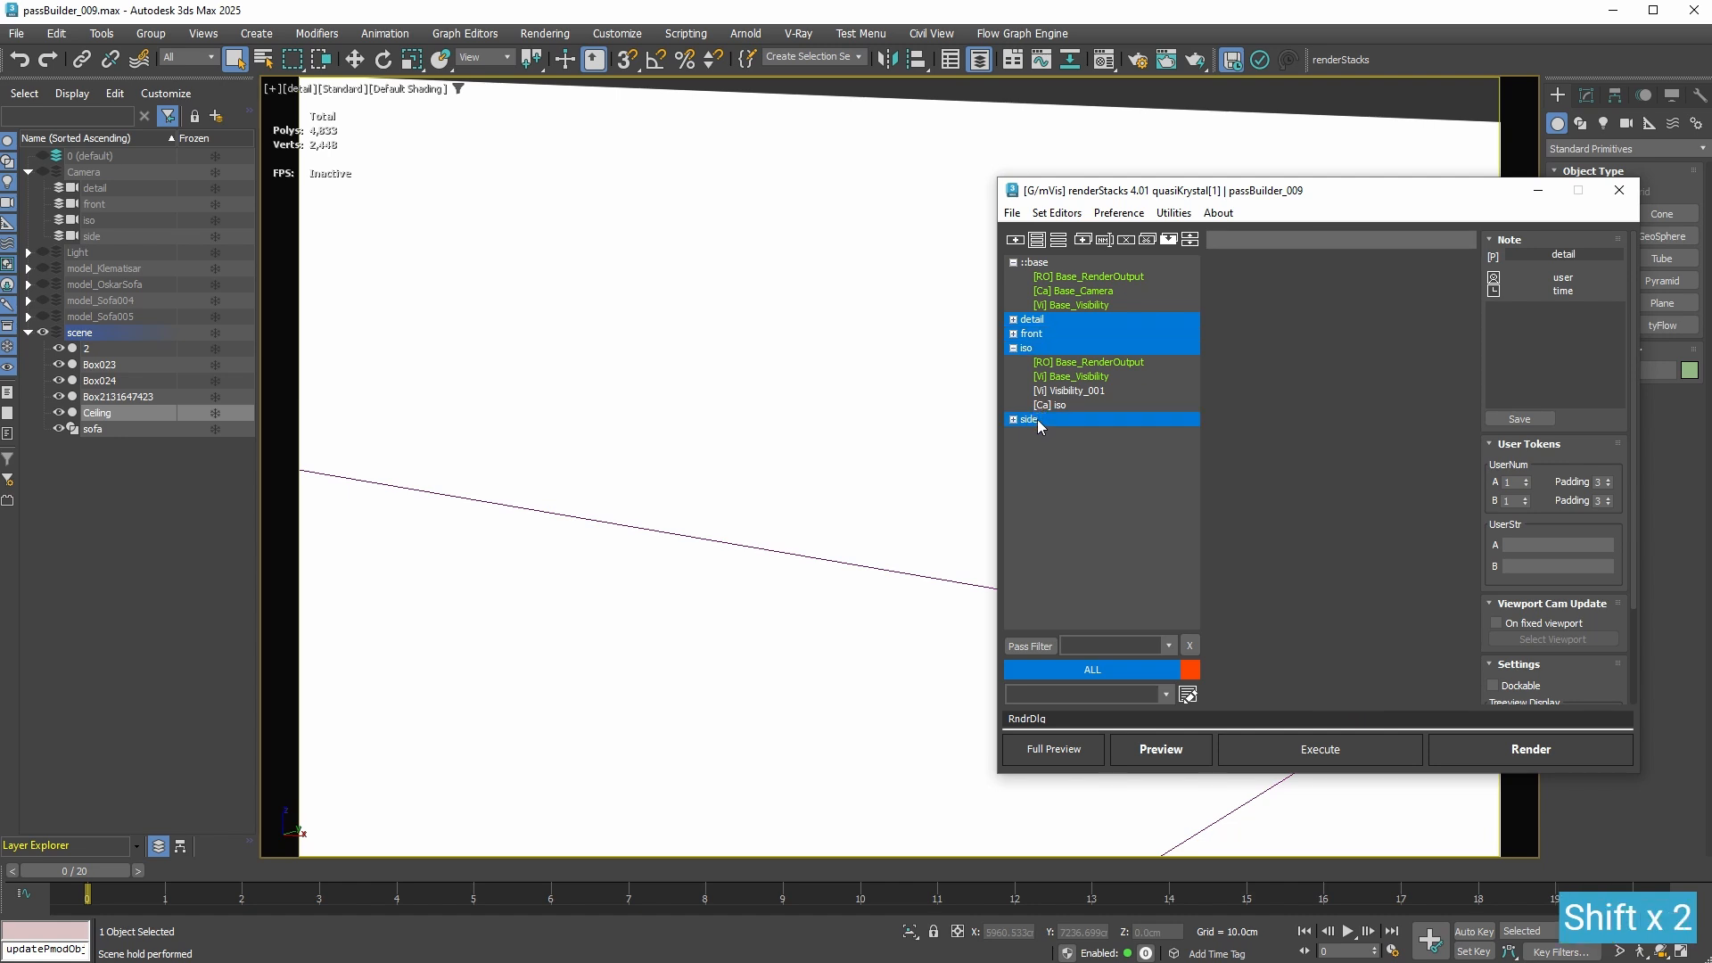
click(1037, 240)
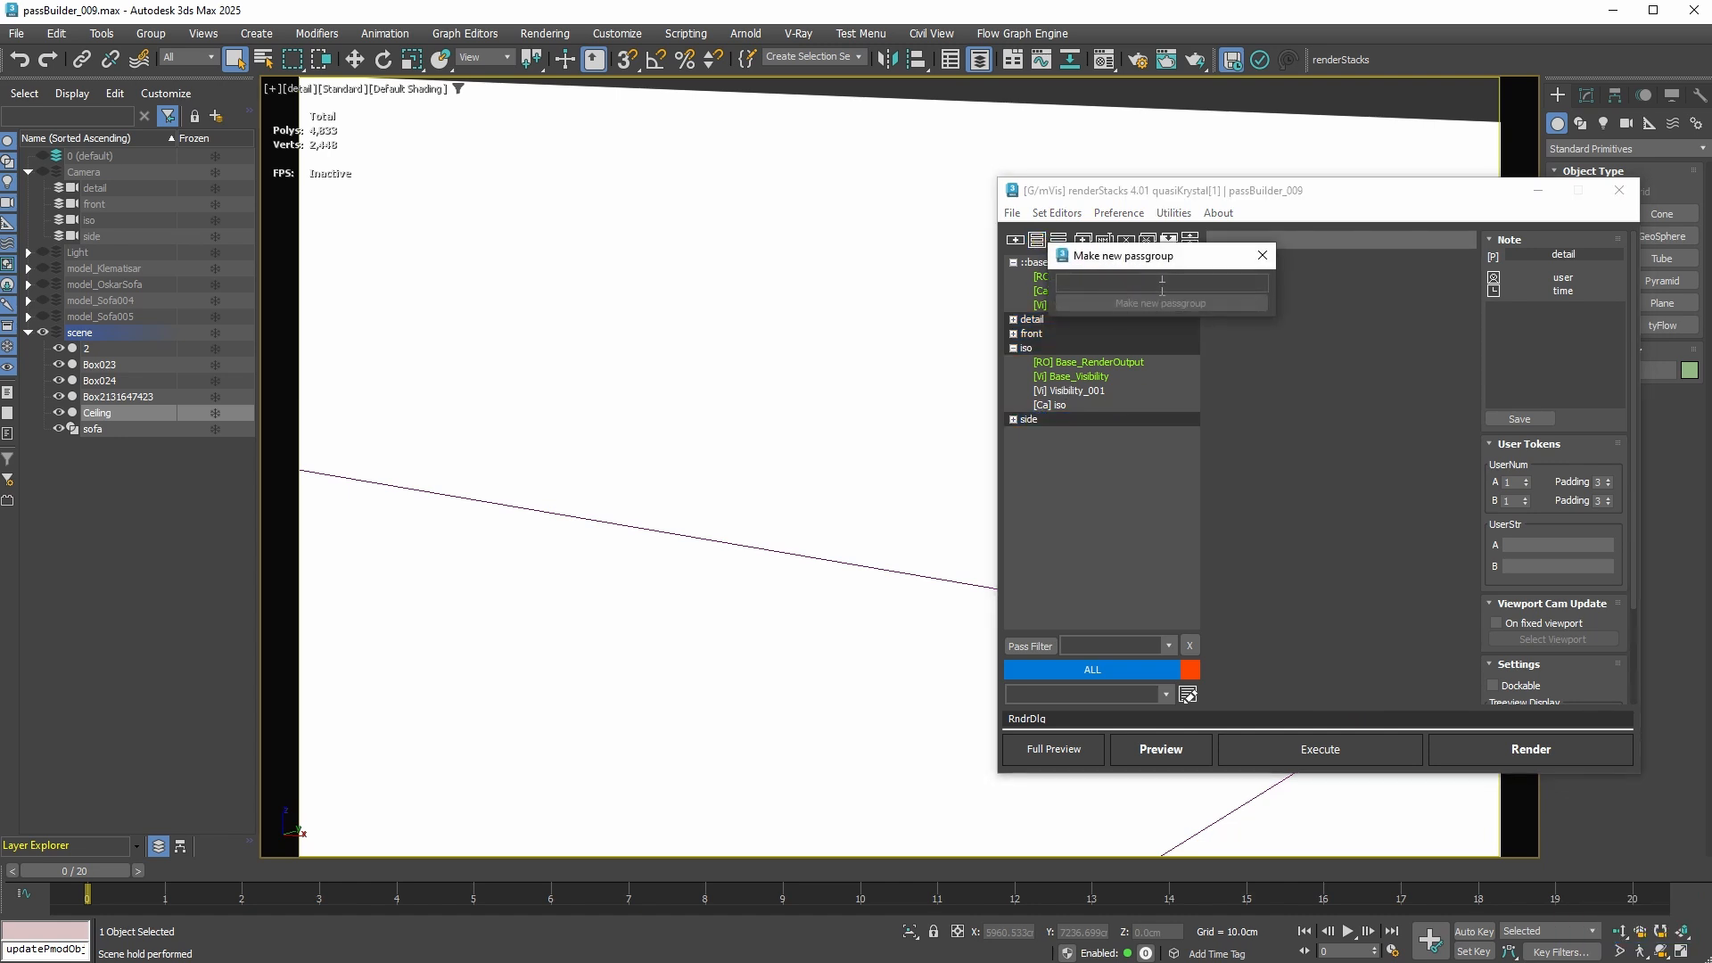
text(Camera)
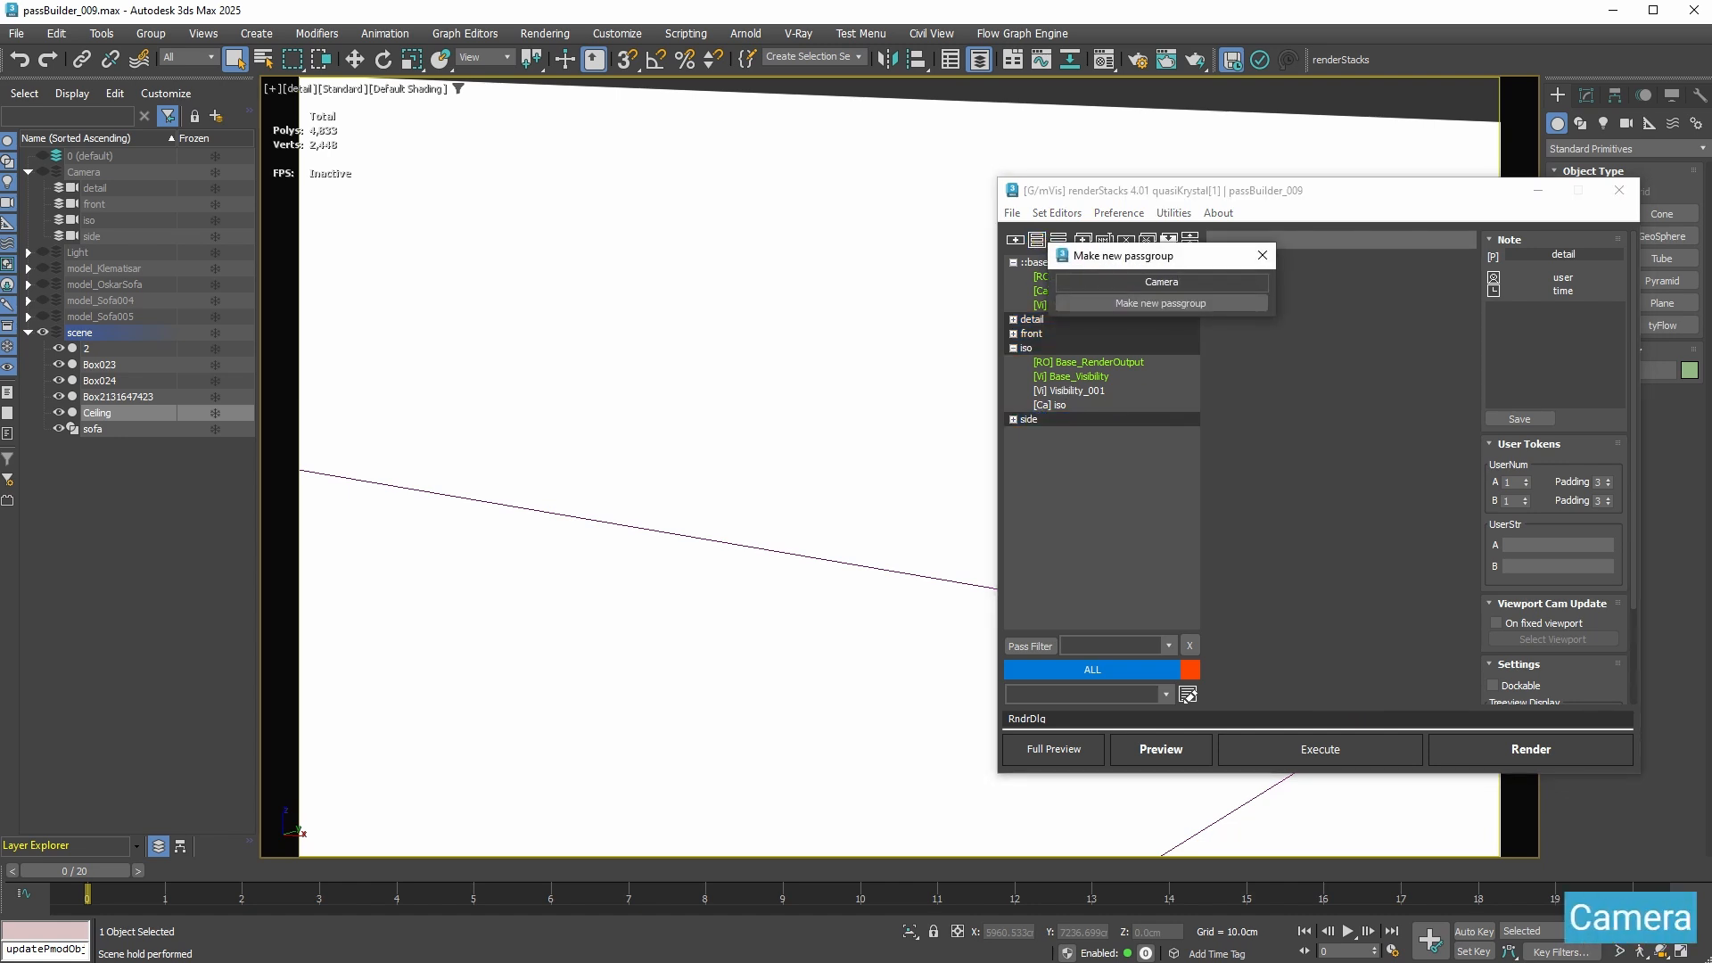
click(1182, 303)
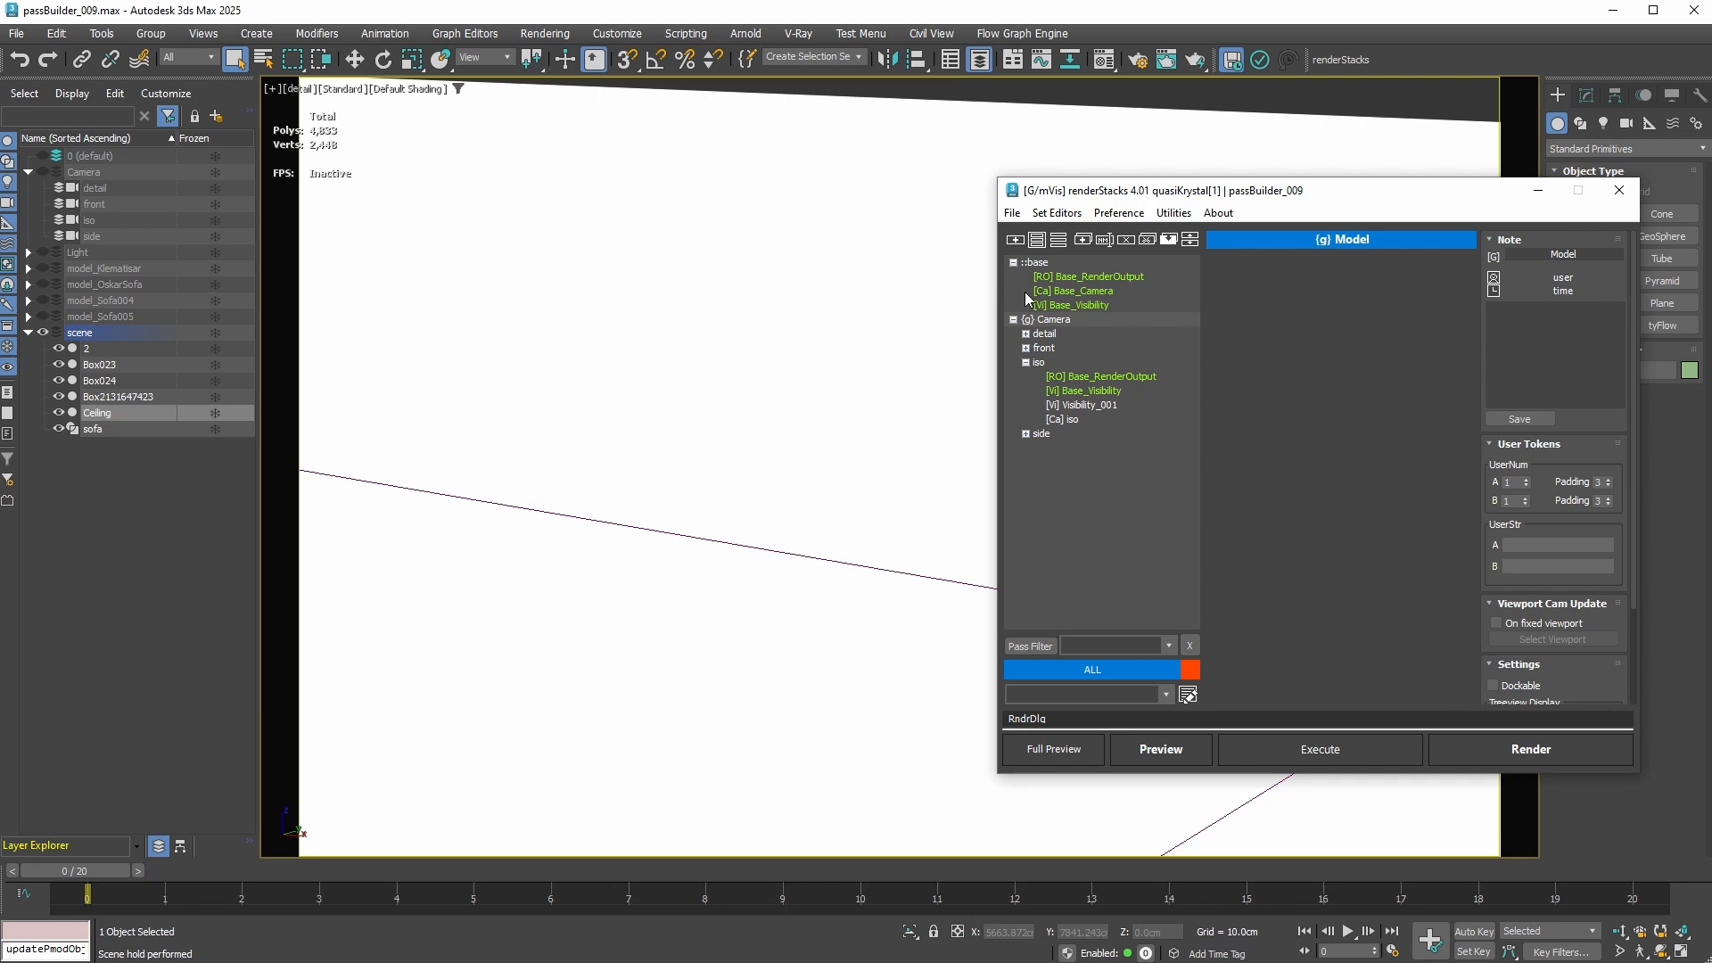
Step: Collapse the Camera group and create a second passgroup named Modeel
click(1013, 319)
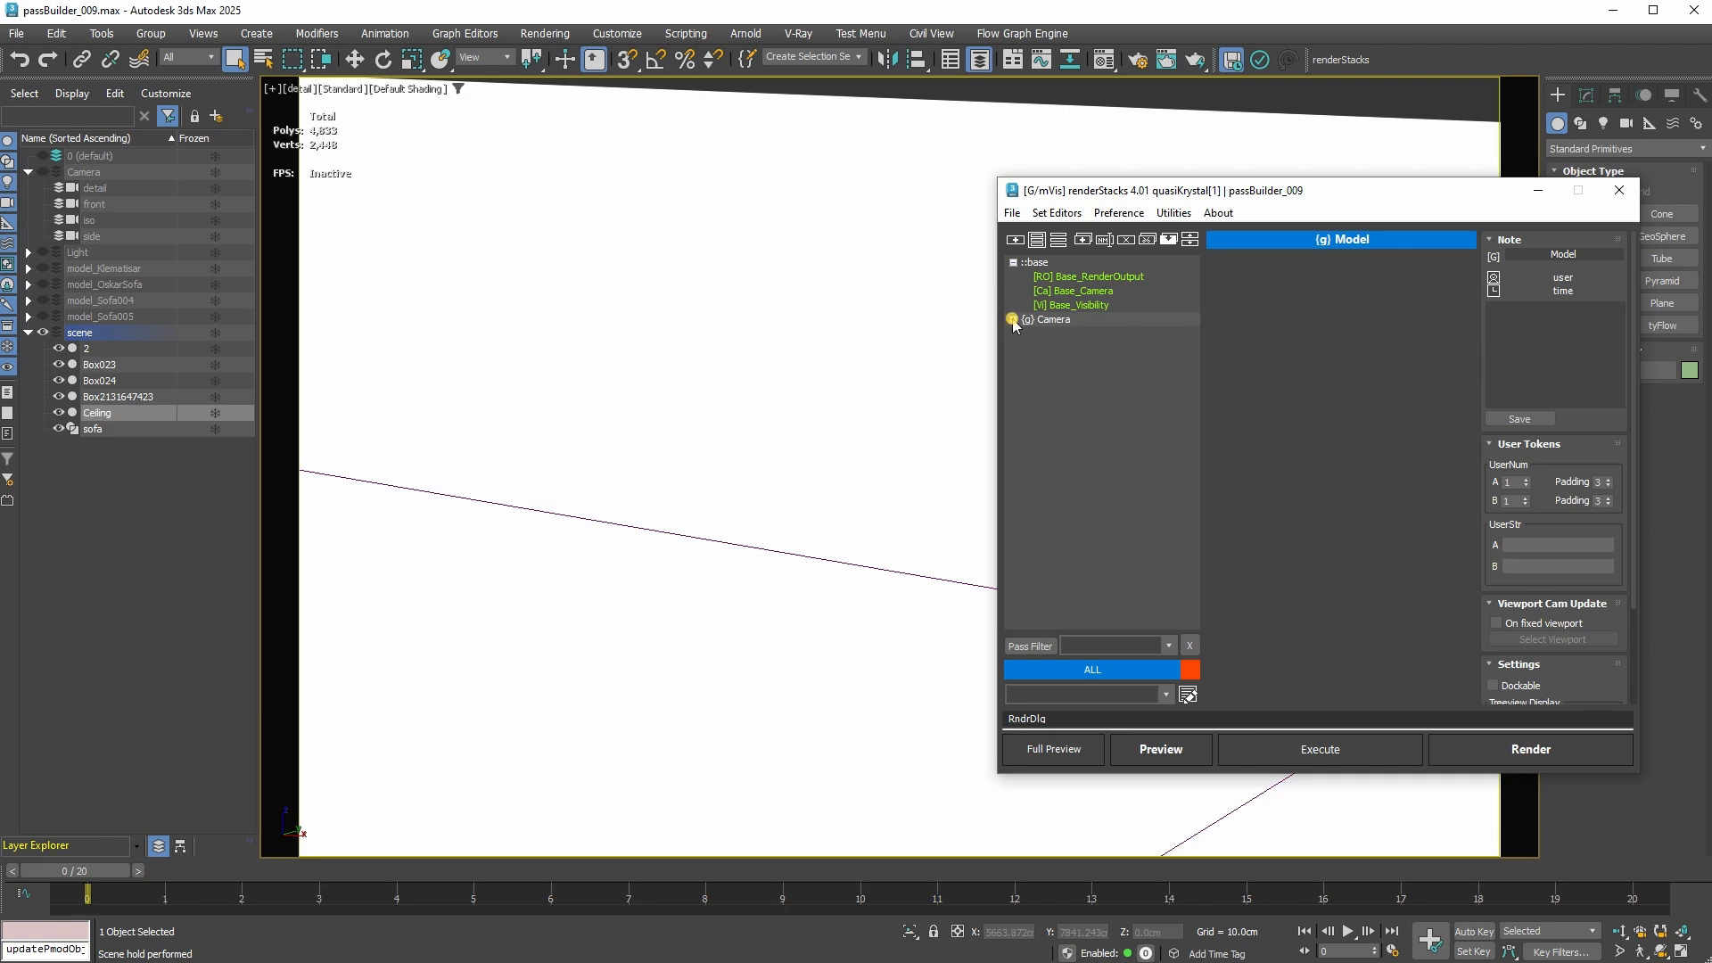
click(1039, 242)
text(Modeel)
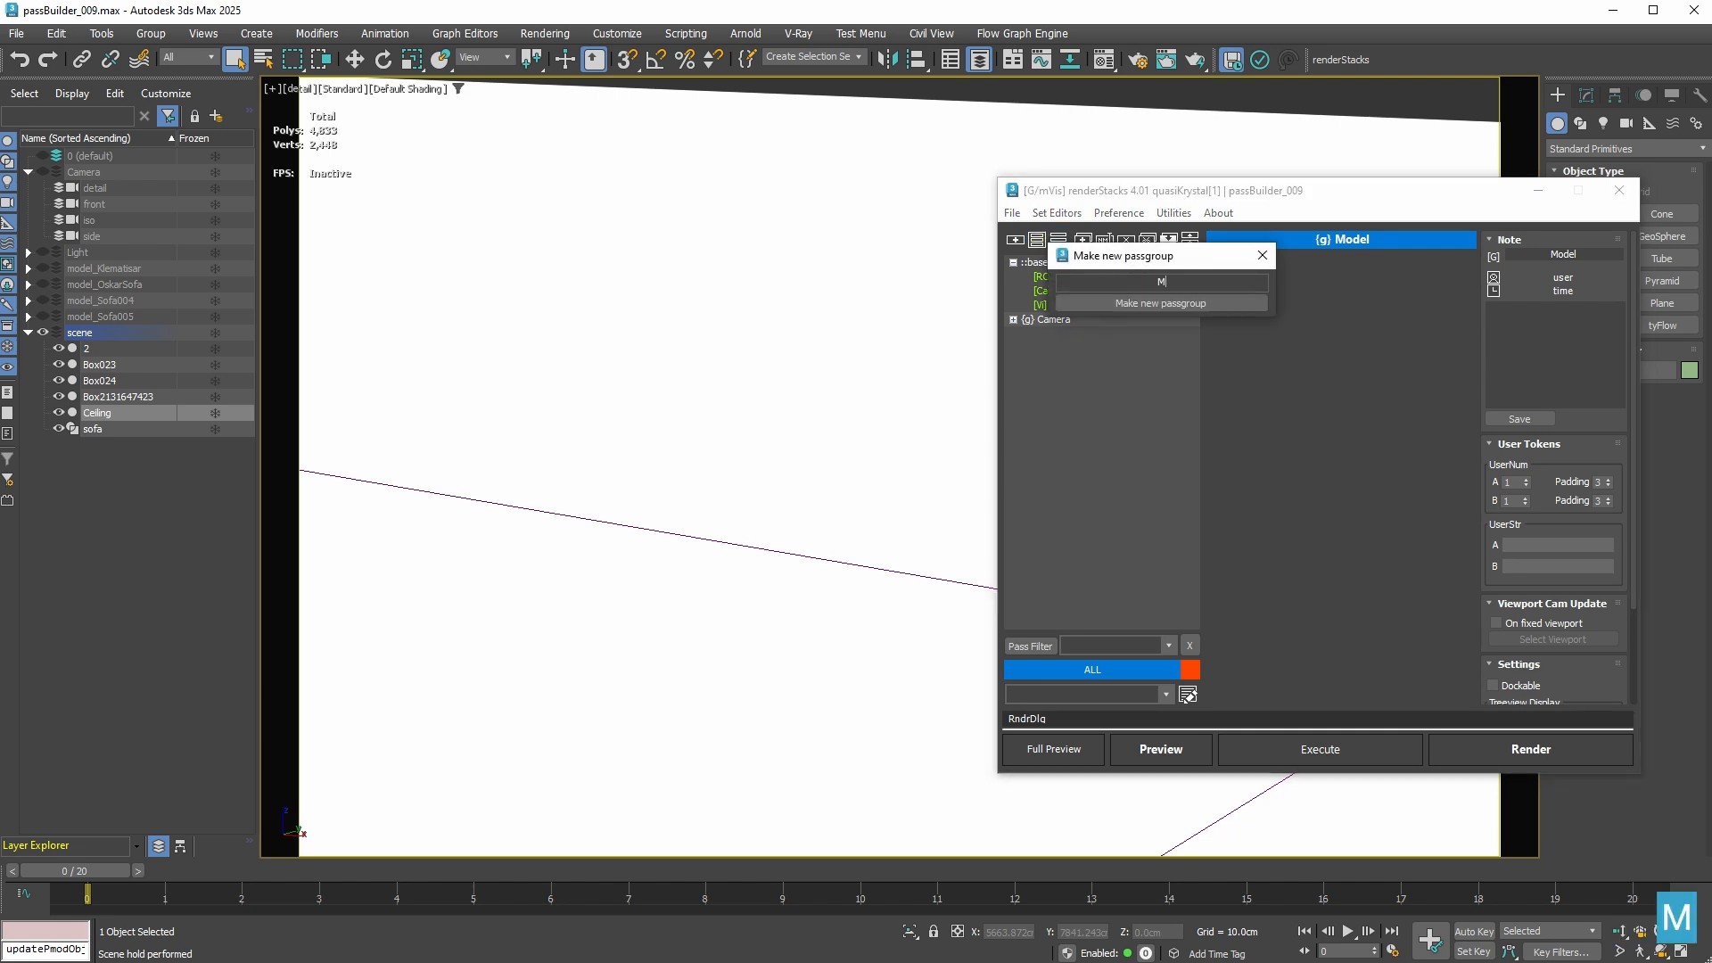
click(1170, 304)
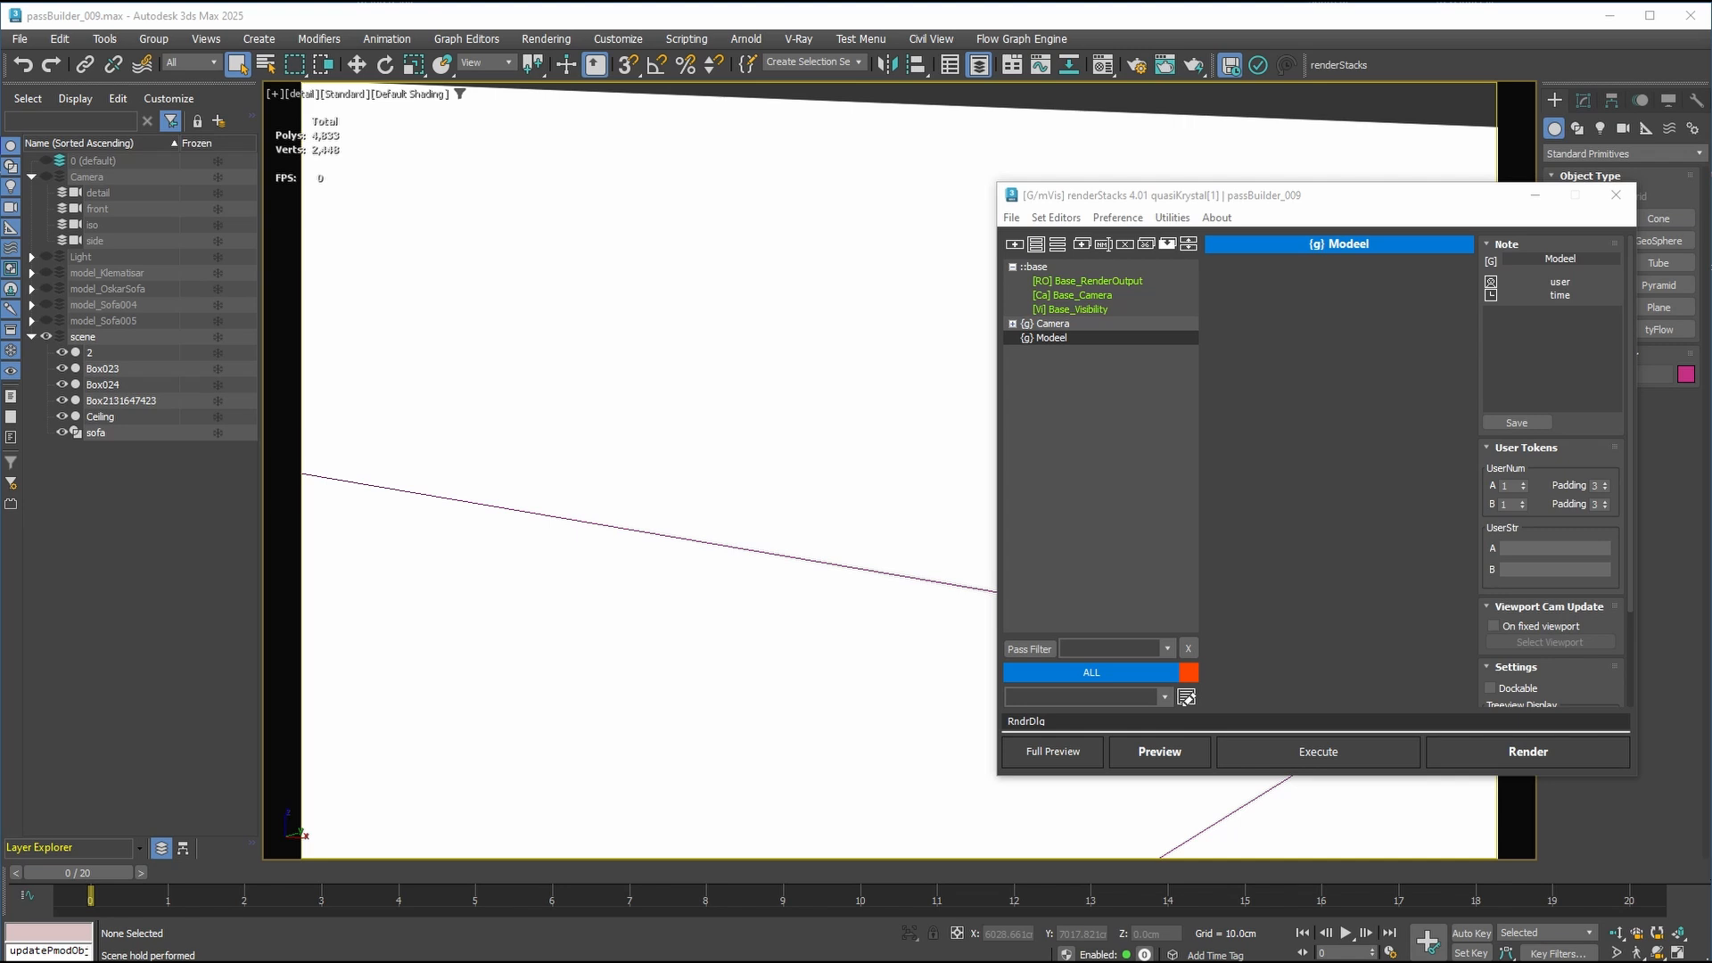
Step: Create the passes Klematisar, OskarSofa, Sofa004 and Sofa005 in the Modeel group, using the name list copied from Notepad
click(1013, 244)
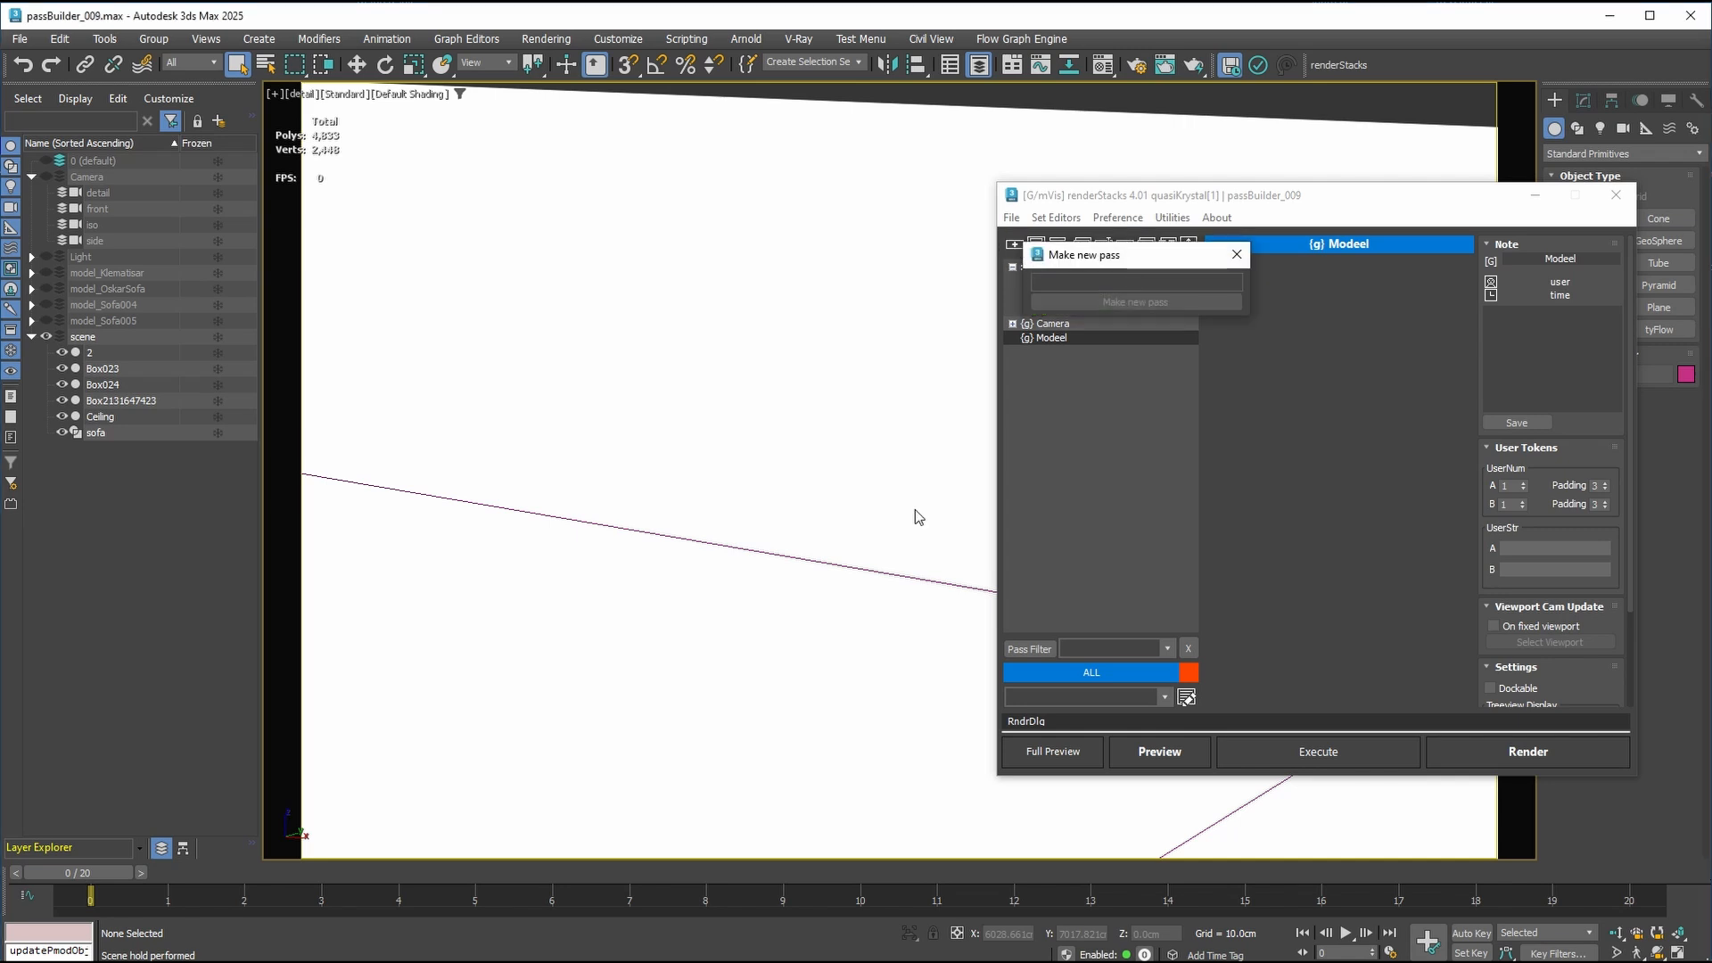
key(alt+Tab)
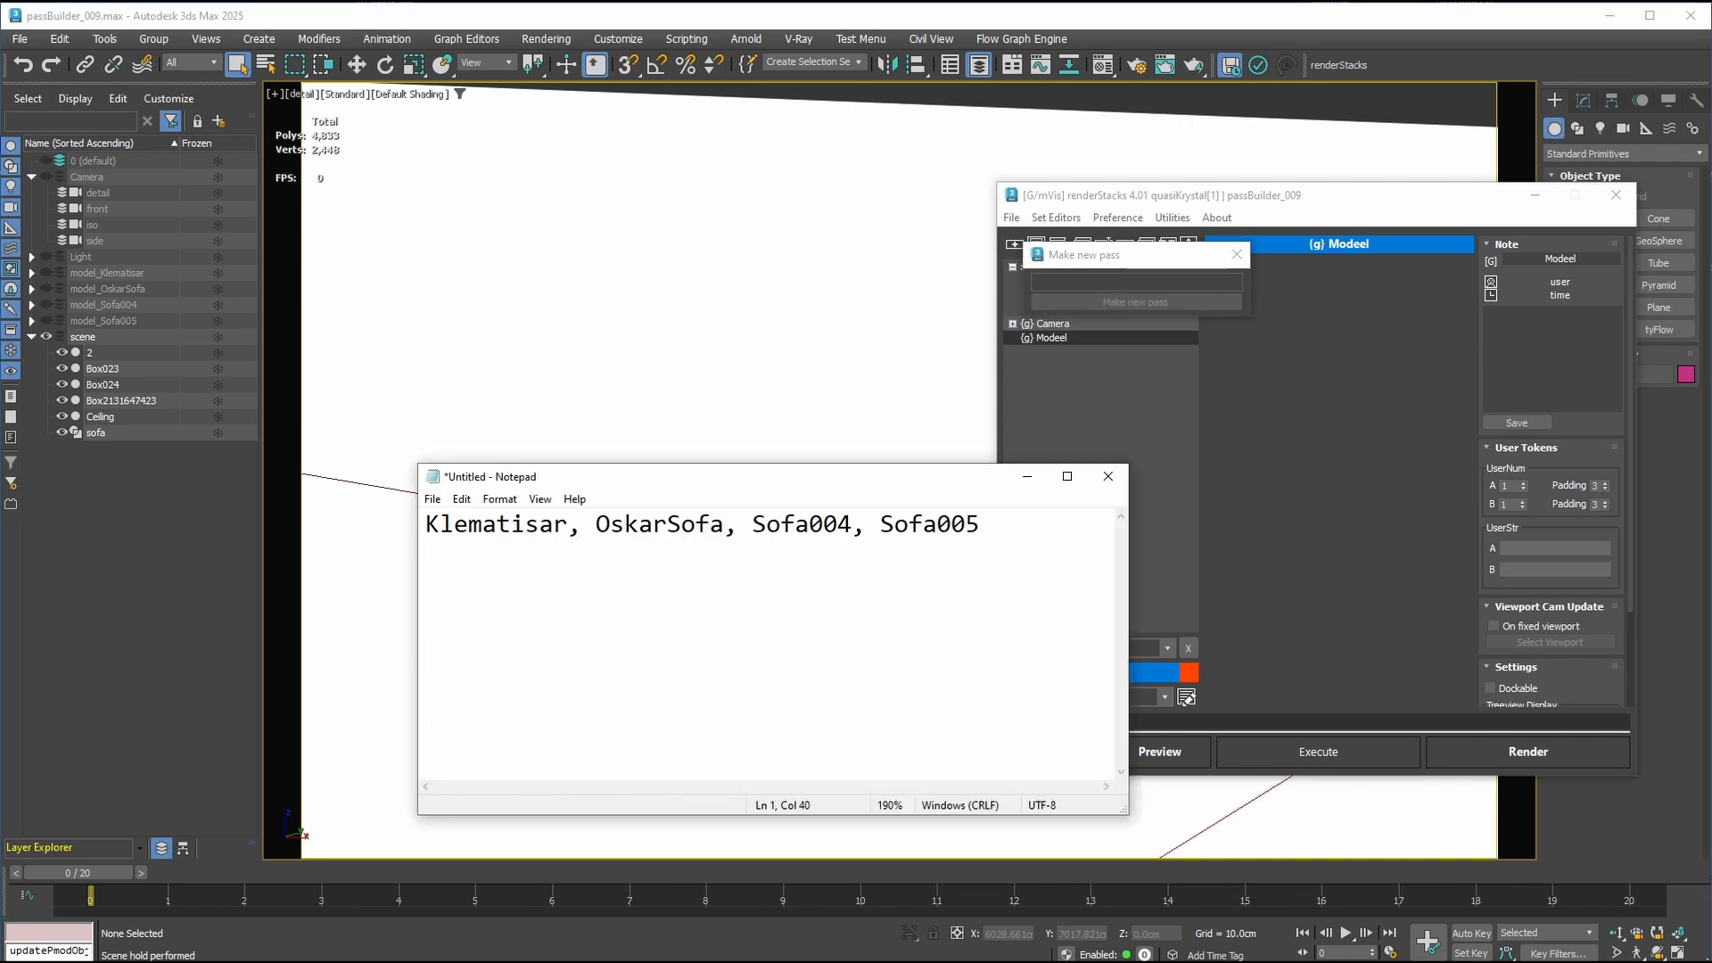
click(1050, 531)
click(1001, 521)
click(583, 524)
click(708, 523)
drag(1049, 539, 203, 512)
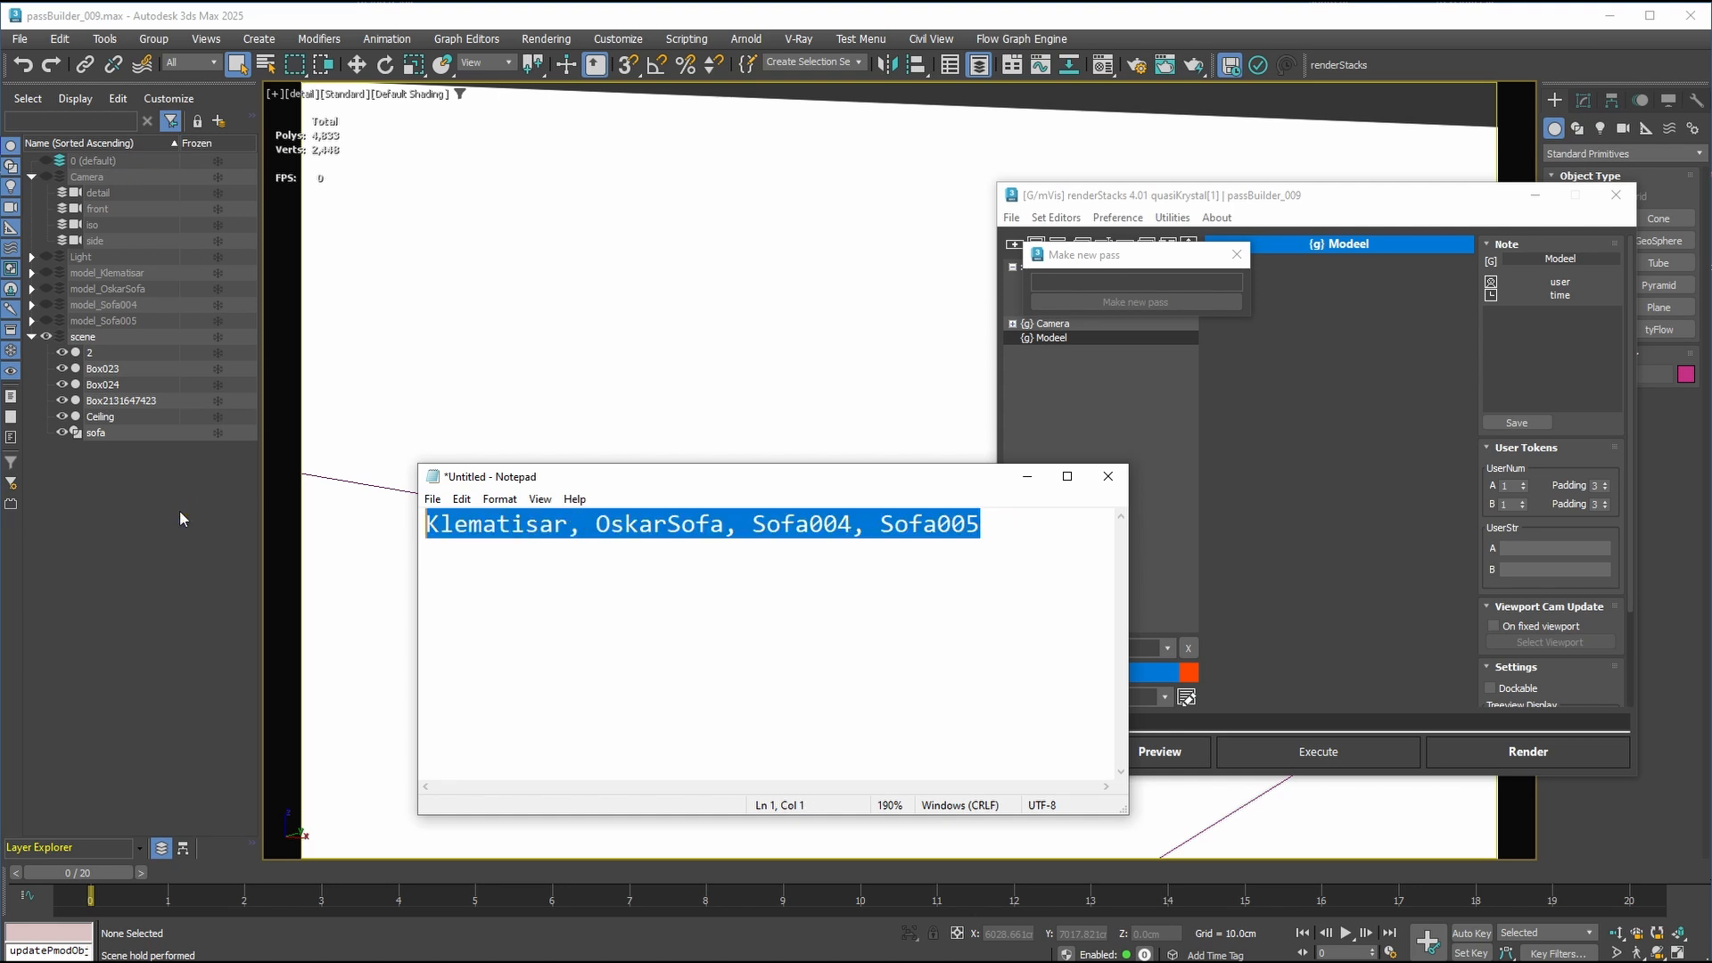
key(ctrl+c)
click(1128, 284)
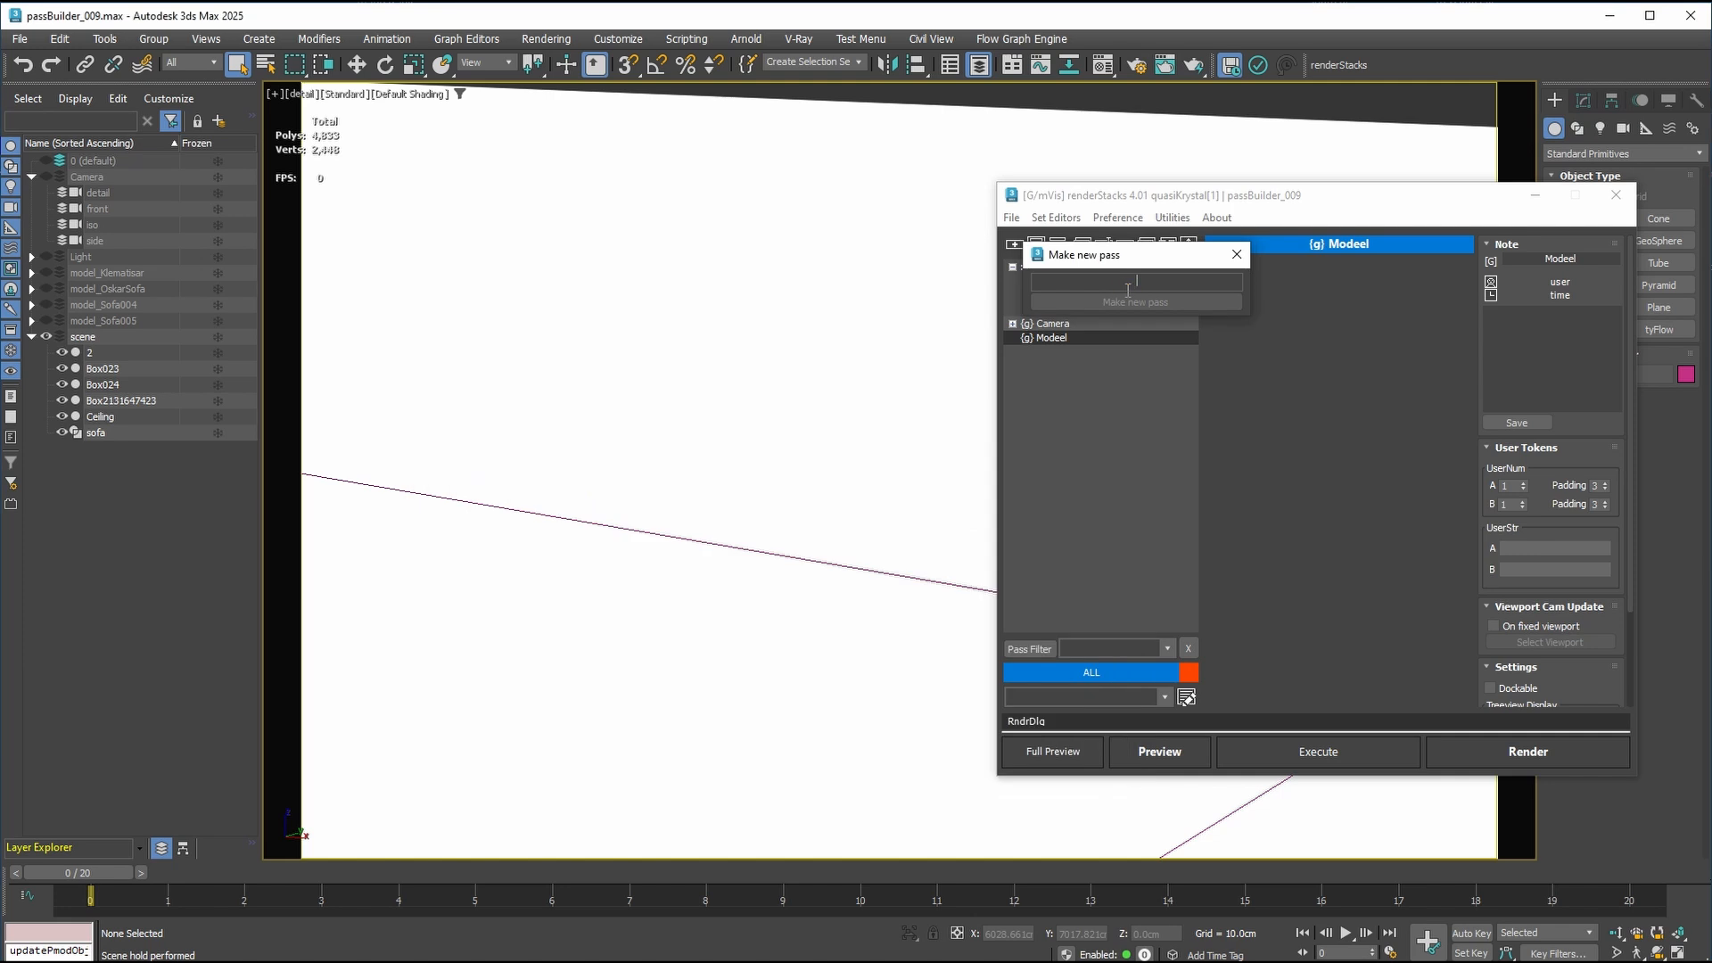
key(ctrl+v)
click(1136, 304)
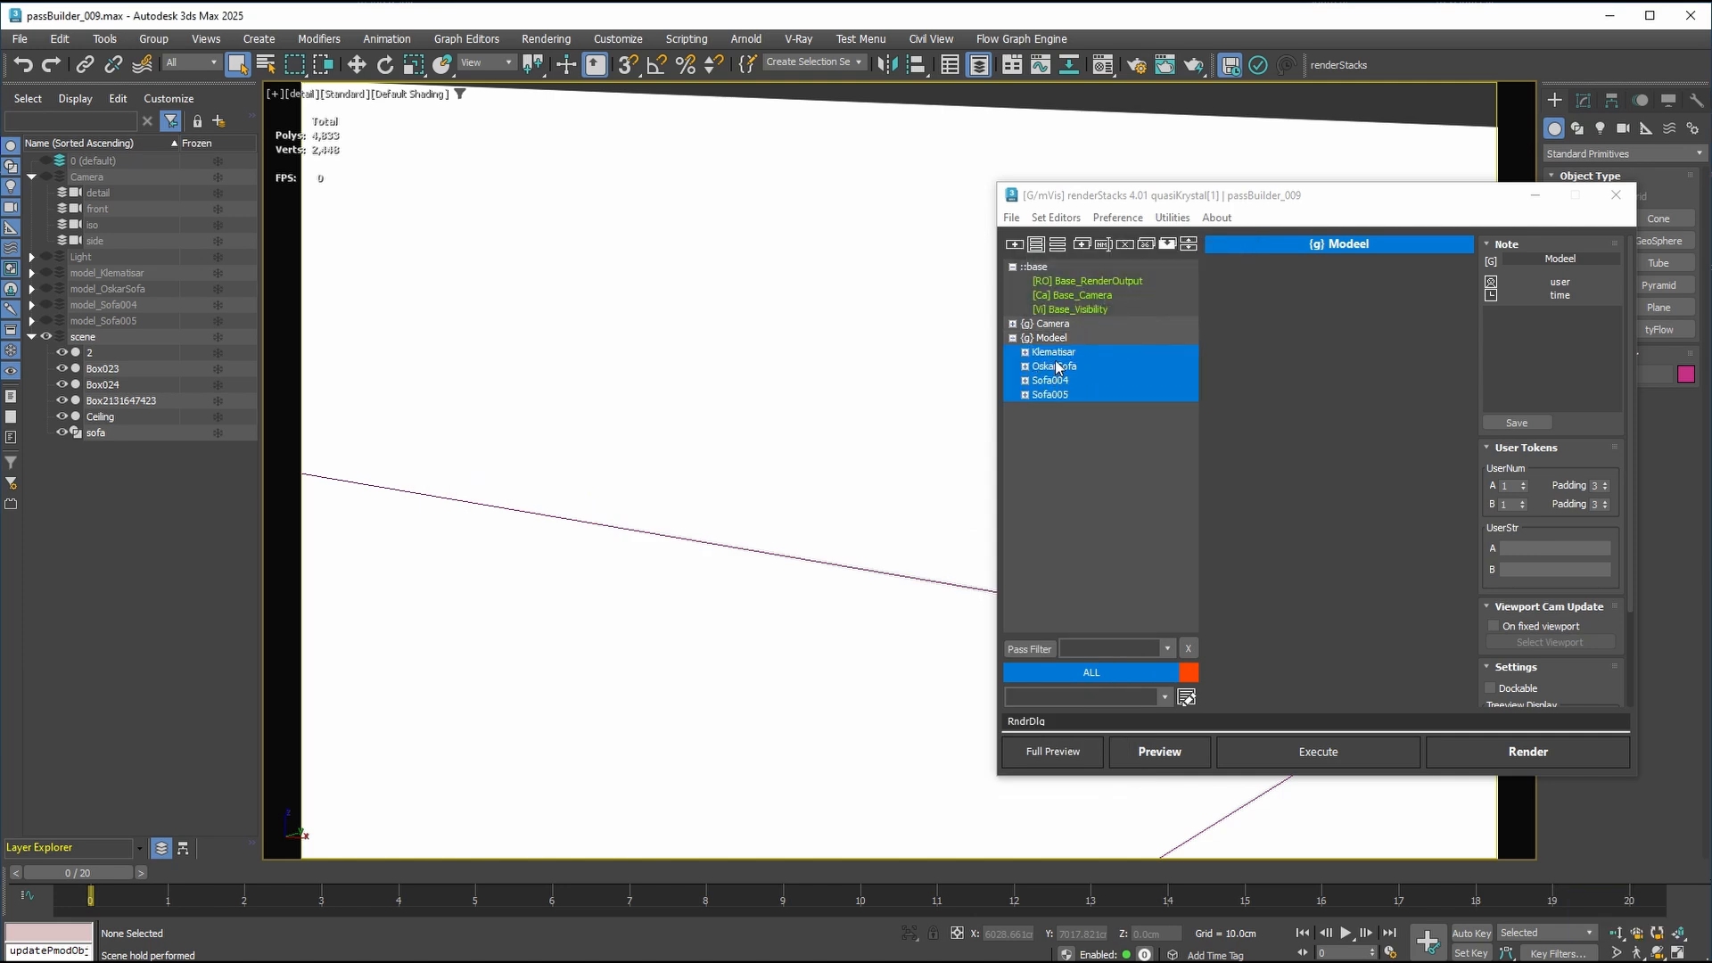
Step: Add a Visibility modifier to all four model passes at once and expand each pass
key(Tab)
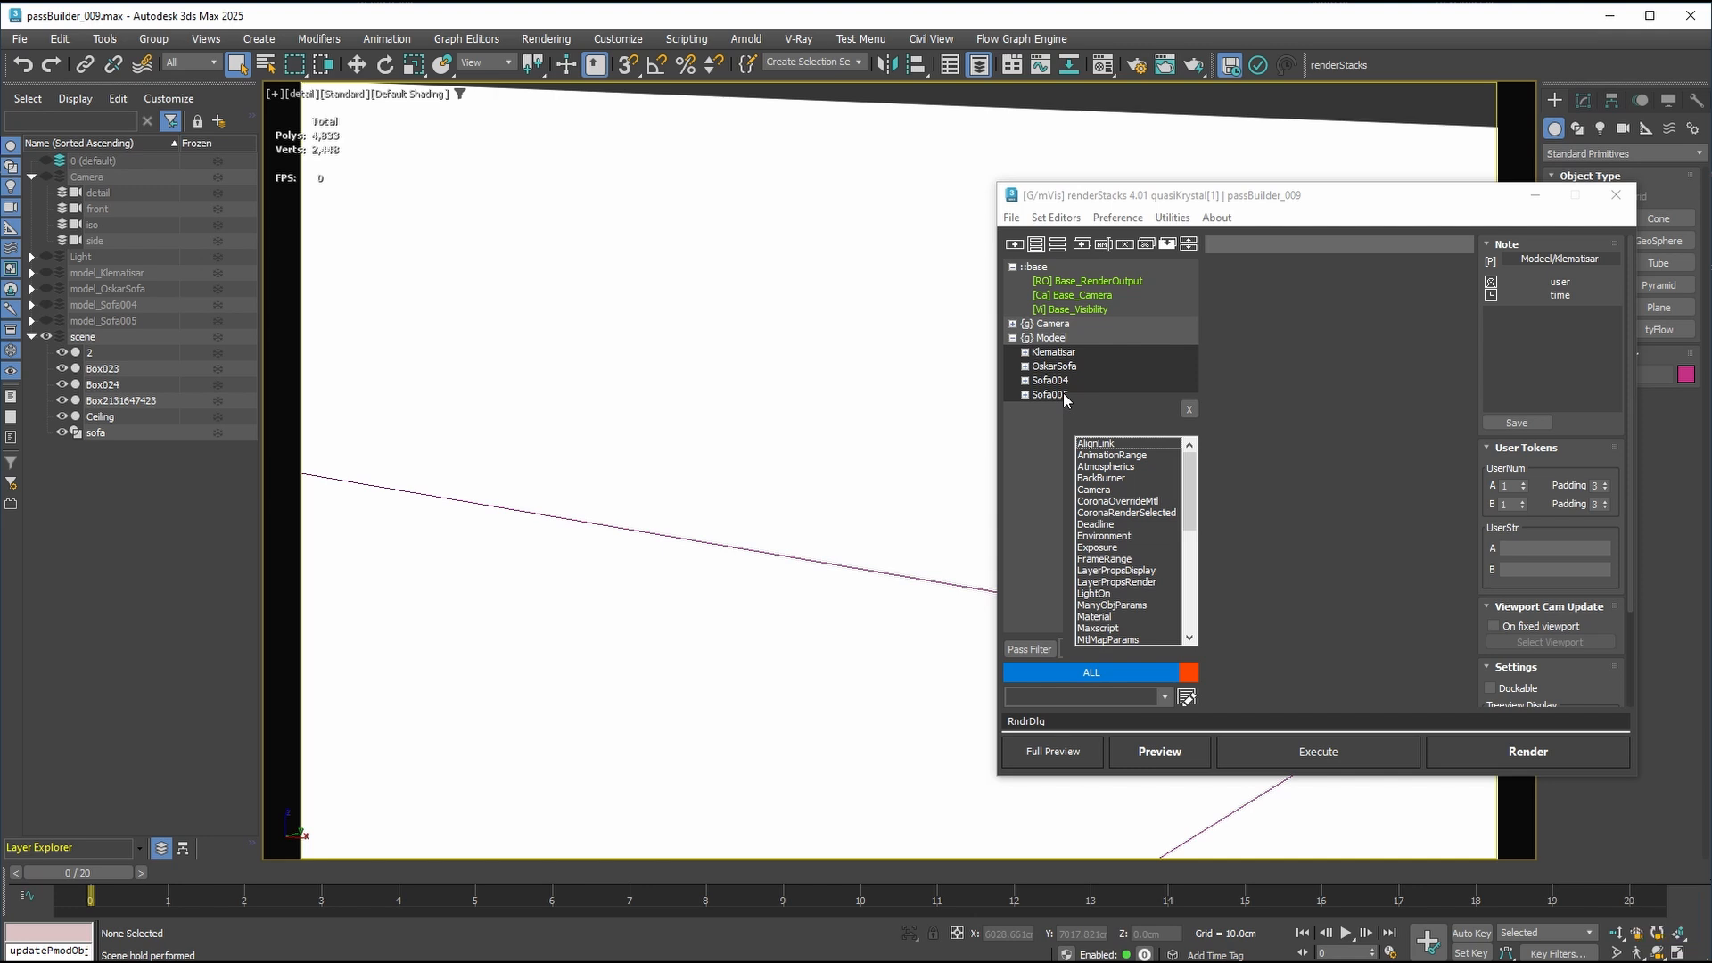
key(Return)
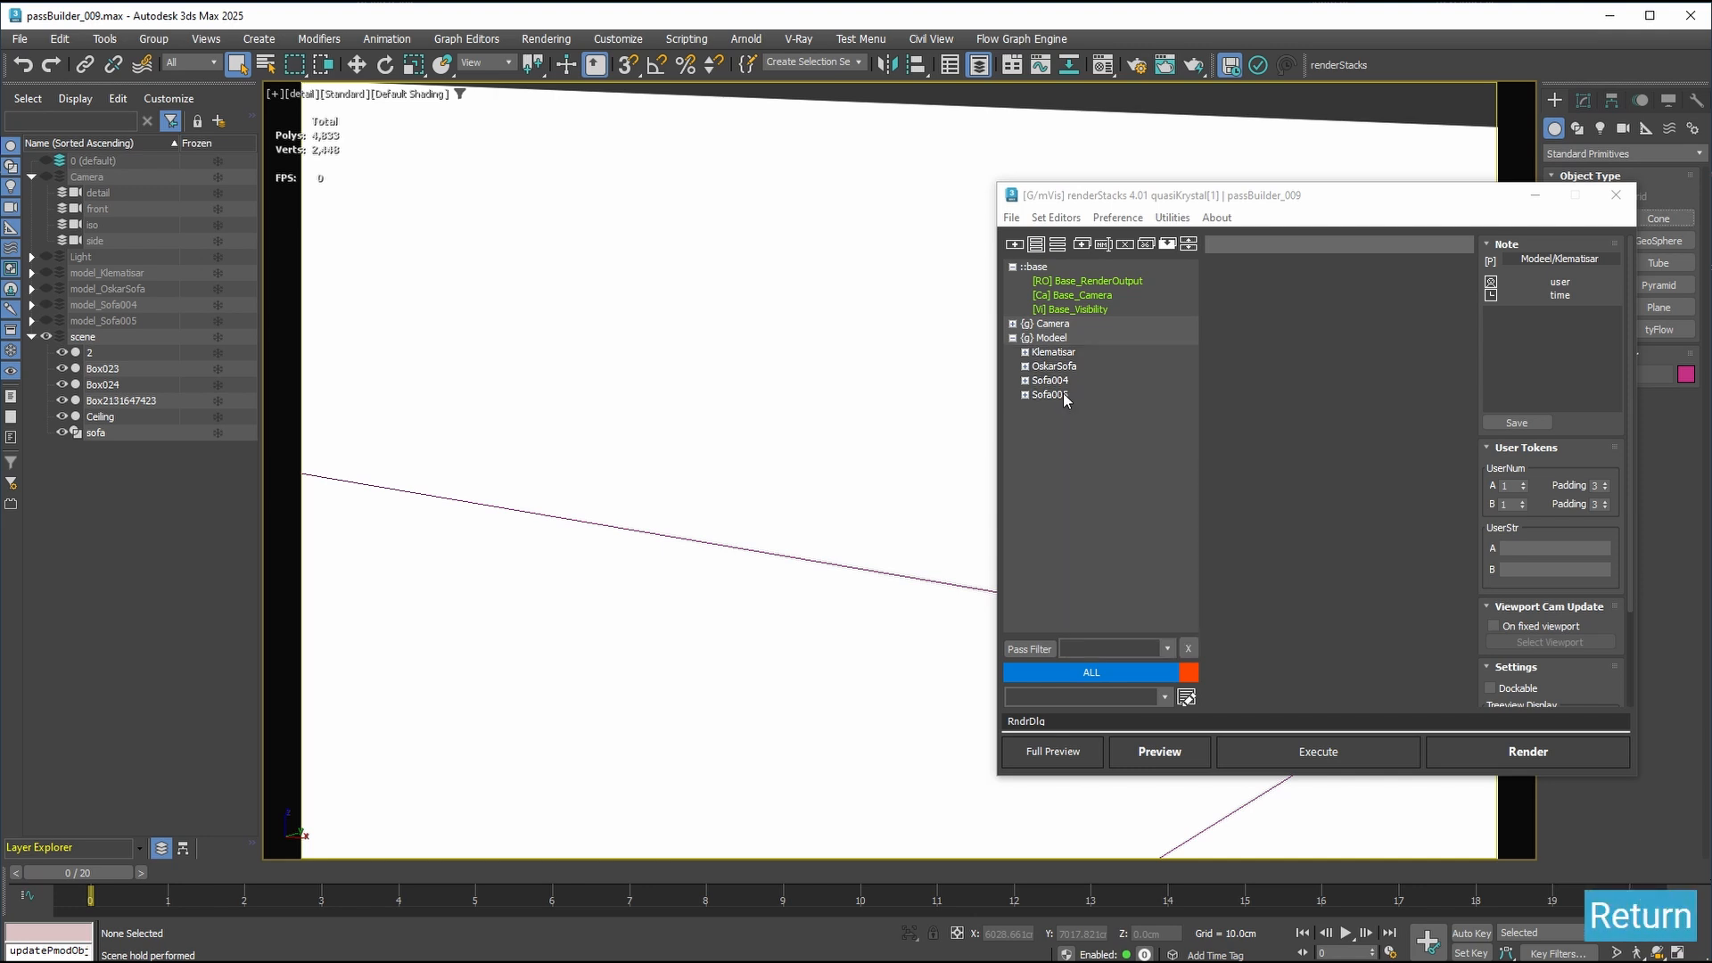
click(1025, 352)
click(1025, 423)
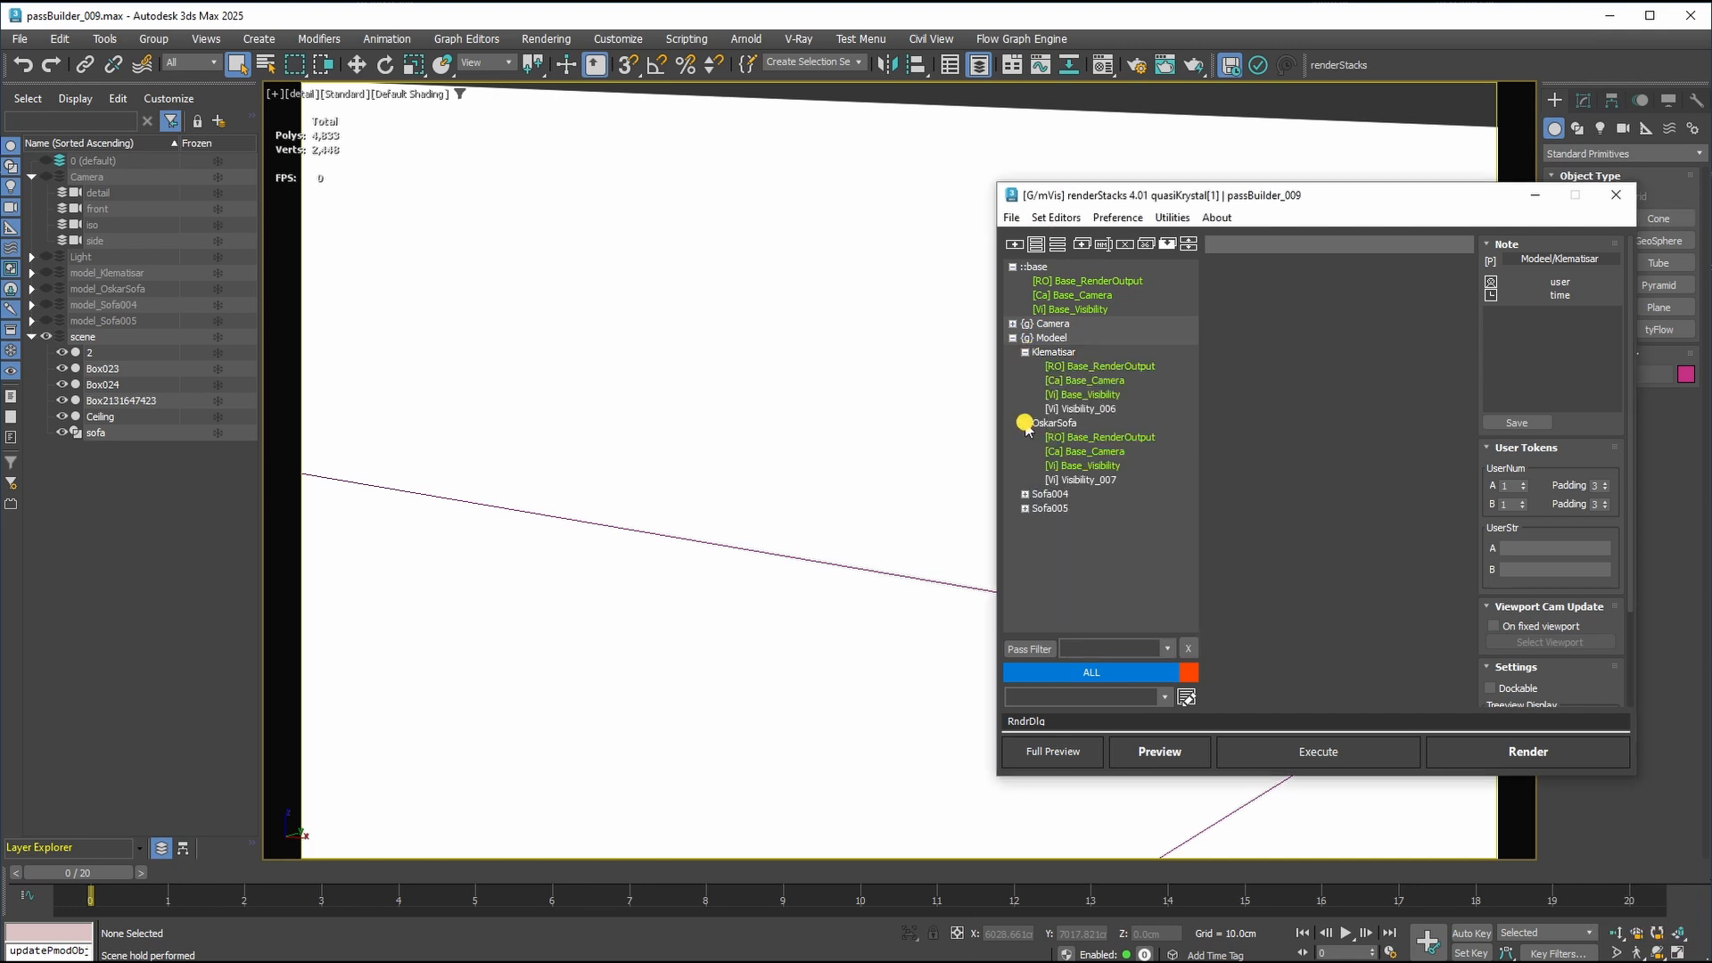
click(1025, 508)
click(1025, 494)
Step: Set the Klematisar pass's own visibility to the model_Klematisar layer and the OskarSofa pass's to model_OskarSofa
click(1099, 408)
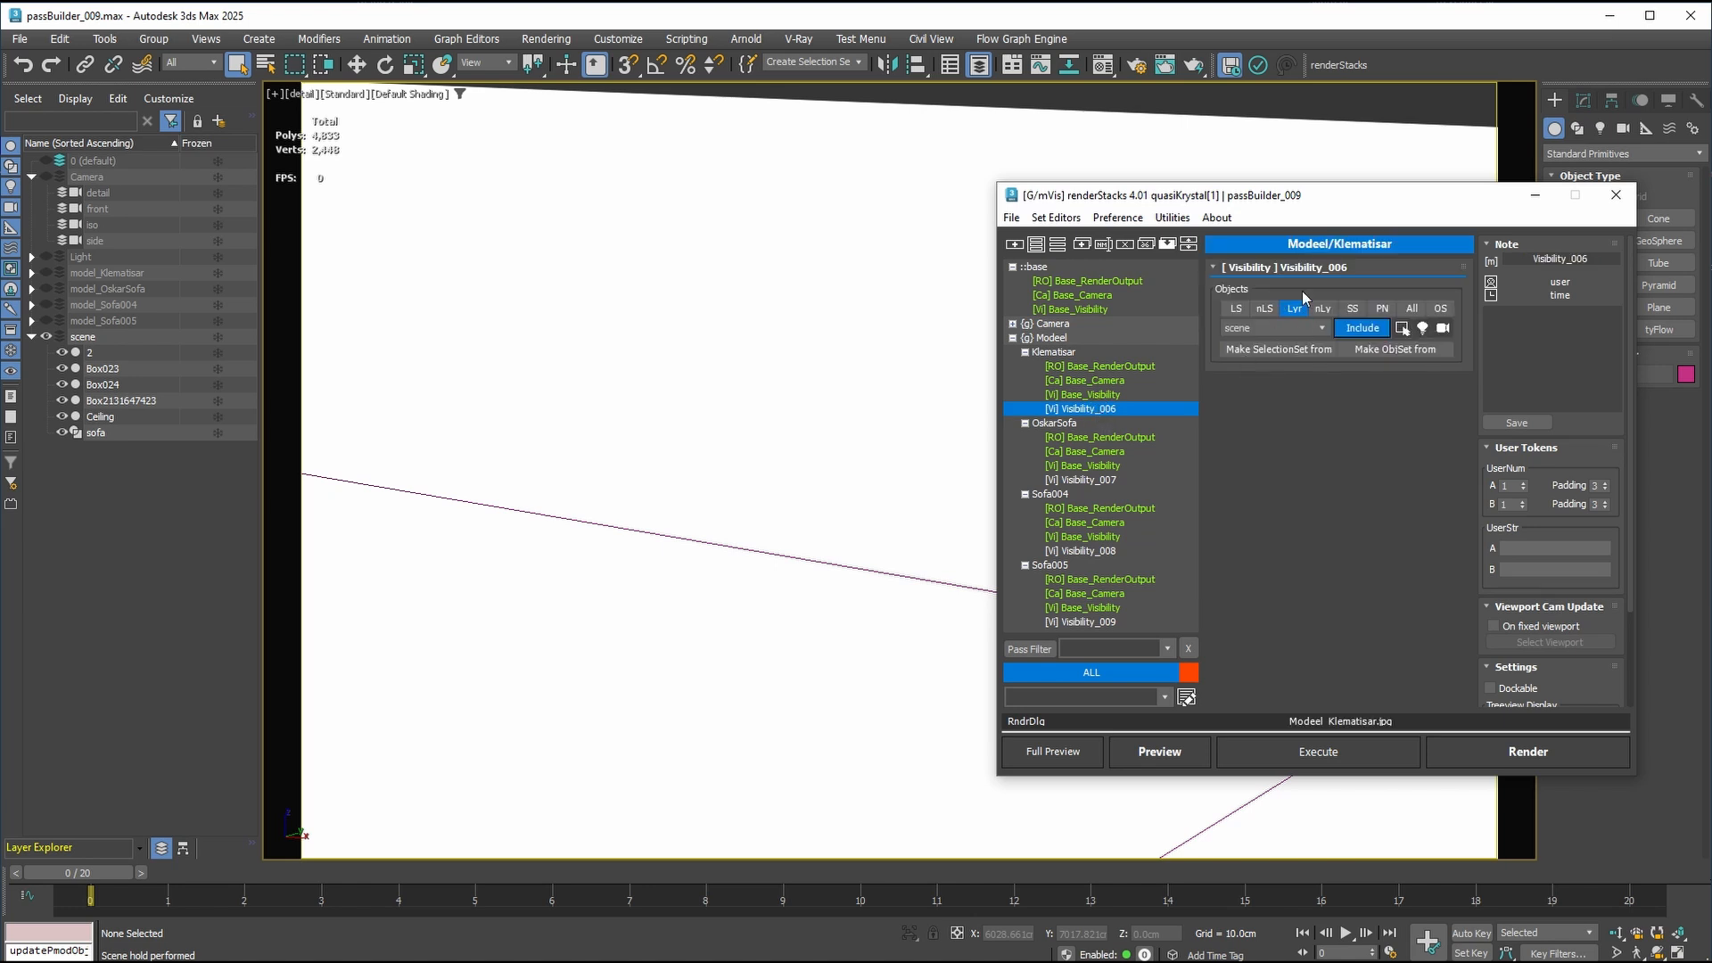
click(1295, 327)
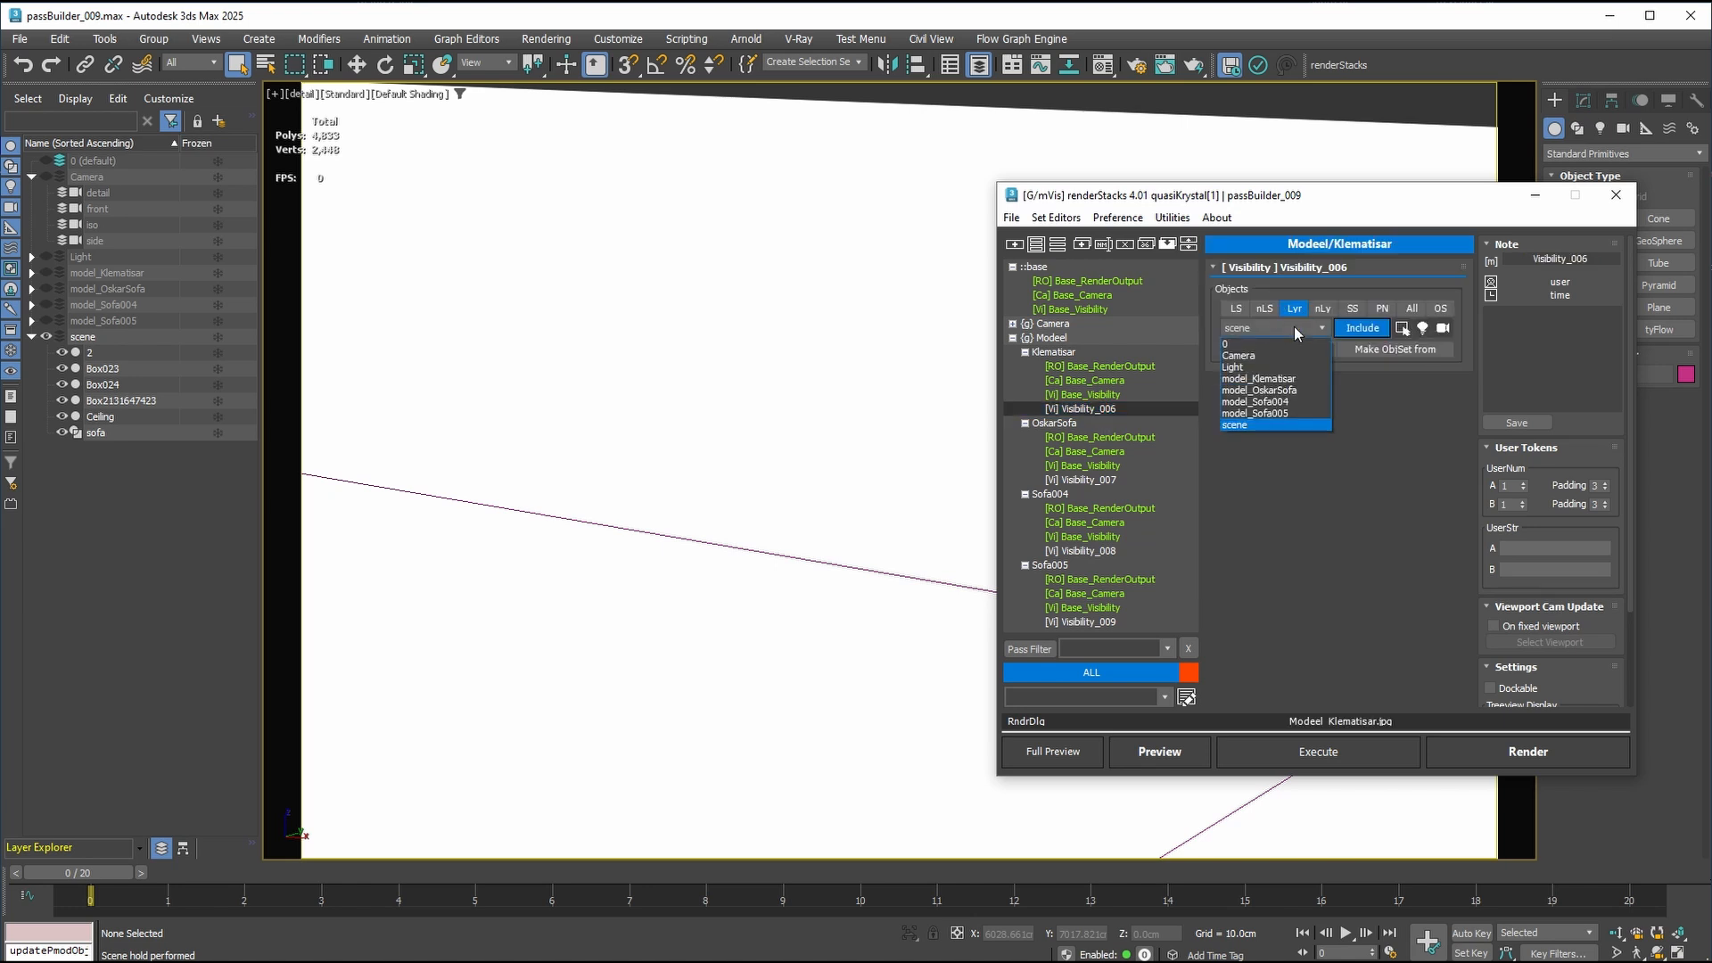
click(1298, 378)
click(1101, 479)
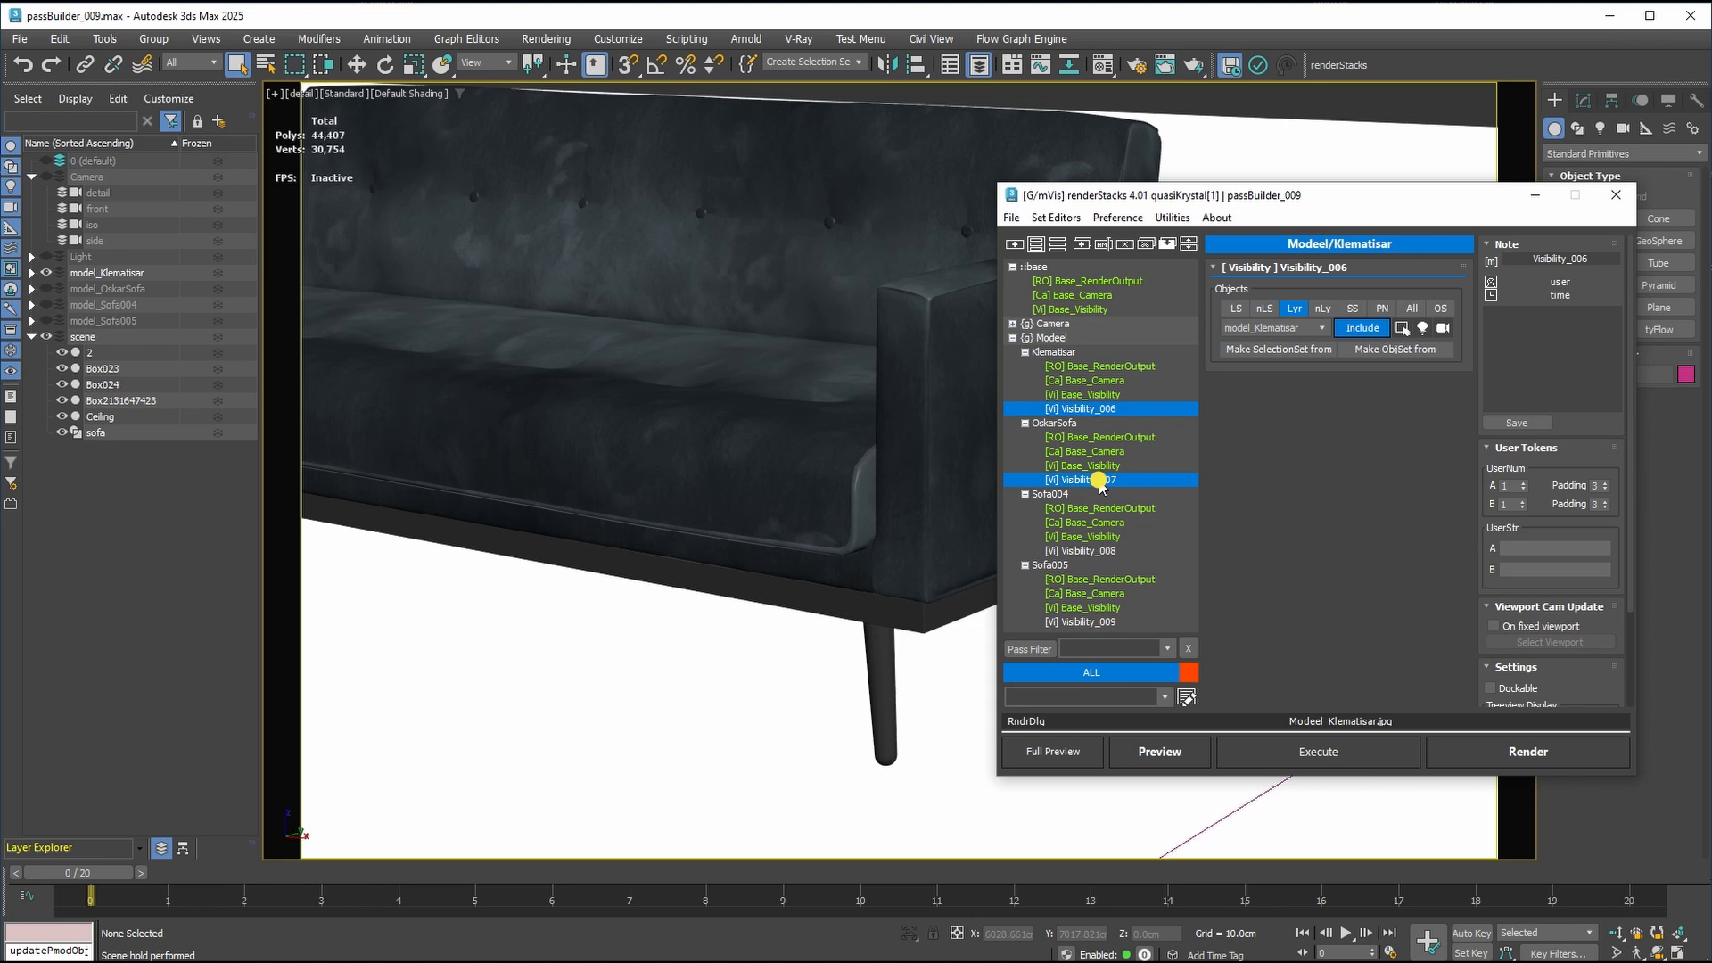
click(1286, 328)
click(1266, 388)
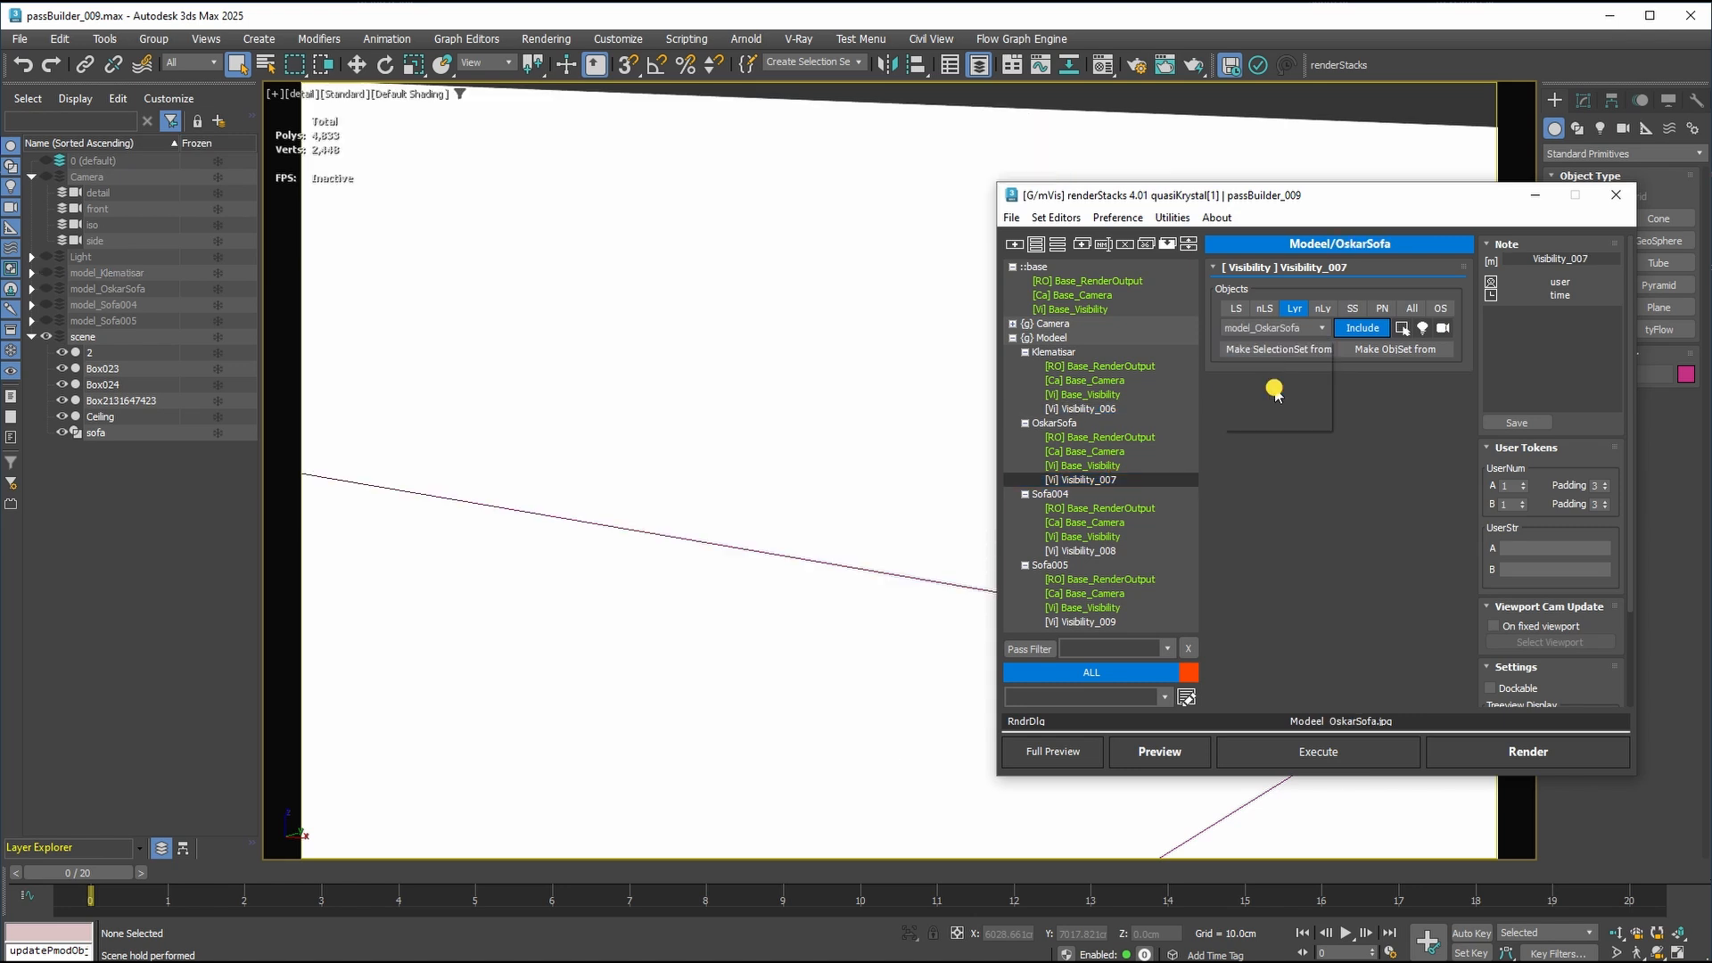
Step: Set the Sofa004 pass's own visibility to the model_Sofa004 layer and the Sofa005 pass's to model_Sofa005
click(1190, 495)
click(1285, 328)
click(1284, 398)
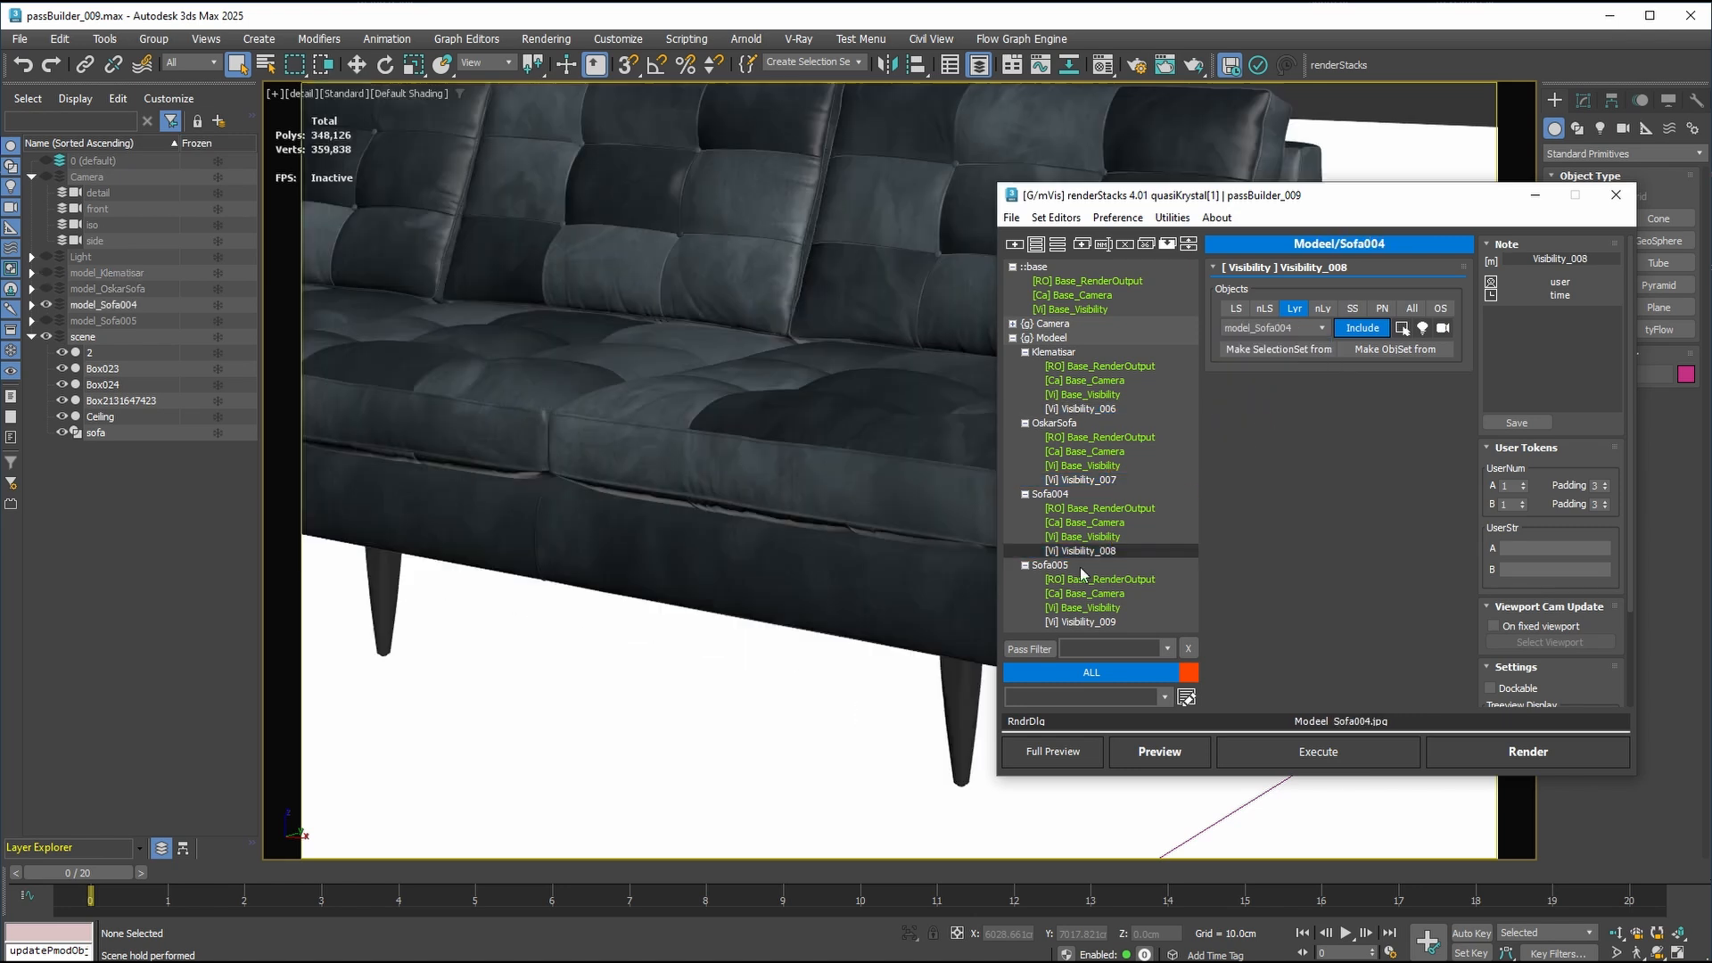
click(1081, 621)
click(1285, 328)
click(1284, 412)
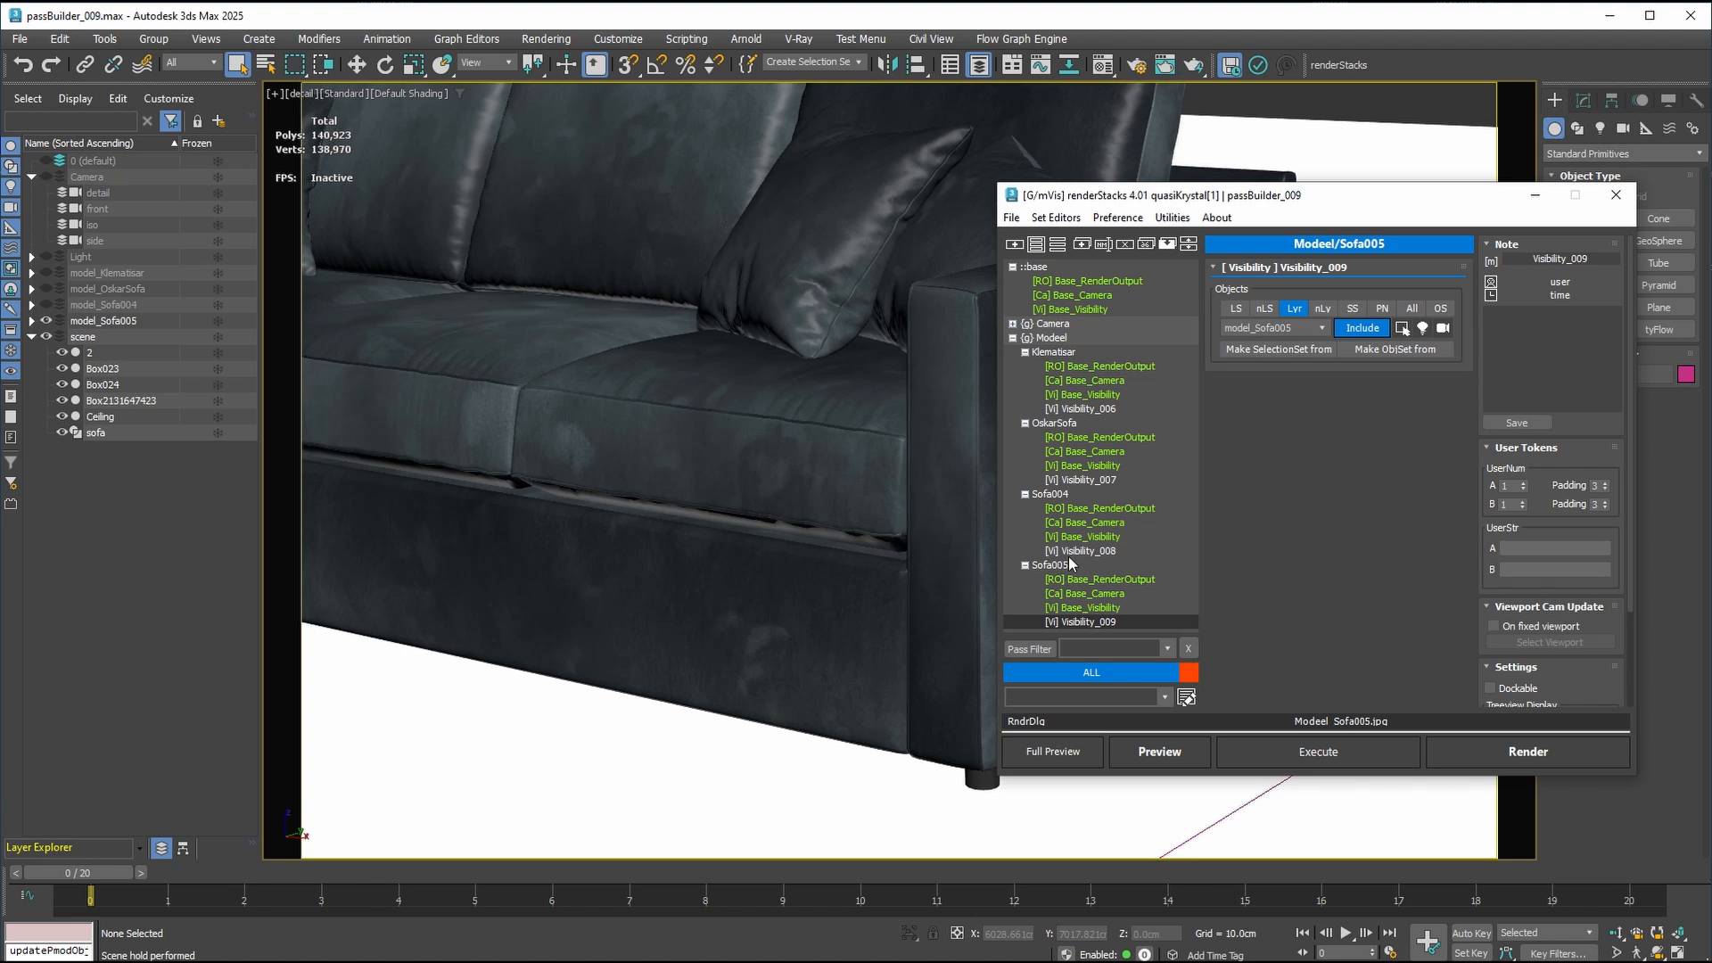
Step: Activate the Sofa004, Sofa005, OskarSofa and Klematisar passes one by one to check their layer visibility
click(1062, 494)
click(1055, 566)
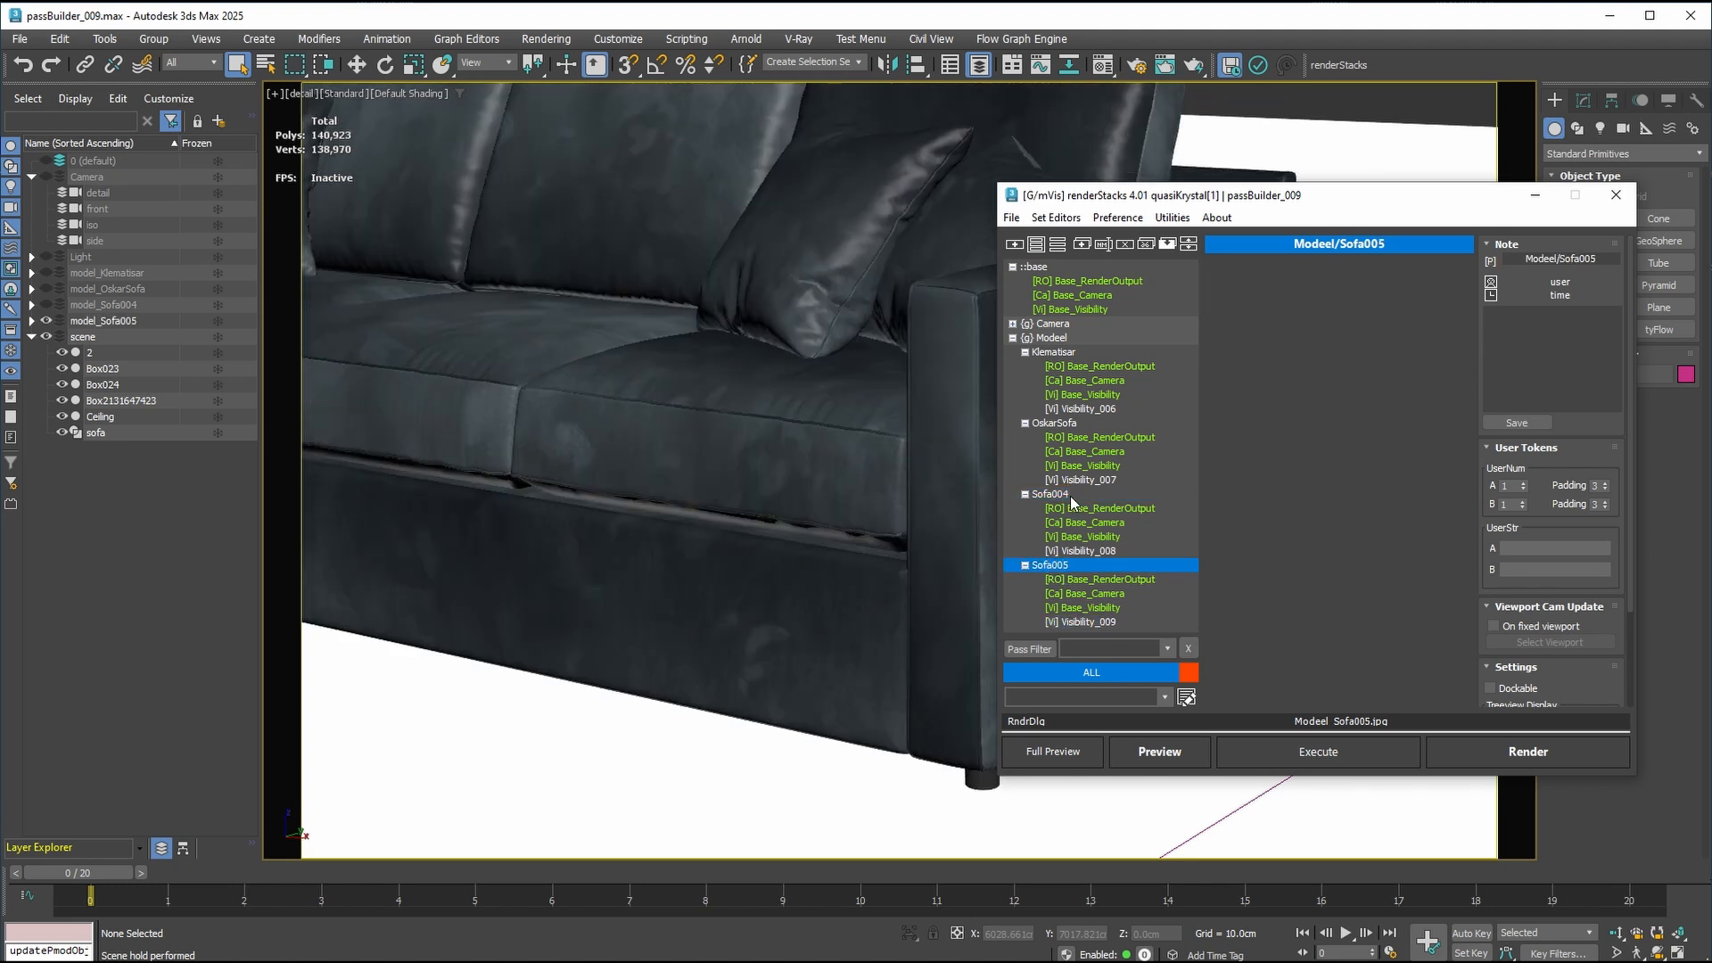
click(1065, 423)
click(1069, 353)
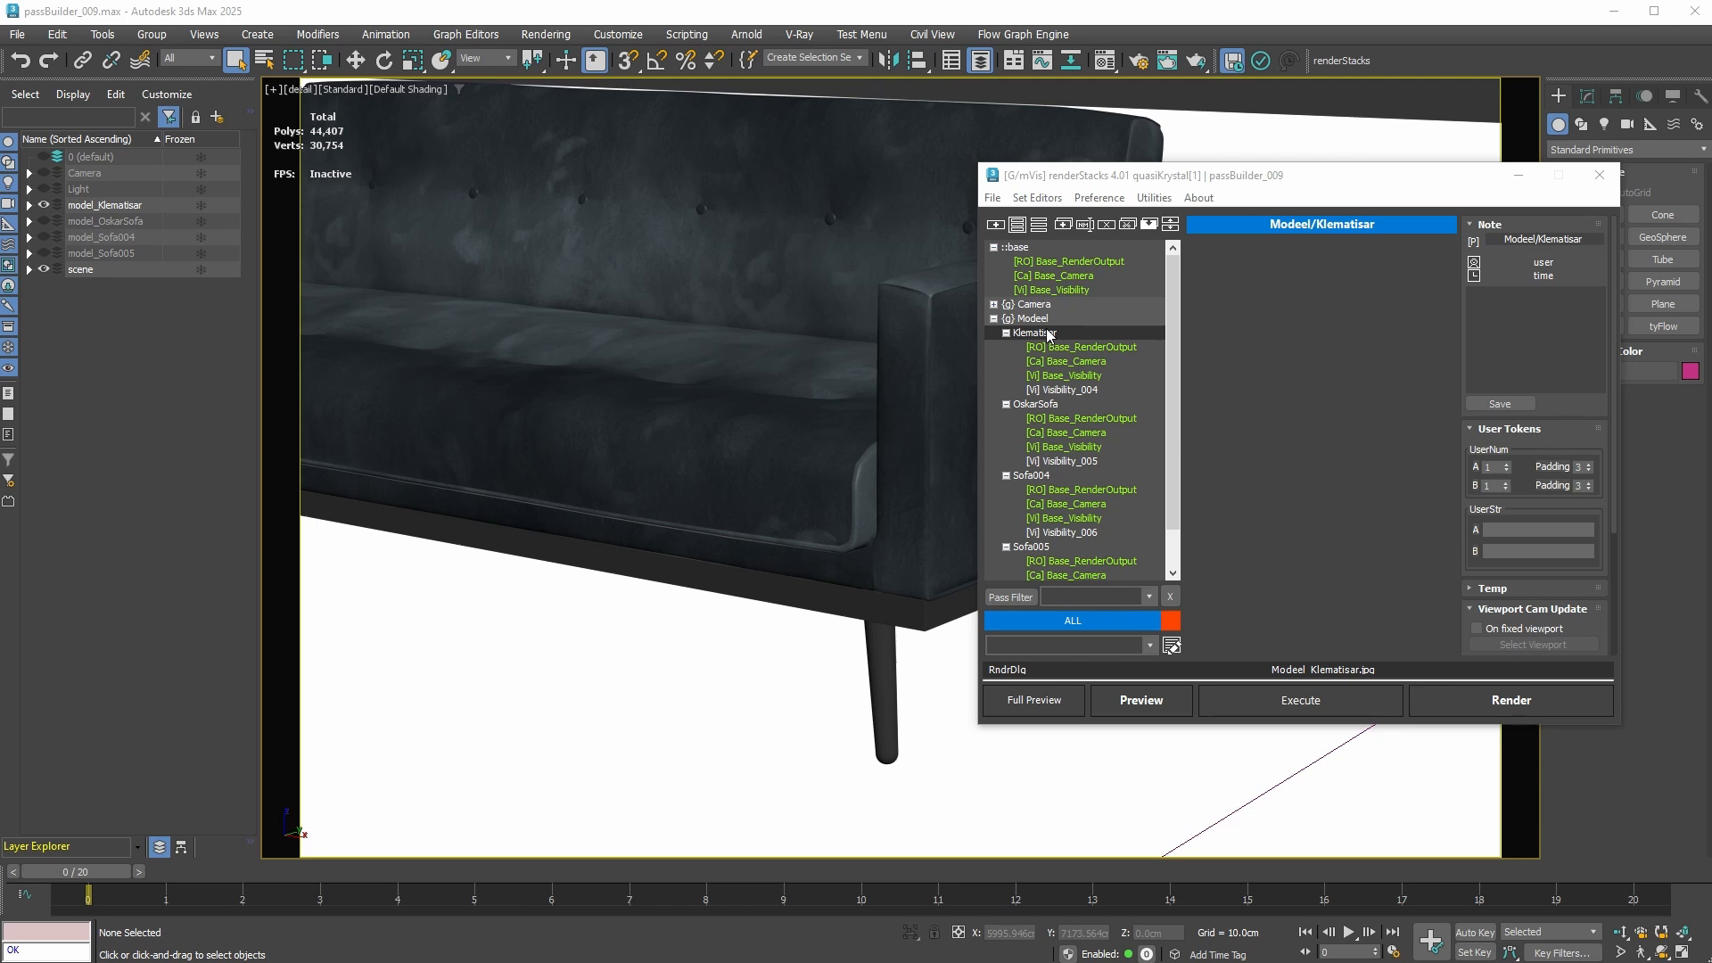
Step: Set the render camera of the base camera modifier to side
click(1074, 273)
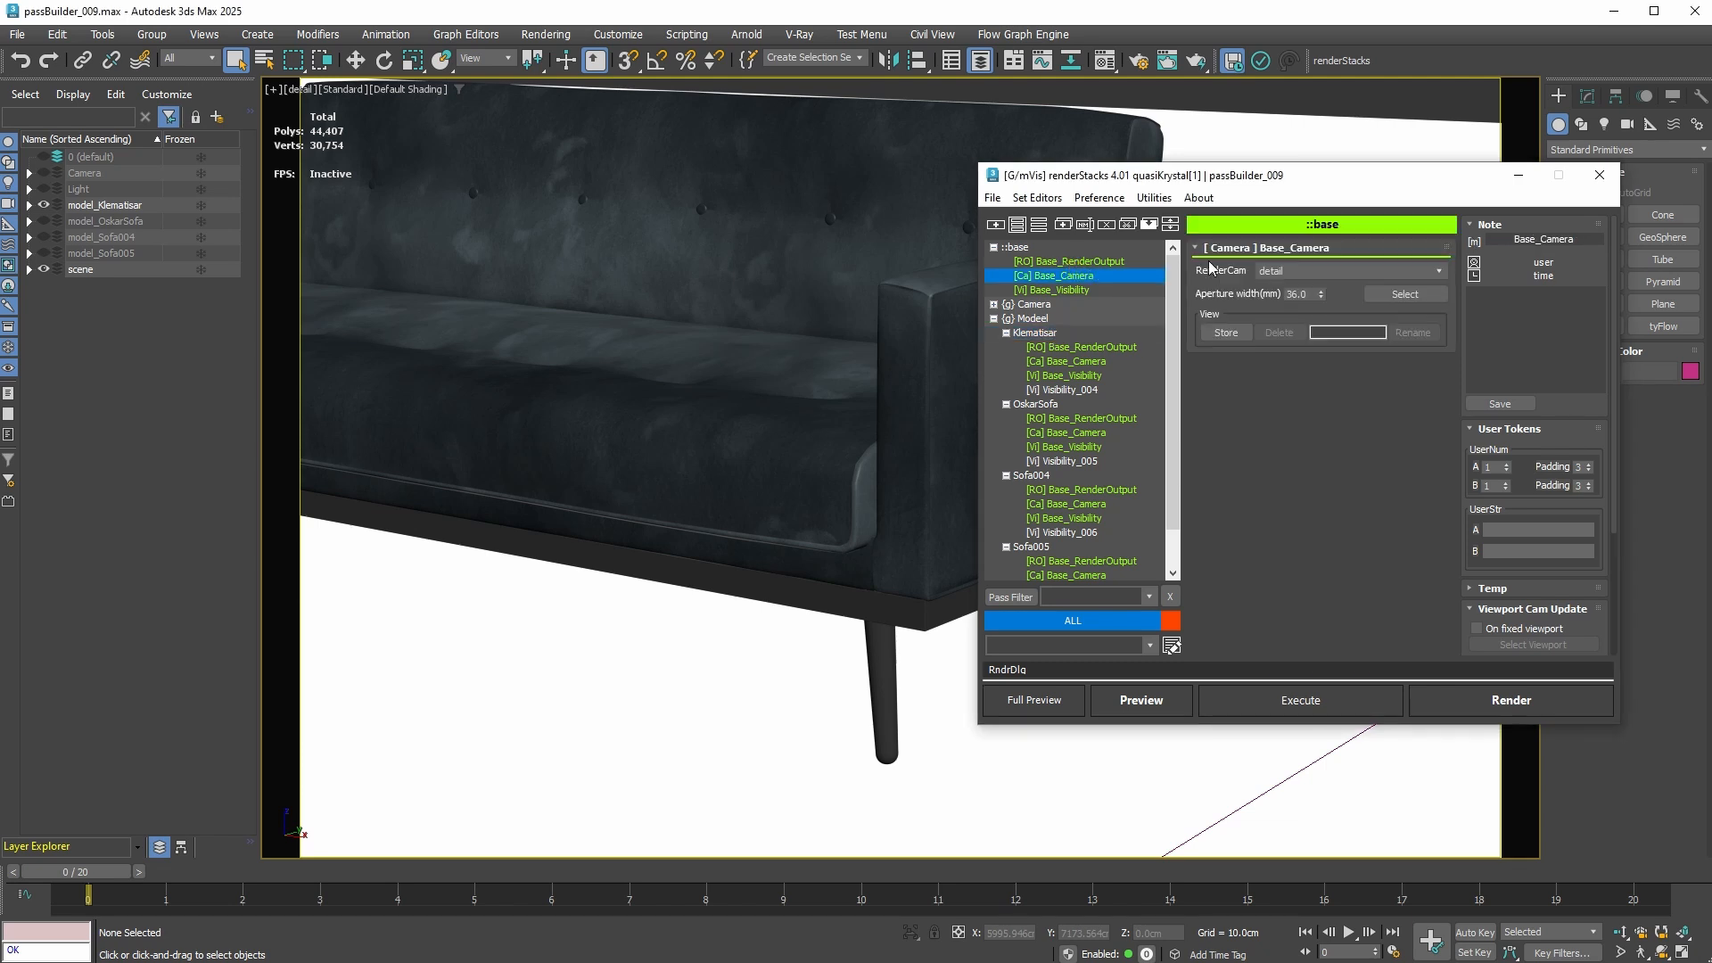
drag(1342, 271, 1337, 337)
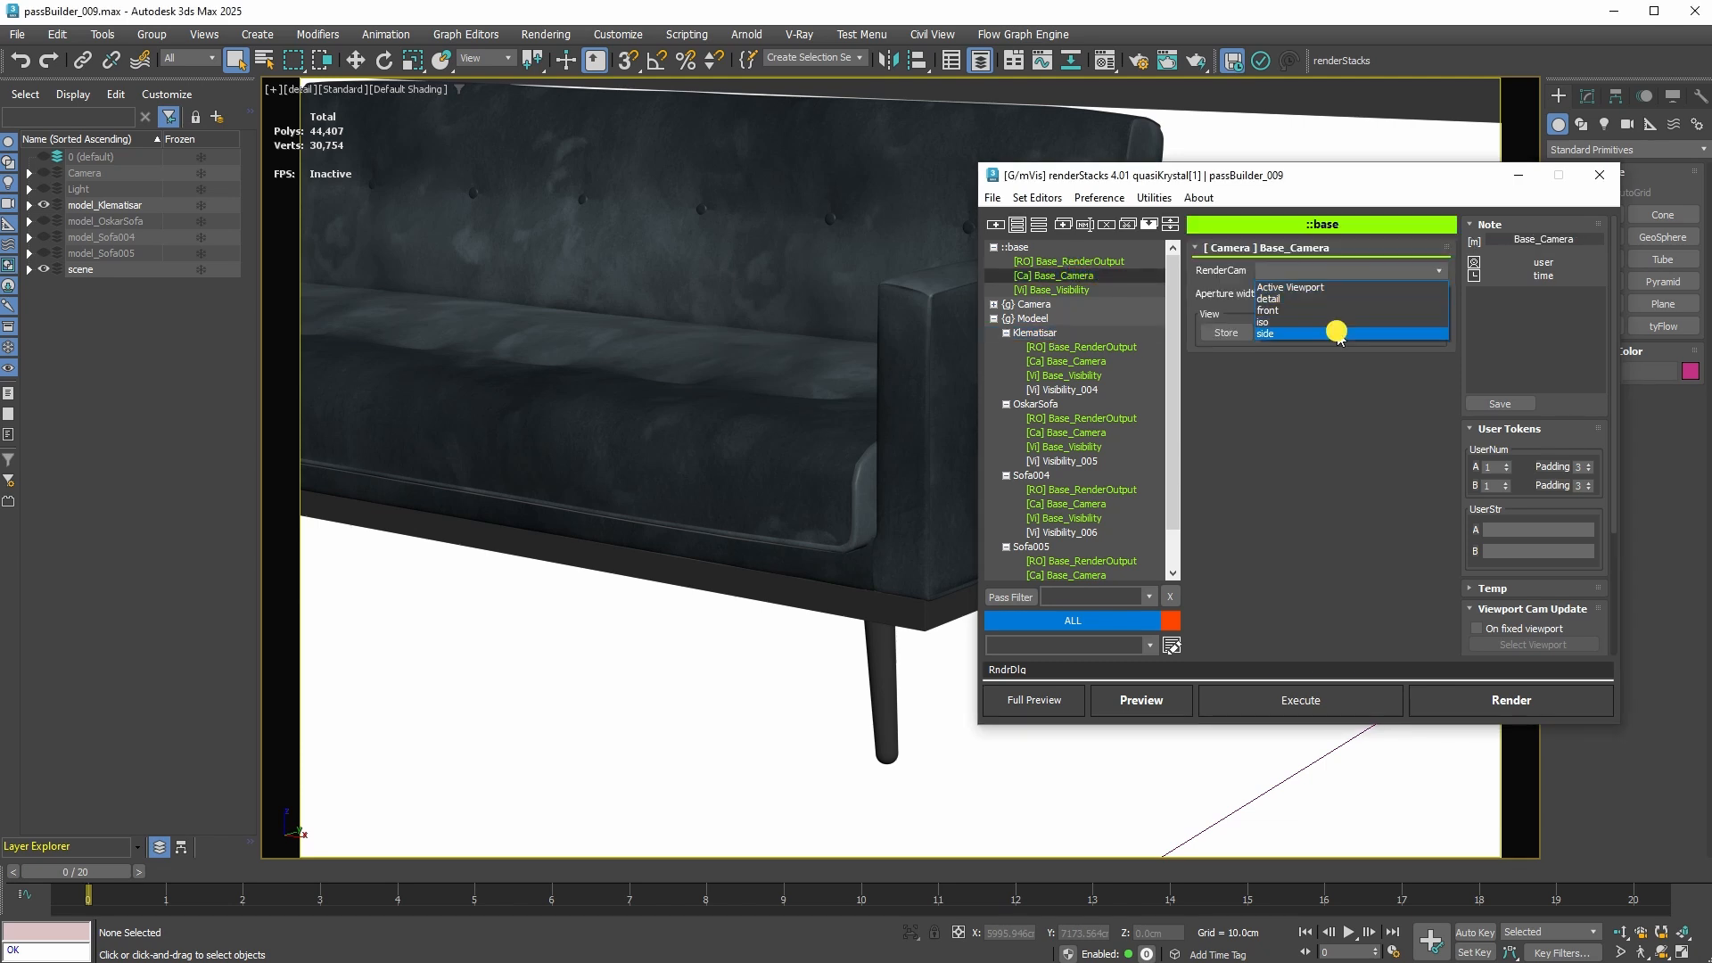
click(1337, 332)
Step: Step through the four model passes to check each sofa from the side camera
click(1059, 333)
ctrl+click(1058, 407)
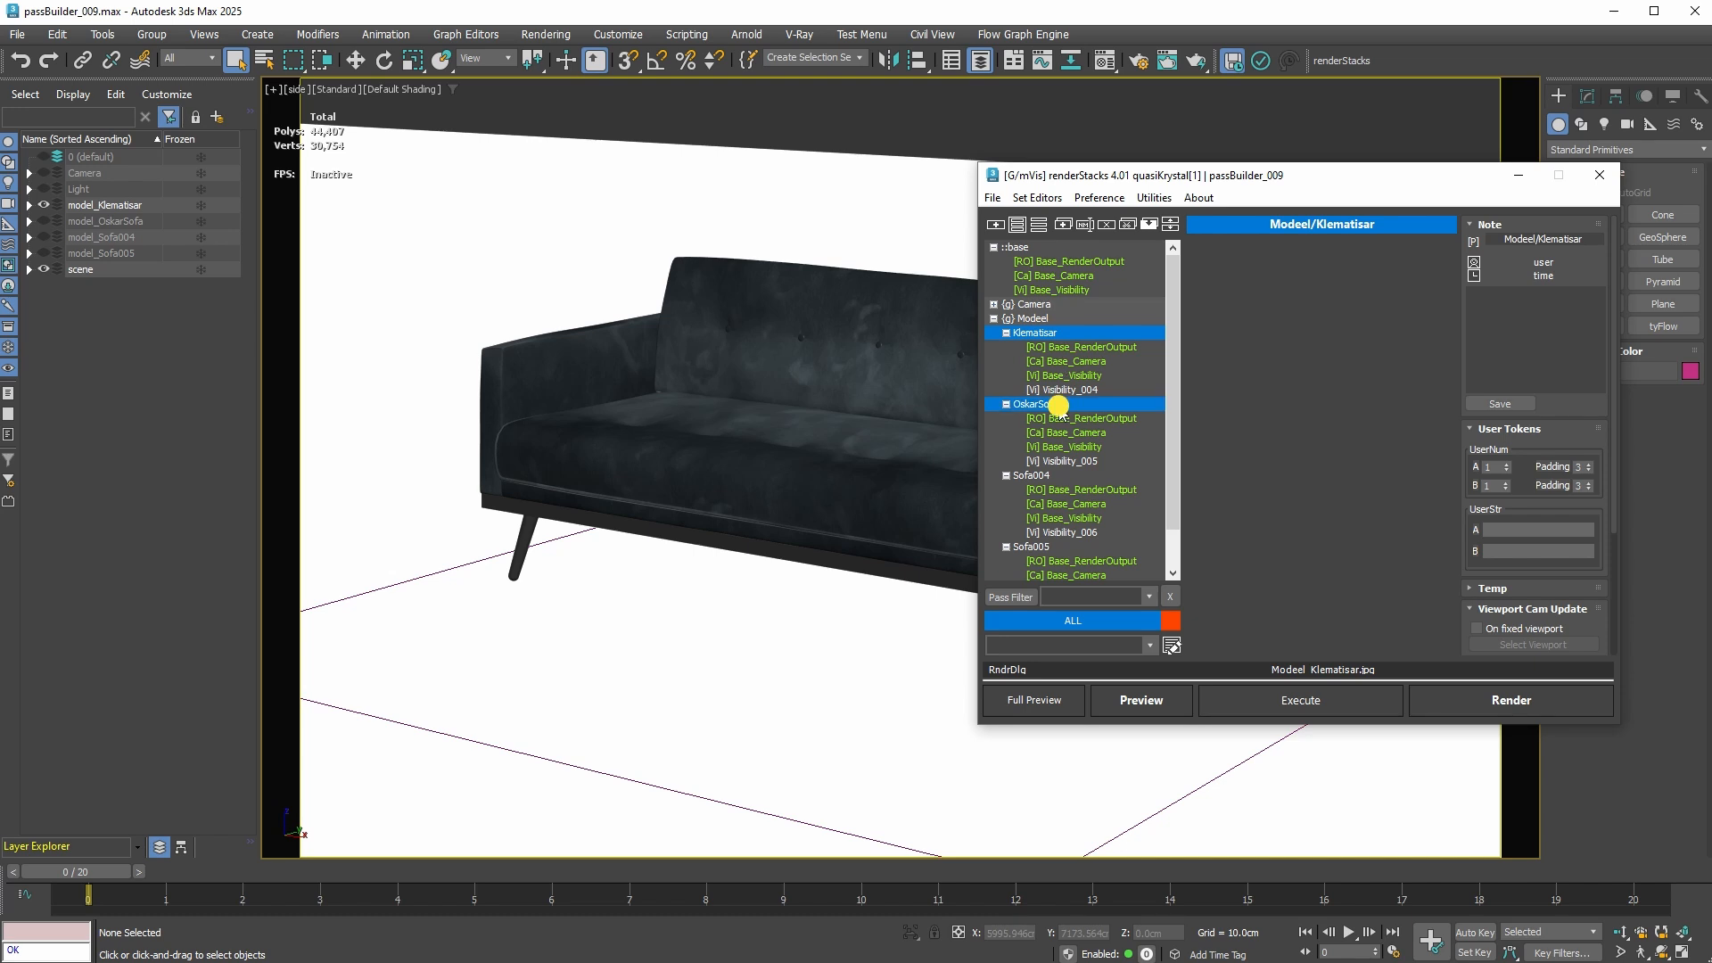
click(1068, 475)
click(1086, 548)
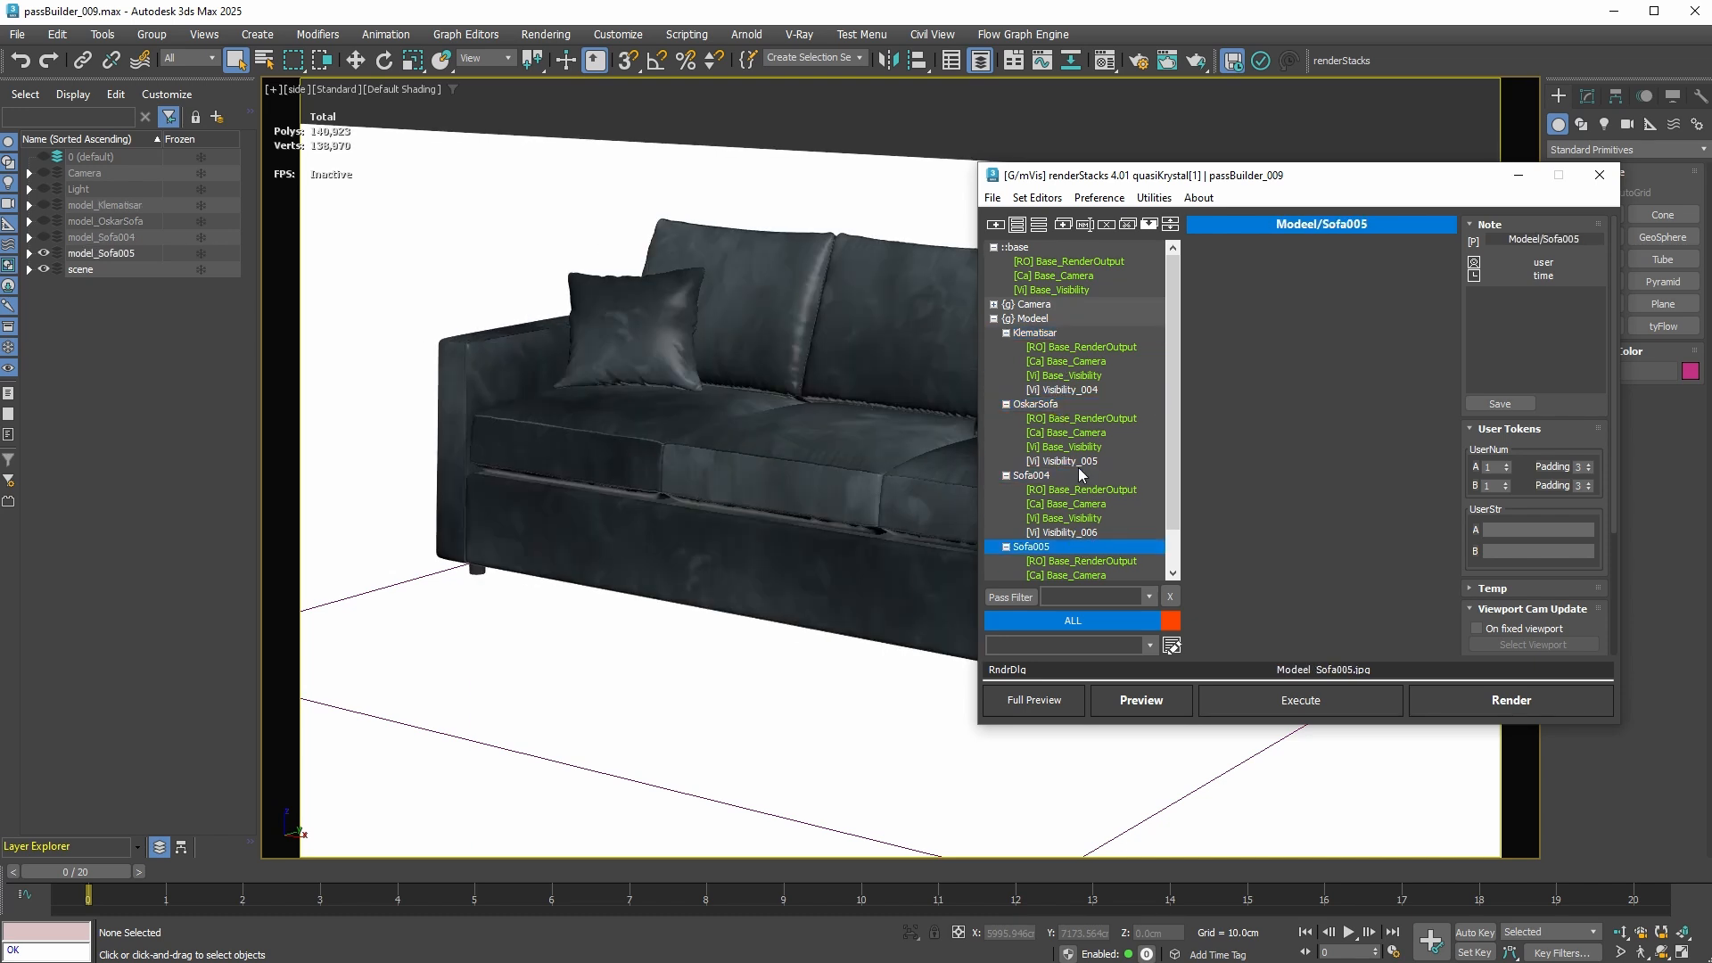
Step: Make the renderStacks window dockable and dock it between the viewport and the command panel
click(1098, 197)
click(1115, 239)
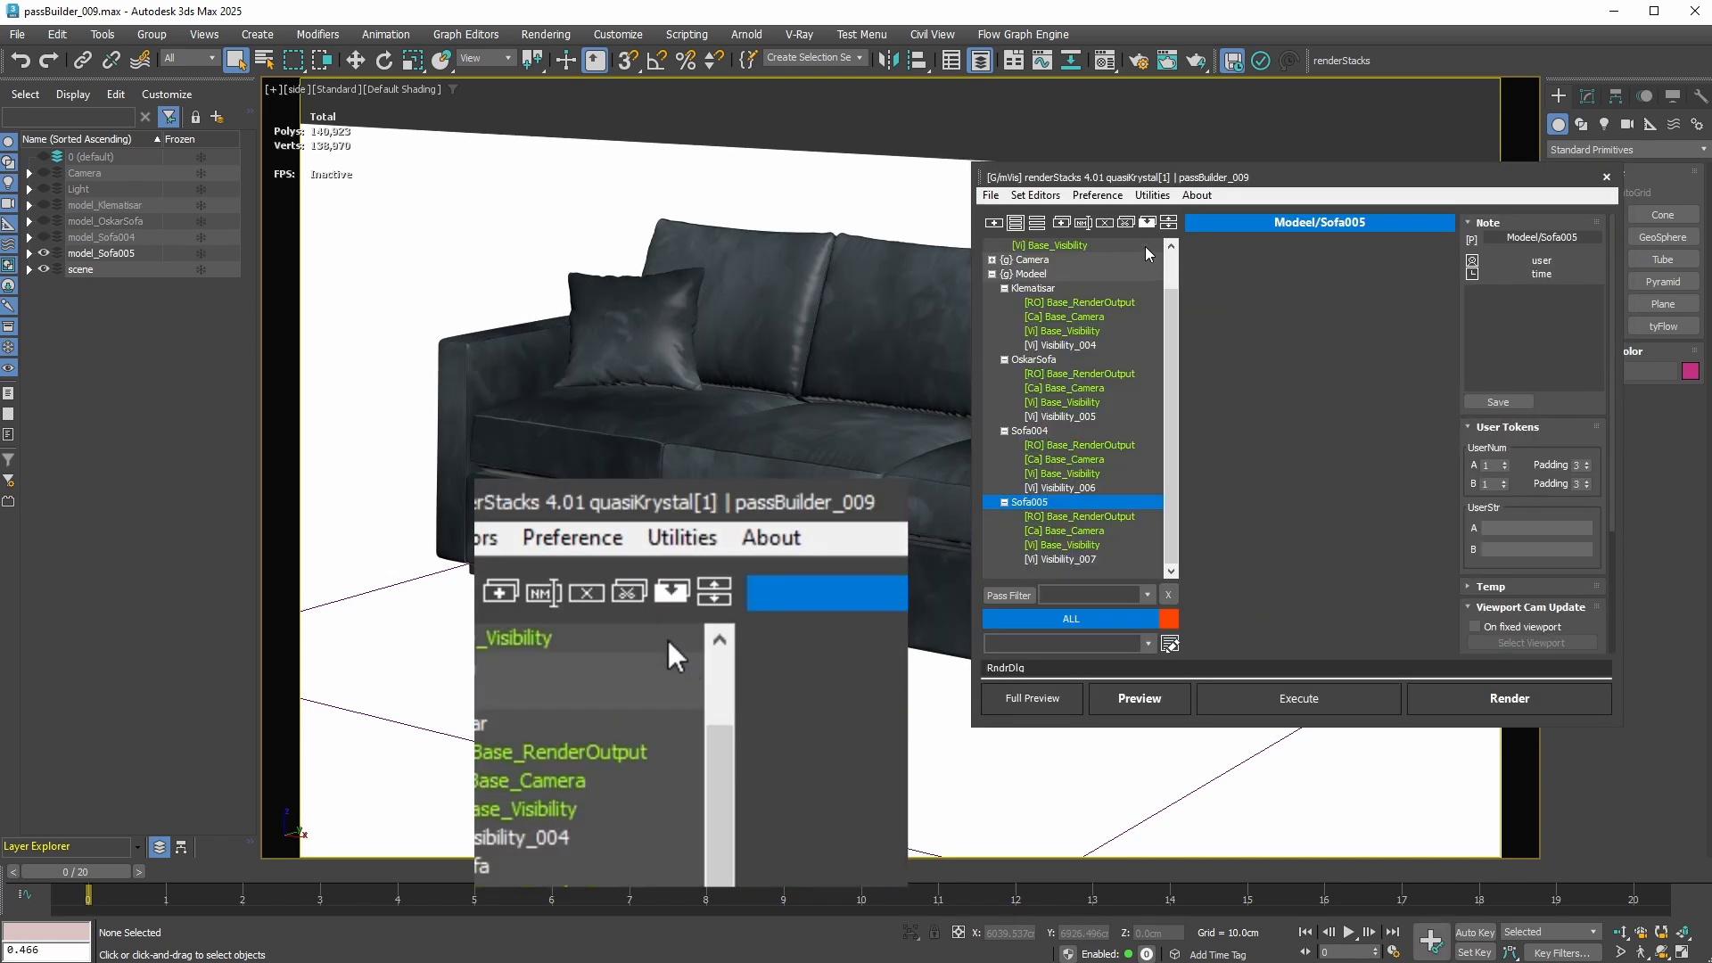
click(1098, 197)
click(1150, 262)
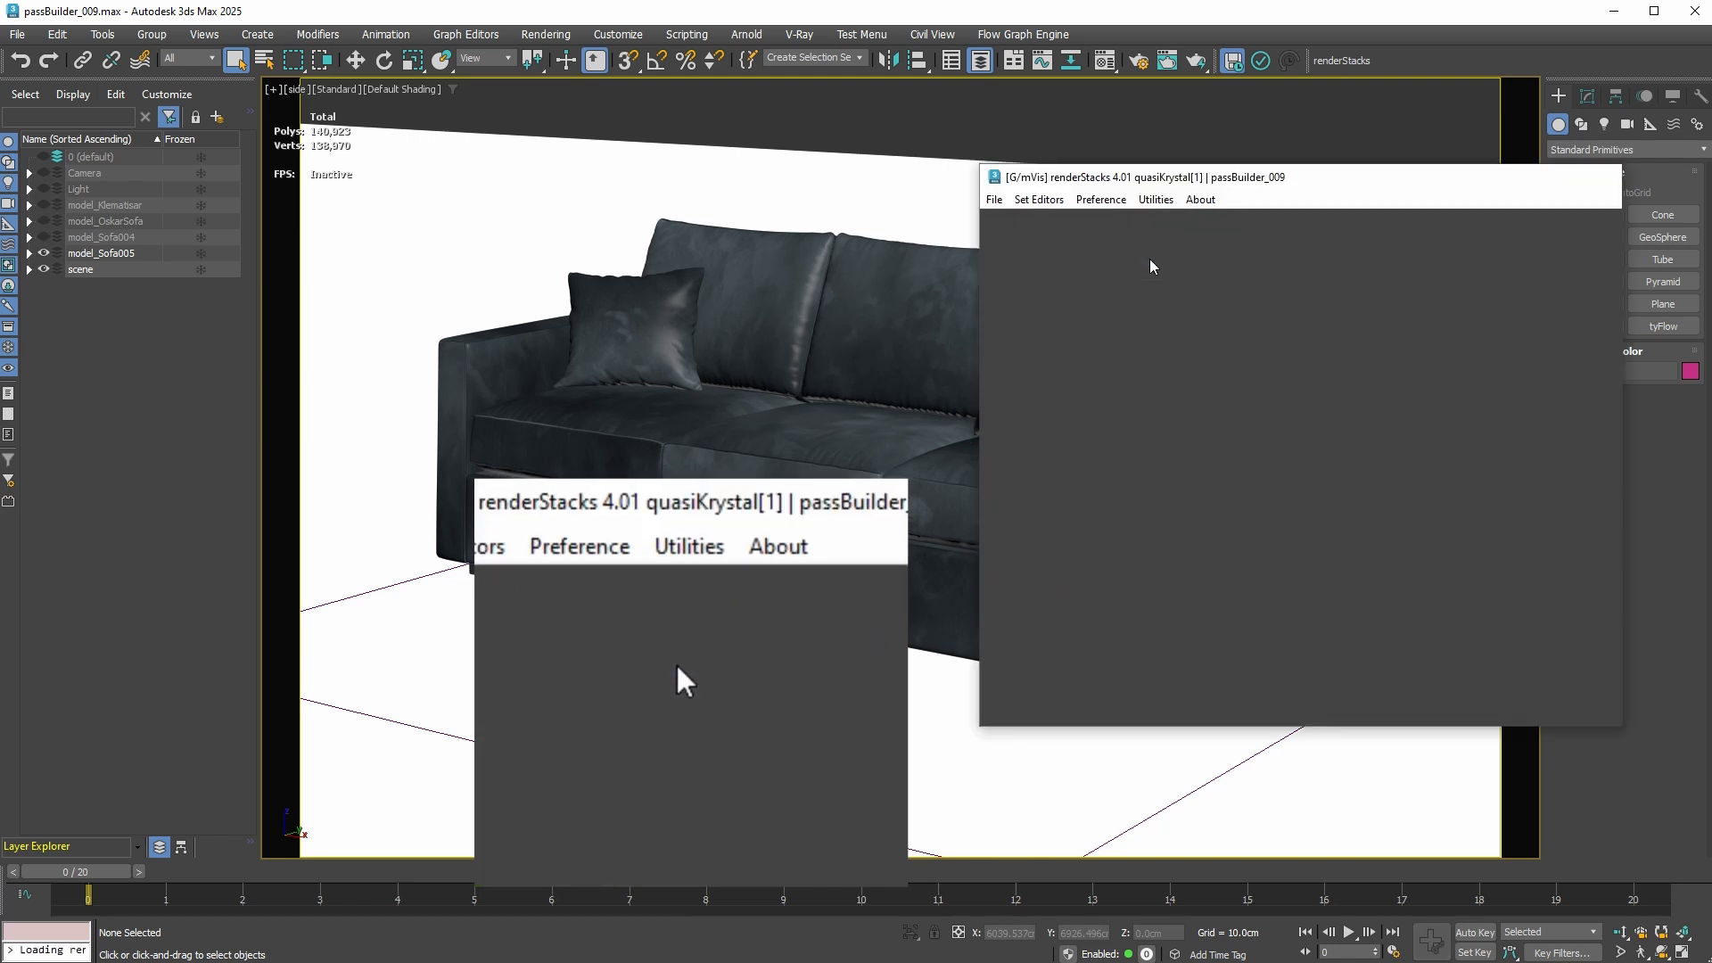
drag(1147, 179, 1560, 339)
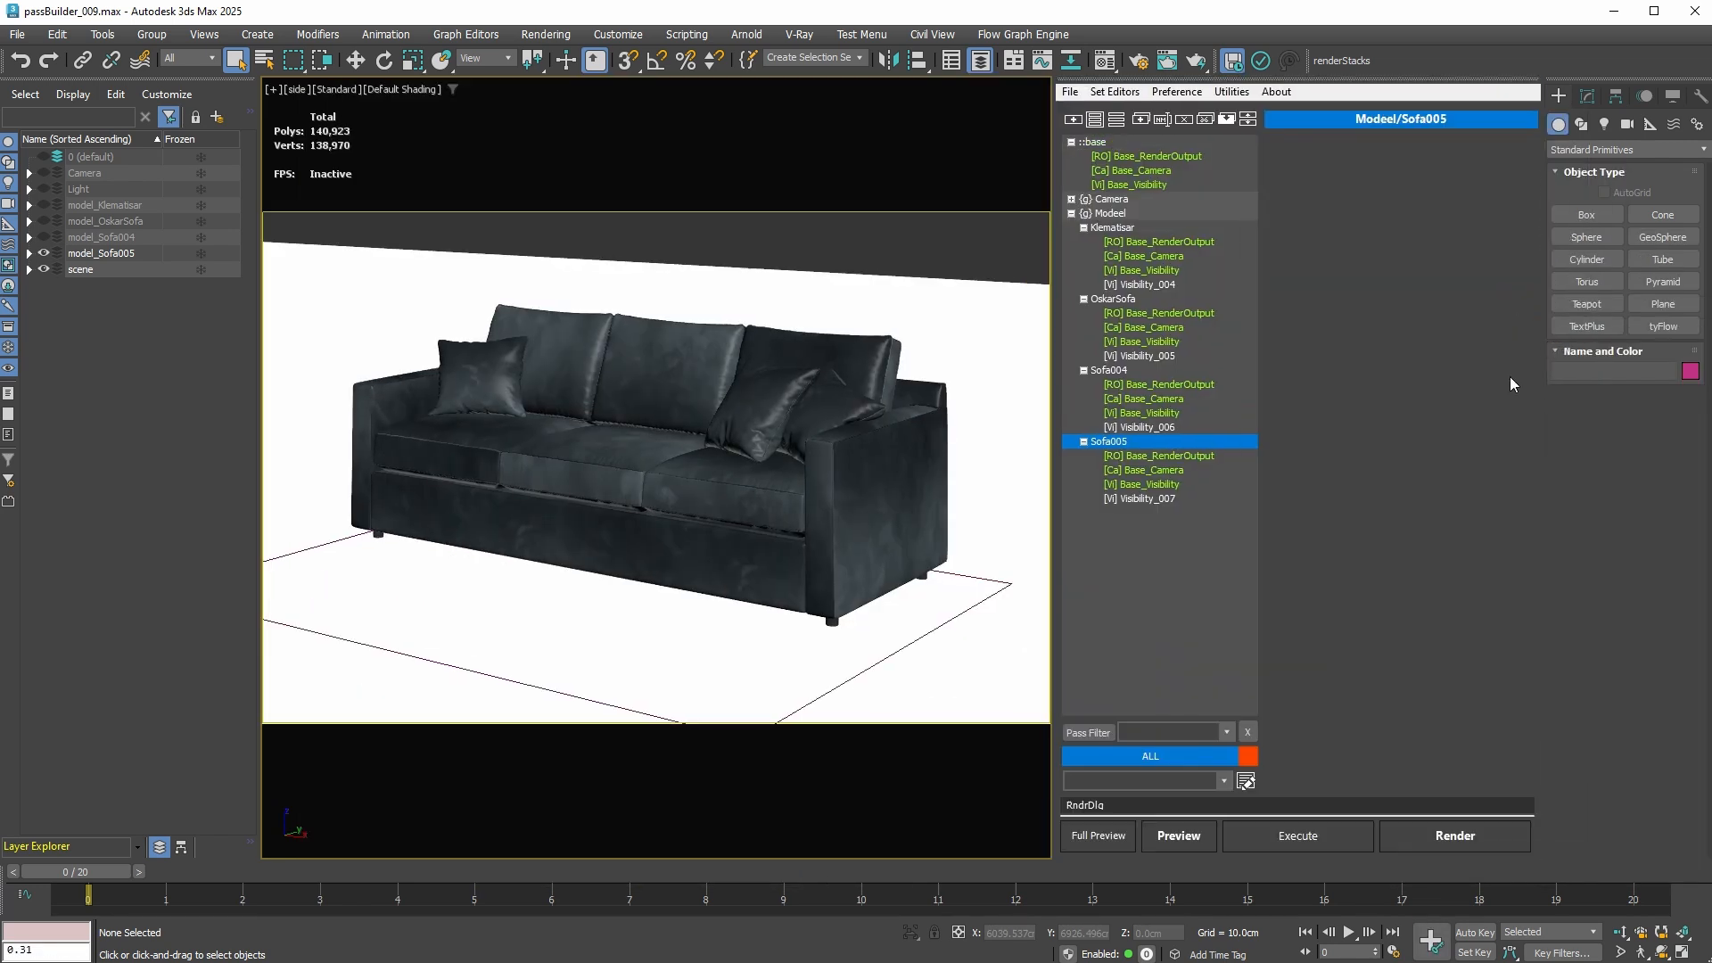
Step: Collapse all expanded passes and activate the four model passes in turn to compare their sofas
click(1133, 232)
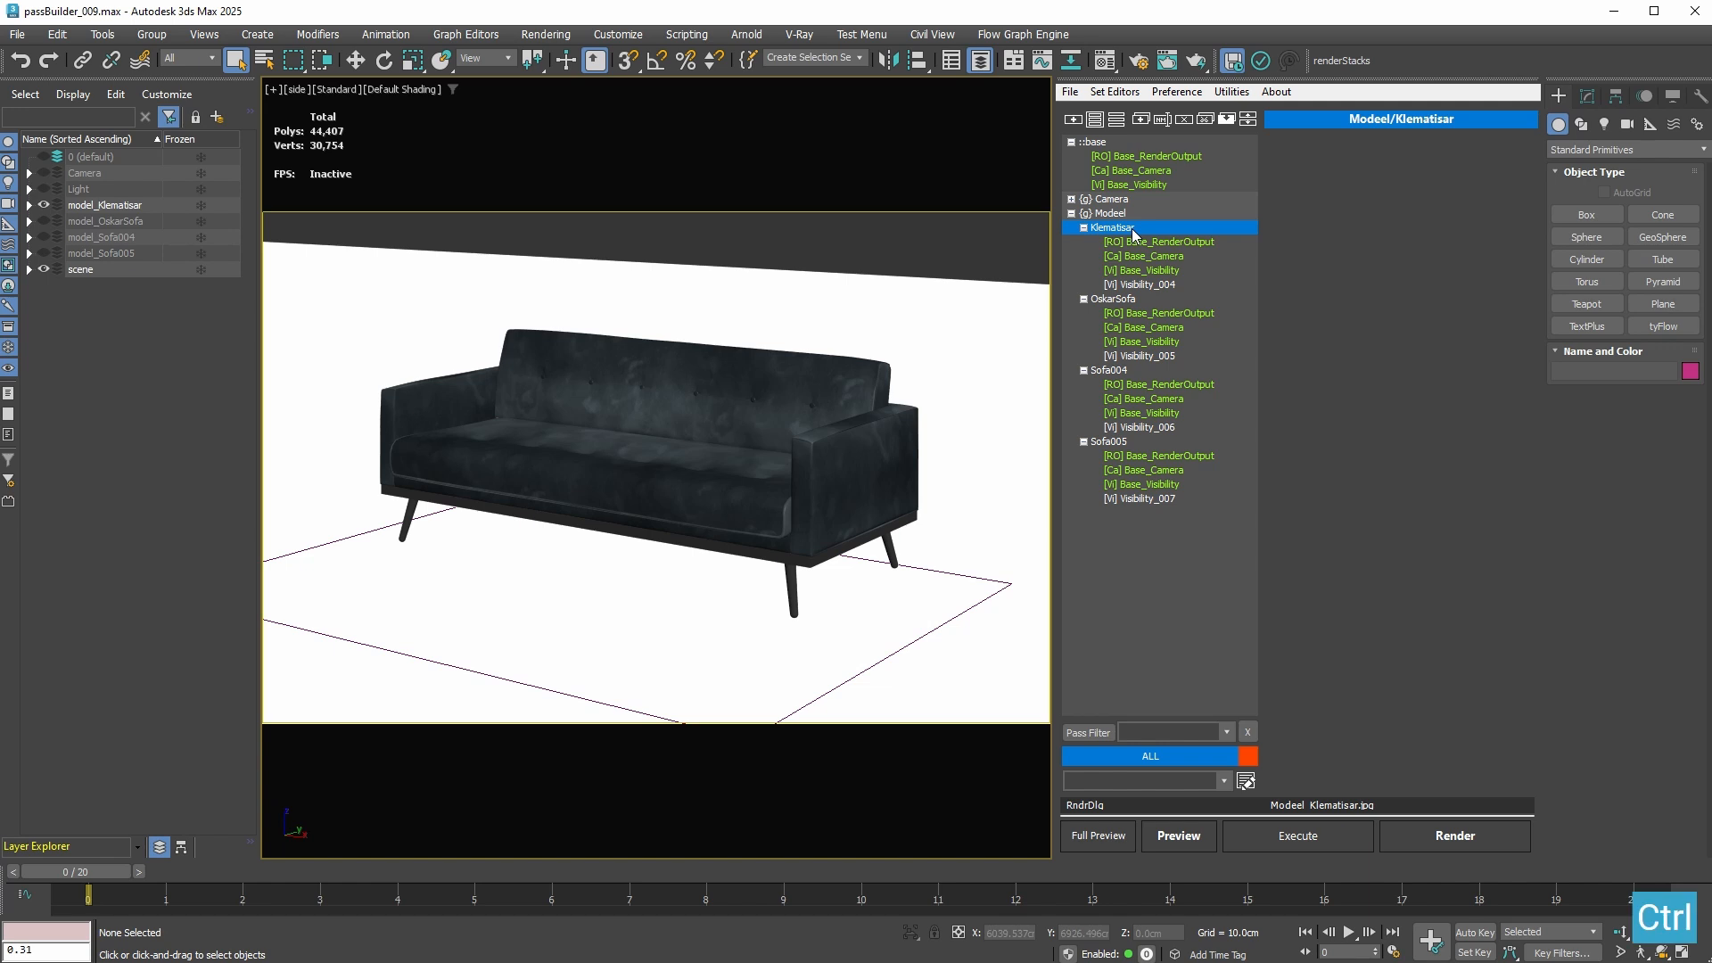
key(ctrl+Left)
click(1115, 199)
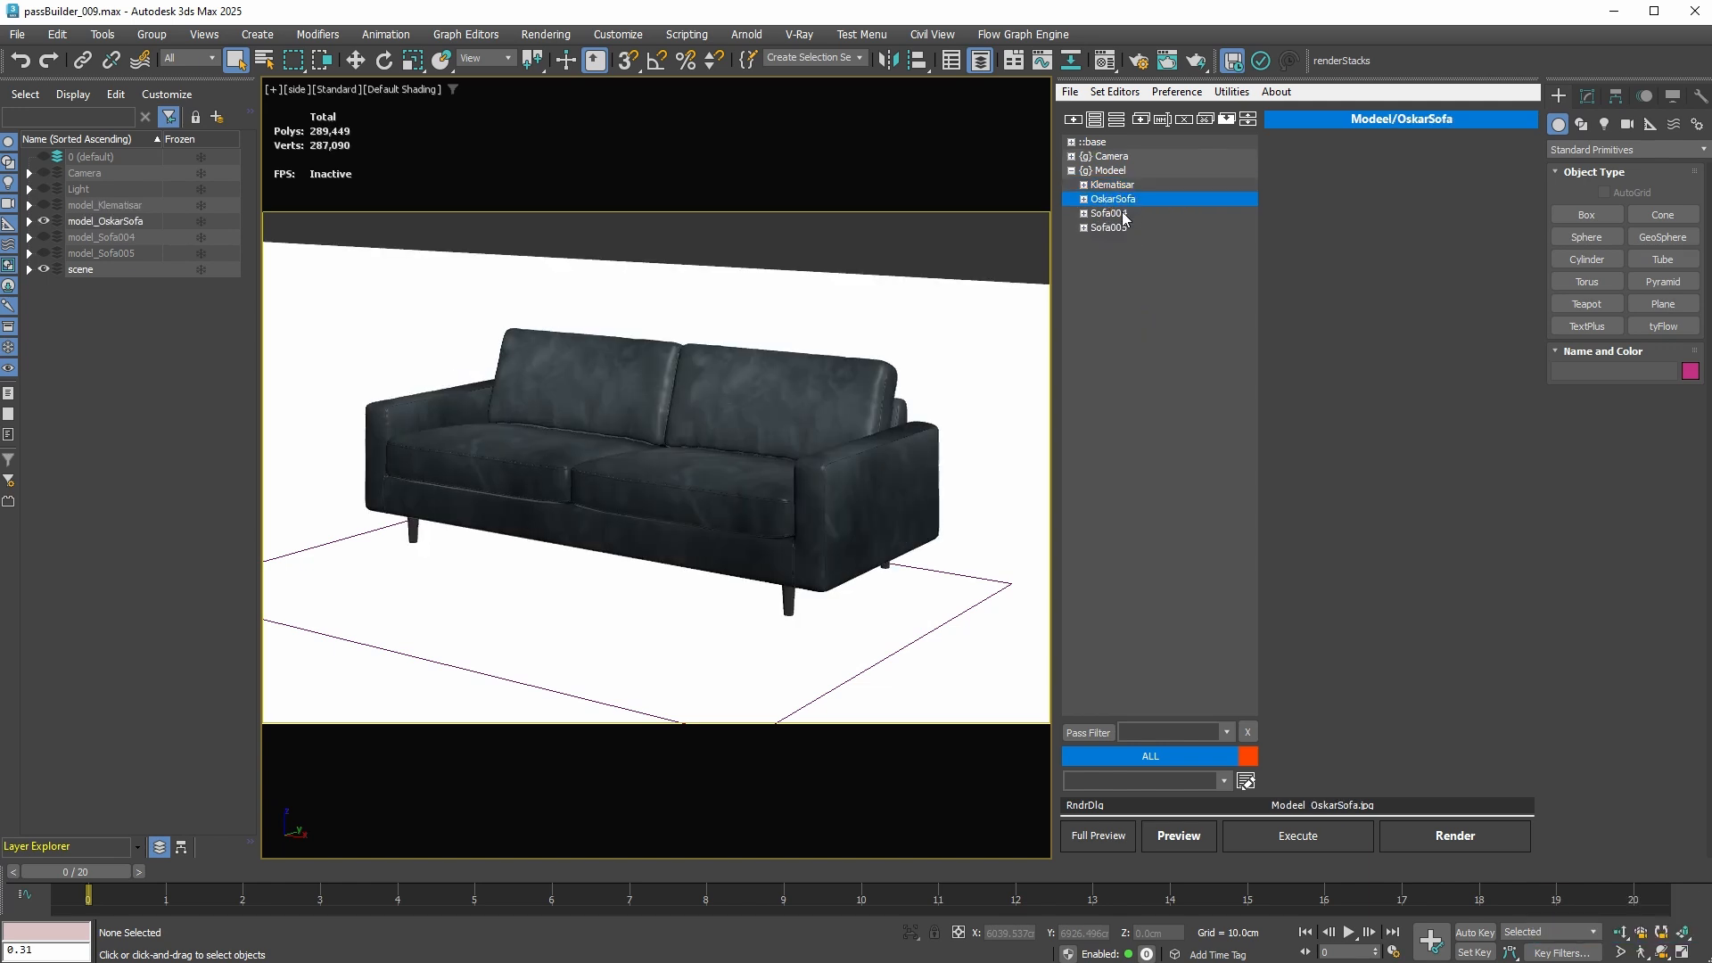
click(1121, 214)
click(1123, 229)
click(1126, 213)
click(1129, 197)
click(1126, 185)
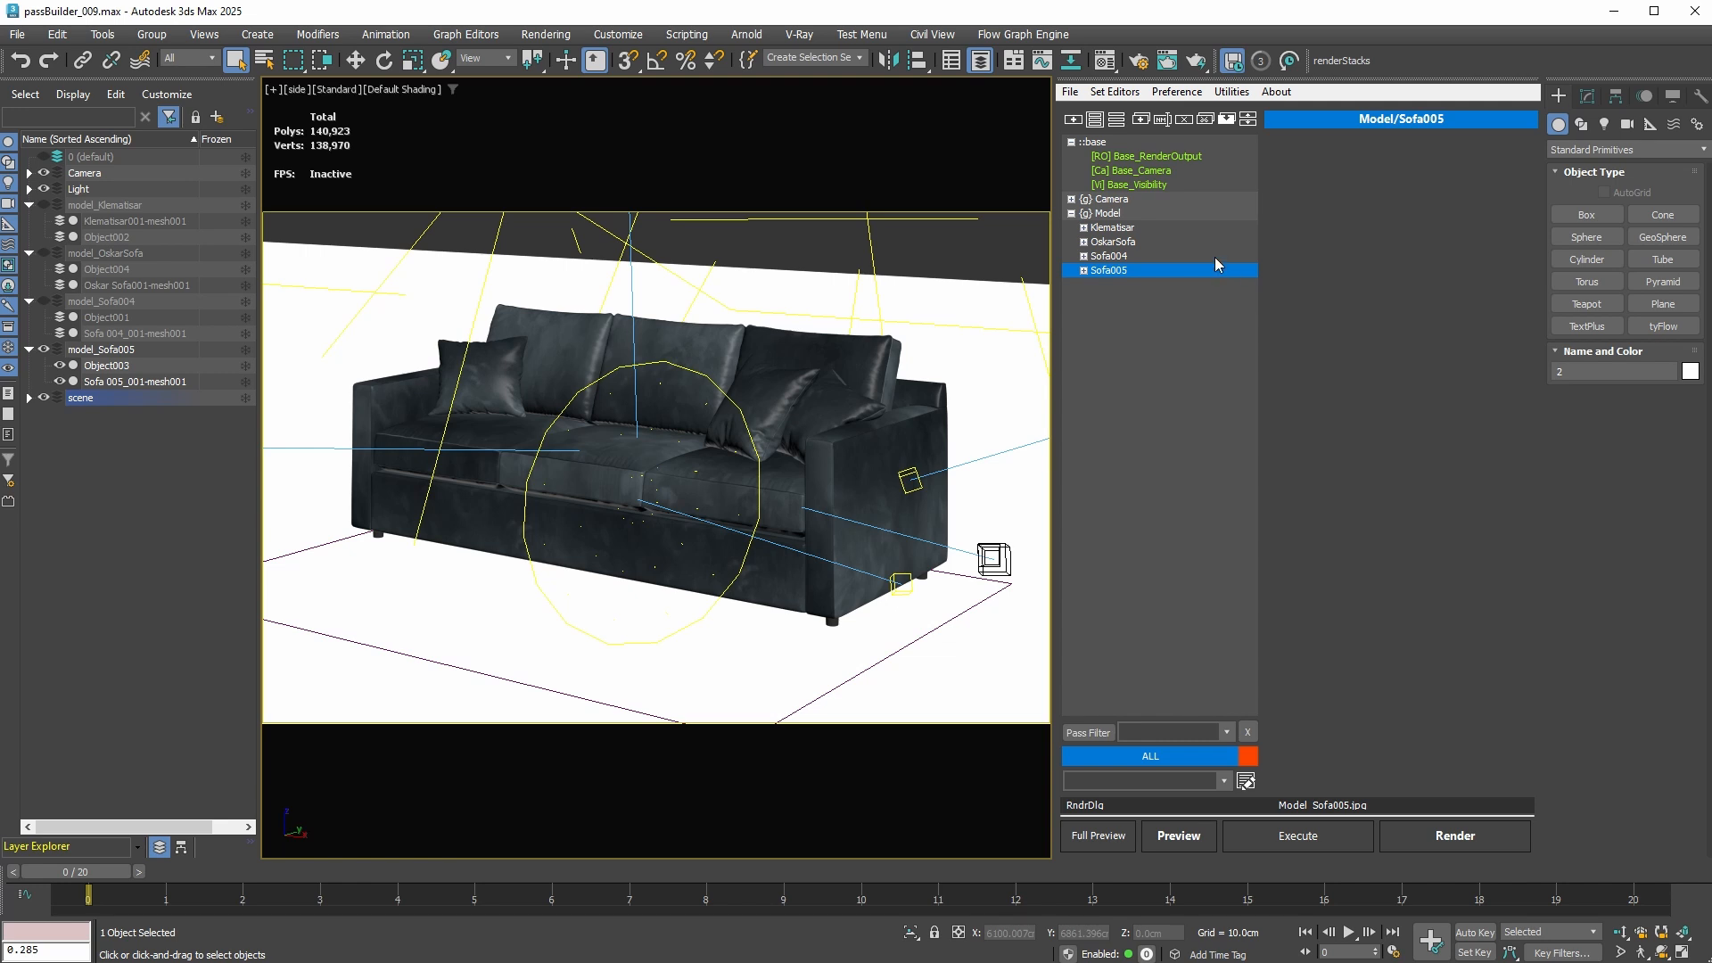
Step: Create a new passgroup named Material under the base
click(1122, 141)
click(1096, 119)
text(Material)
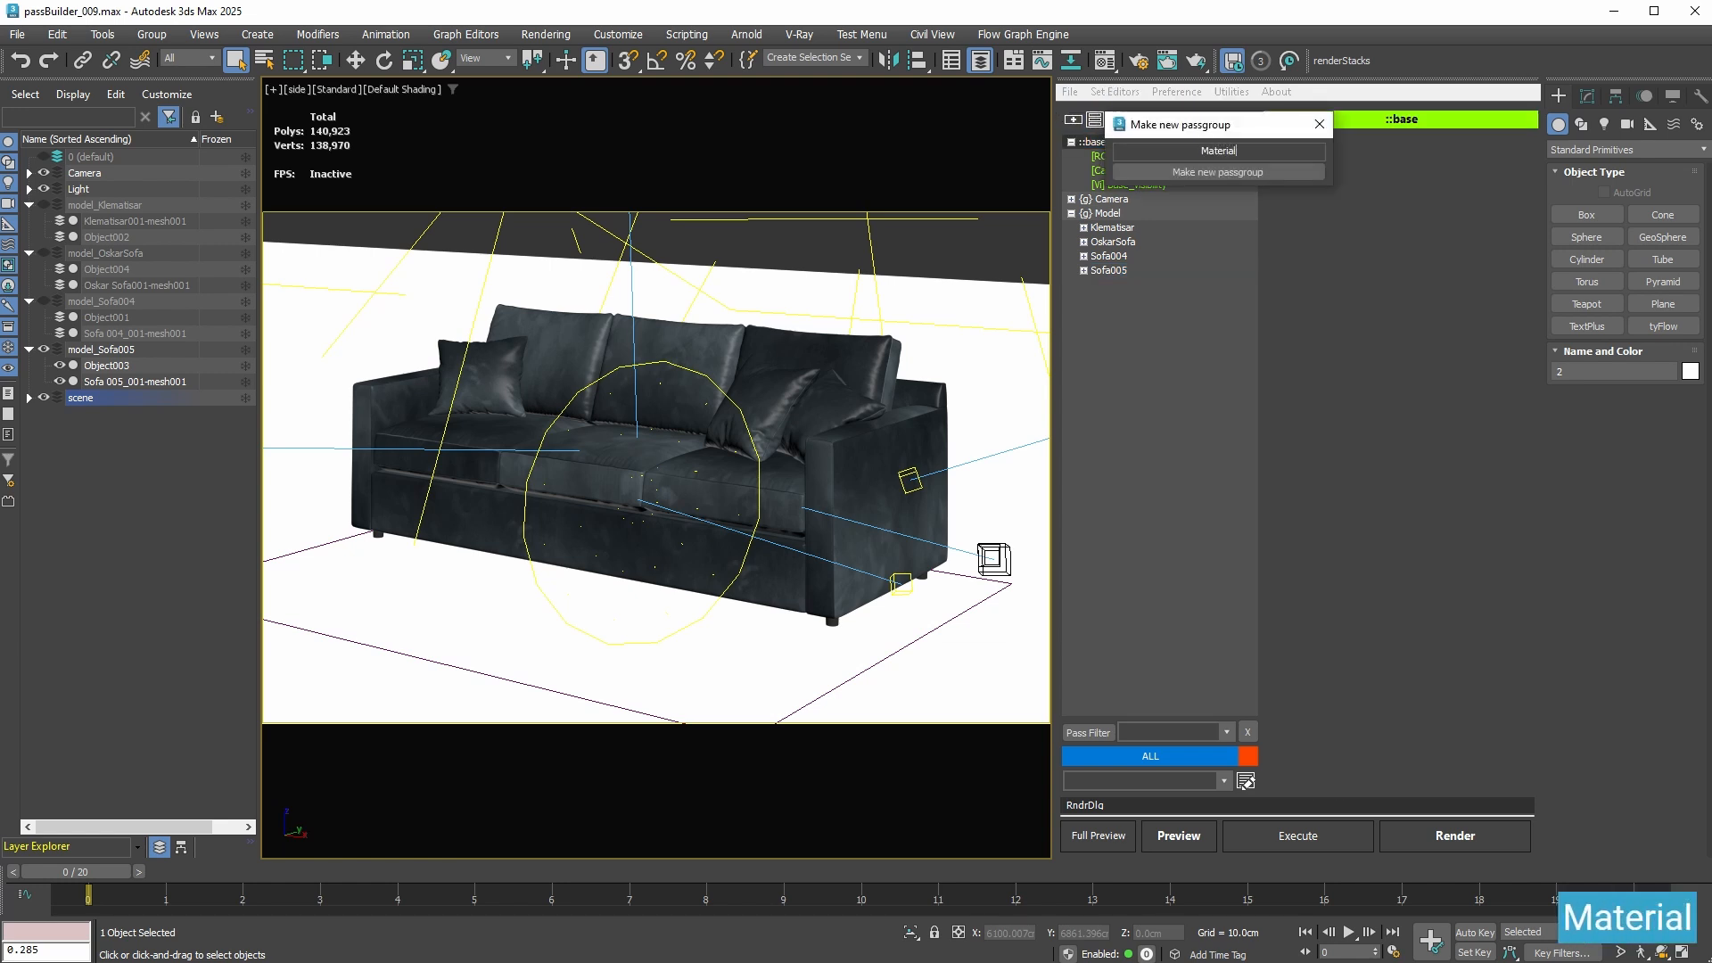
key(Return)
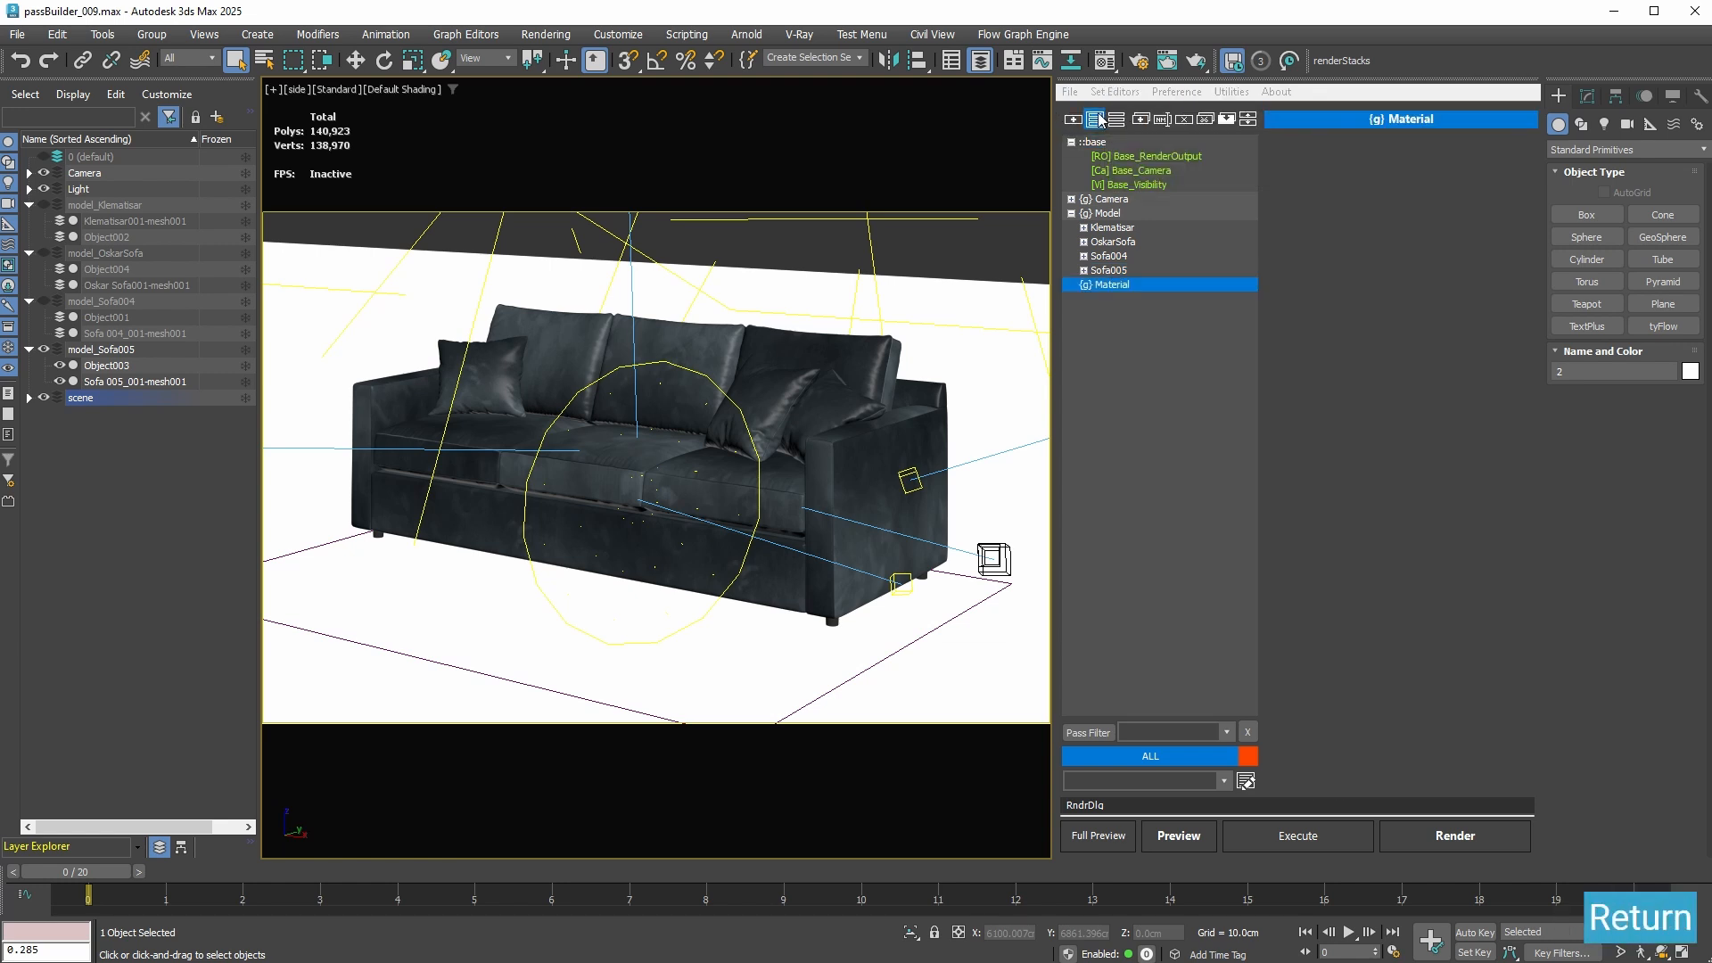
Step: Create the passes BlackVelvet, GreenVelvet, RedVelvet, DarkBrownFabric, WhiteFabric and BeigeFabric in the Material group, using the name list copied from Notepad
drag(969, 517, 914, 378)
drag(1140, 479, 179, 363)
key(ctrl+c)
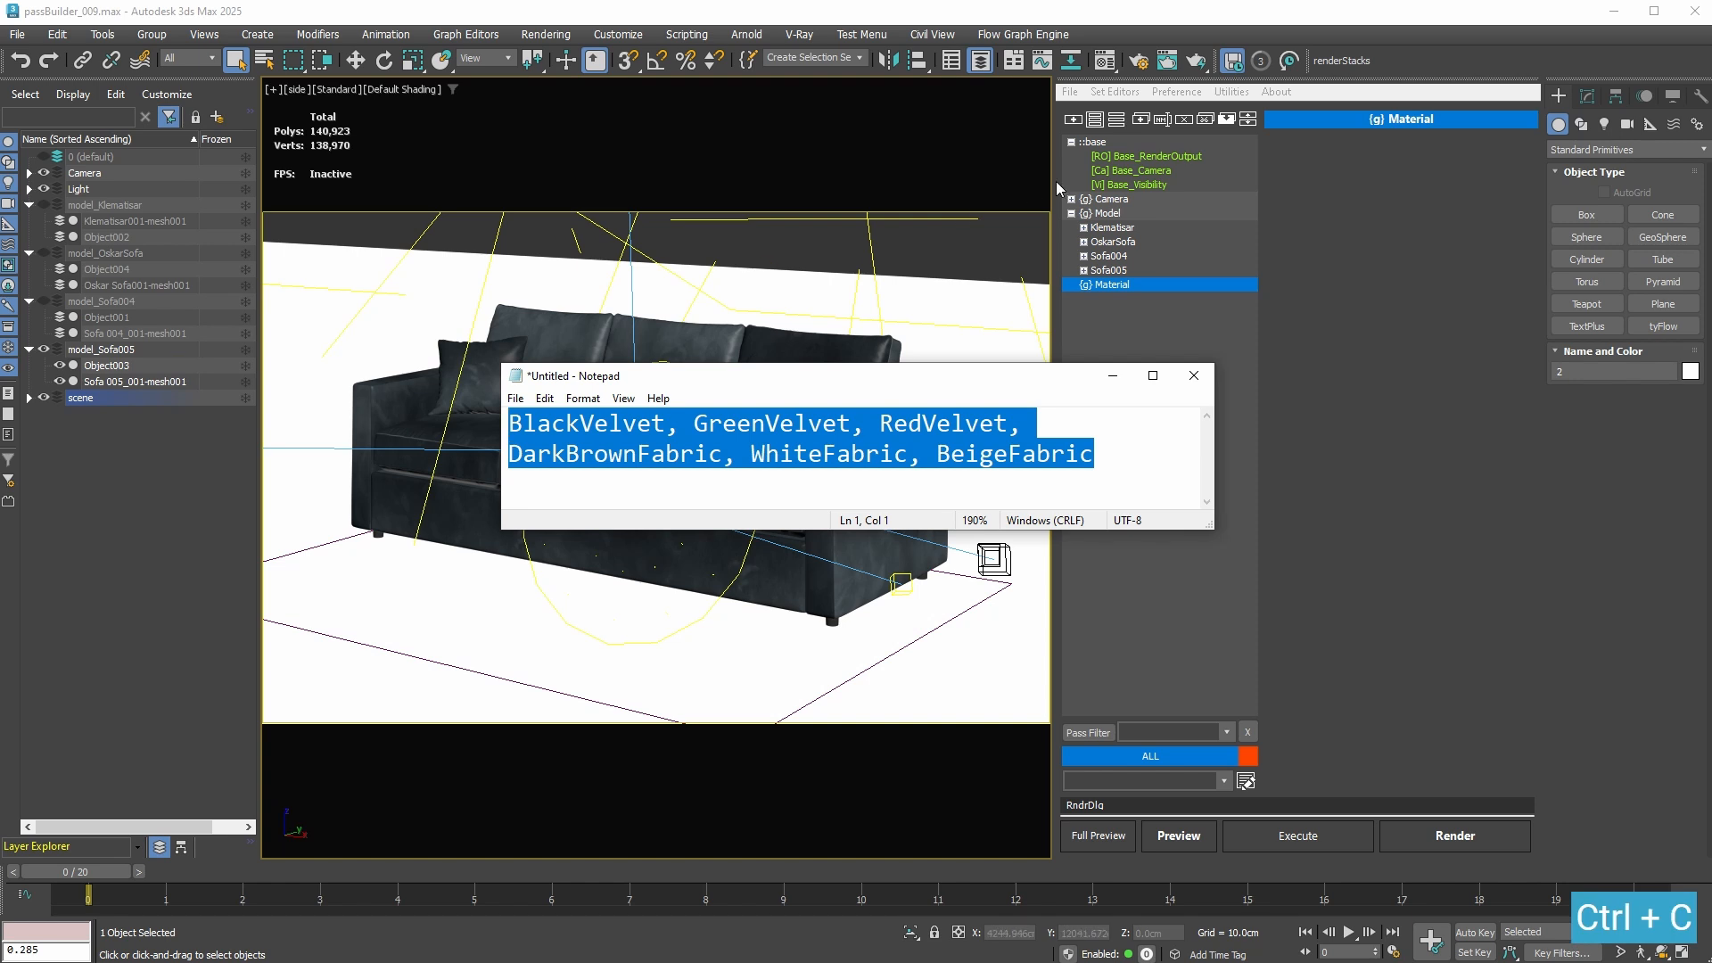
click(1073, 118)
key(ctrl+v)
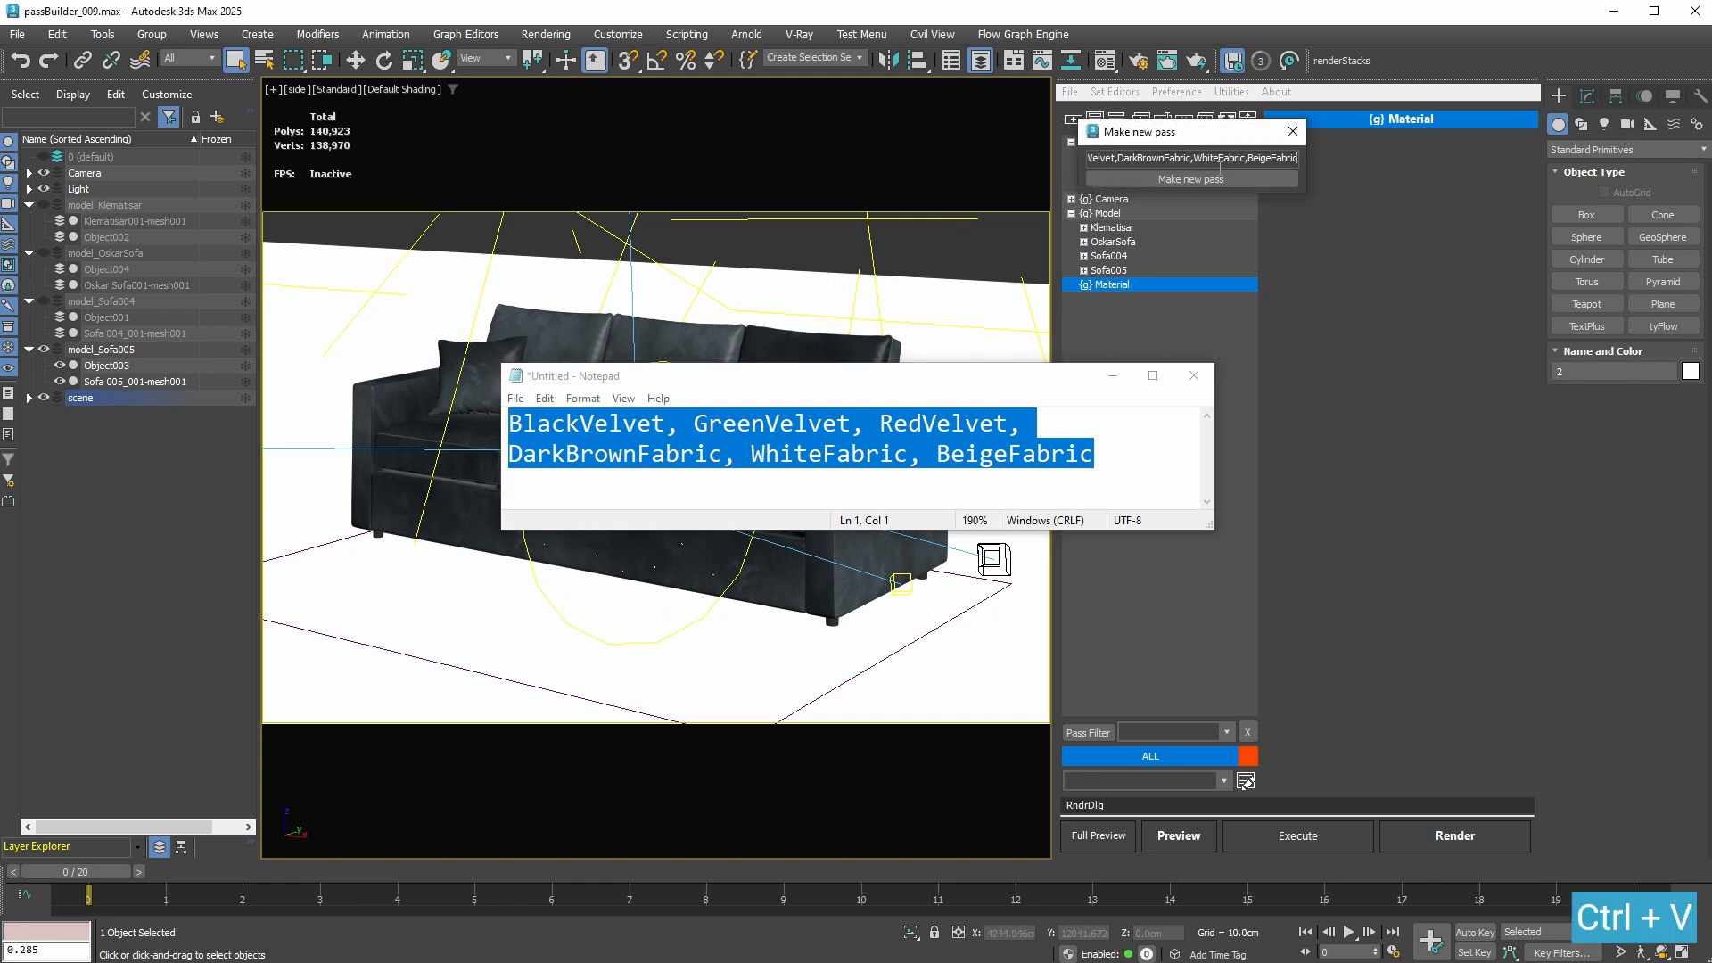
click(1191, 179)
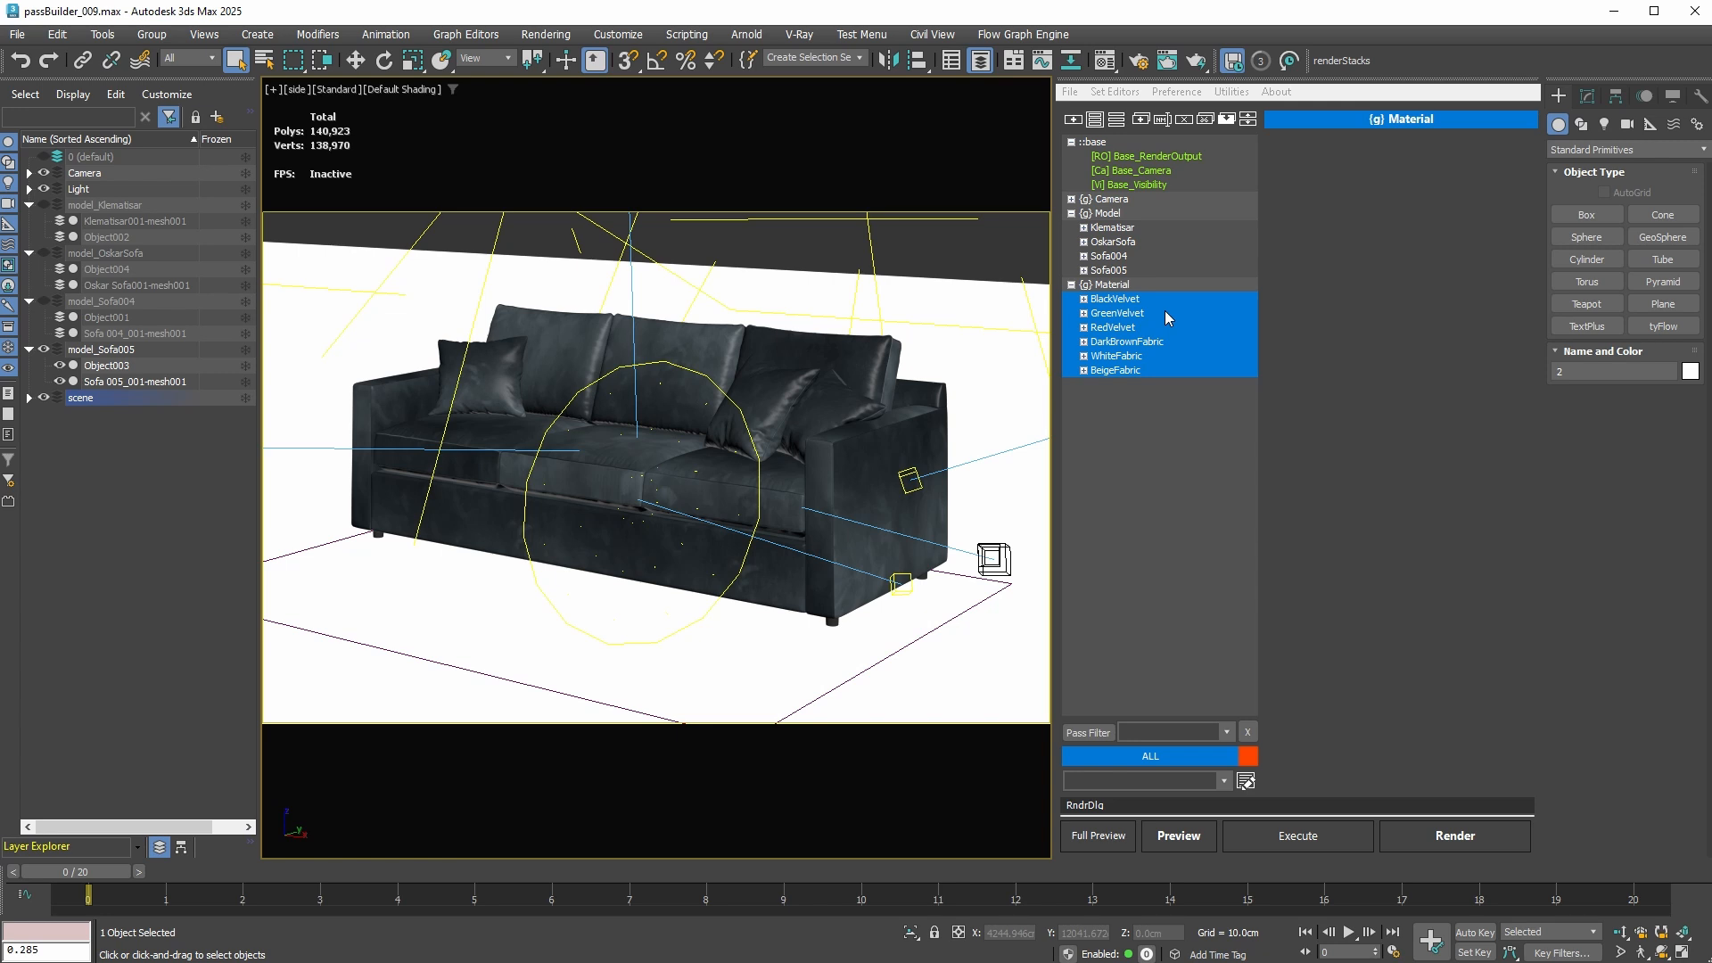
Step: Add a ManyObjParams pass modifier with the identifier Mtl to the base
click(1153, 185)
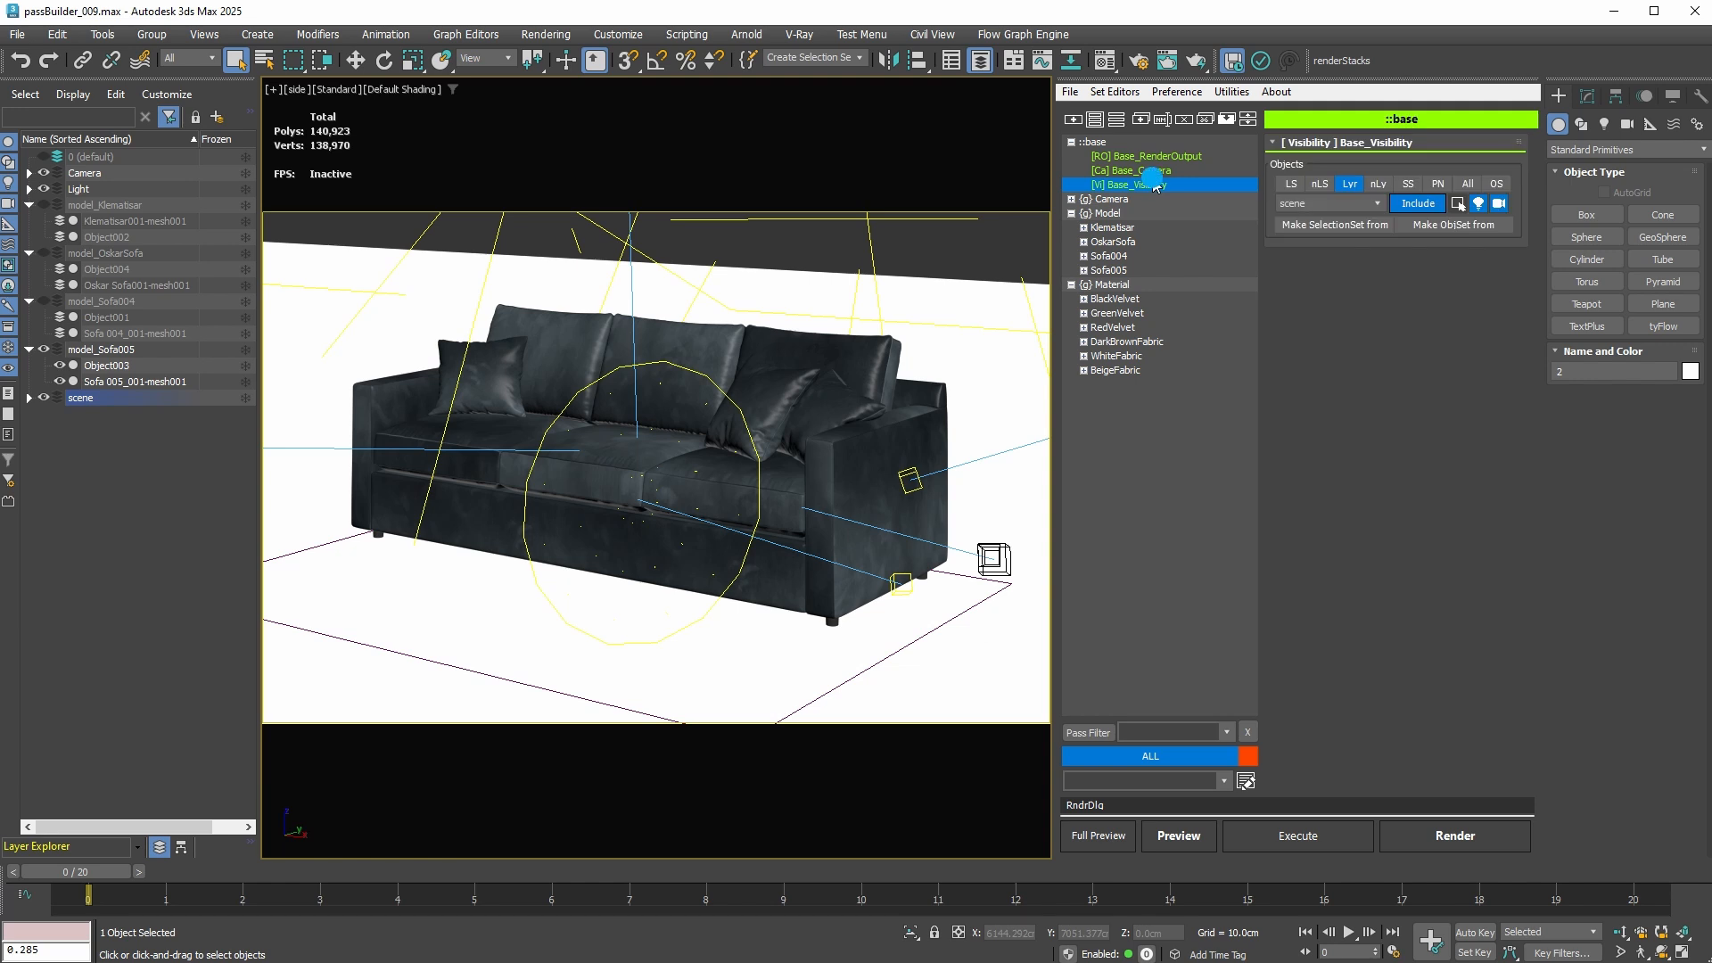
right_click(1153, 184)
mouse_move(1217, 191)
click(1605, 464)
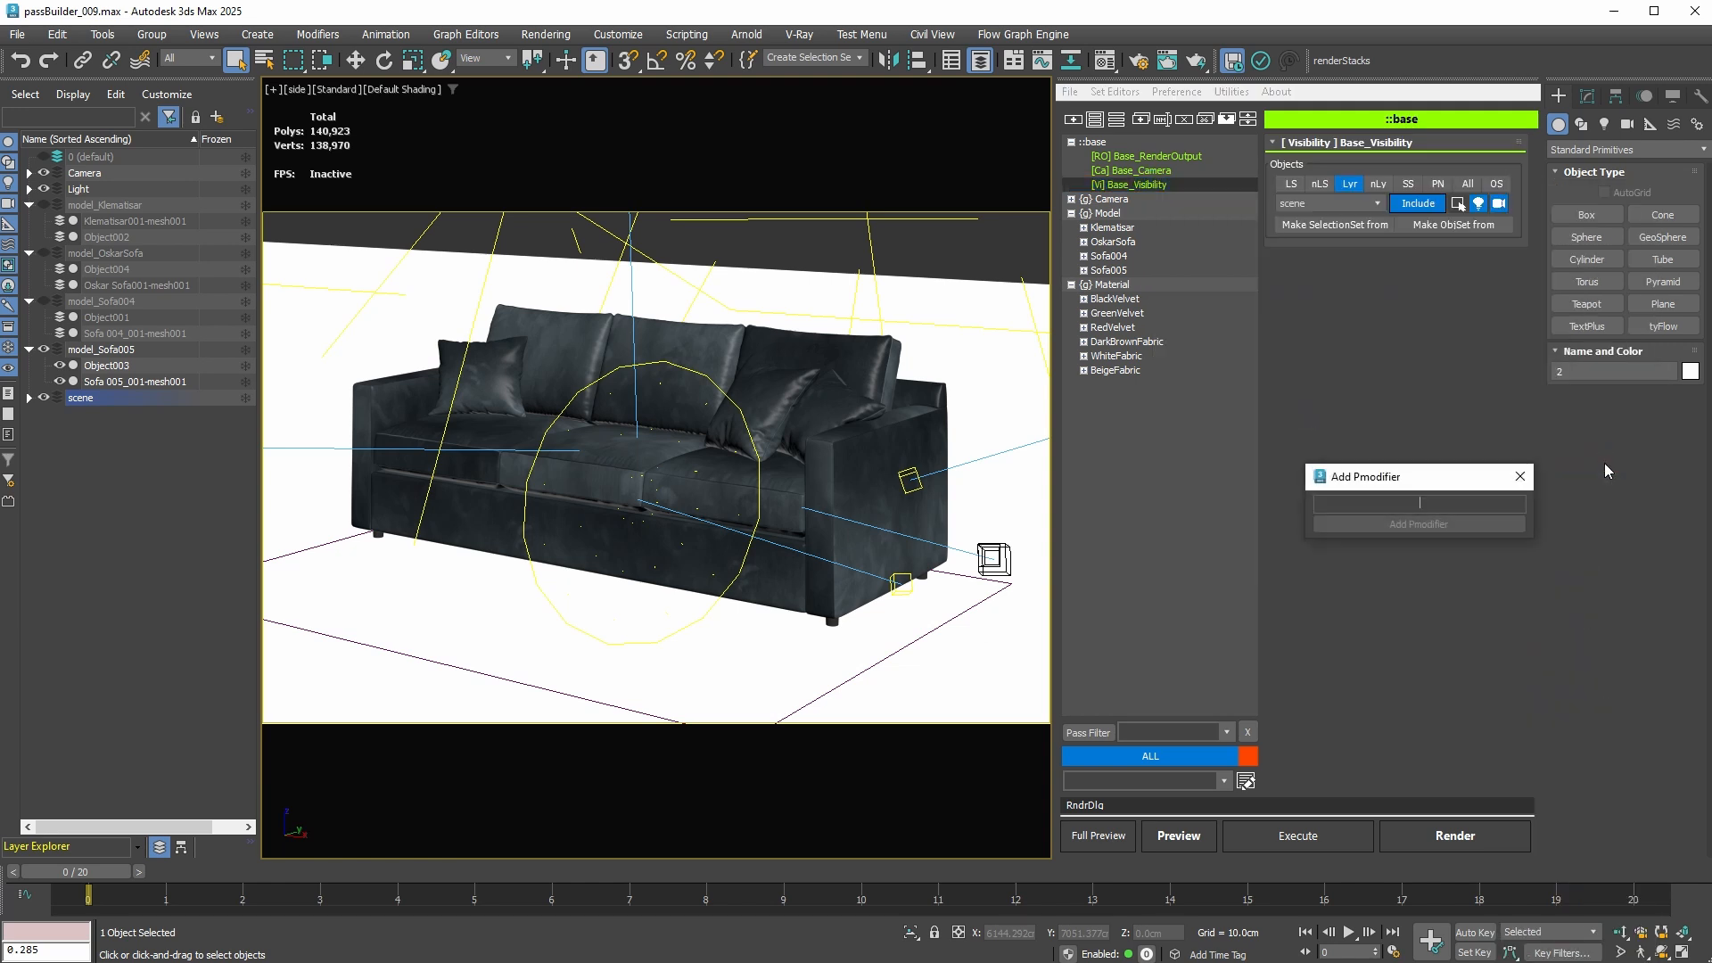
text(Mtl)
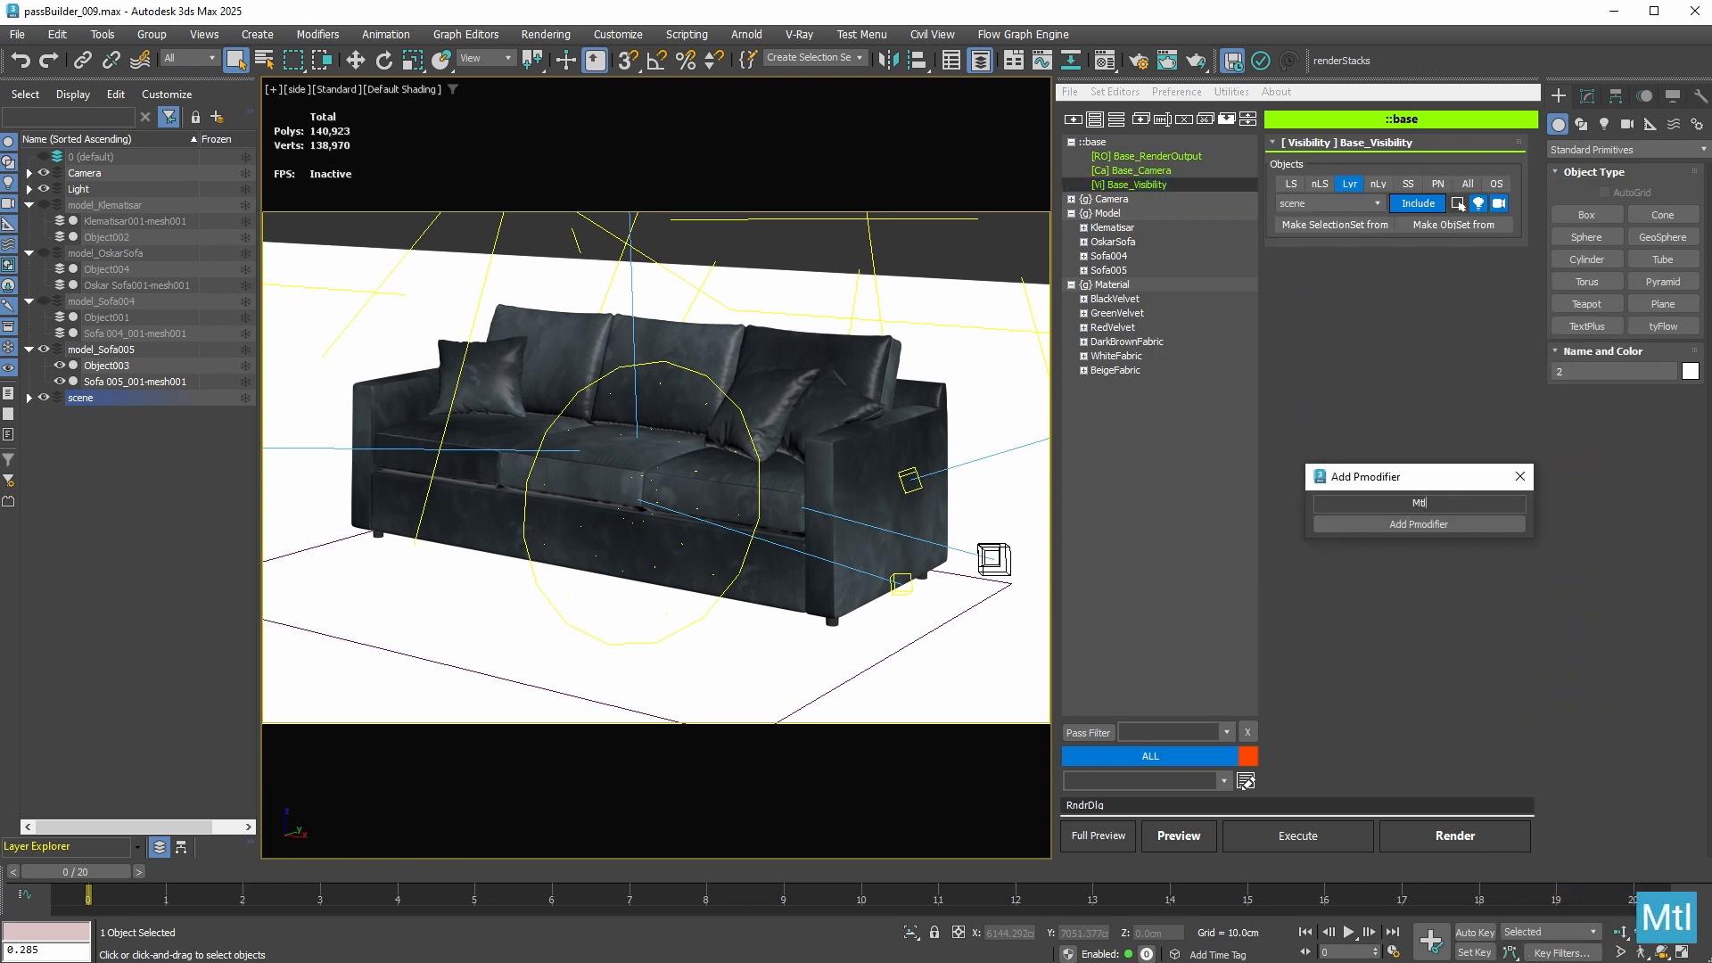
click(1422, 524)
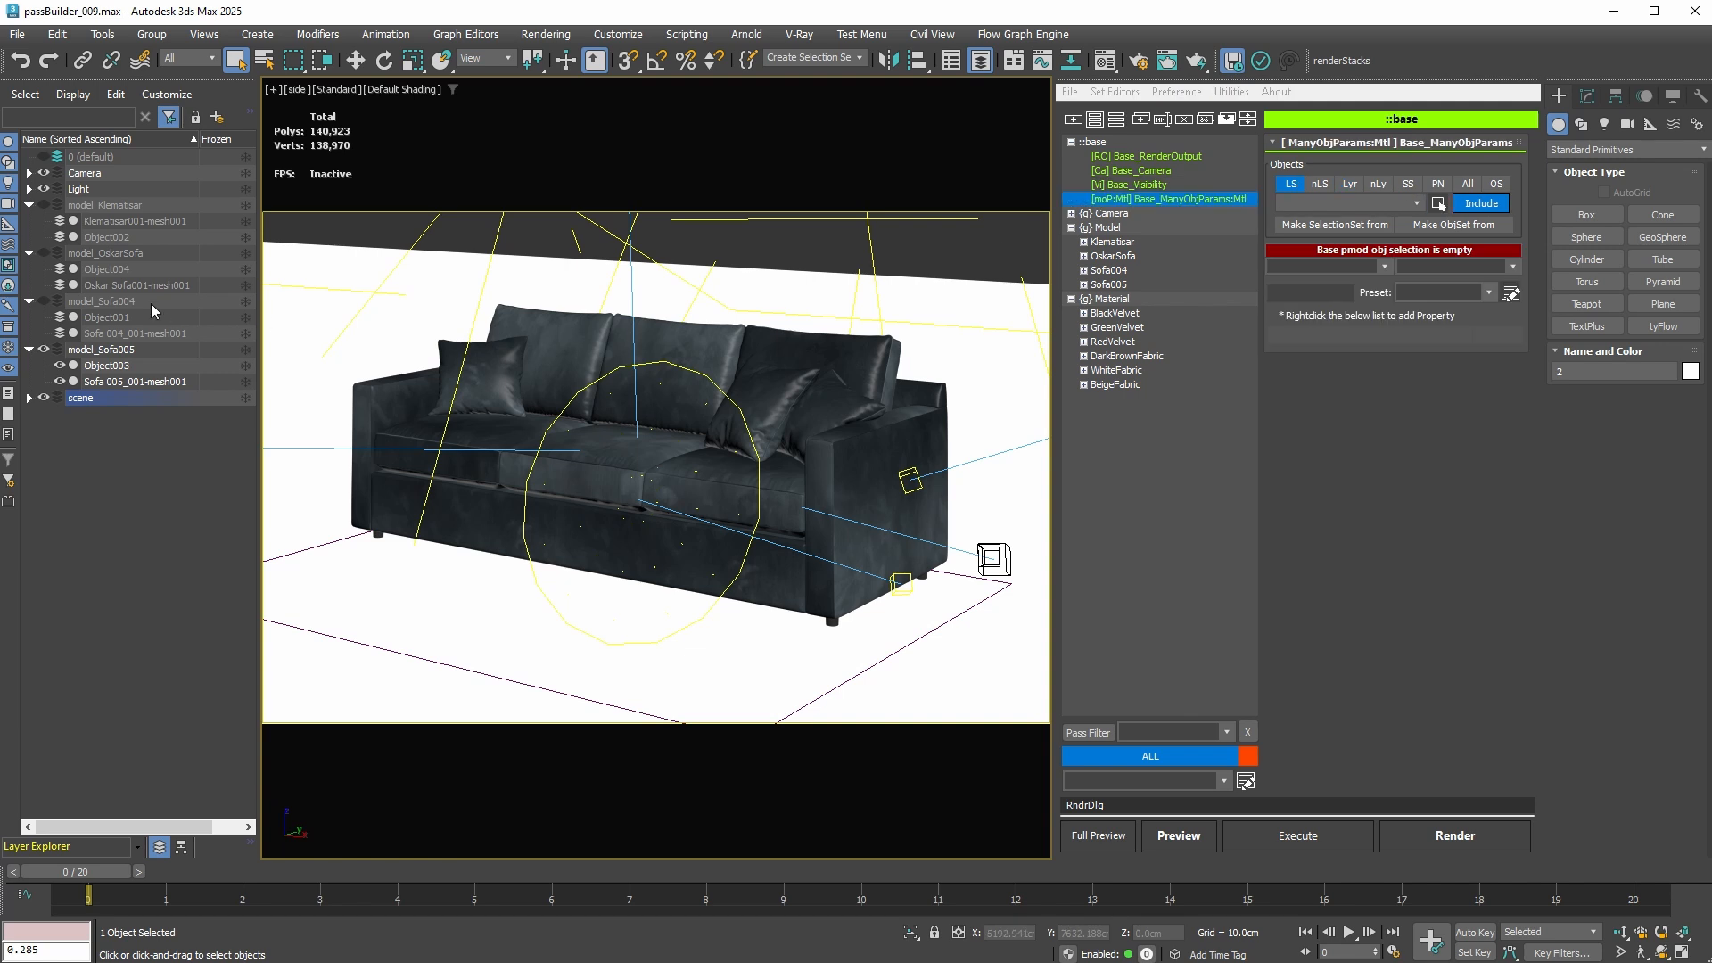
Step: Select the main mesh of each of the four sofas and make a selection set from them for the base ManyObjParams modifier
click(133, 221)
ctrl+click(160, 286)
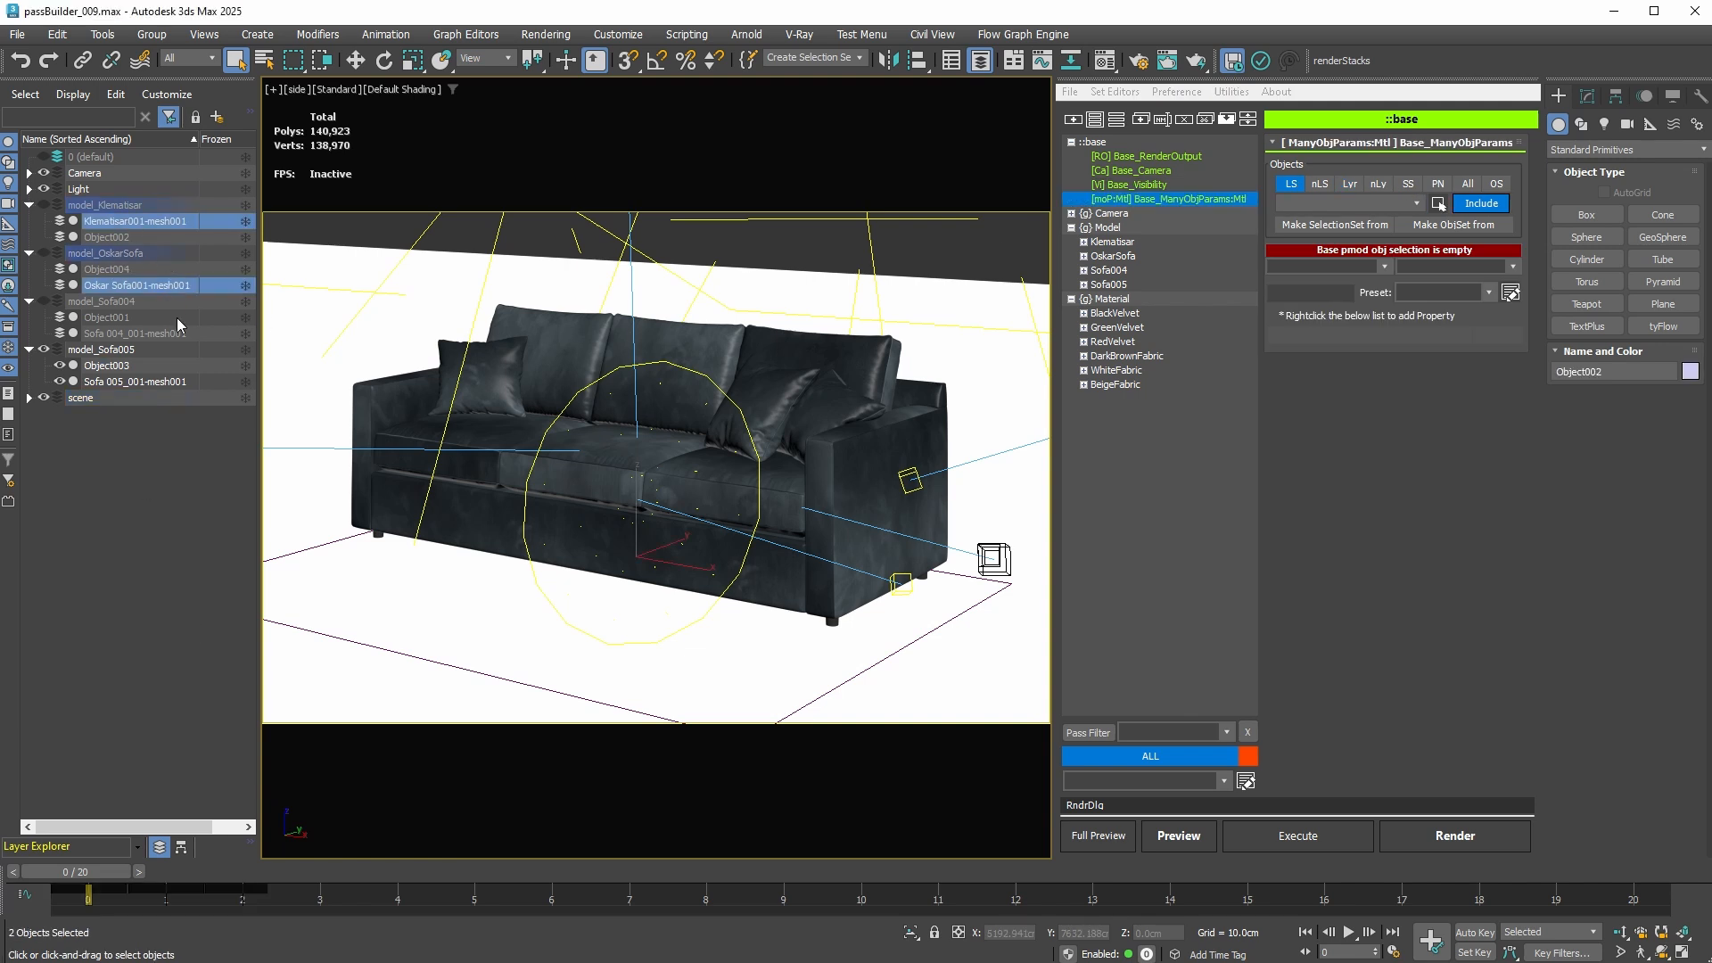
ctrl+click(179, 333)
ctrl+click(179, 382)
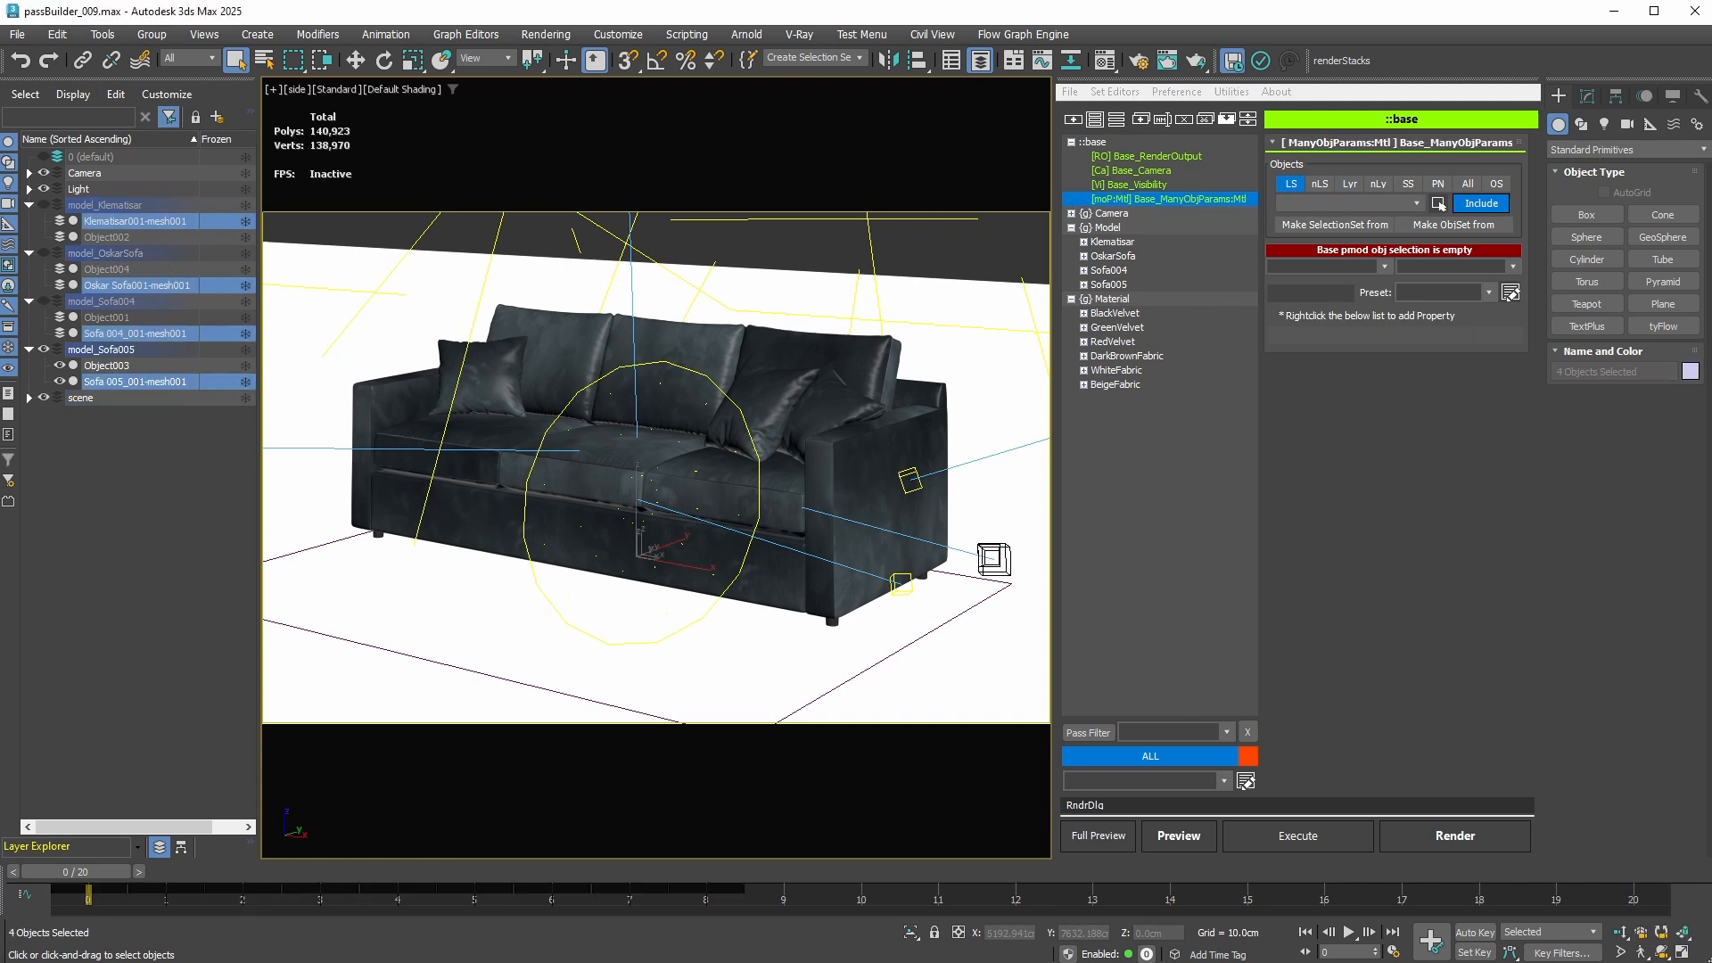
click(1378, 225)
click(1435, 236)
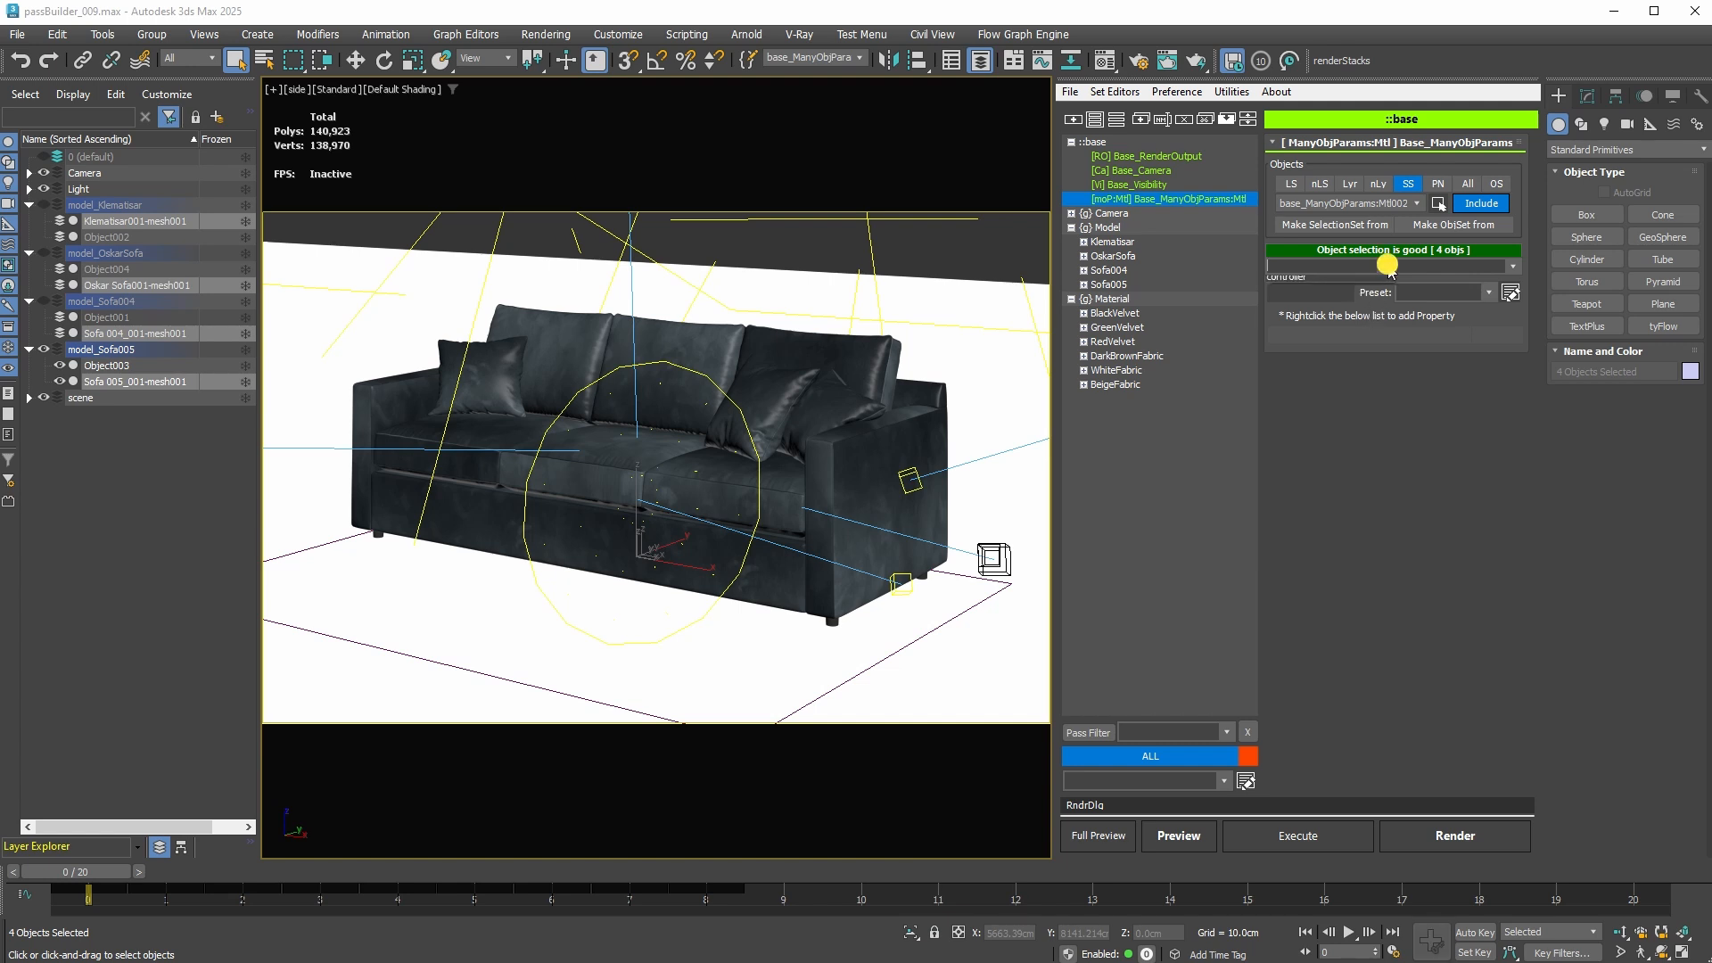
Step: Choose the Node category and the Material property for the base ManyObjParams modifier
click(1382, 267)
click(1378, 283)
click(1513, 266)
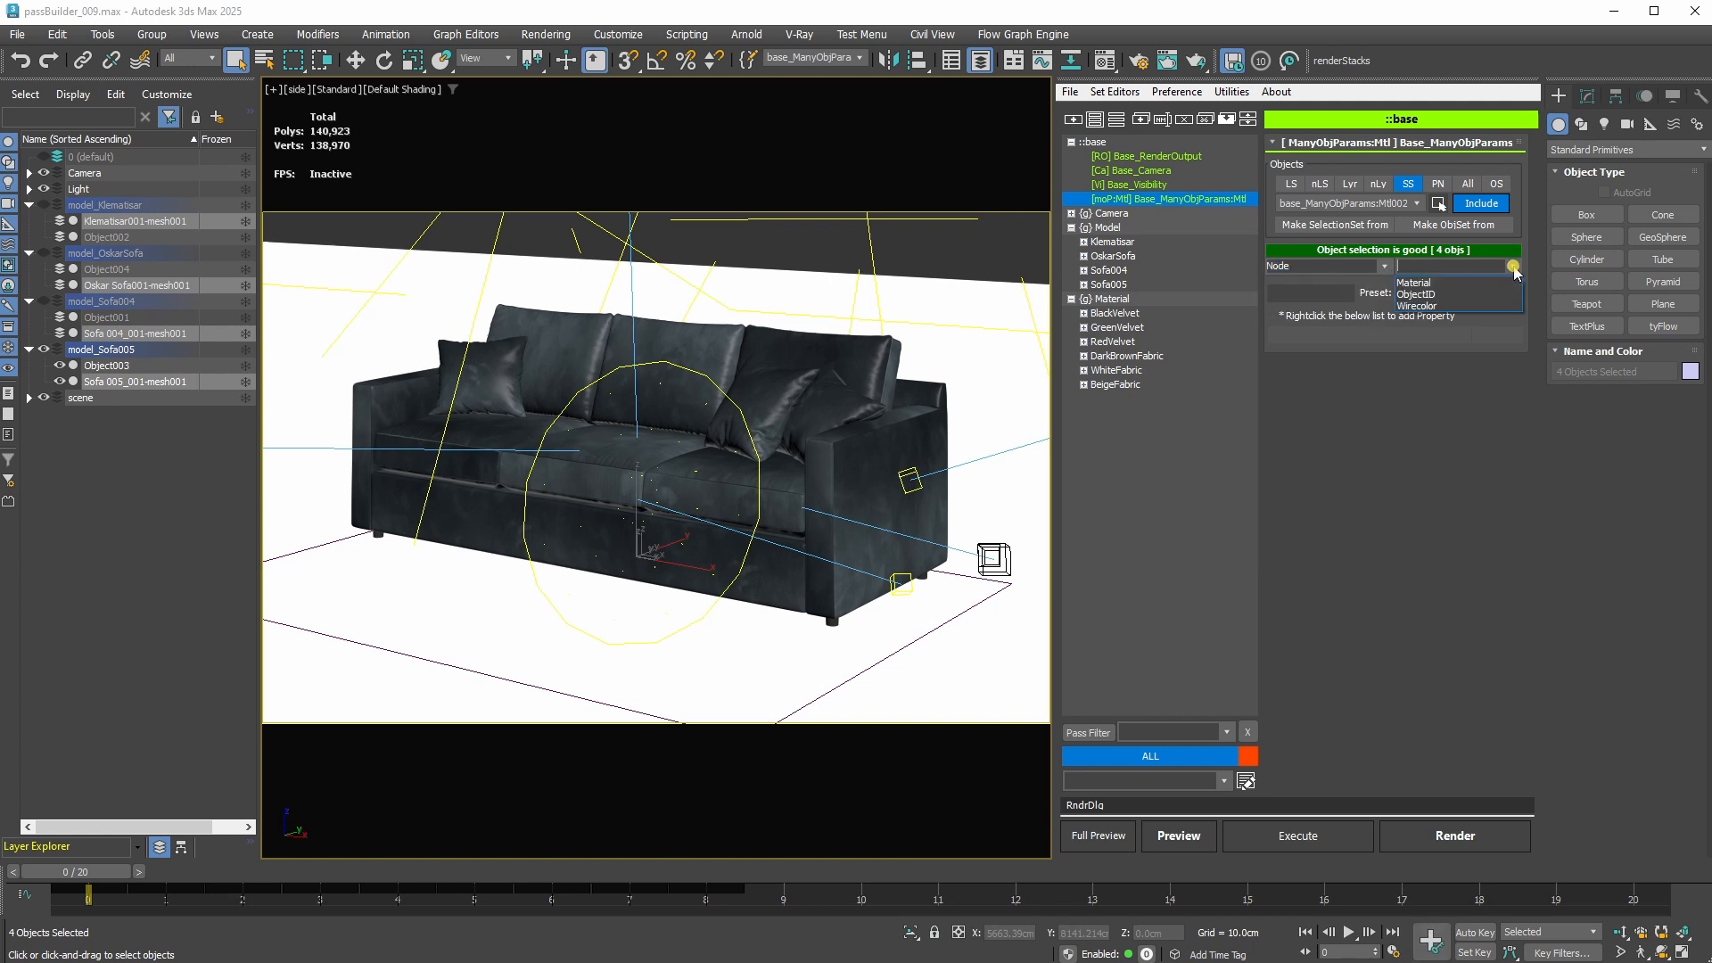
click(1474, 283)
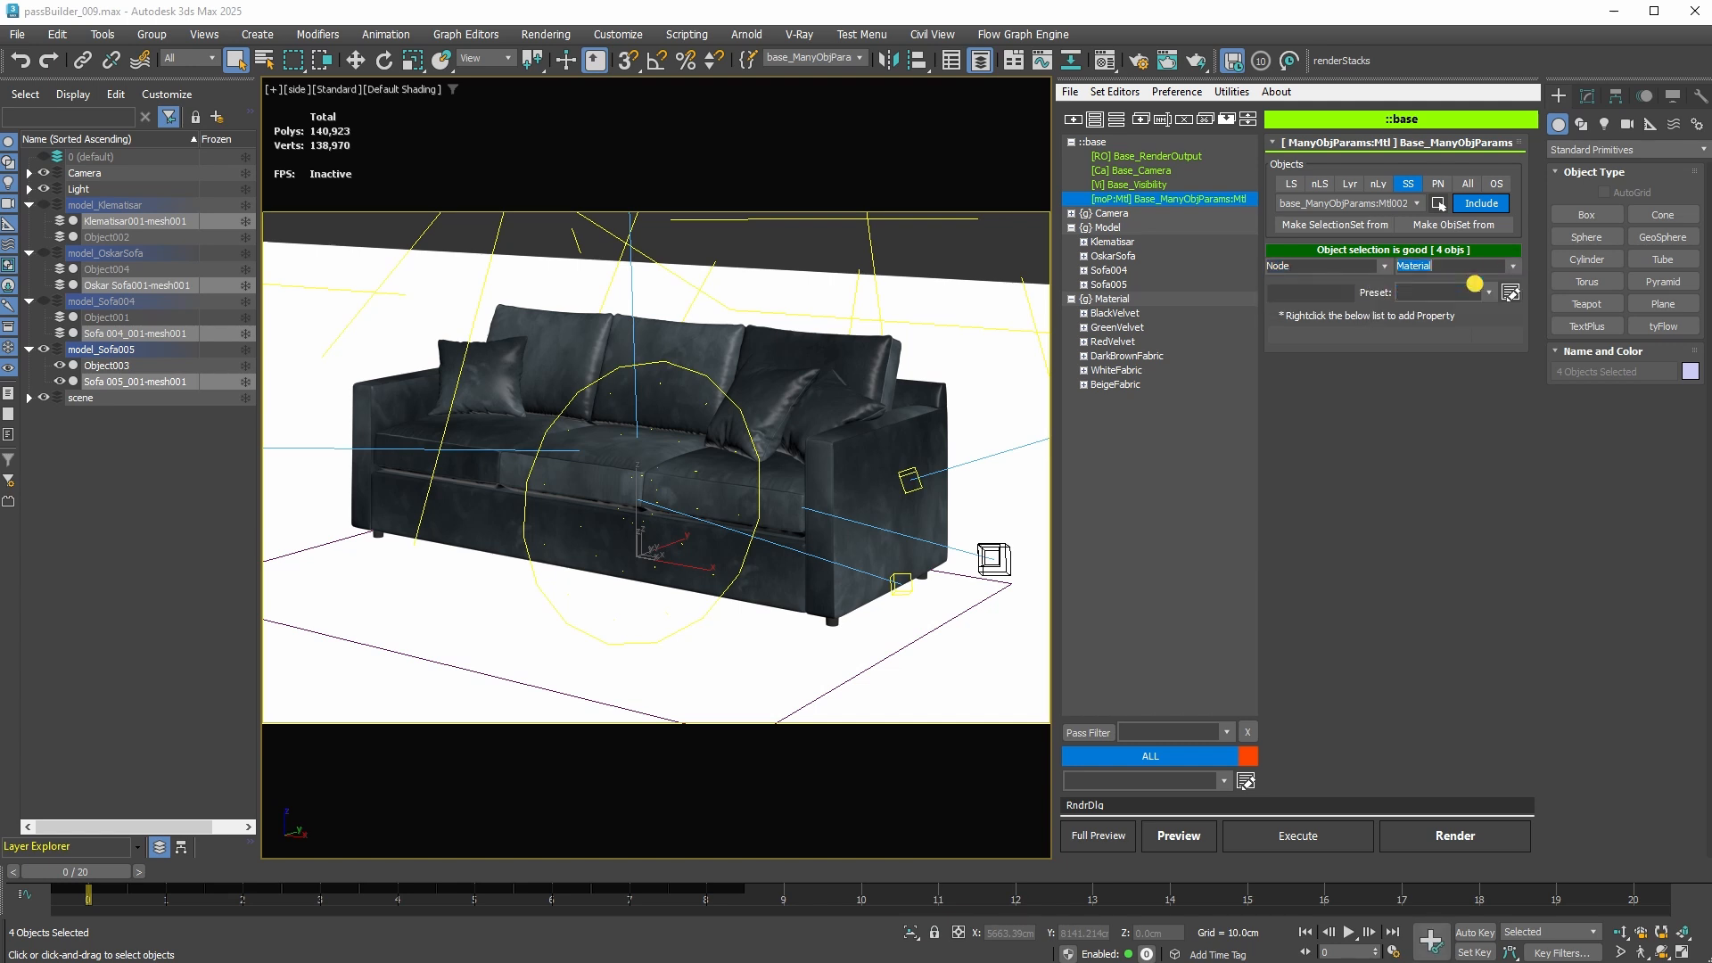
Step: Try to add the Node Material property to the modifier with all four sofa meshes selected
right_click(1378, 340)
click(1450, 351)
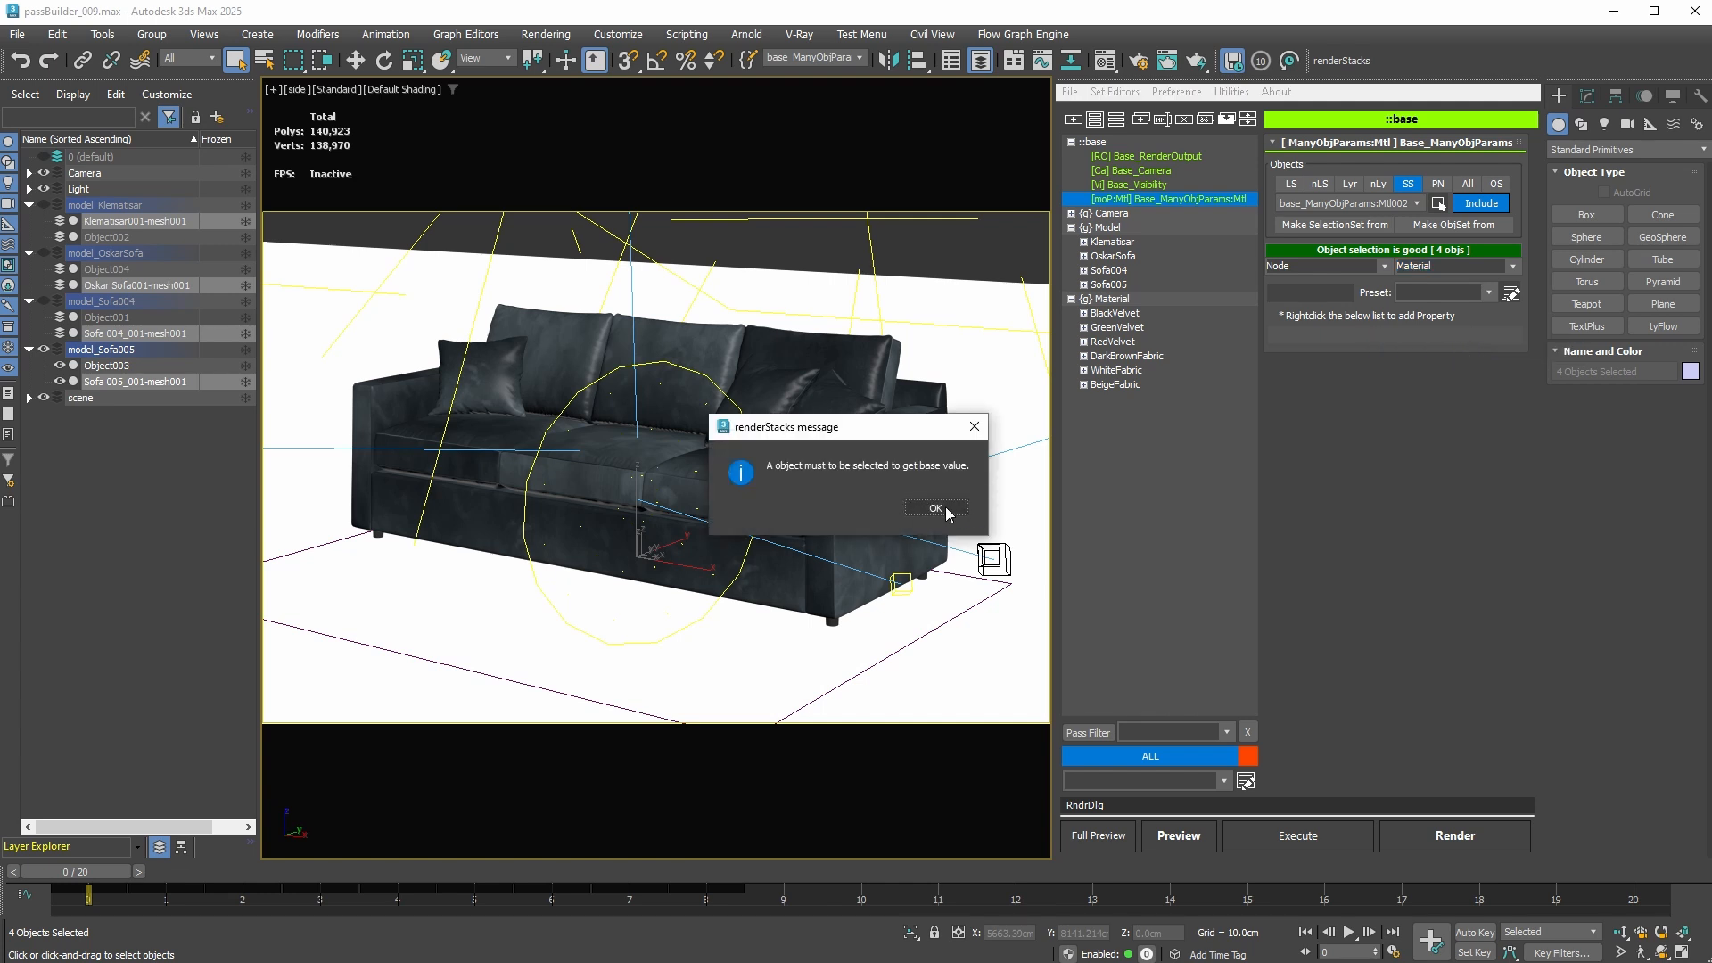
click(947, 513)
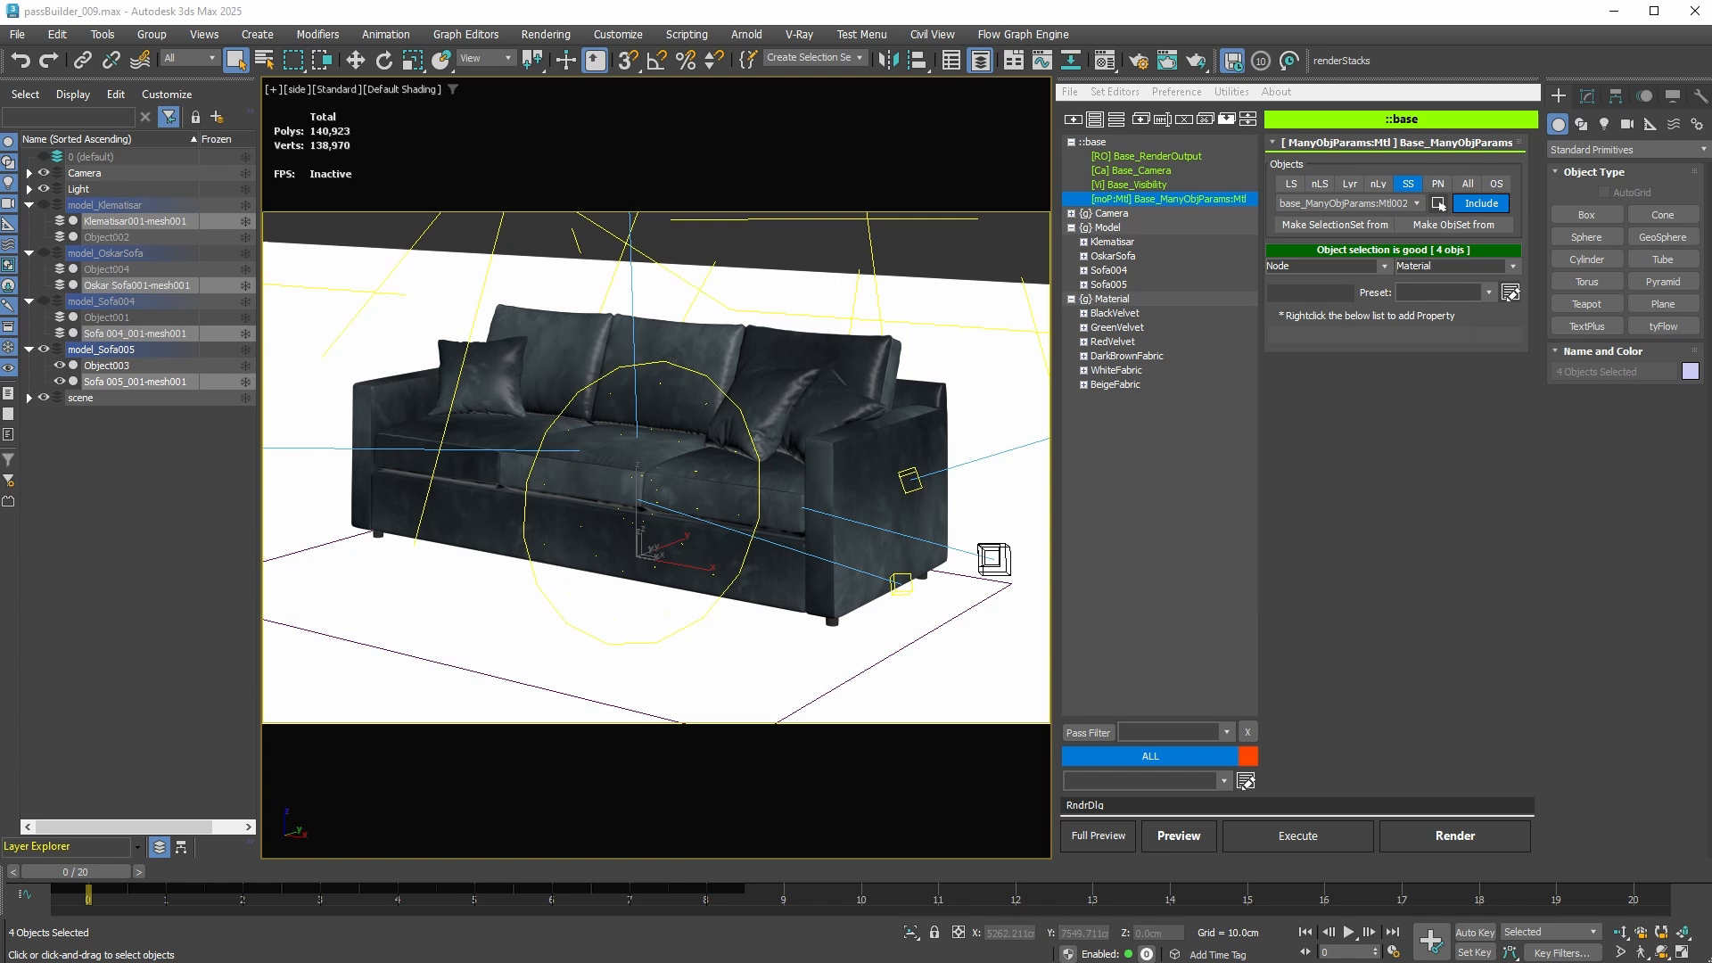
Step: Select only the Sofa 005_001-mesh001 object and add the Node Material property to the modifier's list
click(164, 381)
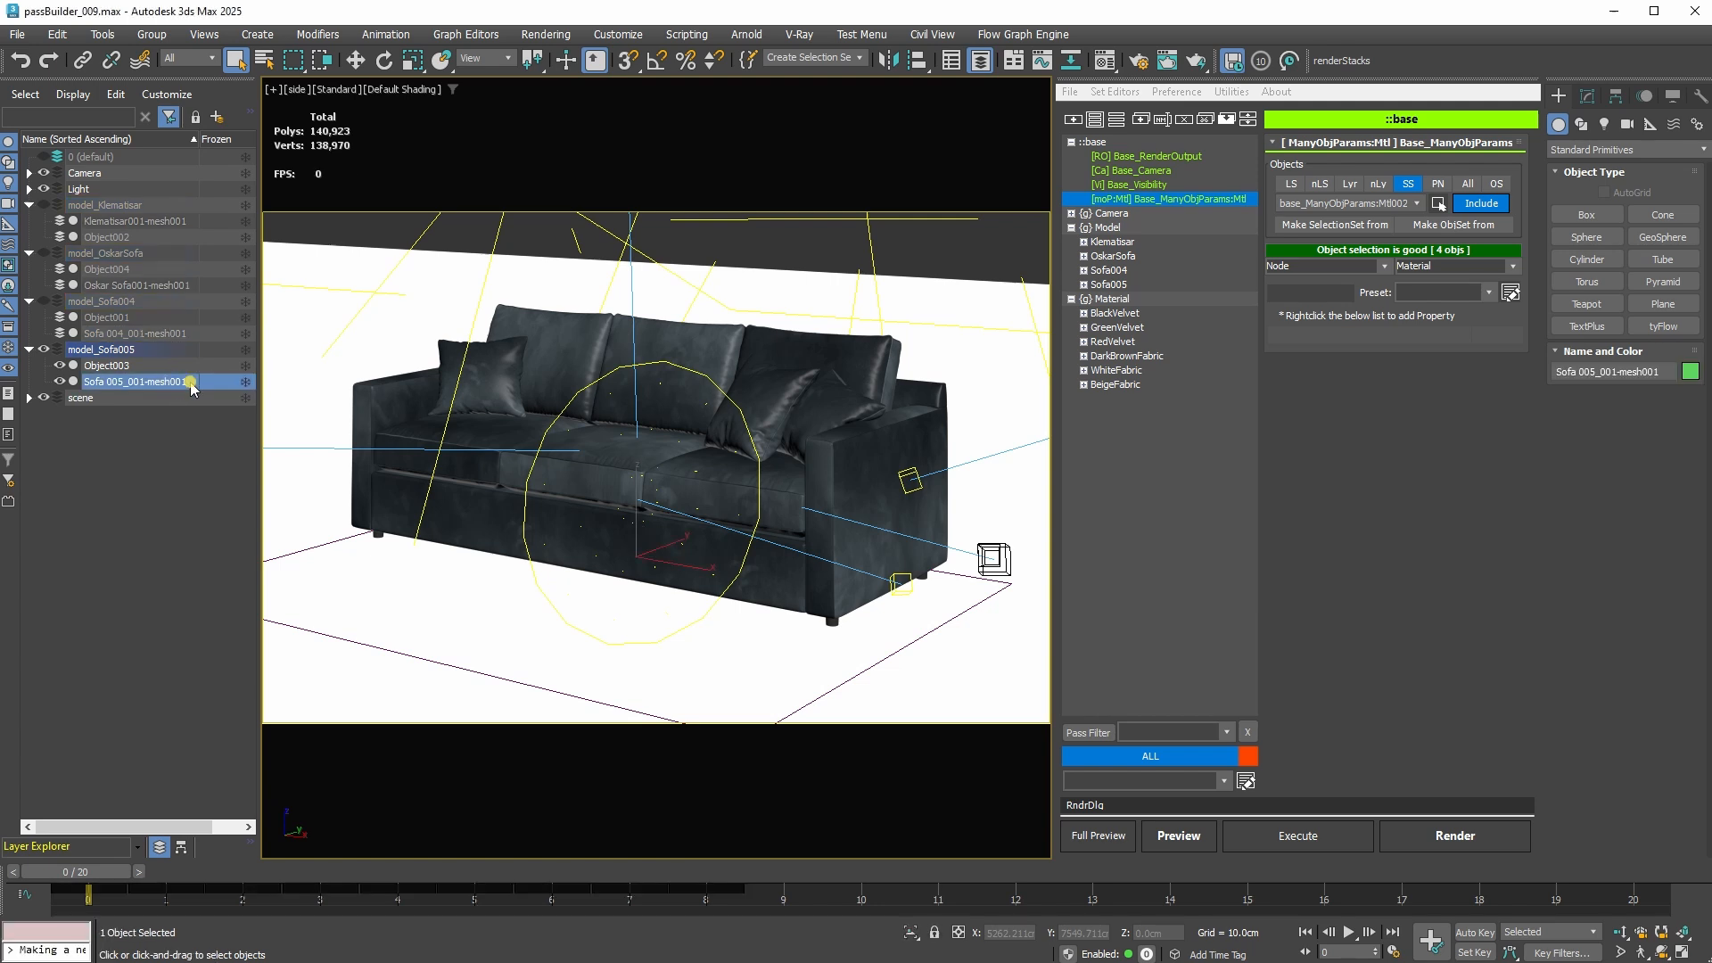
right_click(1400, 334)
click(1437, 340)
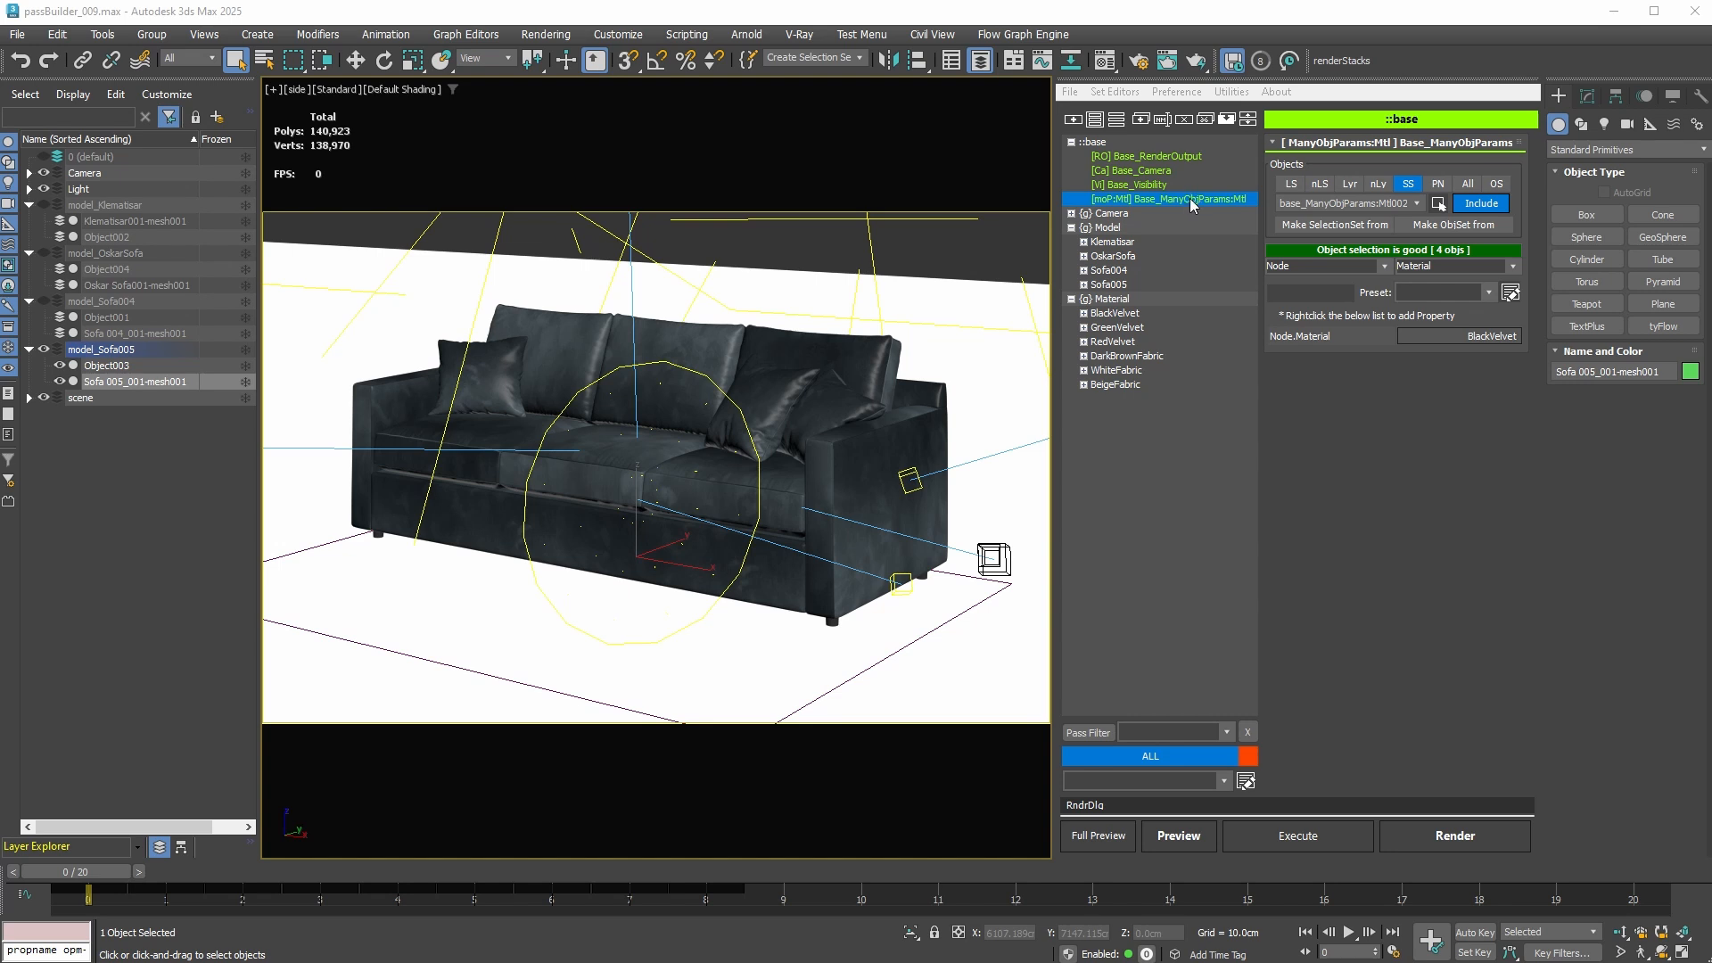
Step: Copy the base ManyObjParams:Mtl pmodifier and paste it into all six material passes, from BlackVelvet to BeigeFabric
right_click(1193, 198)
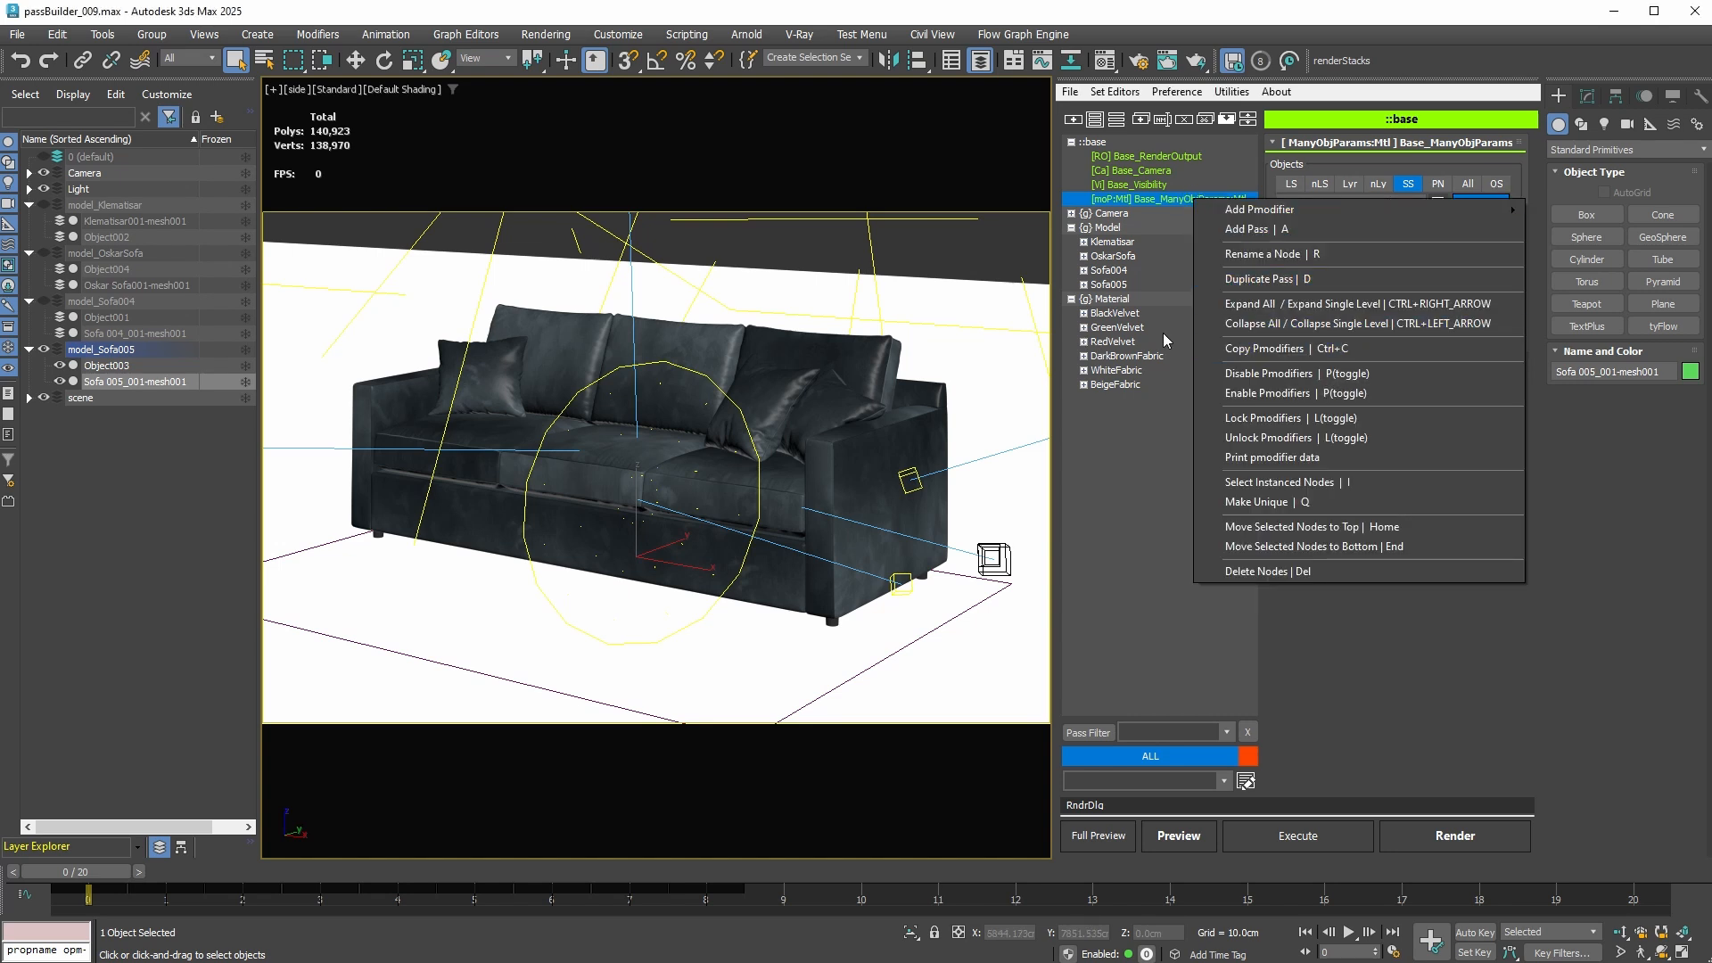
click(1281, 348)
click(1115, 313)
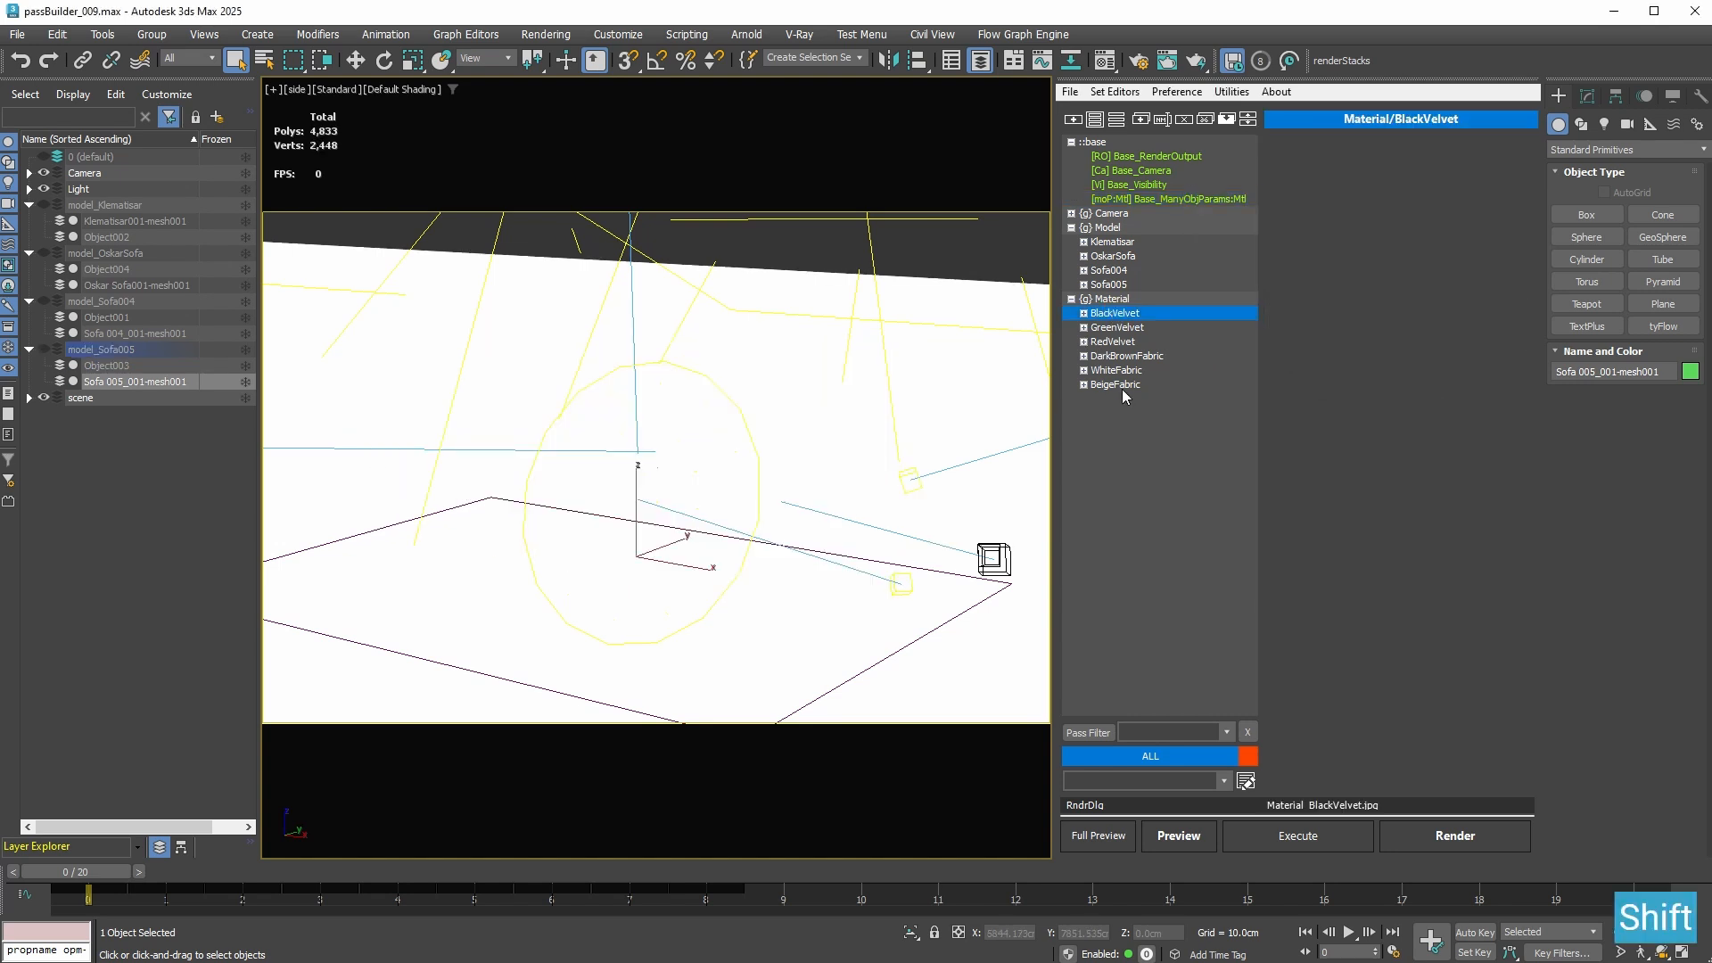
shift+click(1119, 385)
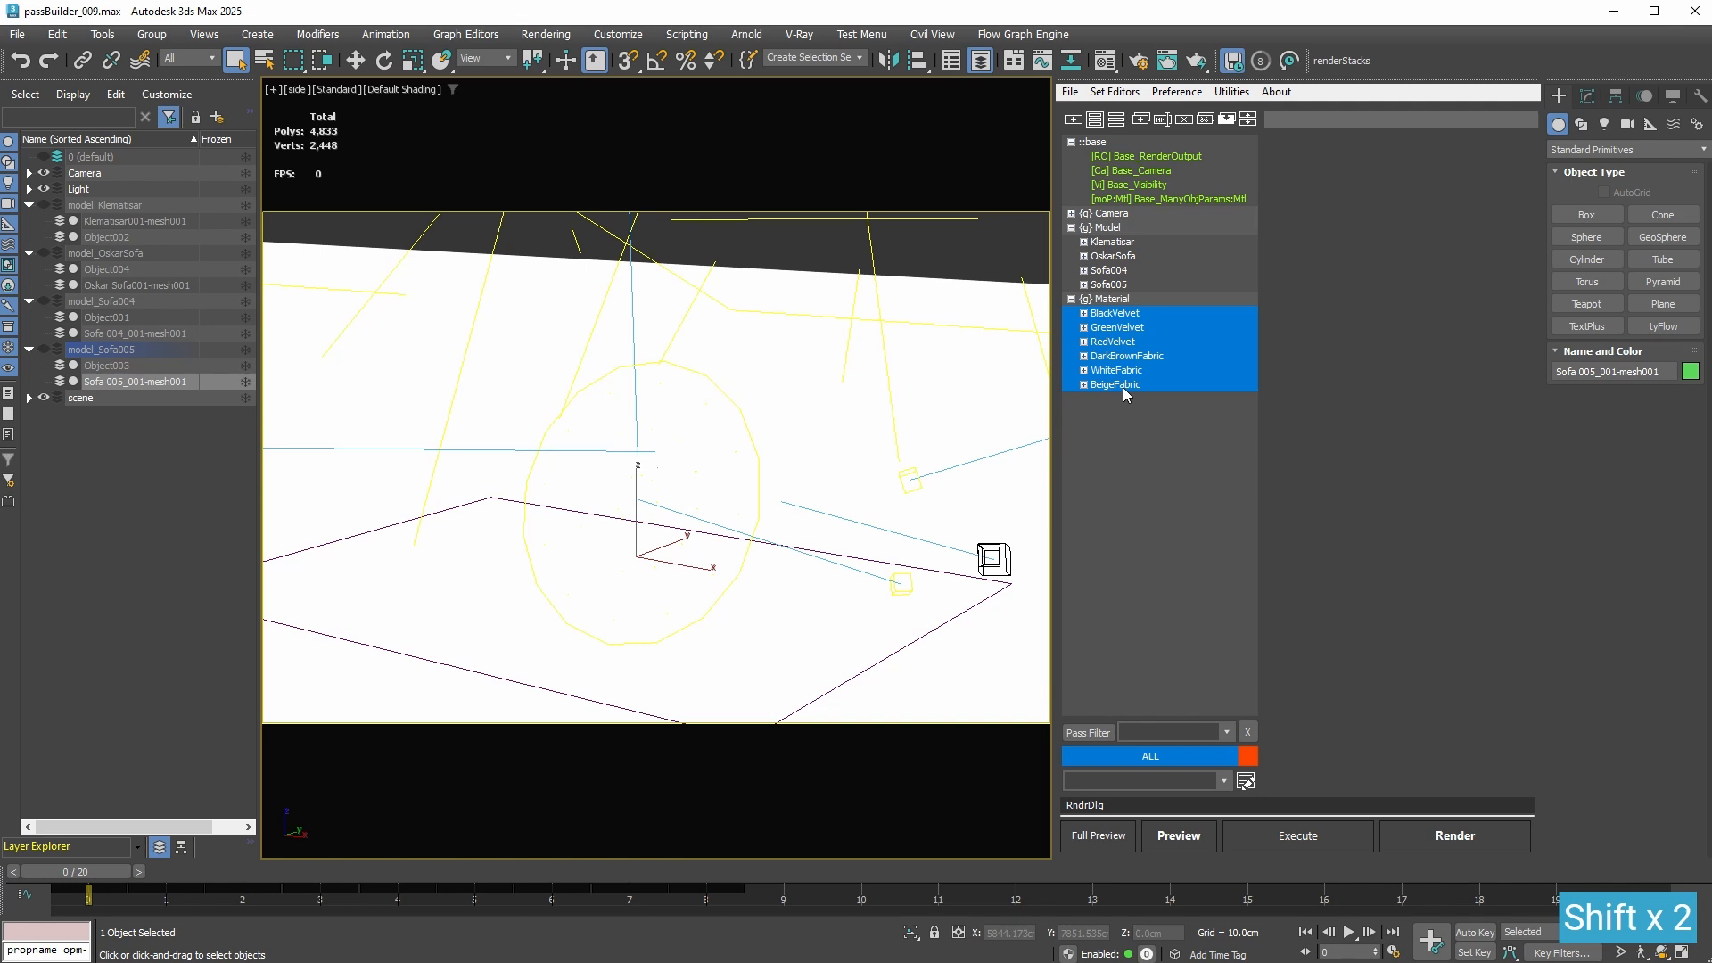
right_click(1126, 341)
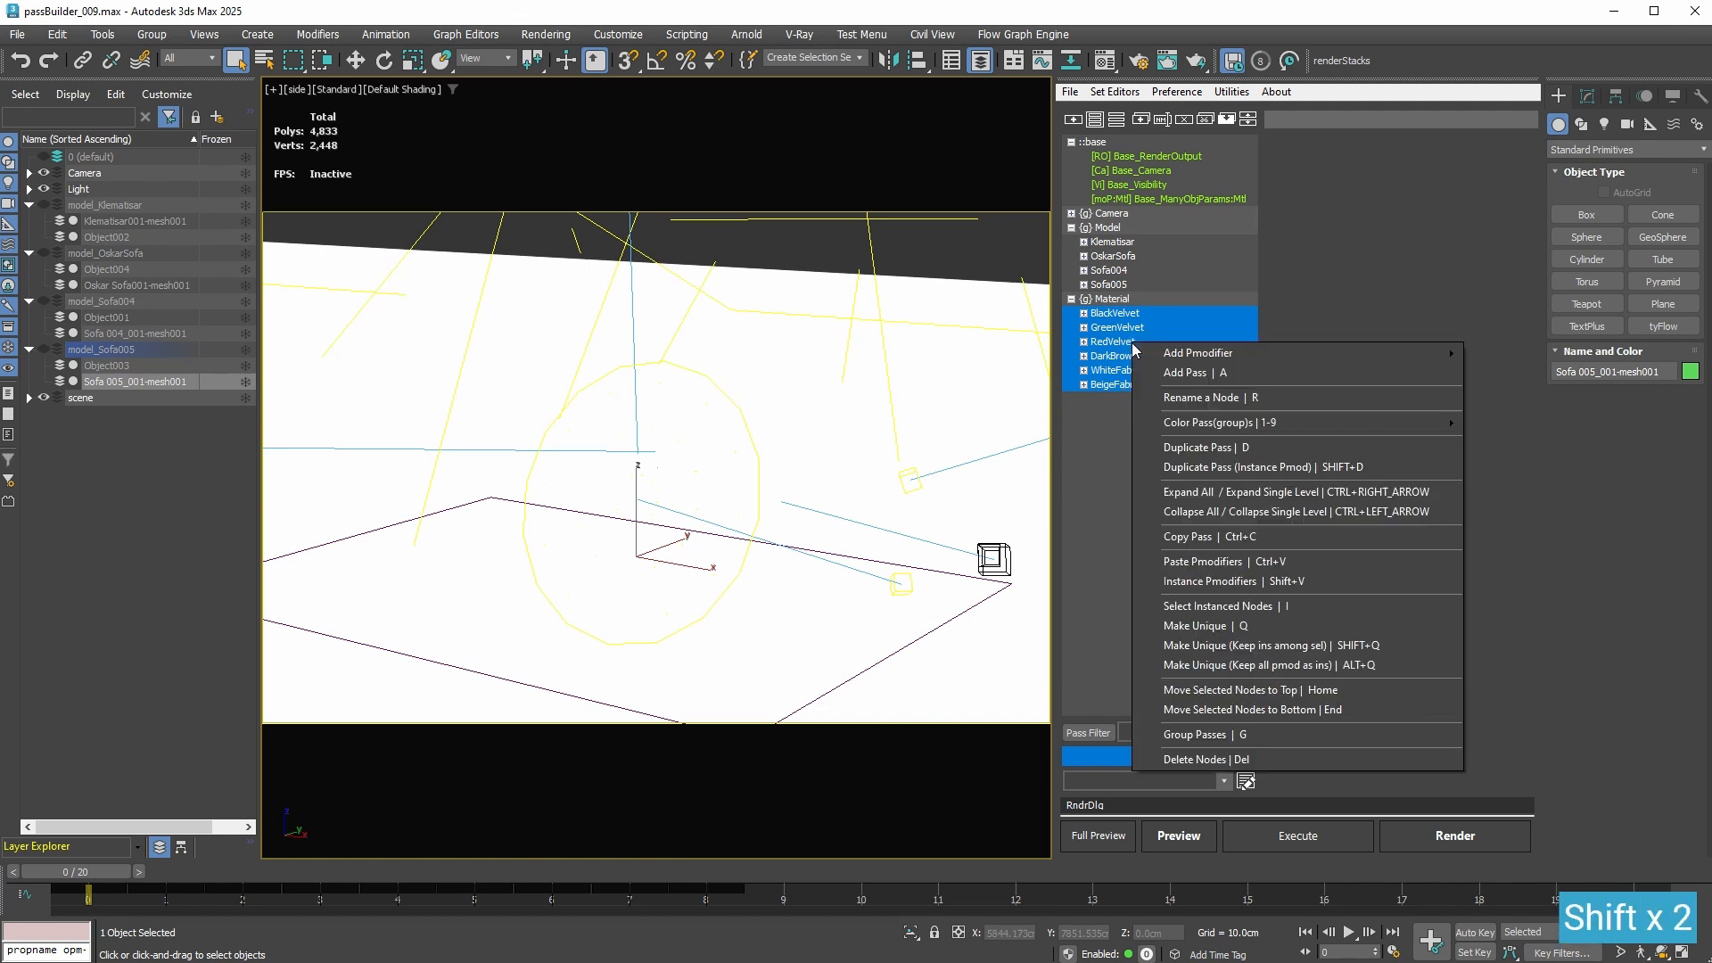
click(1234, 562)
click(1170, 477)
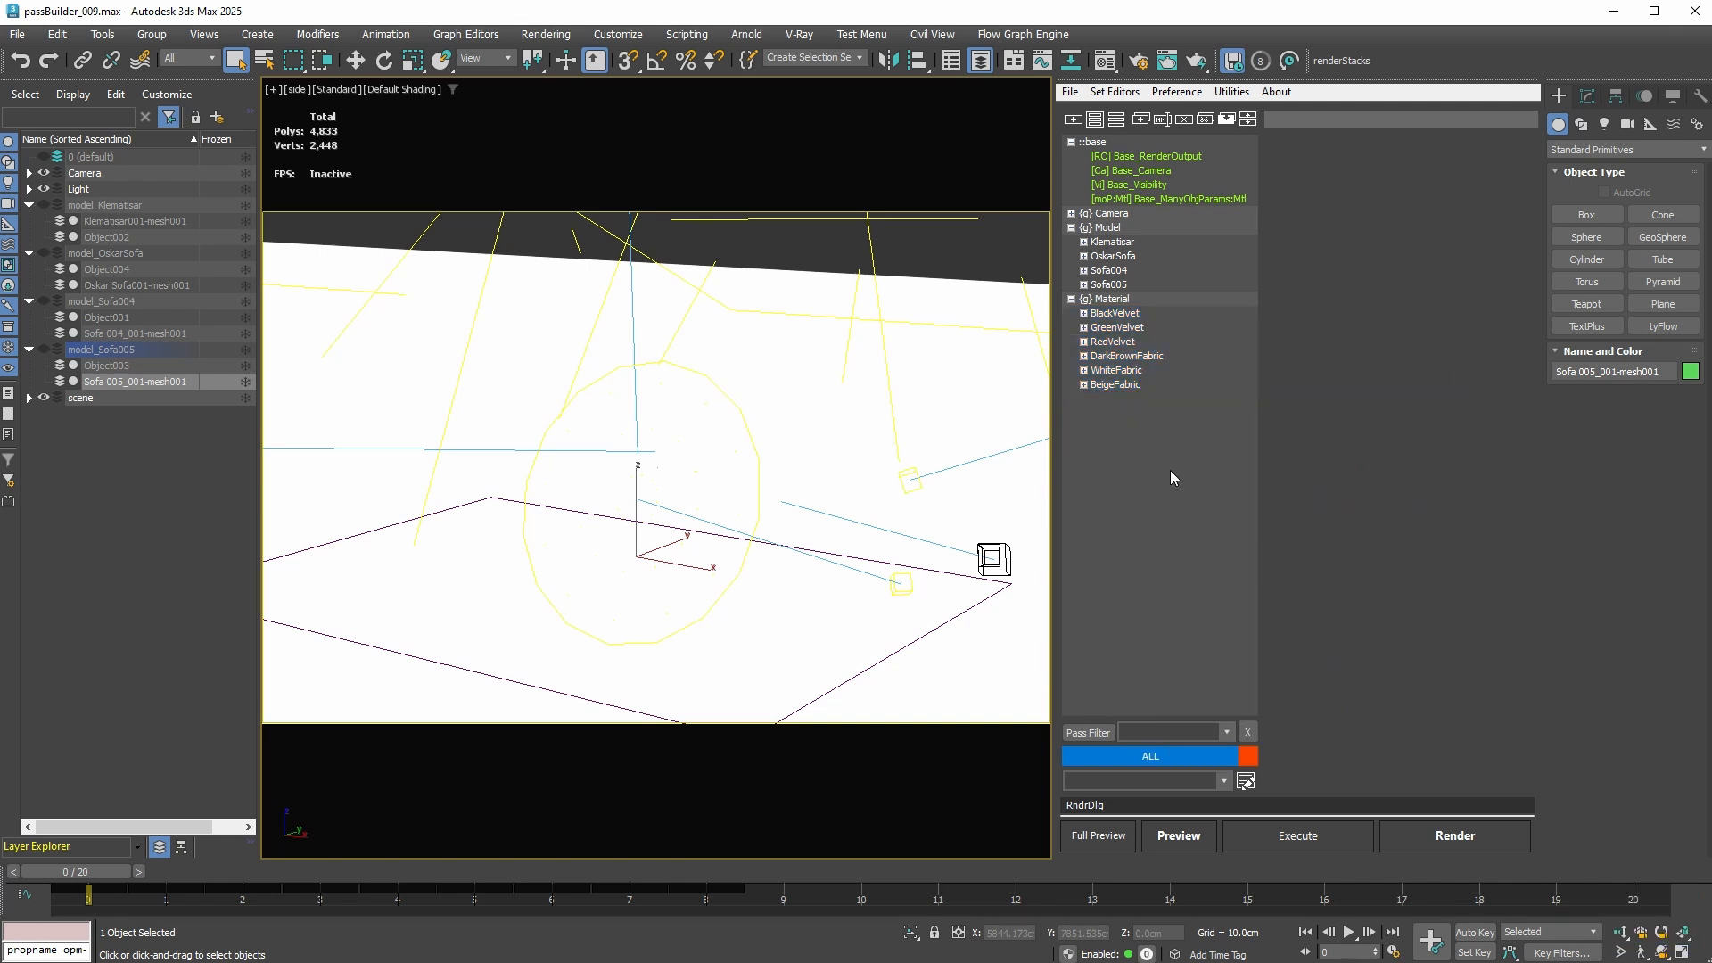
Step: Hide the base pmodifiers in the expanded pass tree and collapse the Camera and Model groups
right_click(1105, 299)
click(1226, 511)
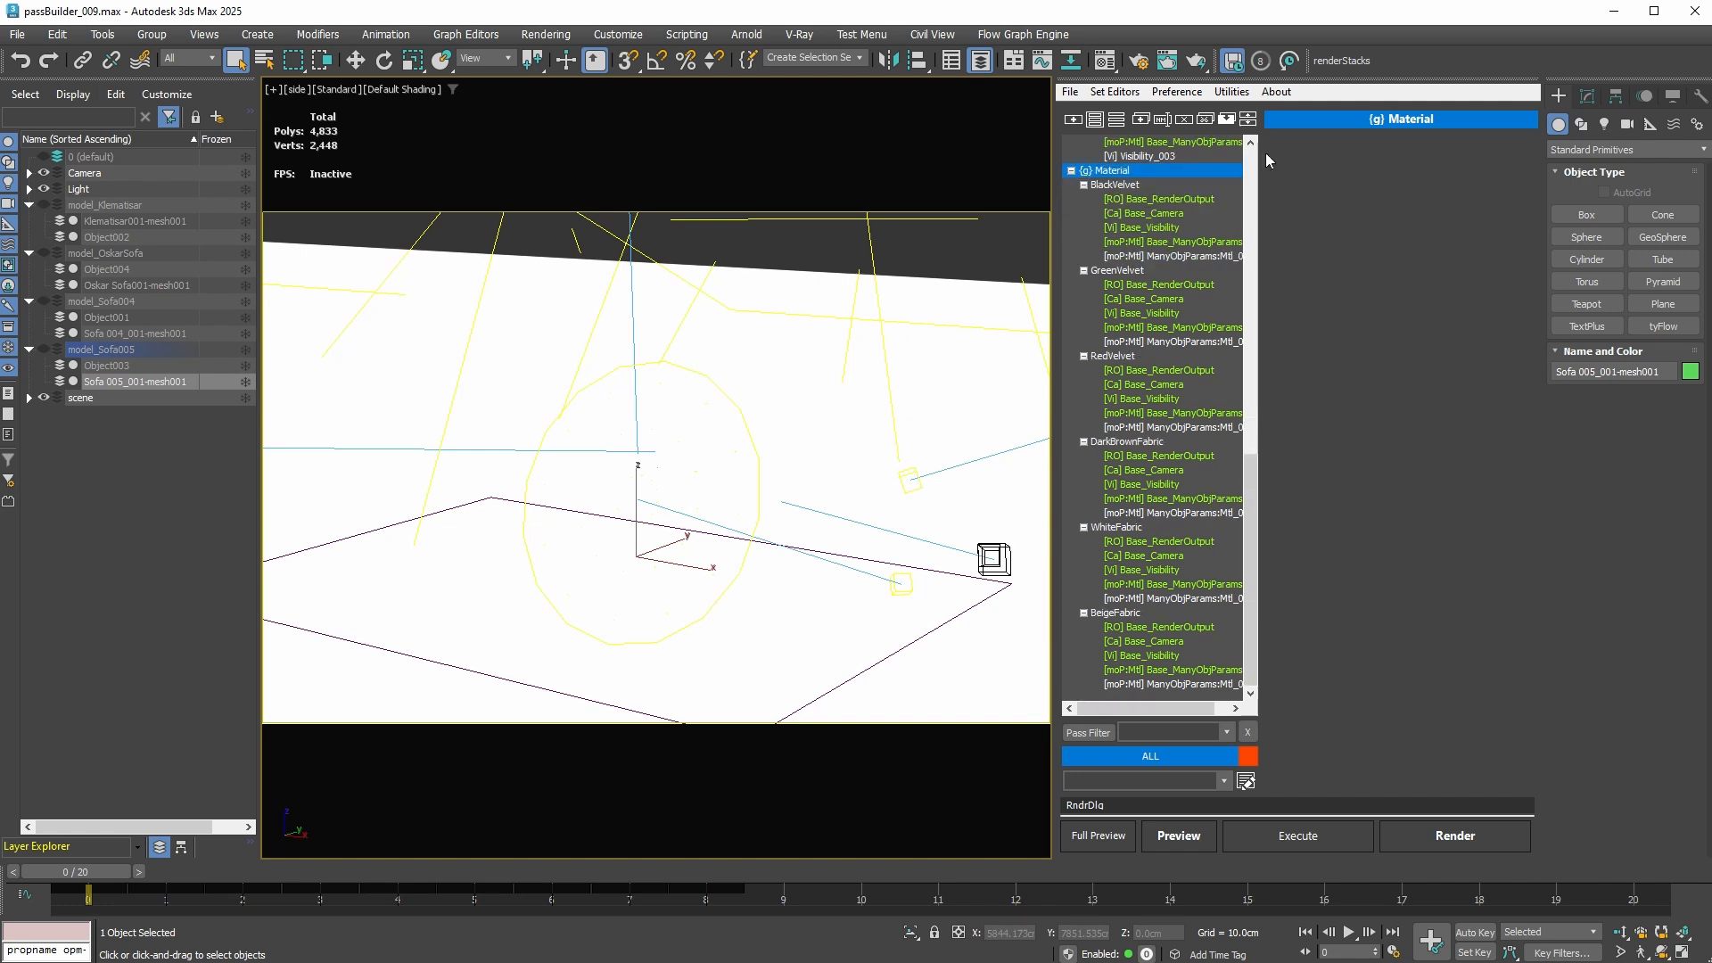
click(1177, 92)
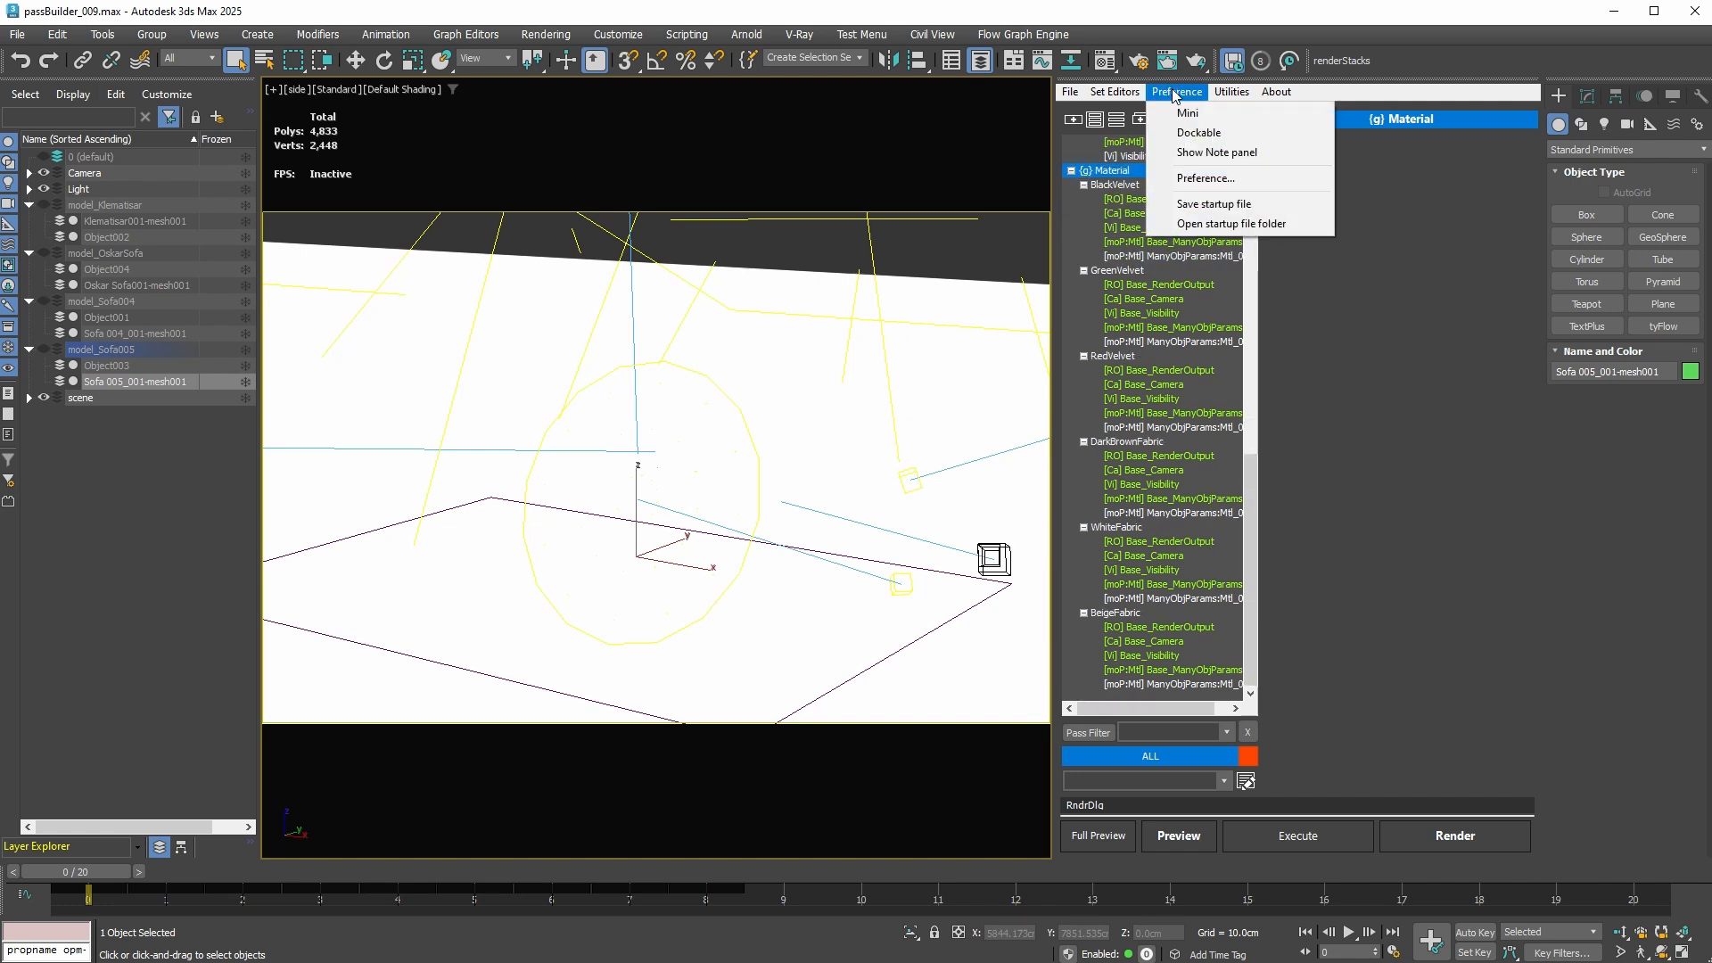
click(1212, 152)
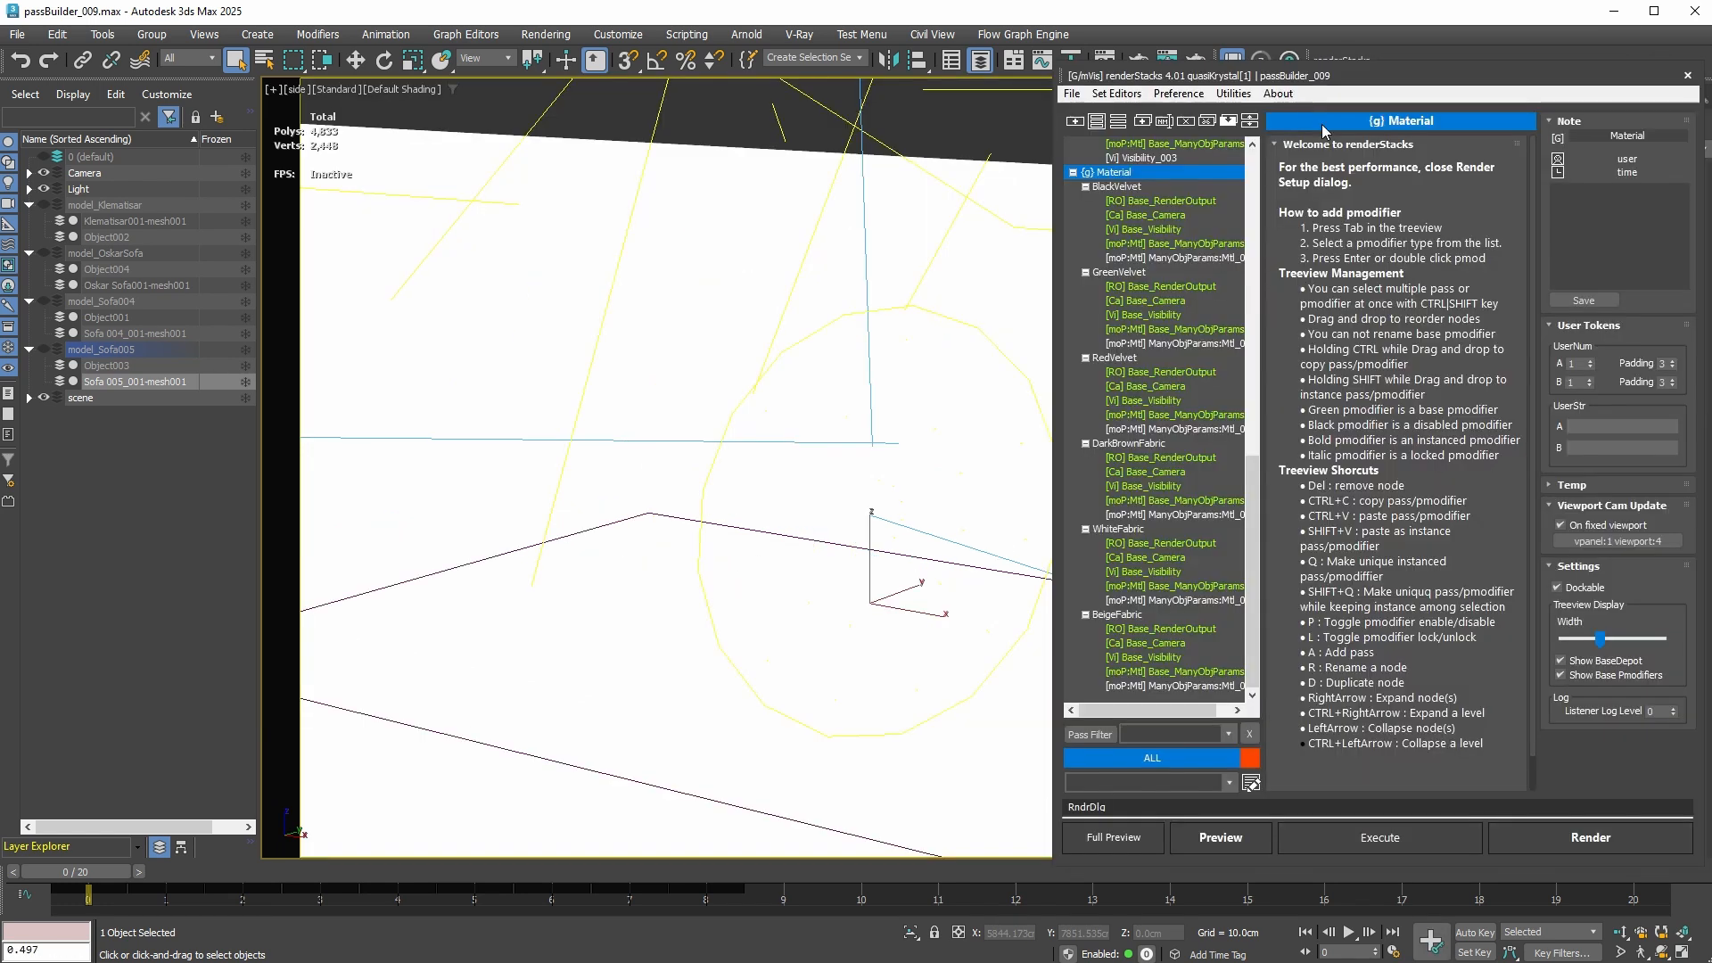
click(1604, 677)
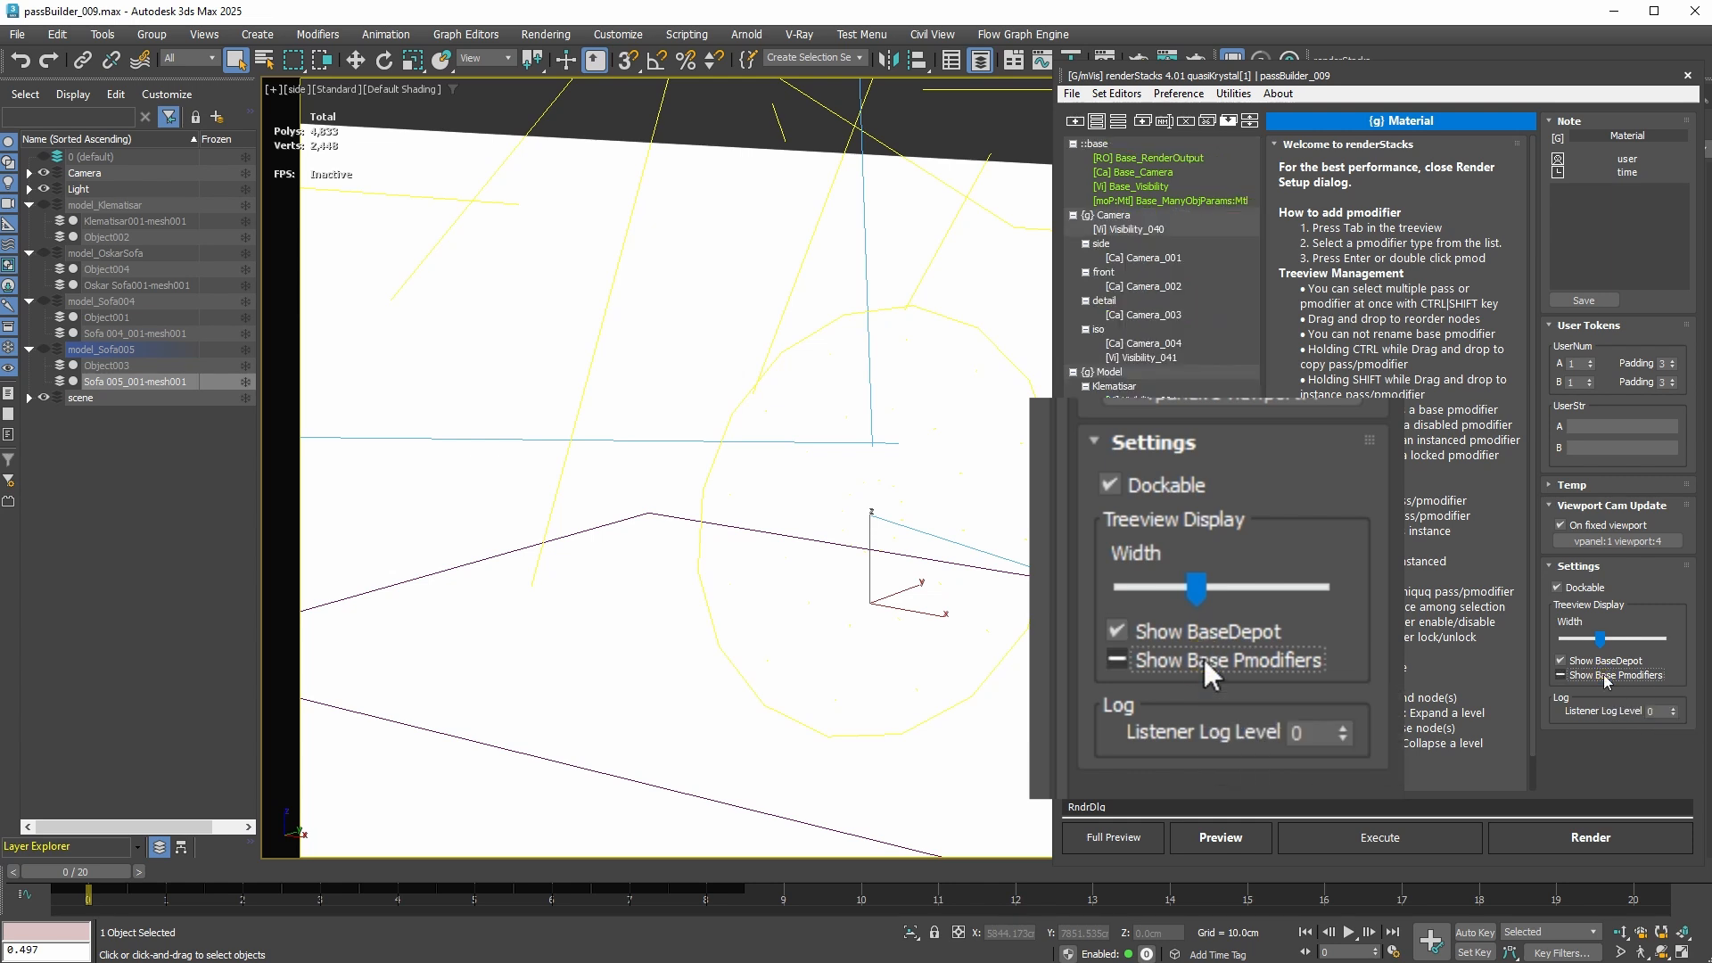
click(1073, 215)
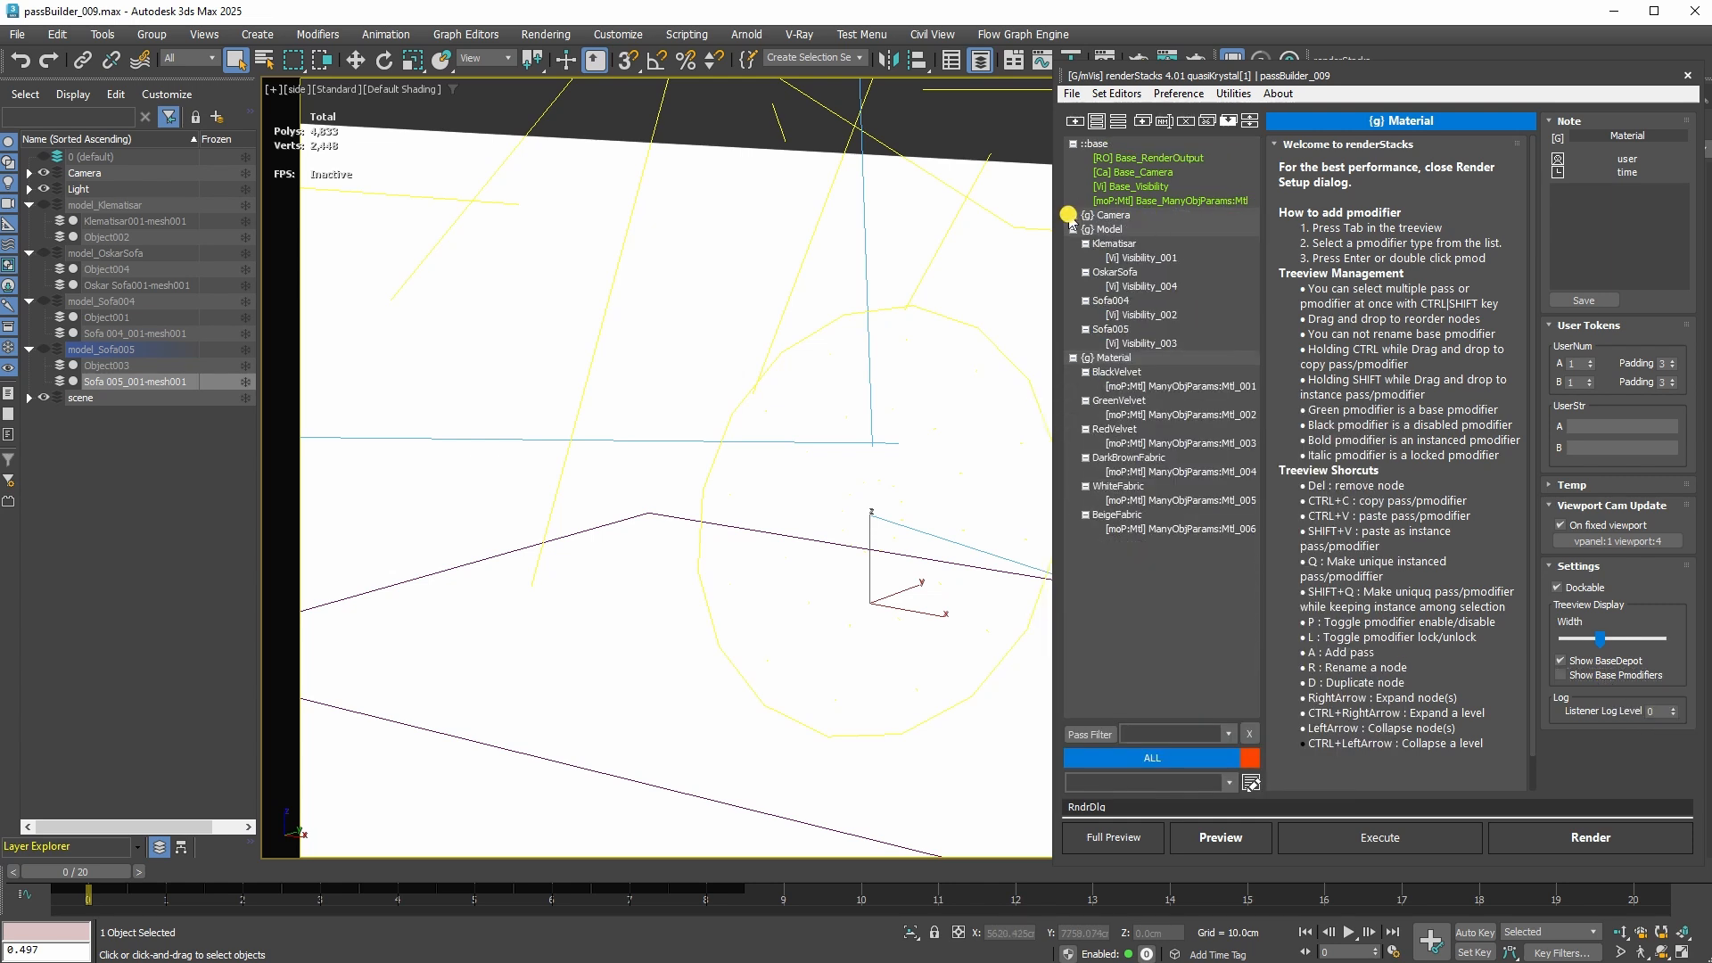
click(1073, 229)
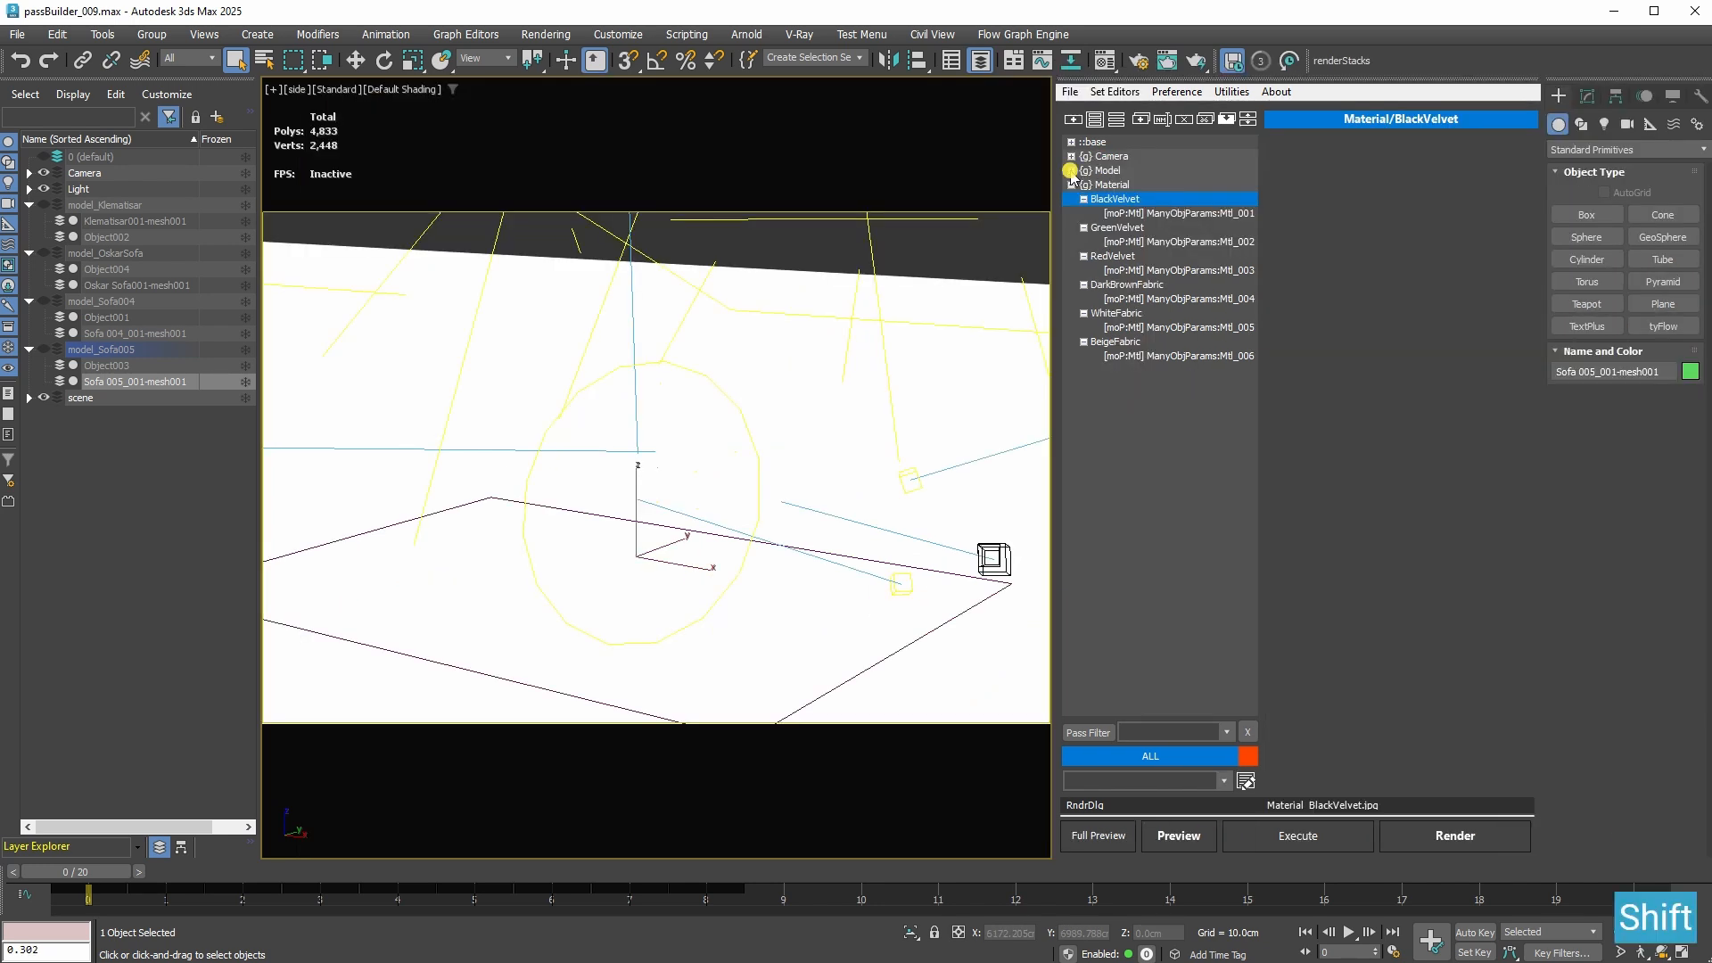
Step: Copy the Klematisar model pass's Visibility pmodifier onto the Material group
shift+click(1077, 174)
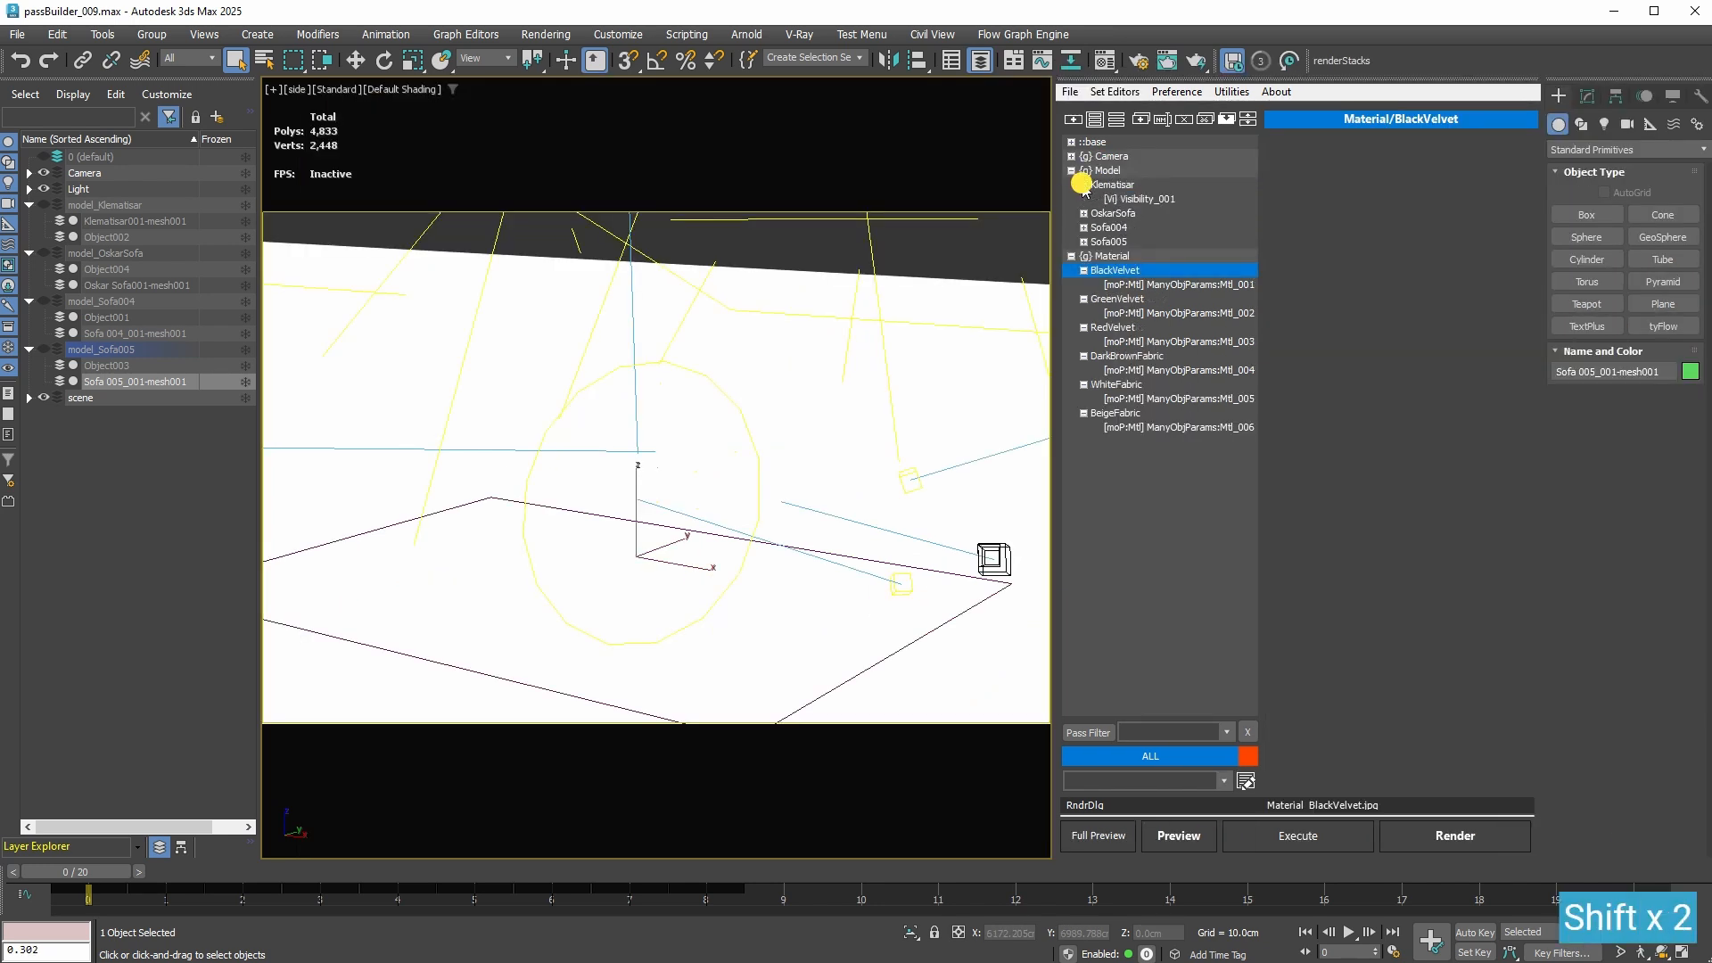
click(1148, 200)
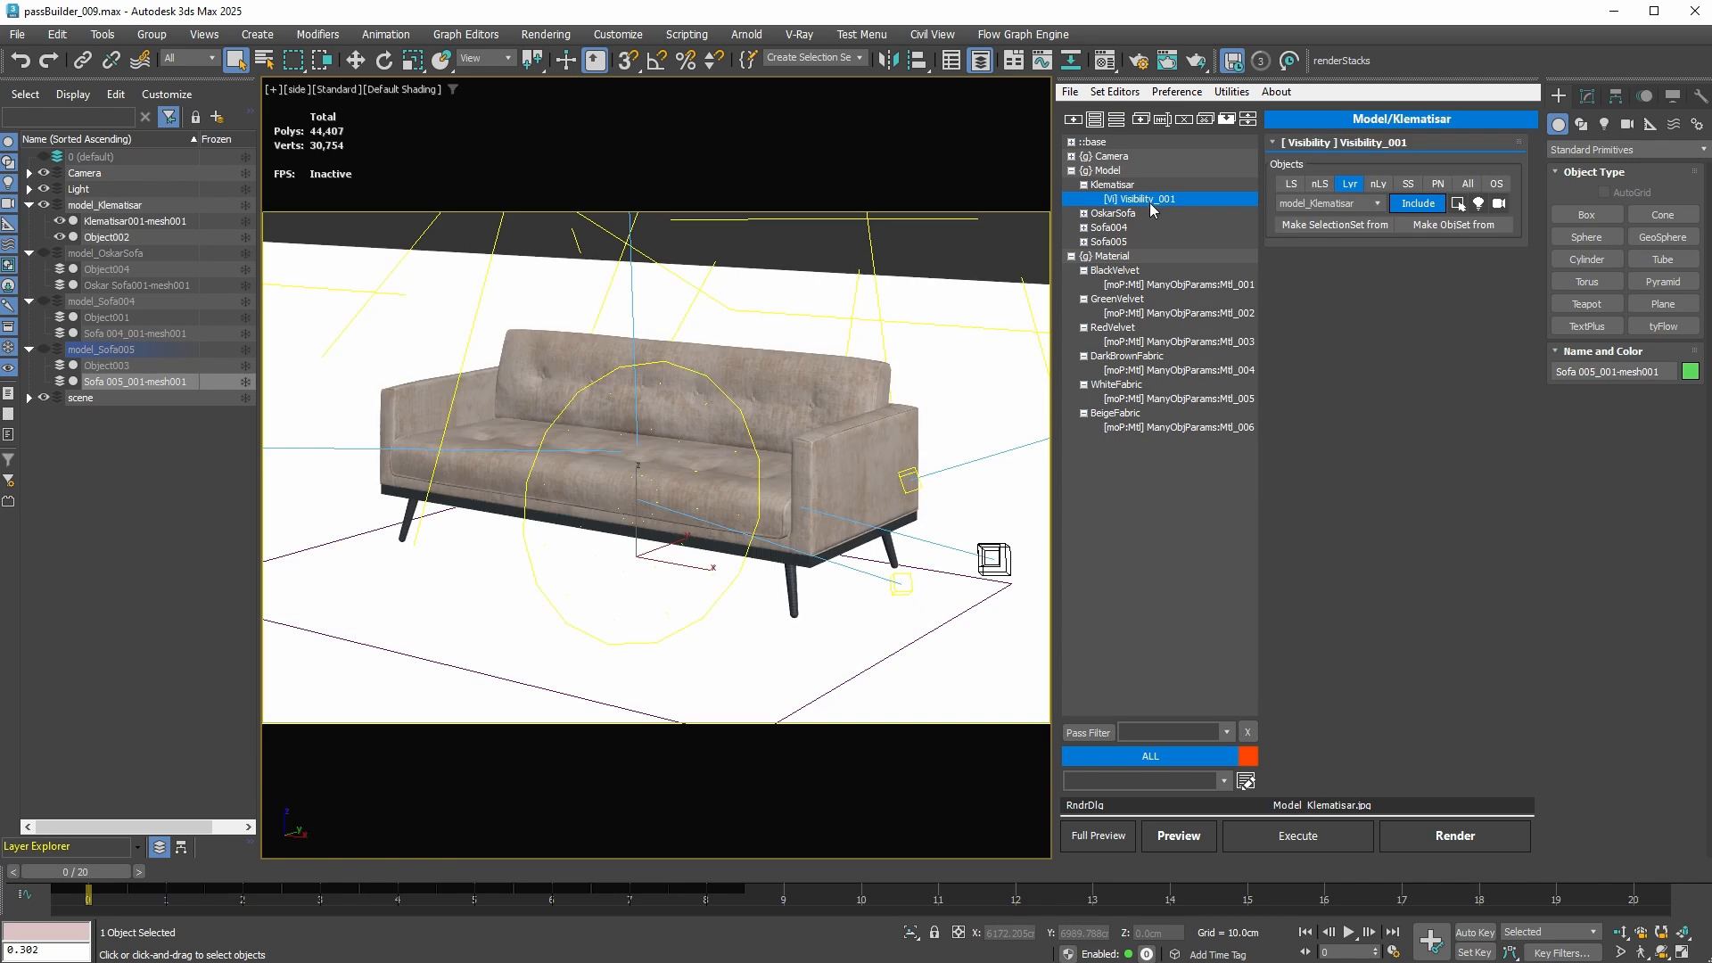
drag(1150, 206, 1135, 258)
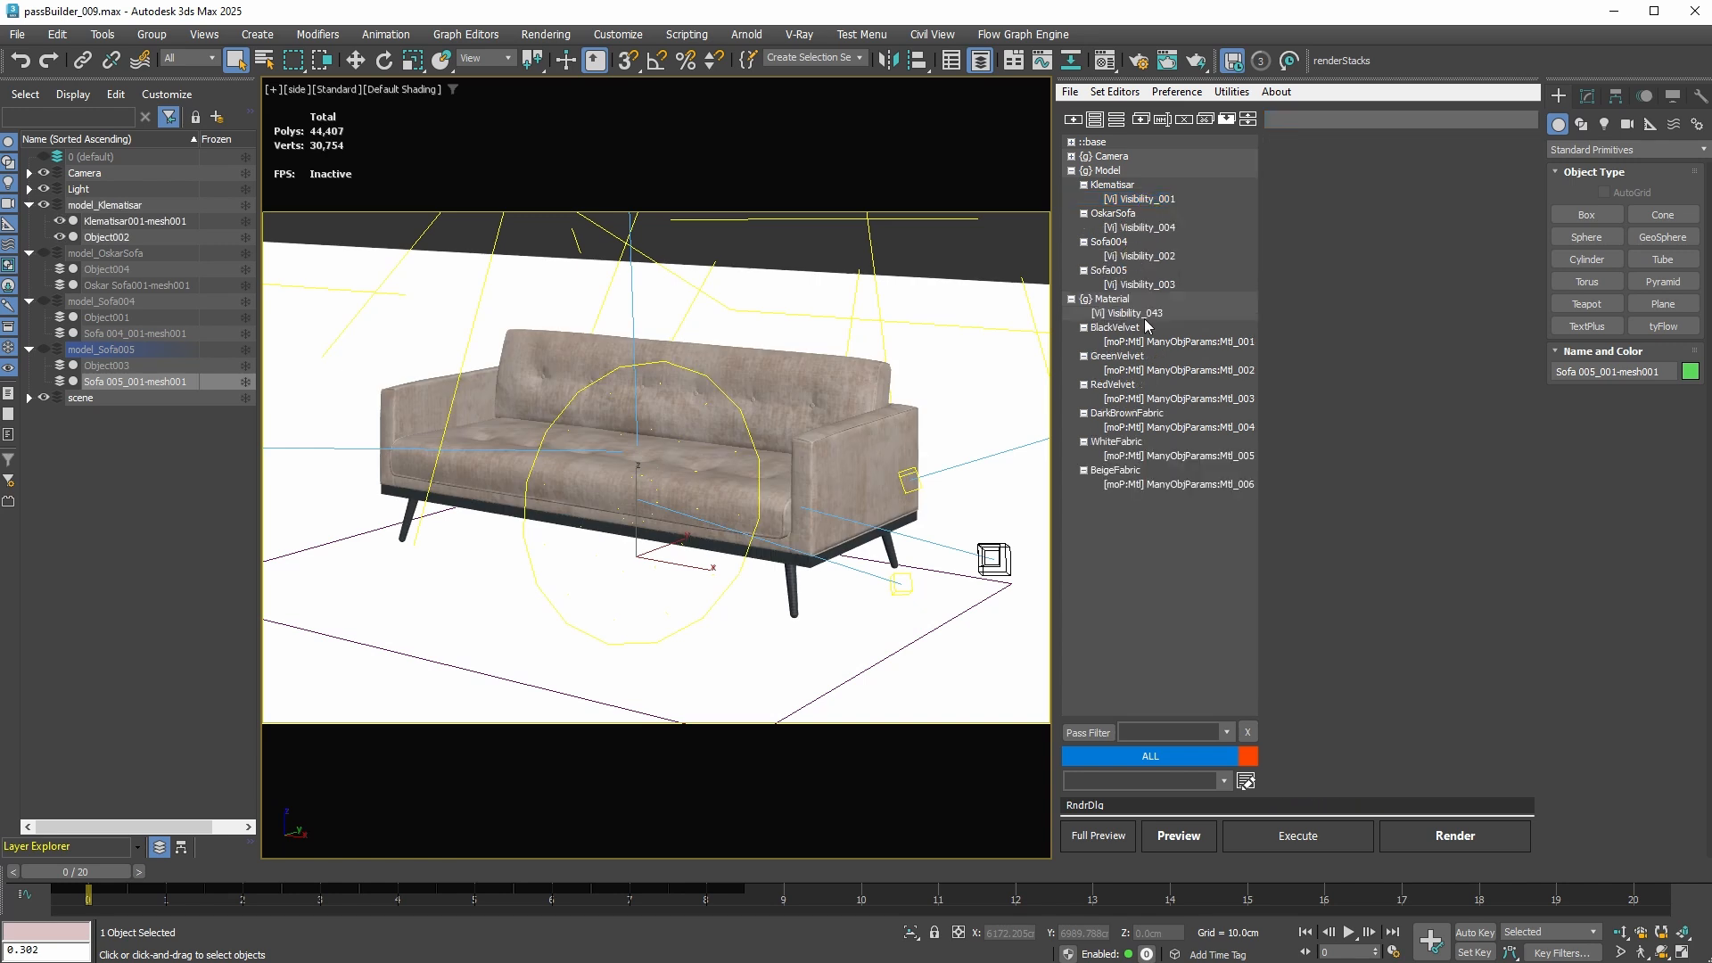
click(1070, 170)
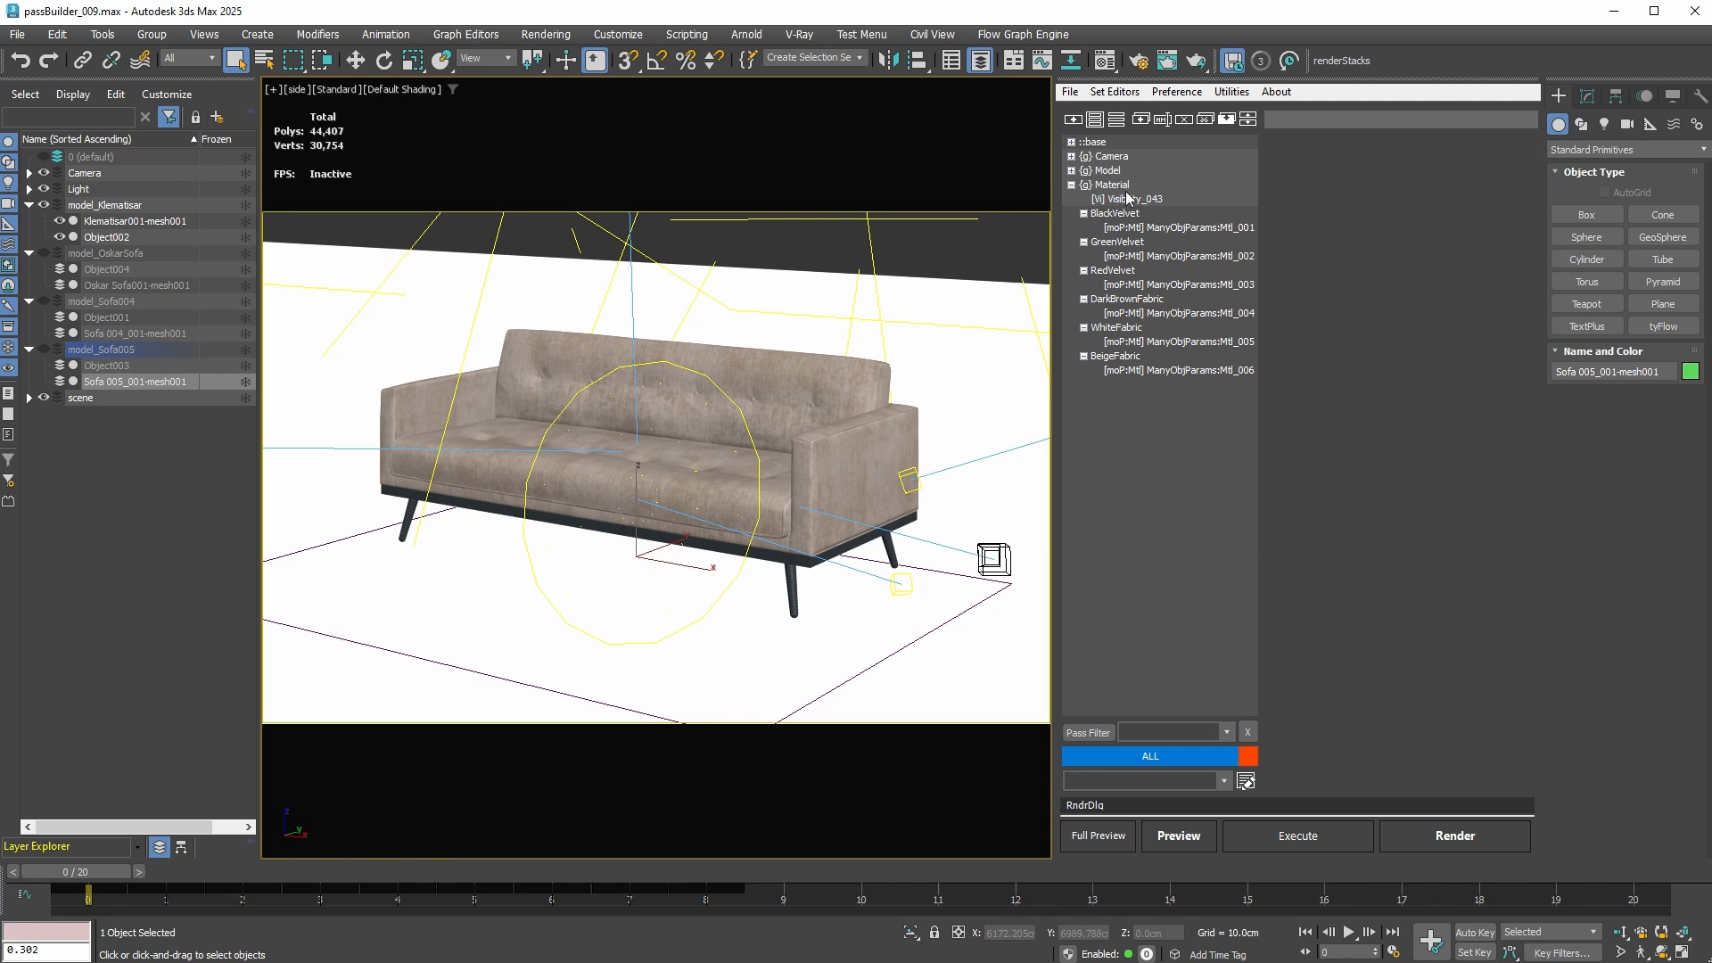
click(1128, 216)
click(1139, 242)
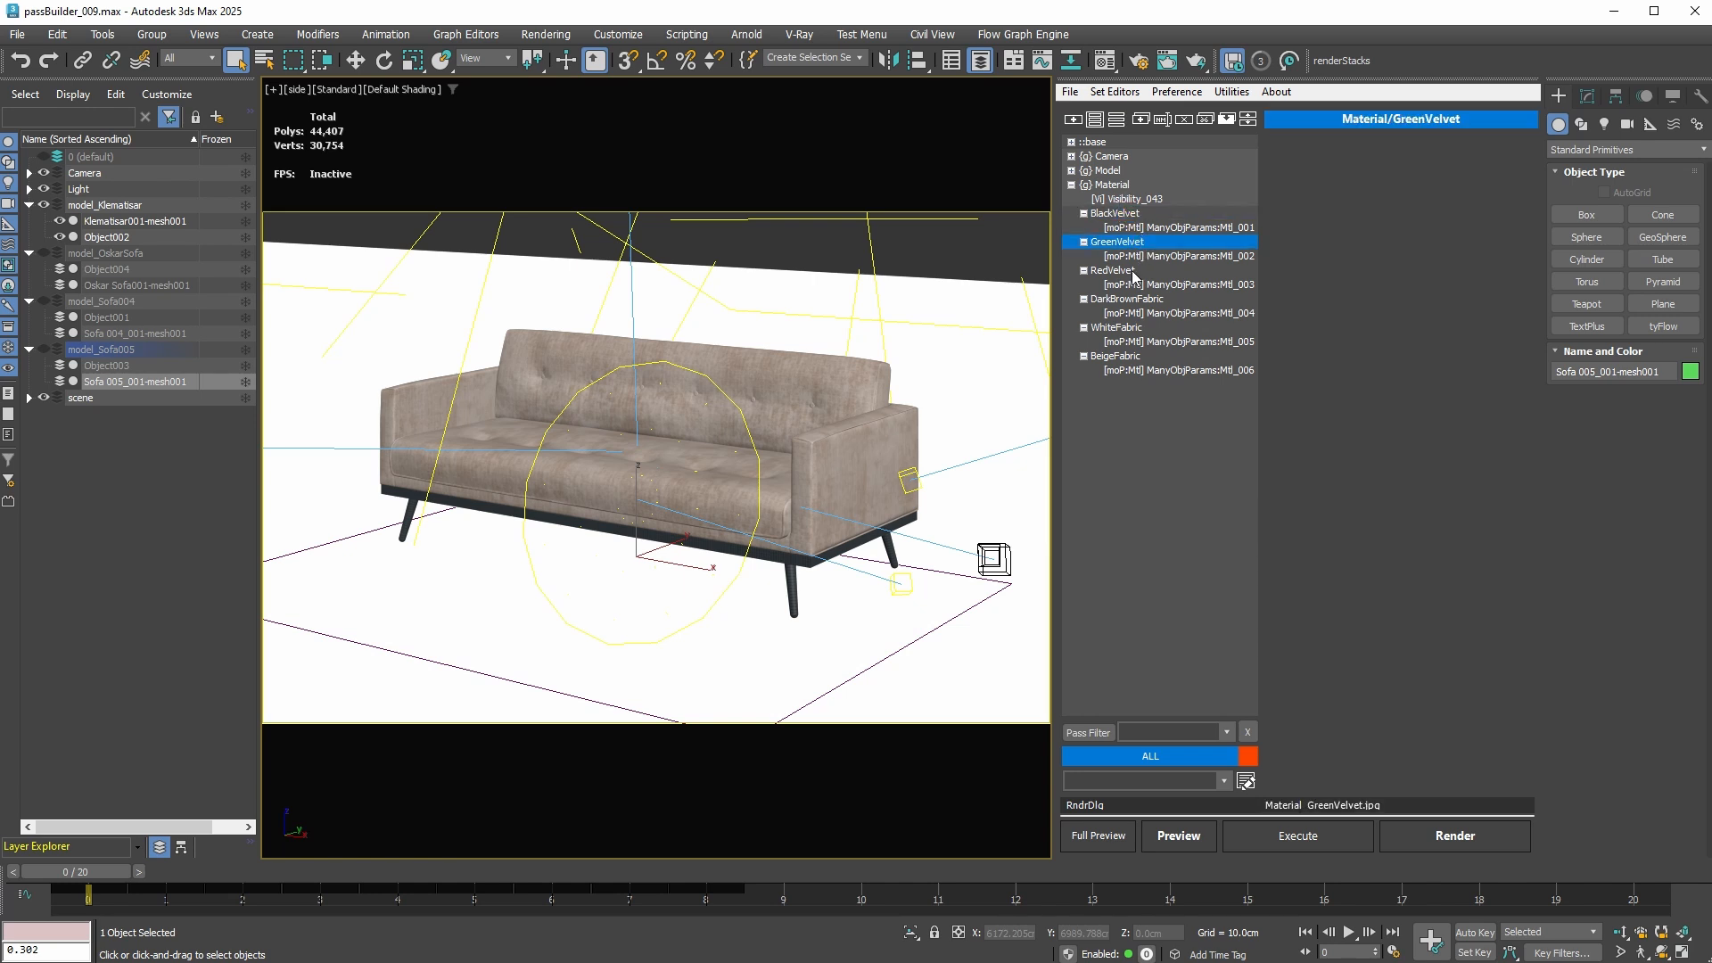
click(1129, 271)
Step: Set Node.Material in the BlackVelvet pass to the BlackVelvet material from the Classic Material Editor's active slot
double_click(1163, 369)
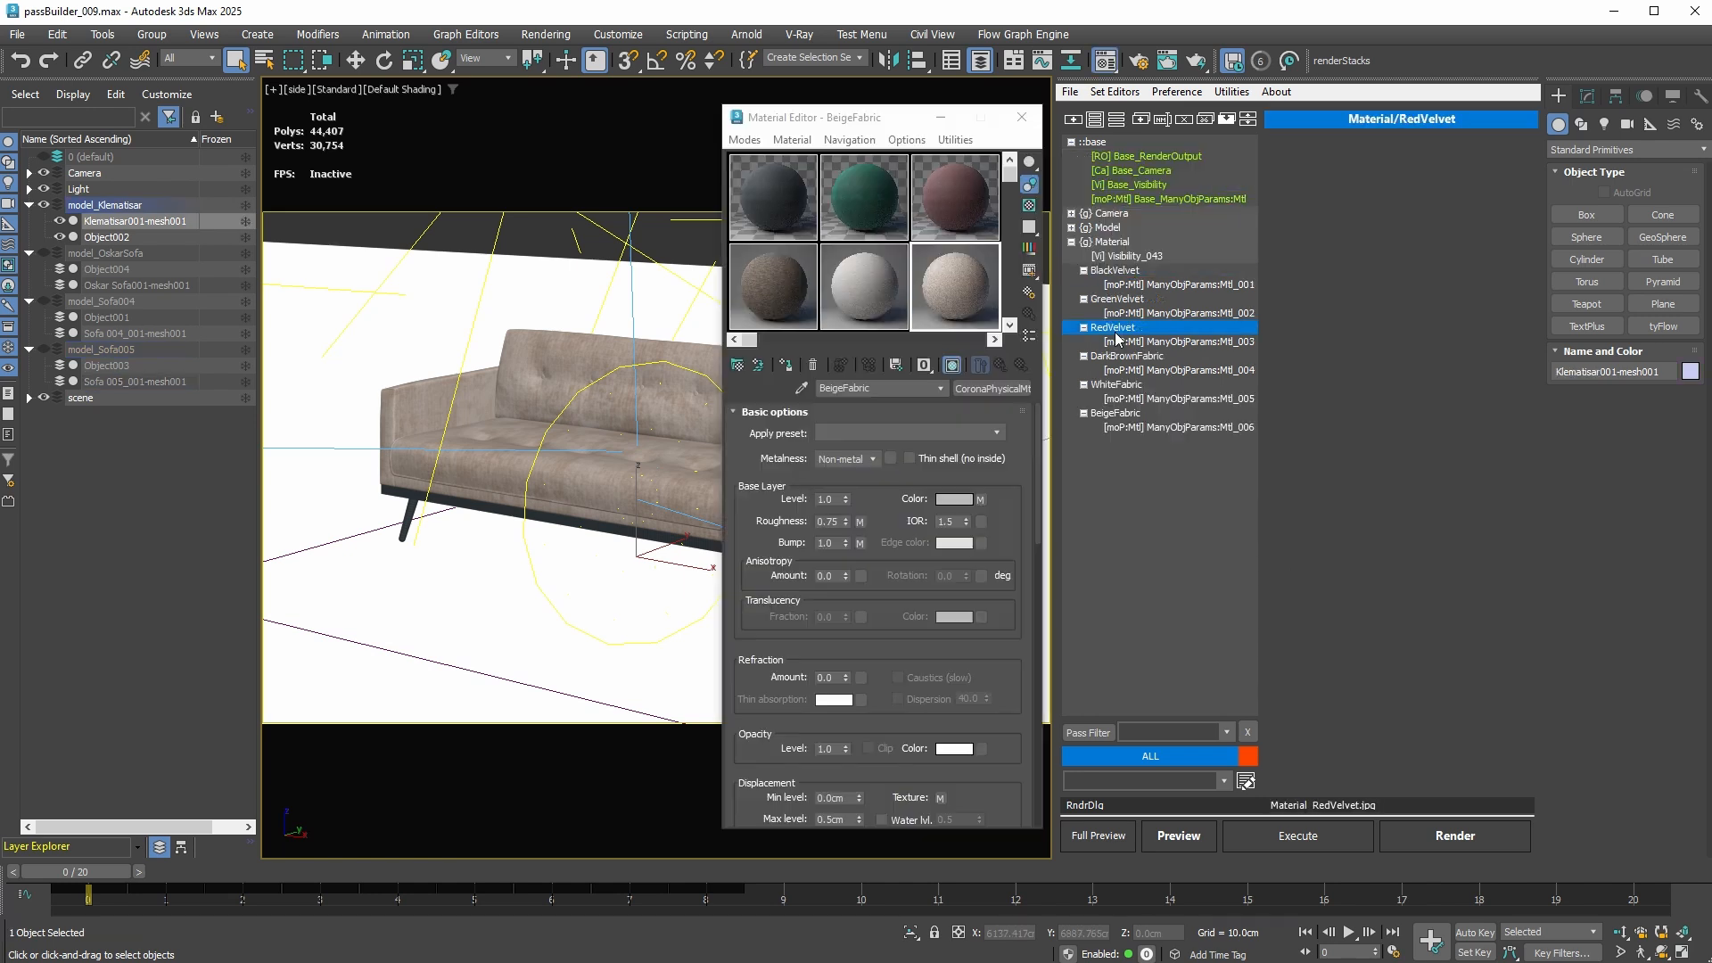
click(1131, 285)
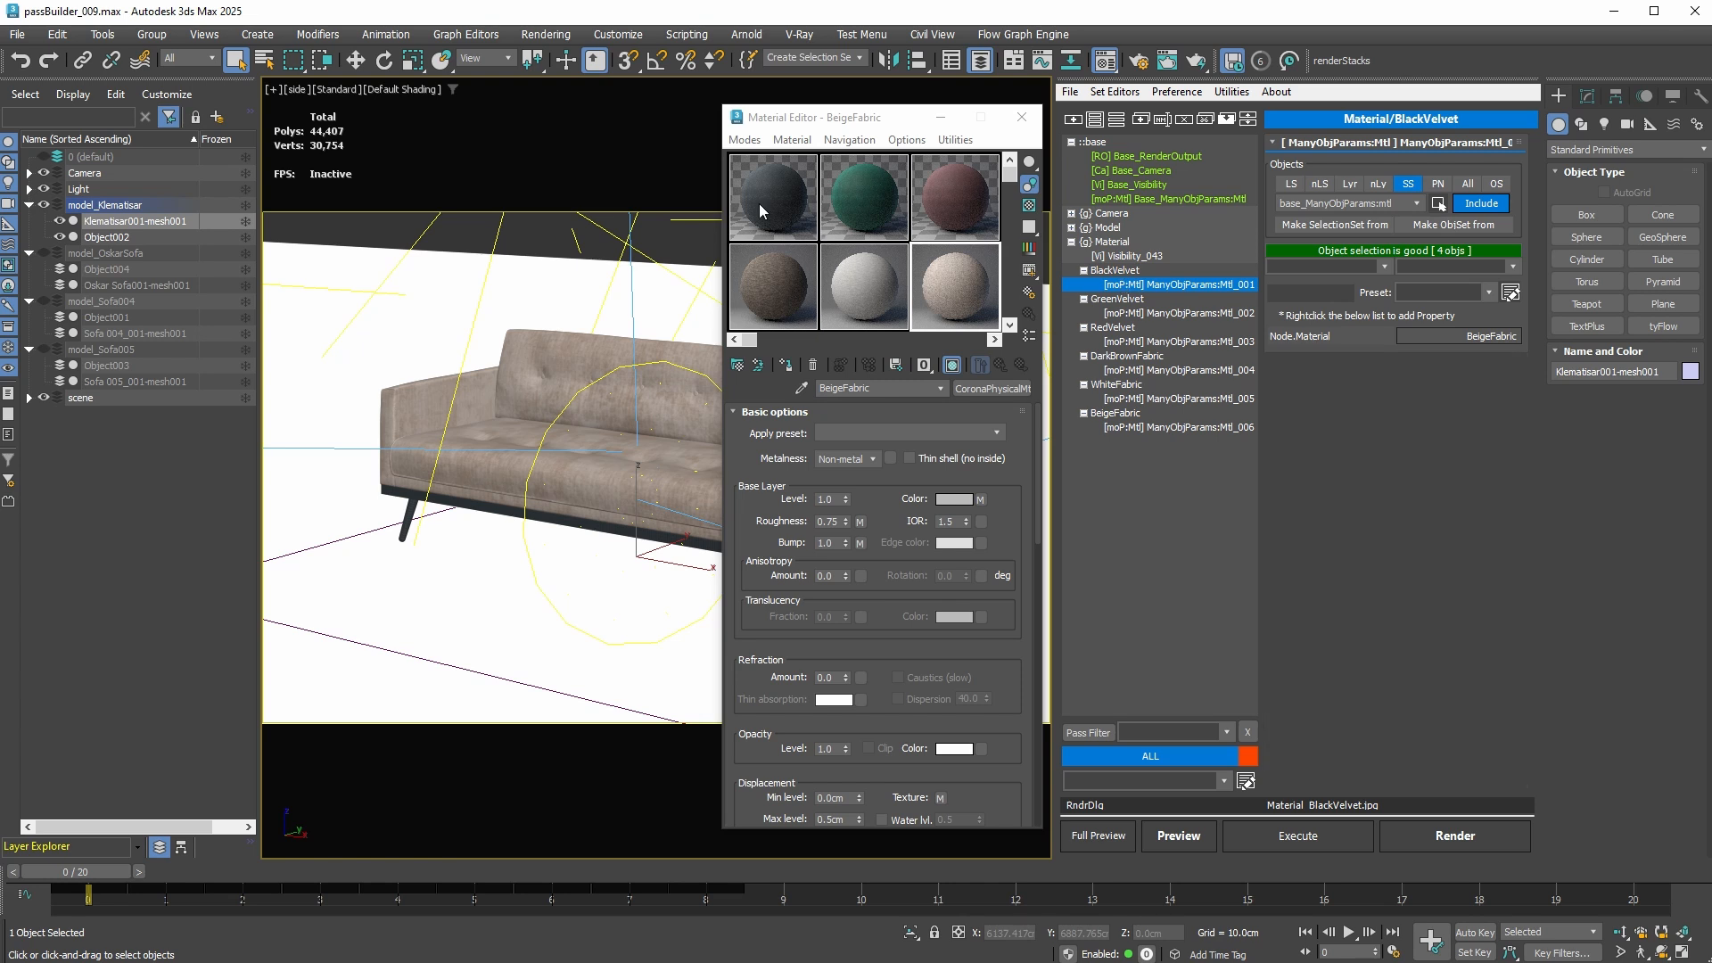
click(793, 212)
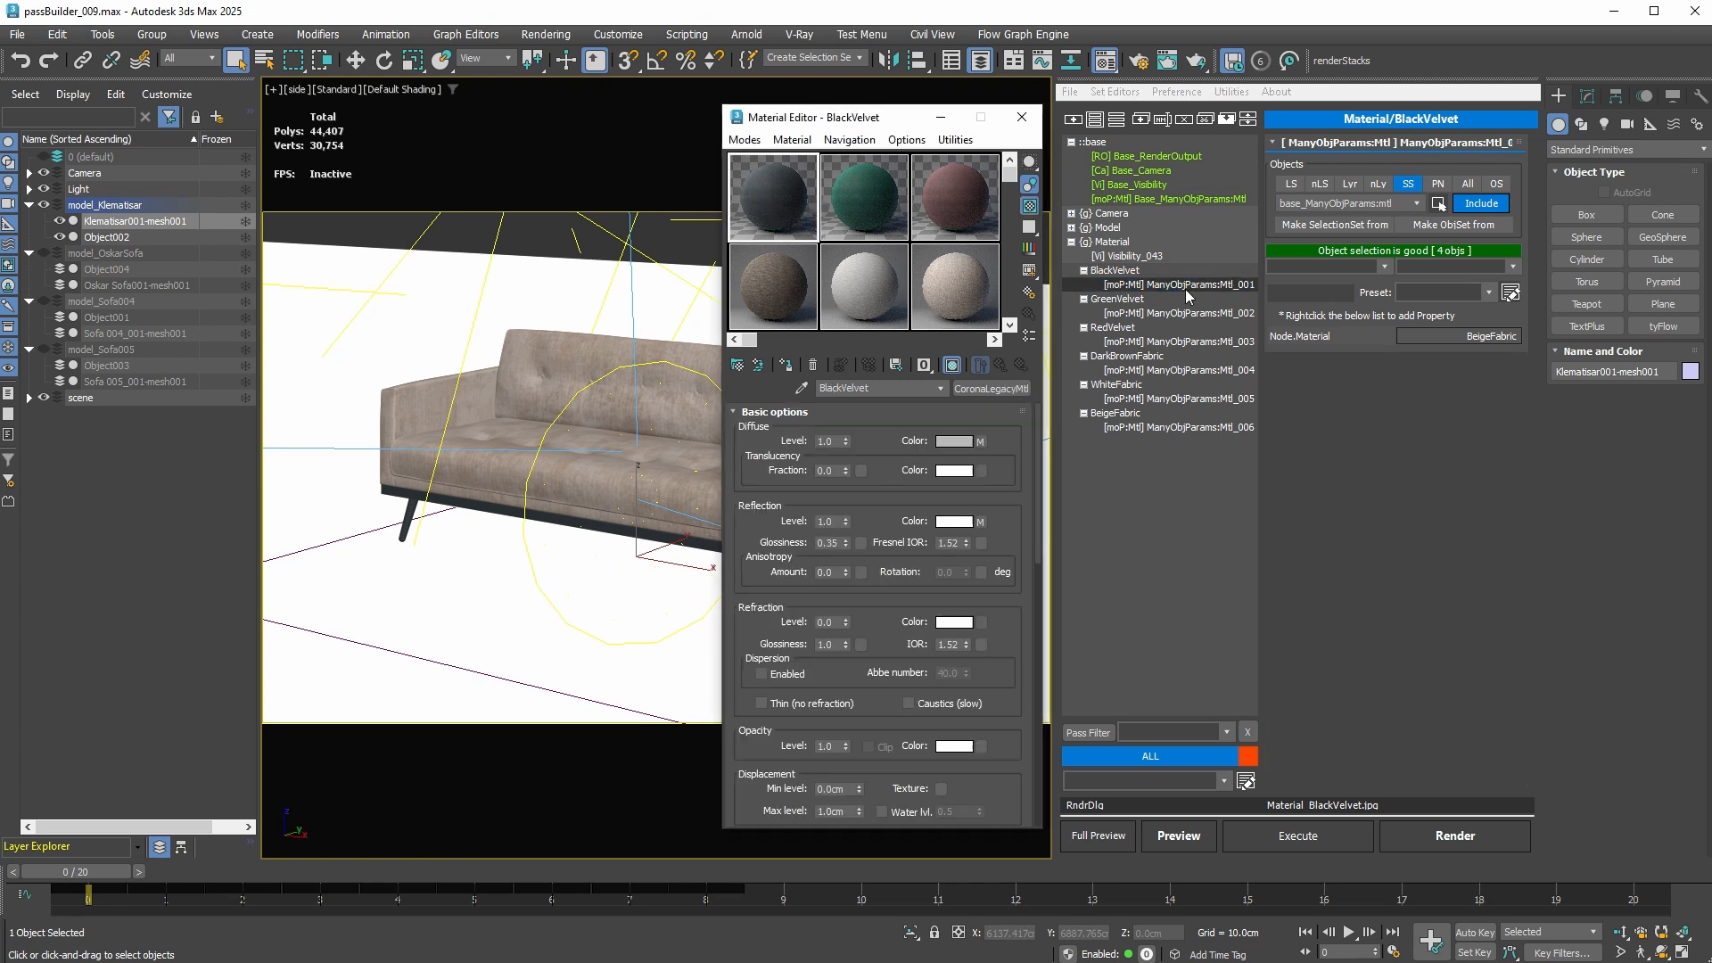
right_click(1483, 337)
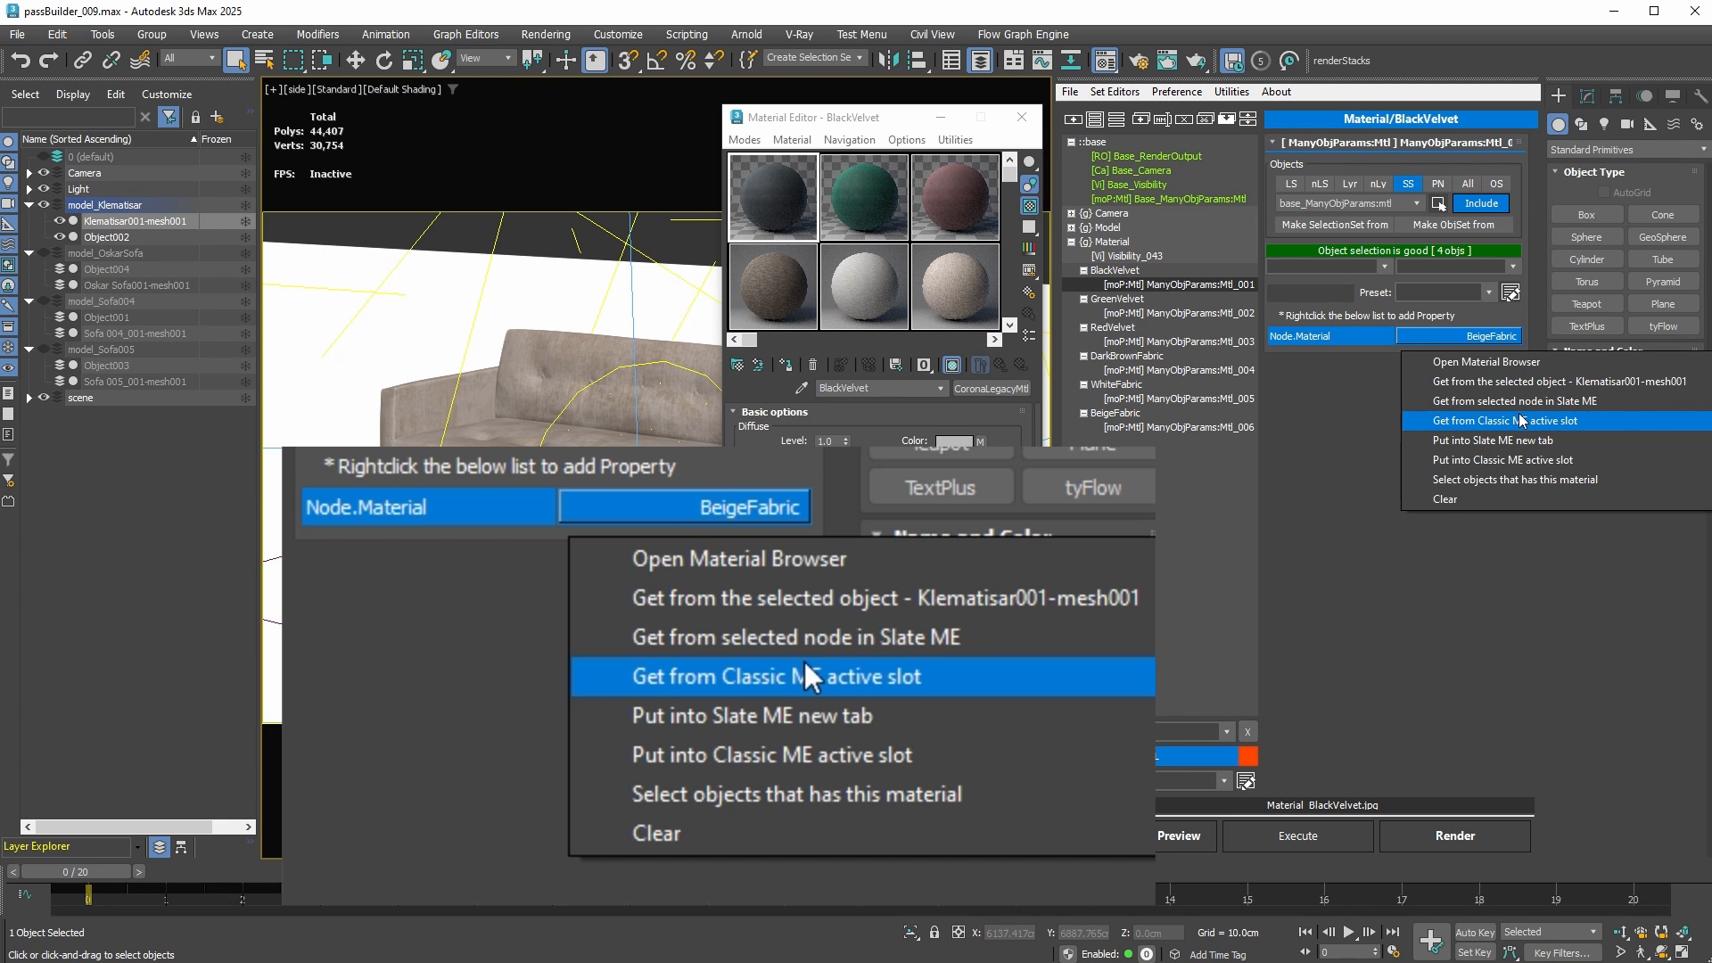
click(1521, 421)
key(ctrl+z)
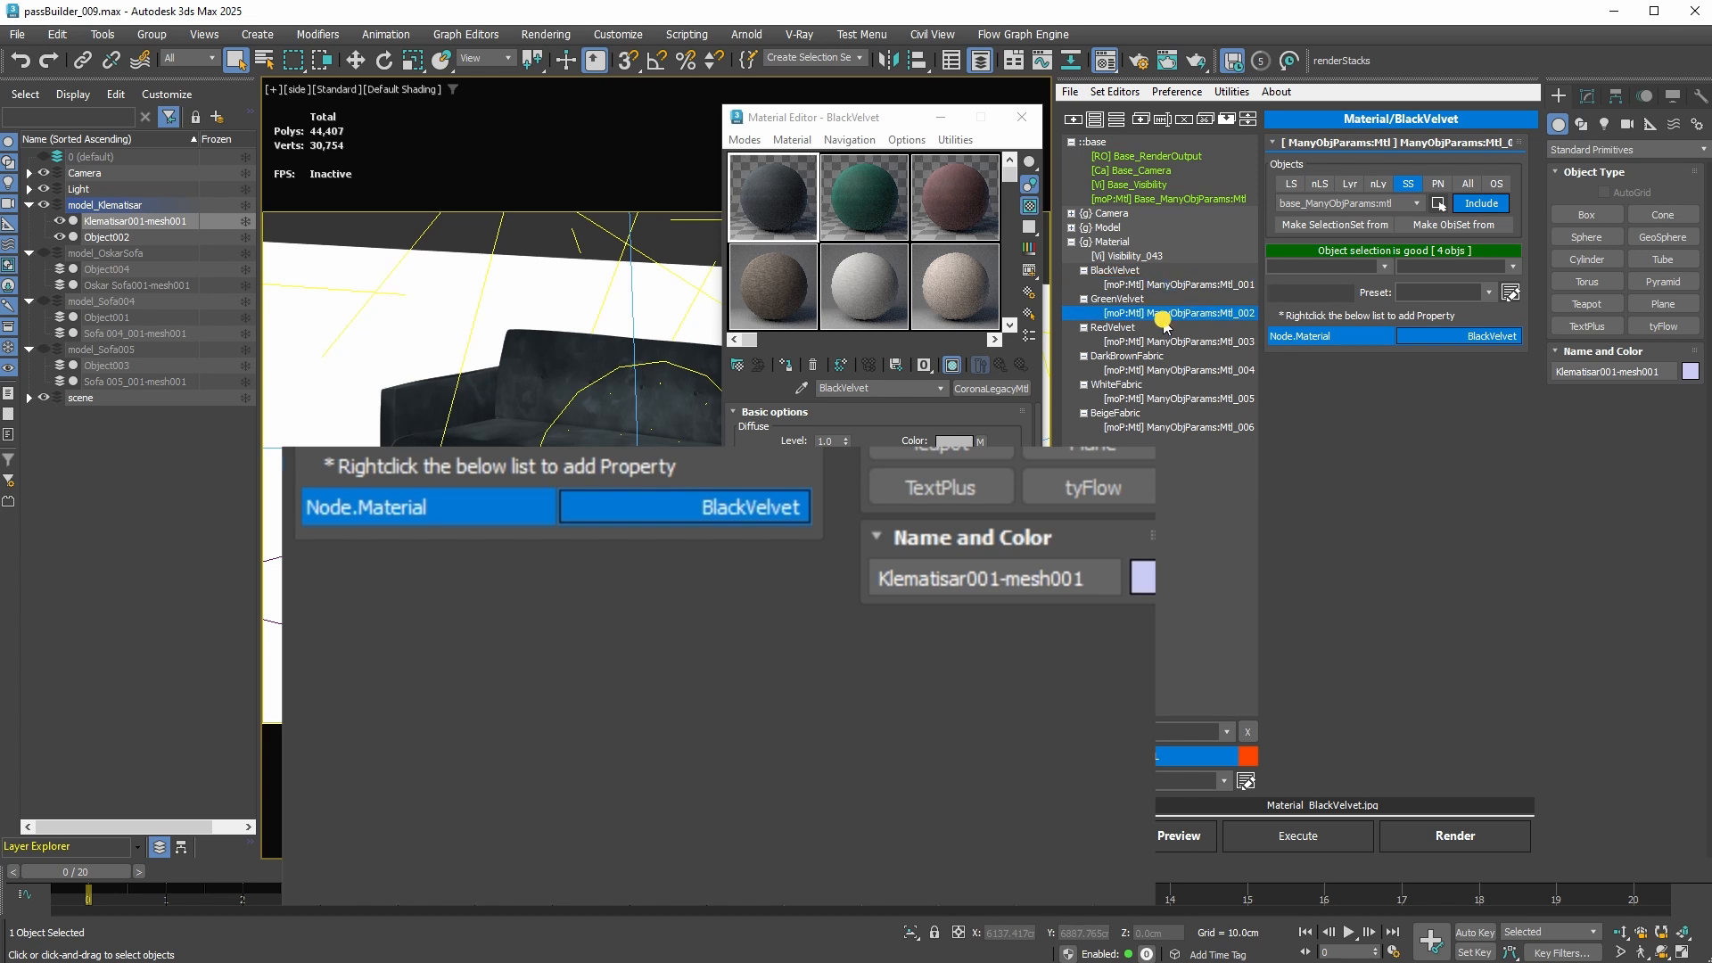
right_click(1463, 338)
click(1519, 415)
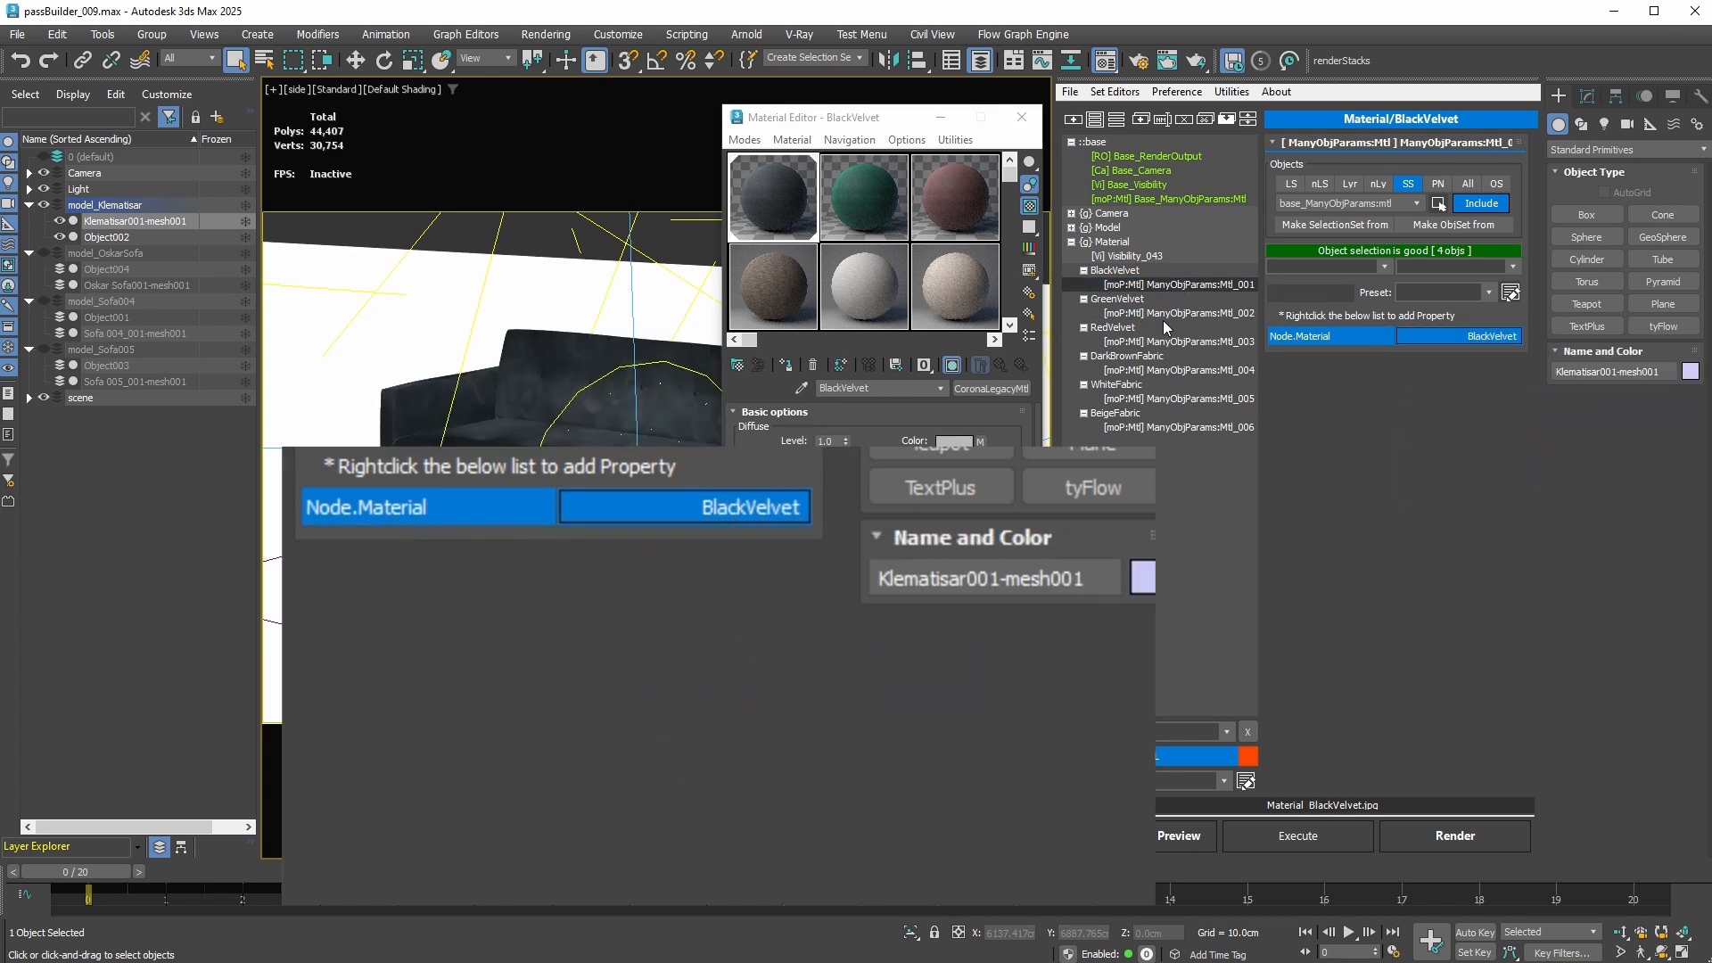
Step: Set Node.Material in the GreenVelvet pass to GreenVelvet002 and in the RedVelvet pass to the red velvet material, using the Classic Material Editor
click(1168, 313)
click(864, 198)
click(1462, 338)
click(1527, 420)
click(1161, 342)
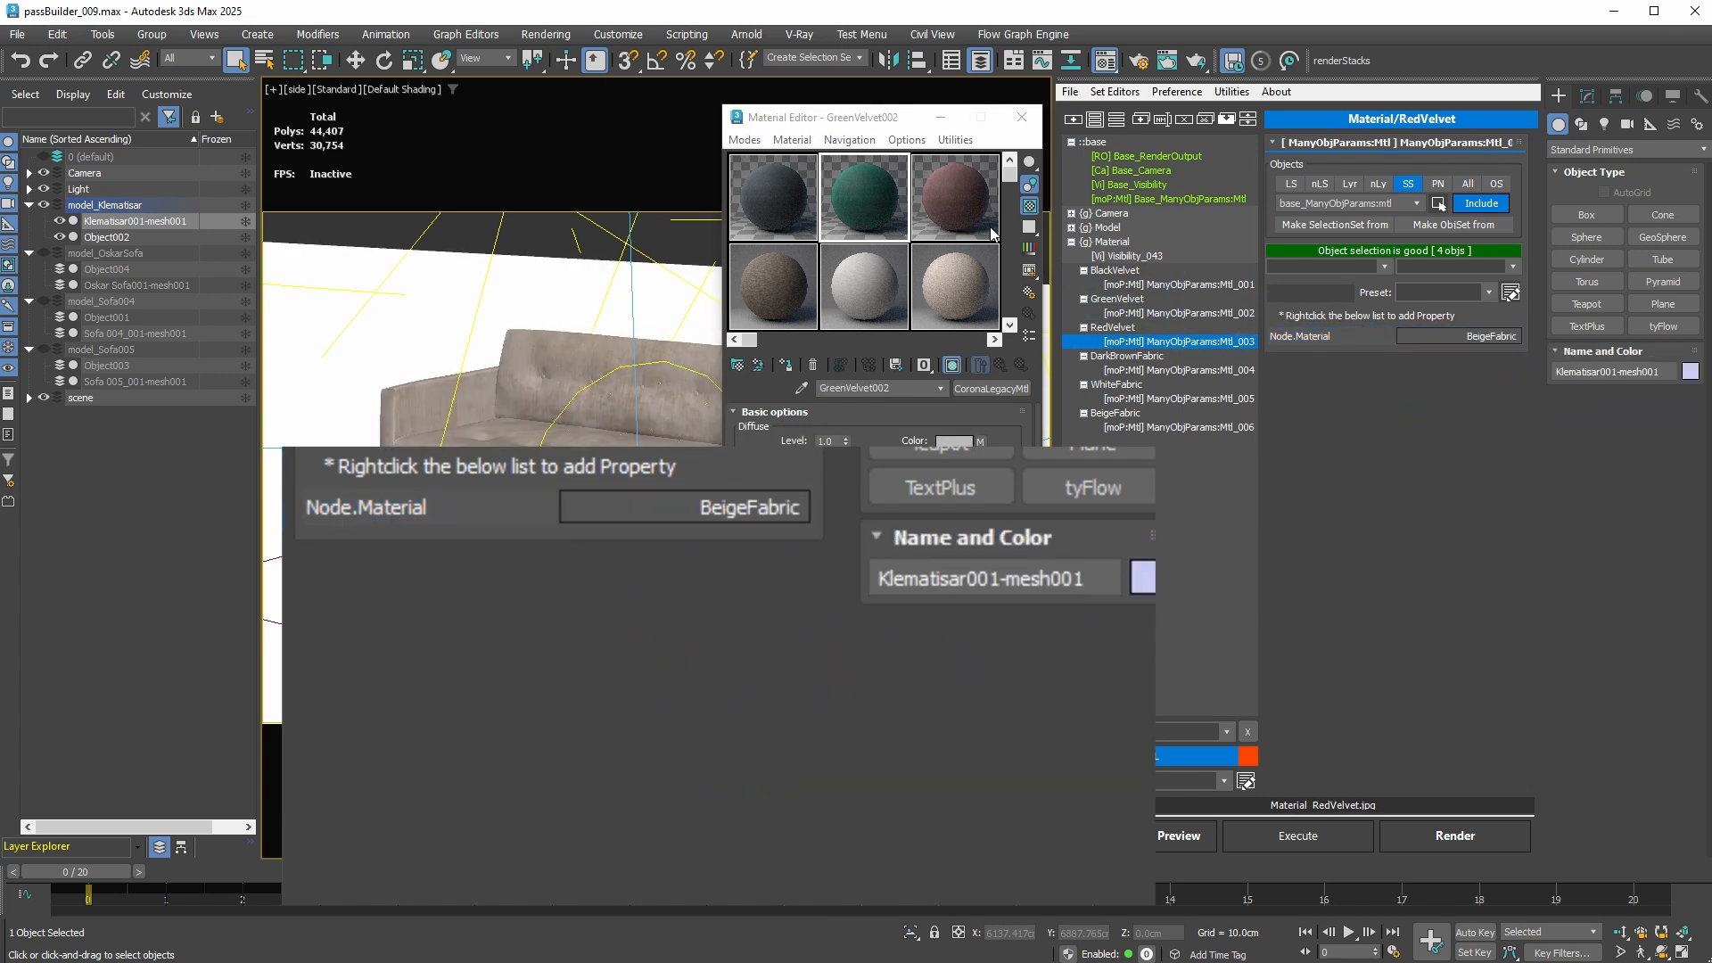
click(952, 199)
right_click(1462, 338)
click(1520, 419)
Step: Set Node.Material to DarkBrownFabric in the DarkBrownFabric pass and to WhiteFabric in the WhiteFabric pass, using the Classic Material Editor's active slot
click(1221, 370)
click(775, 289)
right_click(1484, 338)
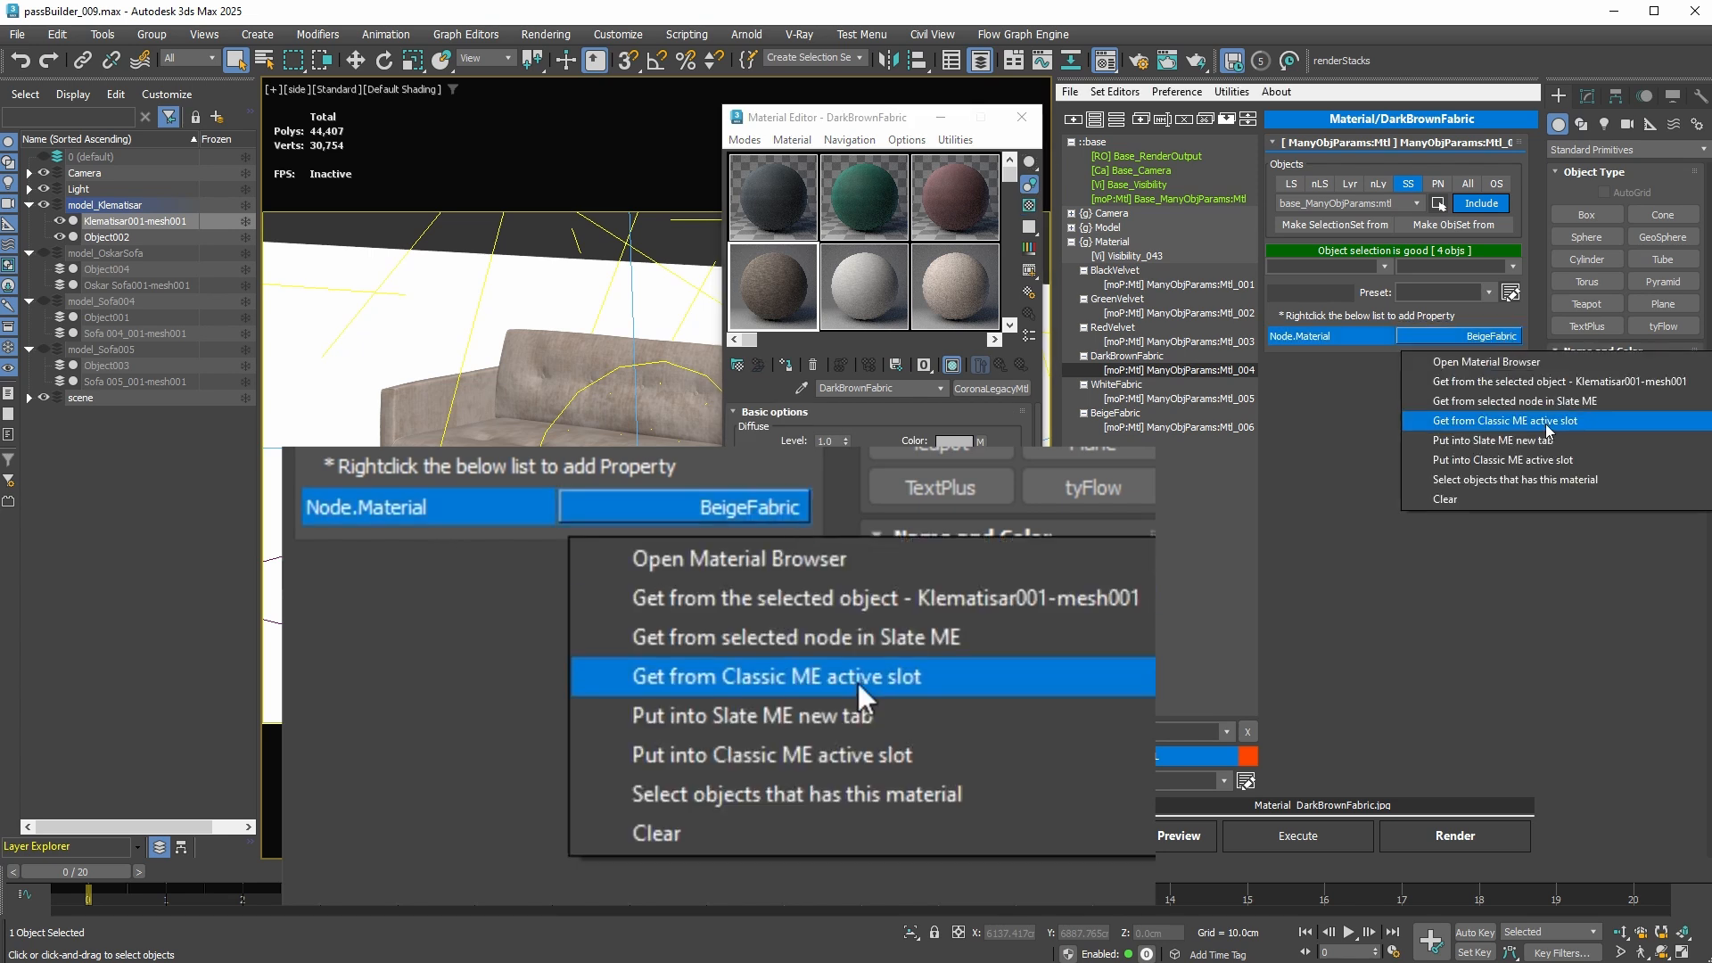
click(1547, 422)
click(1177, 399)
click(869, 290)
right_click(1490, 337)
click(1553, 421)
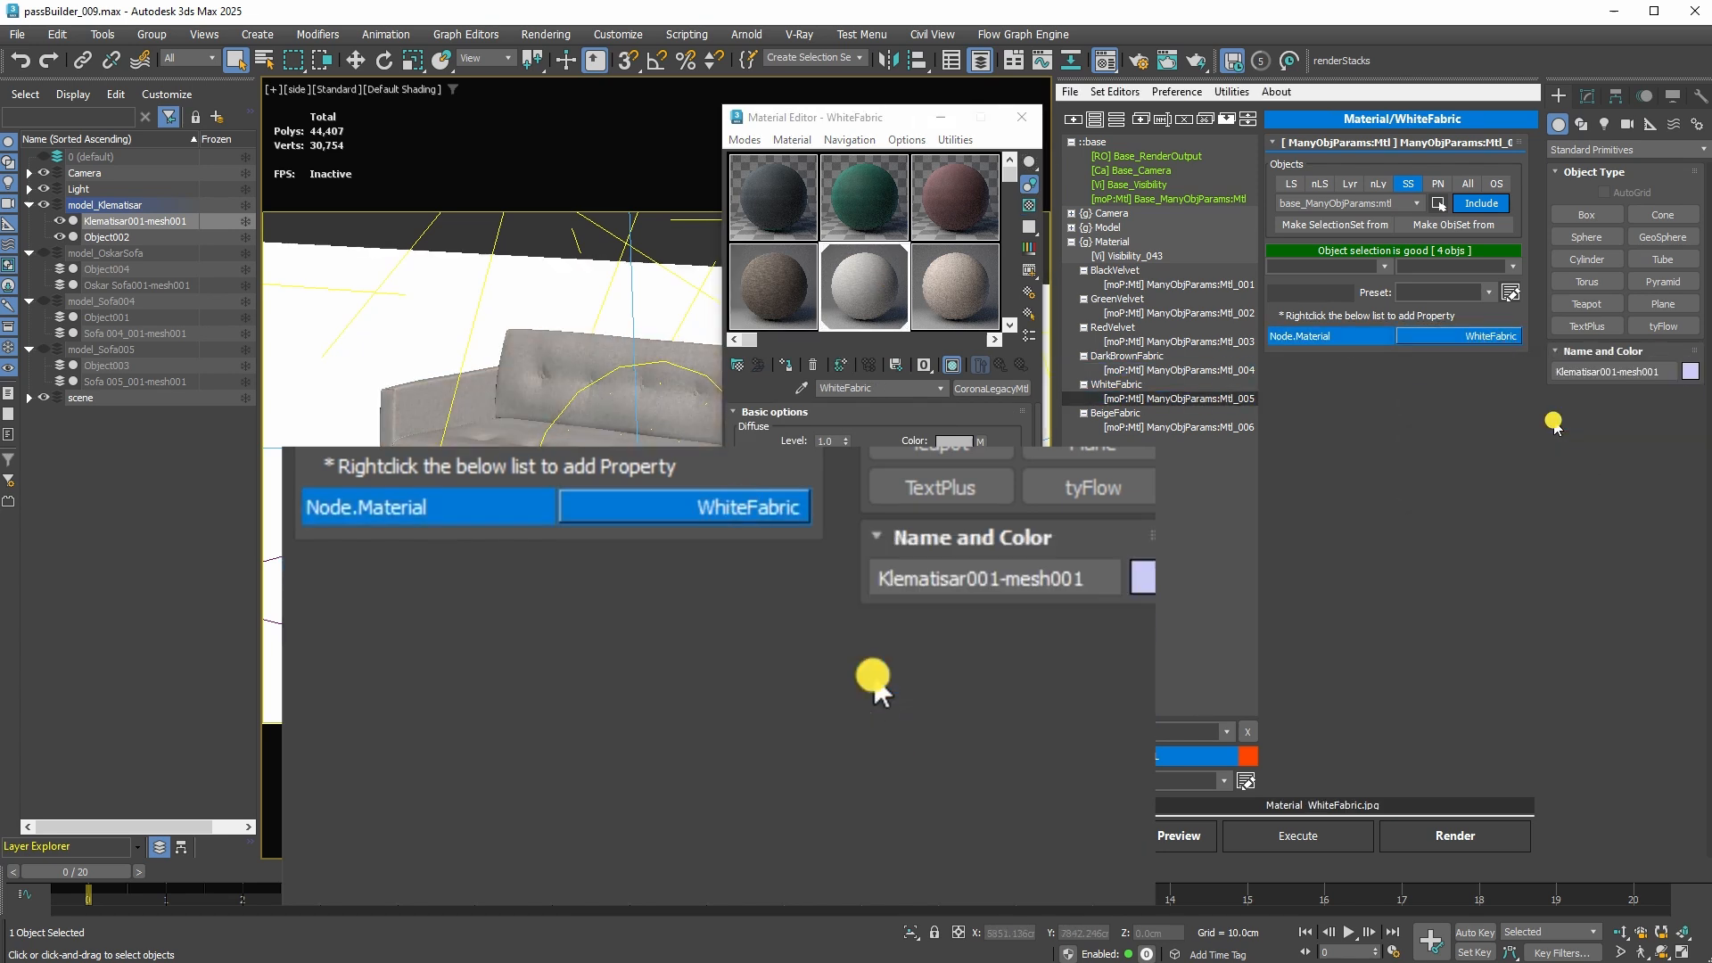
Step: Set Node.Material in the BeigeFabric pass to the BeigeFabric material from the Classic Material Editor's active slot
click(1177, 427)
click(954, 287)
right_click(1485, 337)
click(1551, 422)
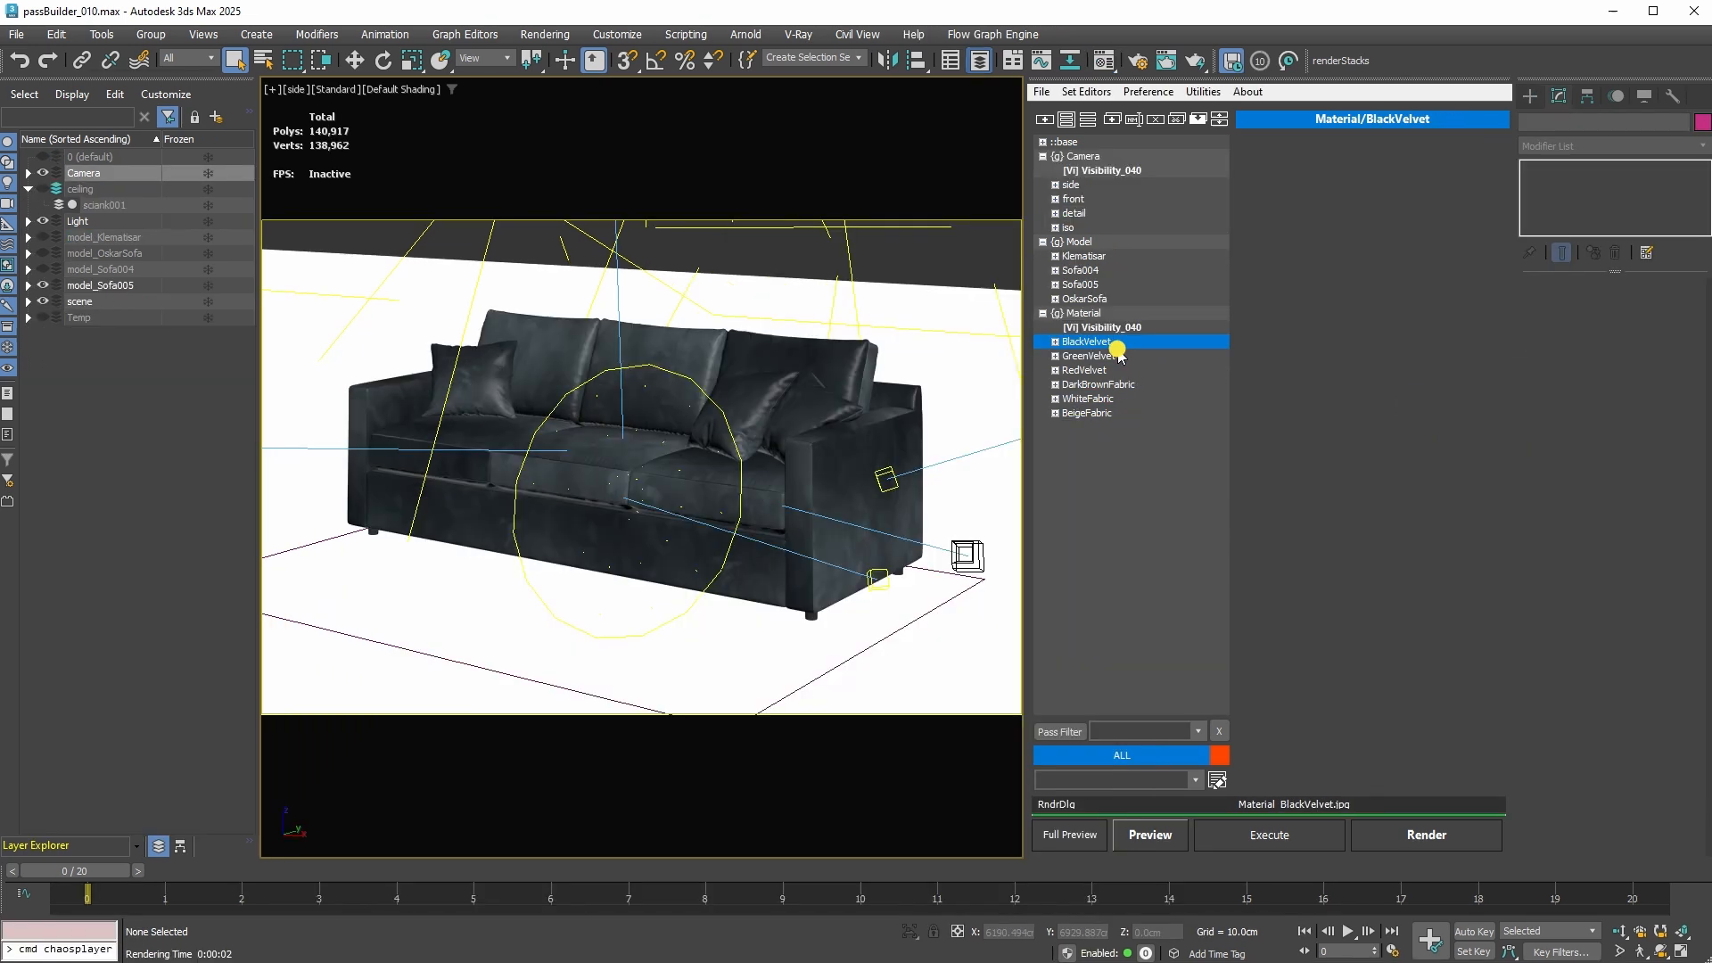
Step: Check the GreenVelvet, RedVelvet, DarkBrownFabric, WhiteFabric and BeigeFabric passes on the sofa in the viewport
click(1114, 356)
click(1111, 370)
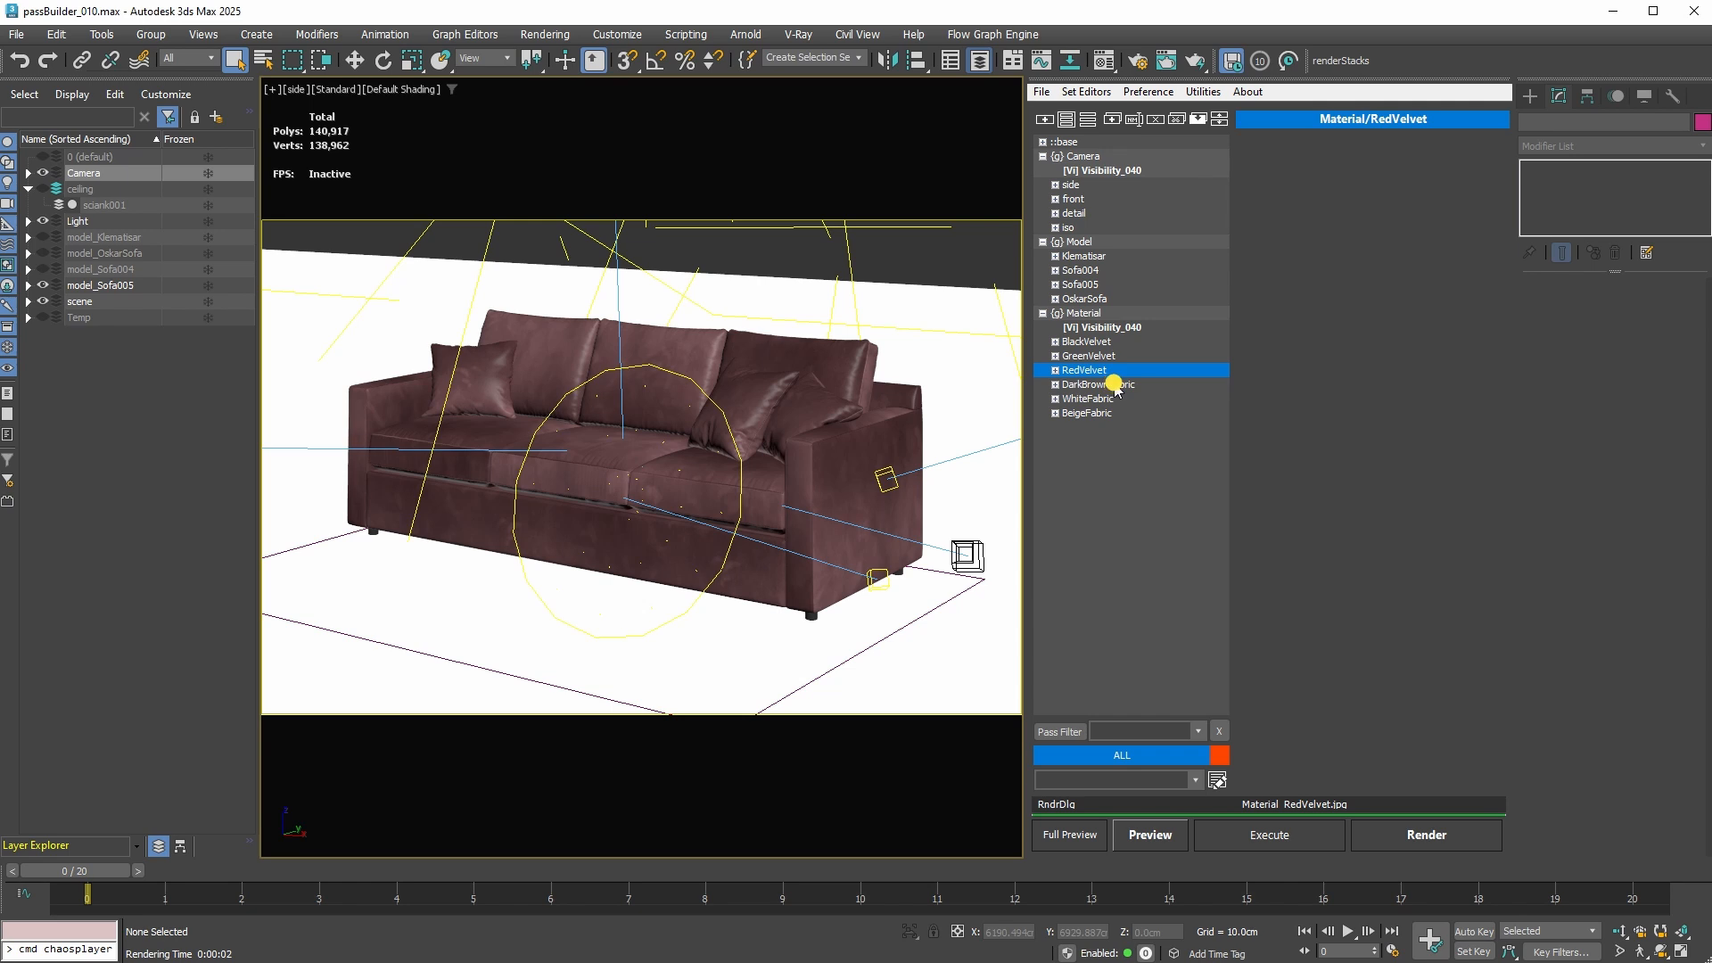
click(1113, 384)
click(1107, 399)
click(1107, 413)
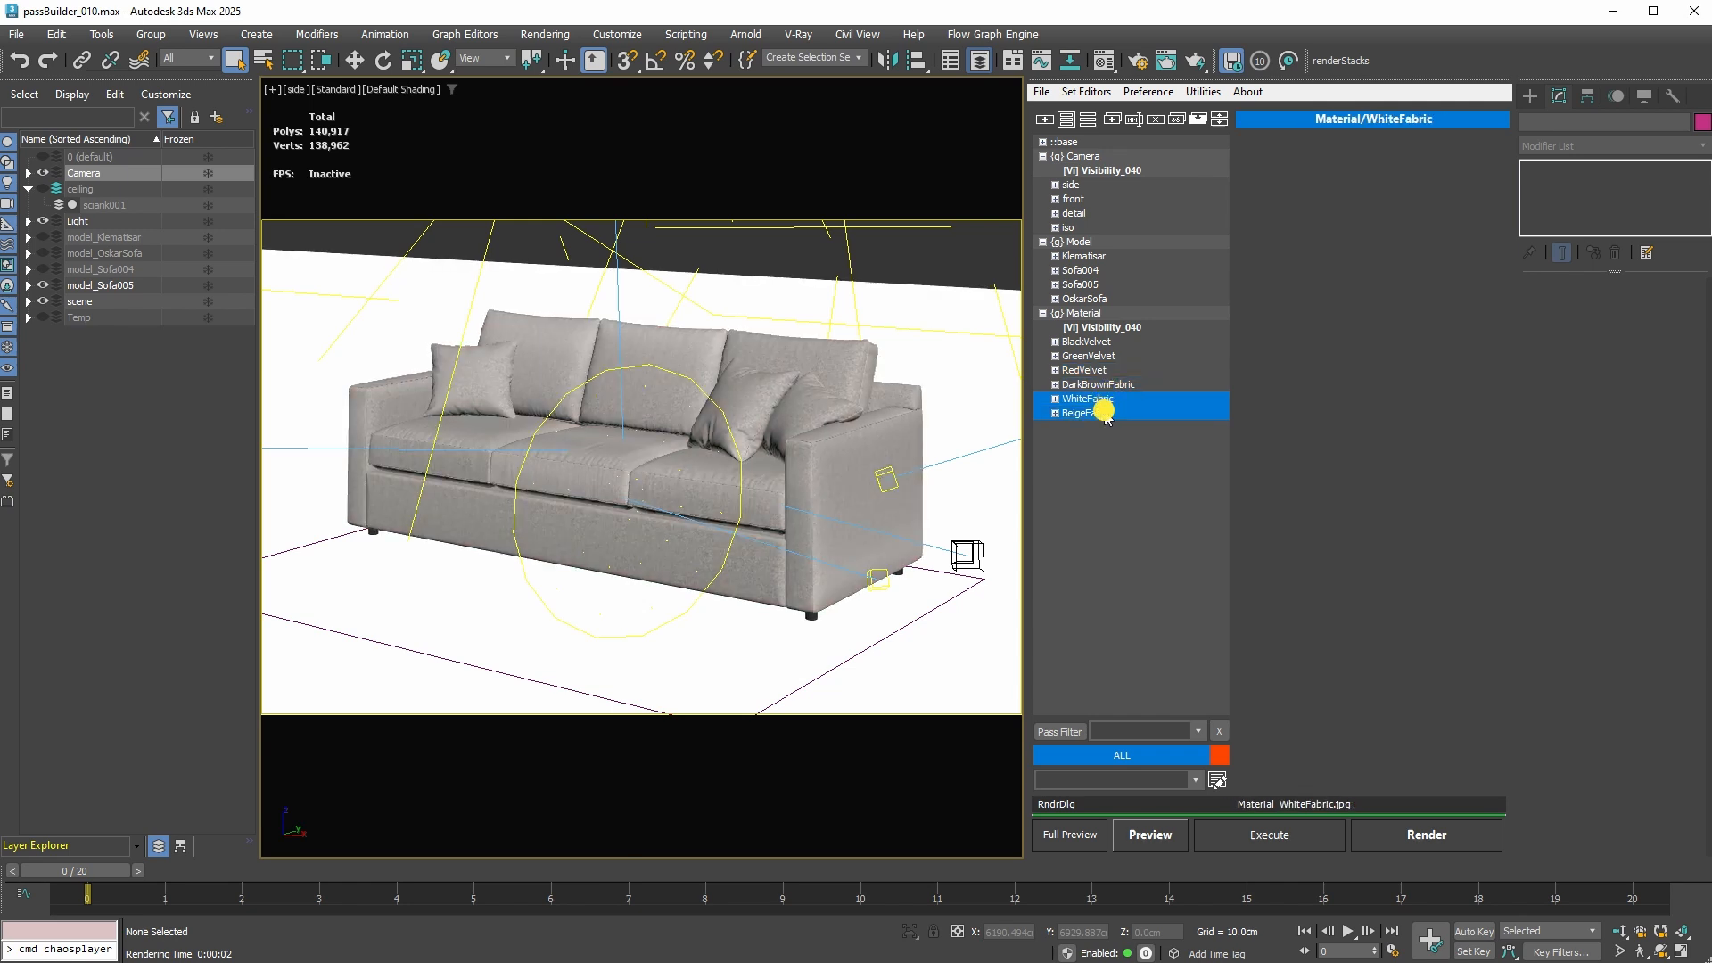
Step: Review the rsPrvRender preview settings and render a preview of every pass in the Material group
click(1098, 314)
right_click(1160, 833)
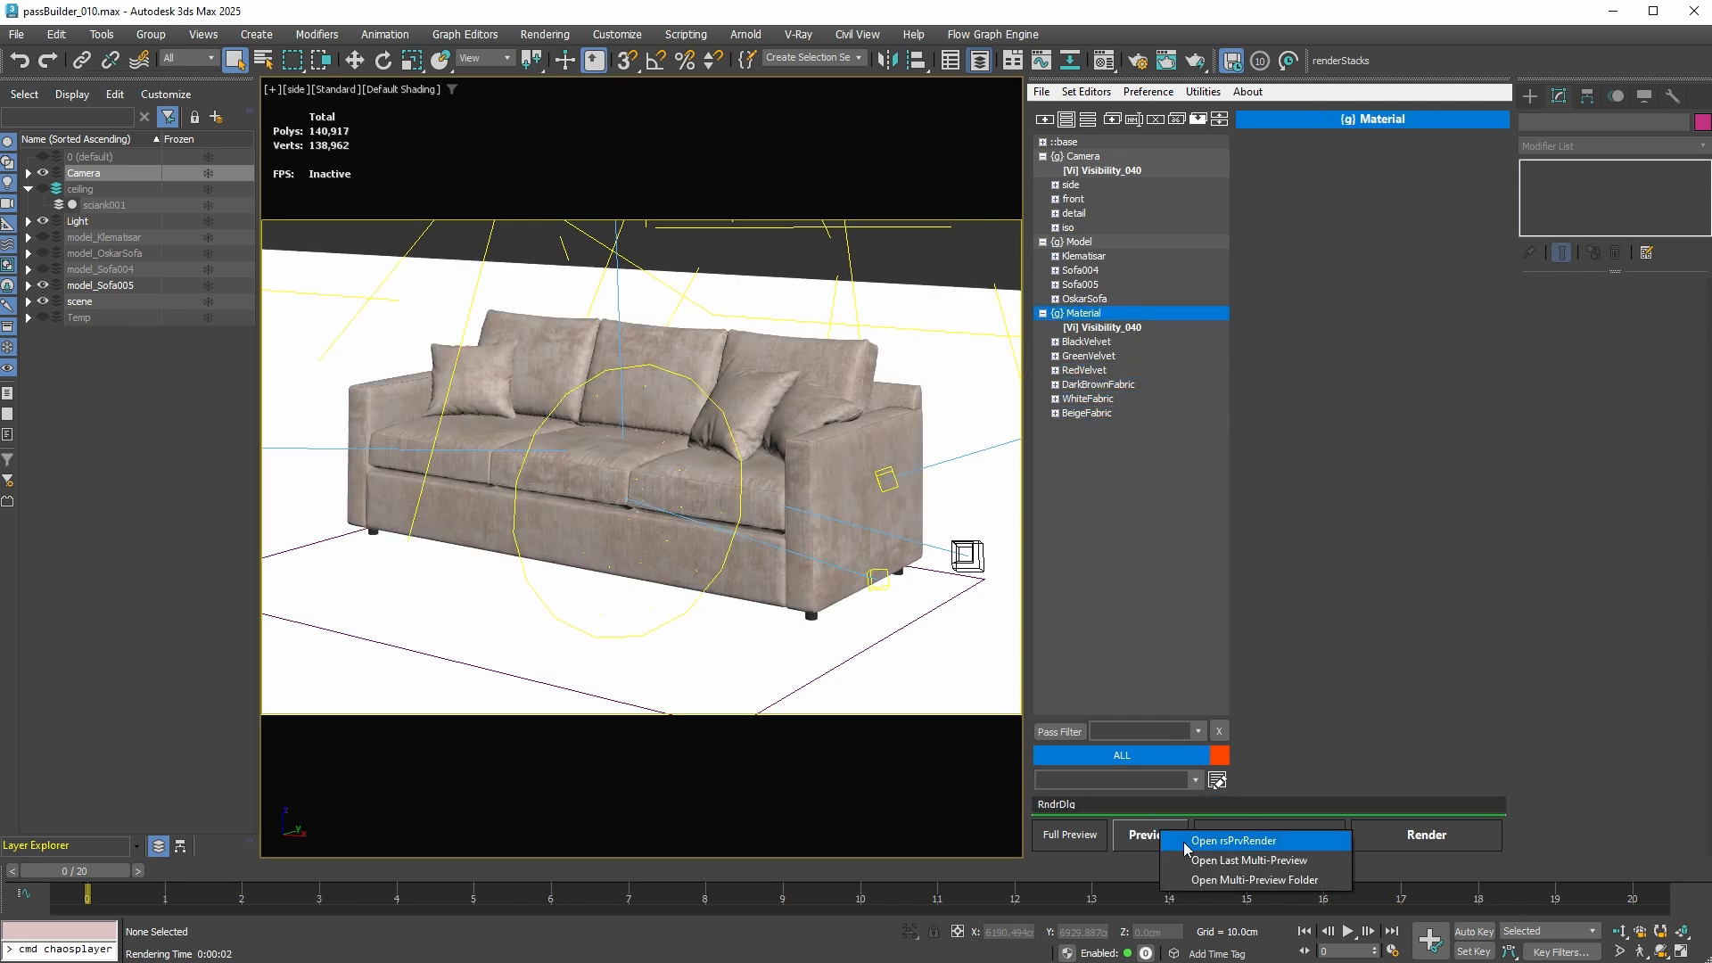
click(1187, 843)
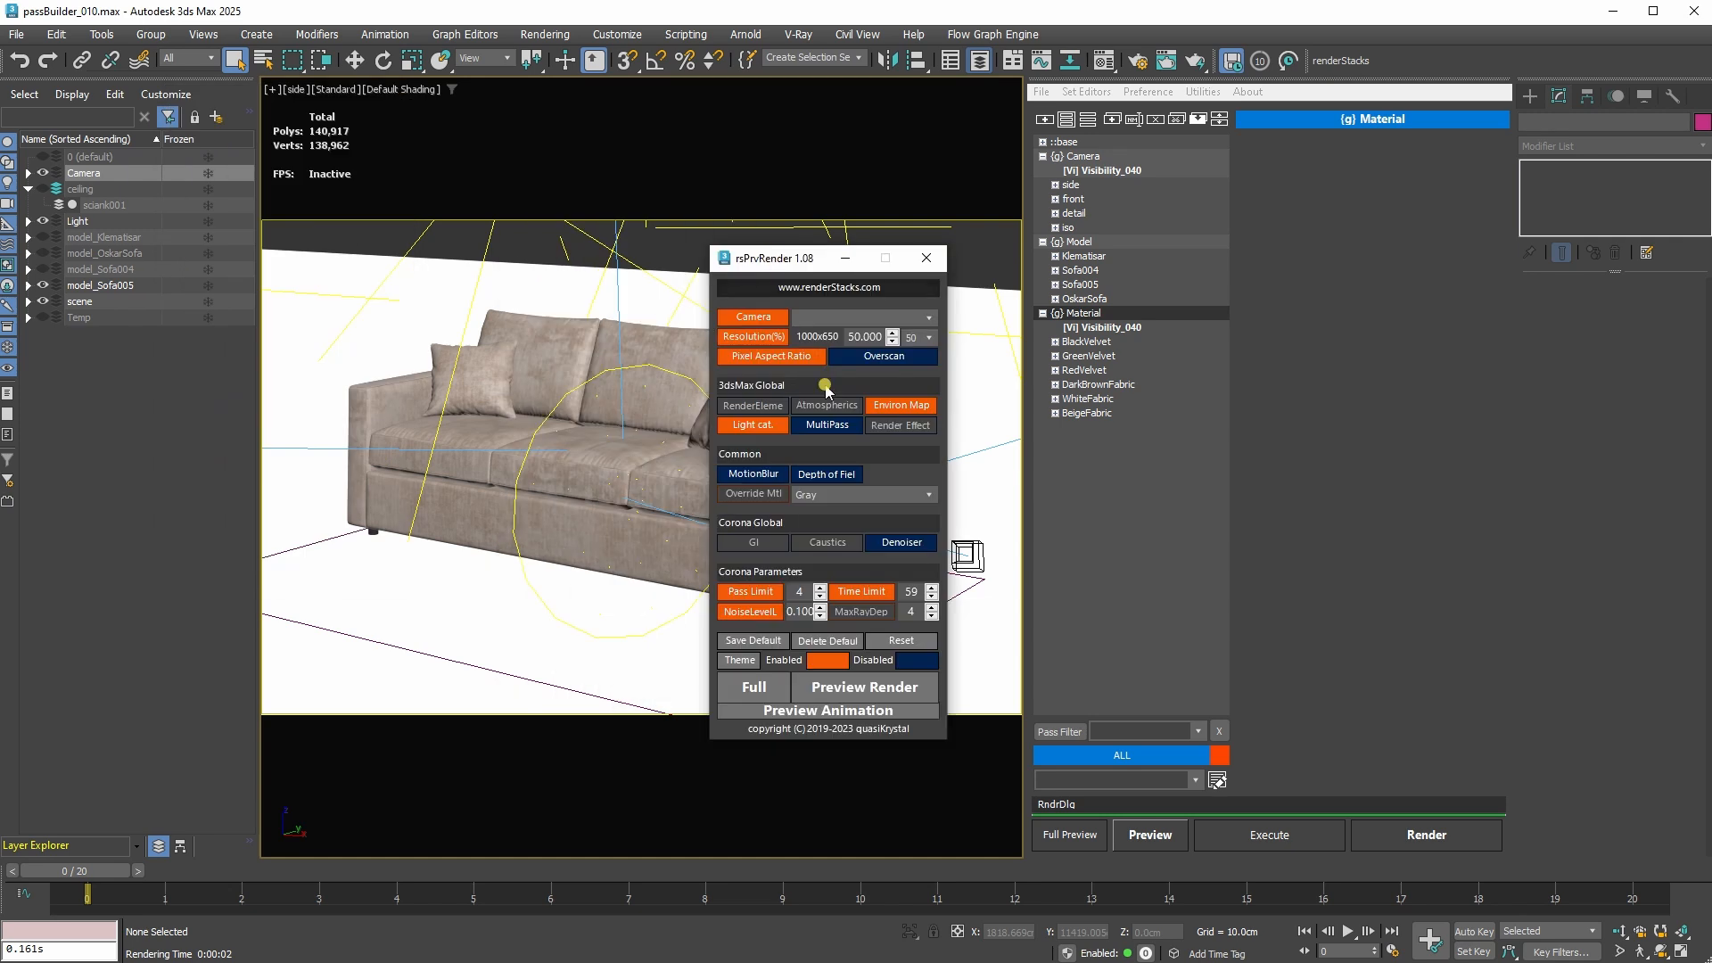
click(925, 259)
click(1086, 315)
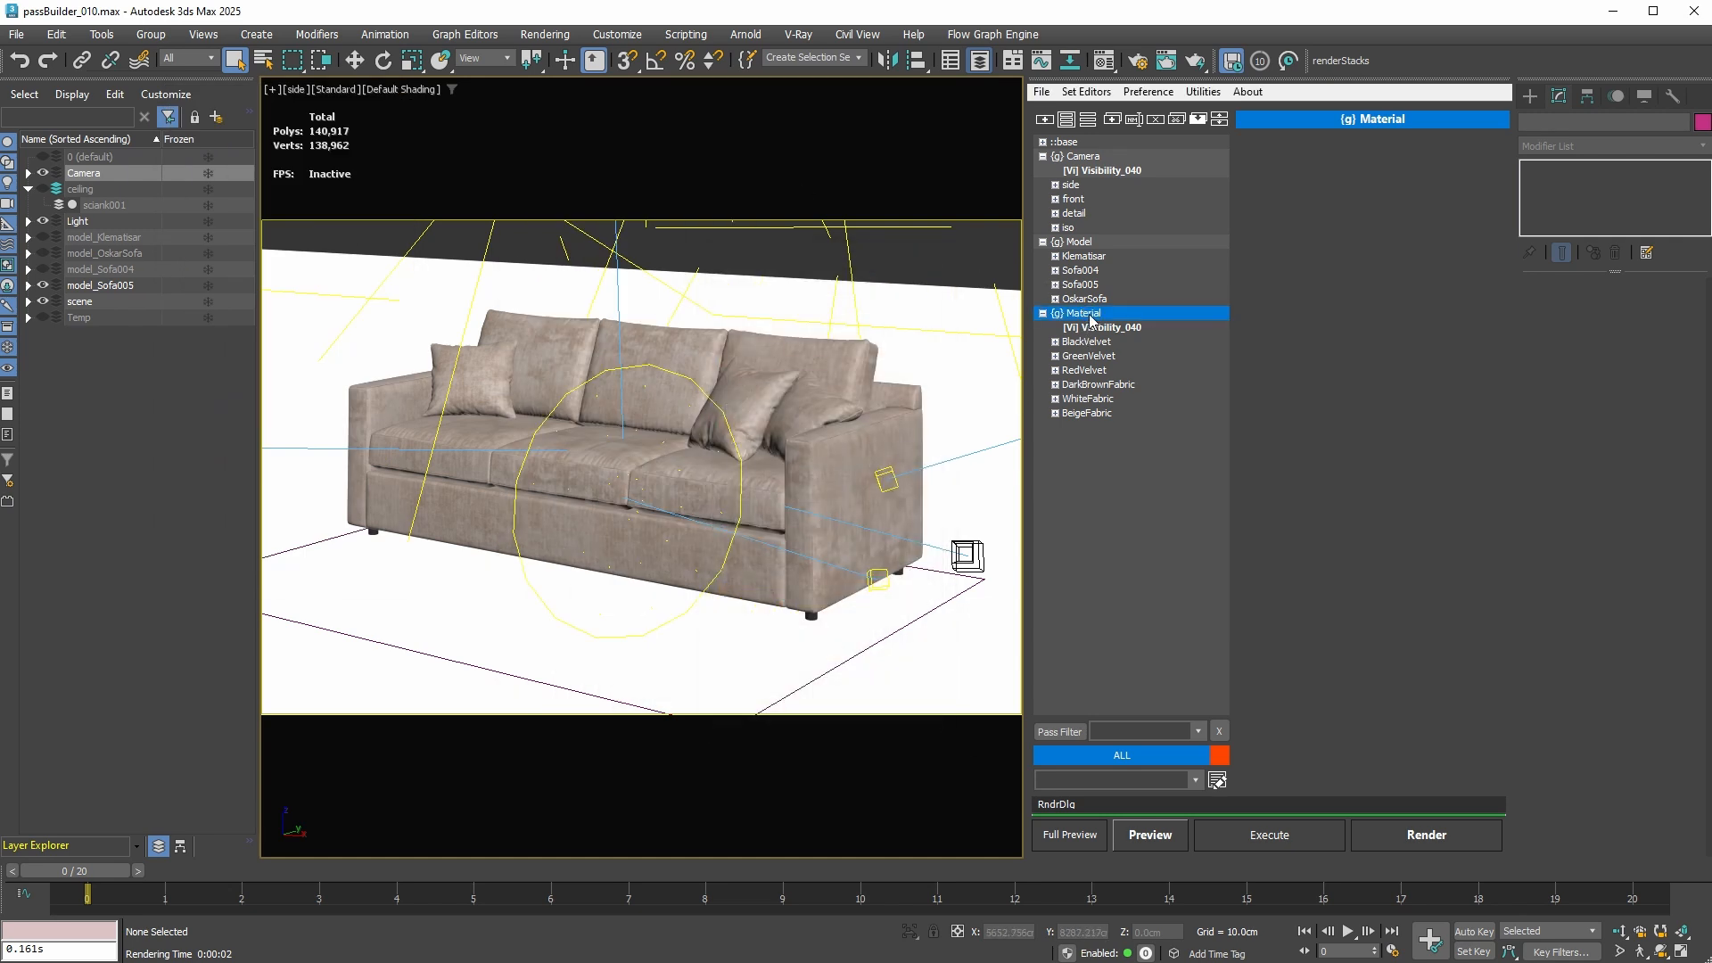
click(1152, 835)
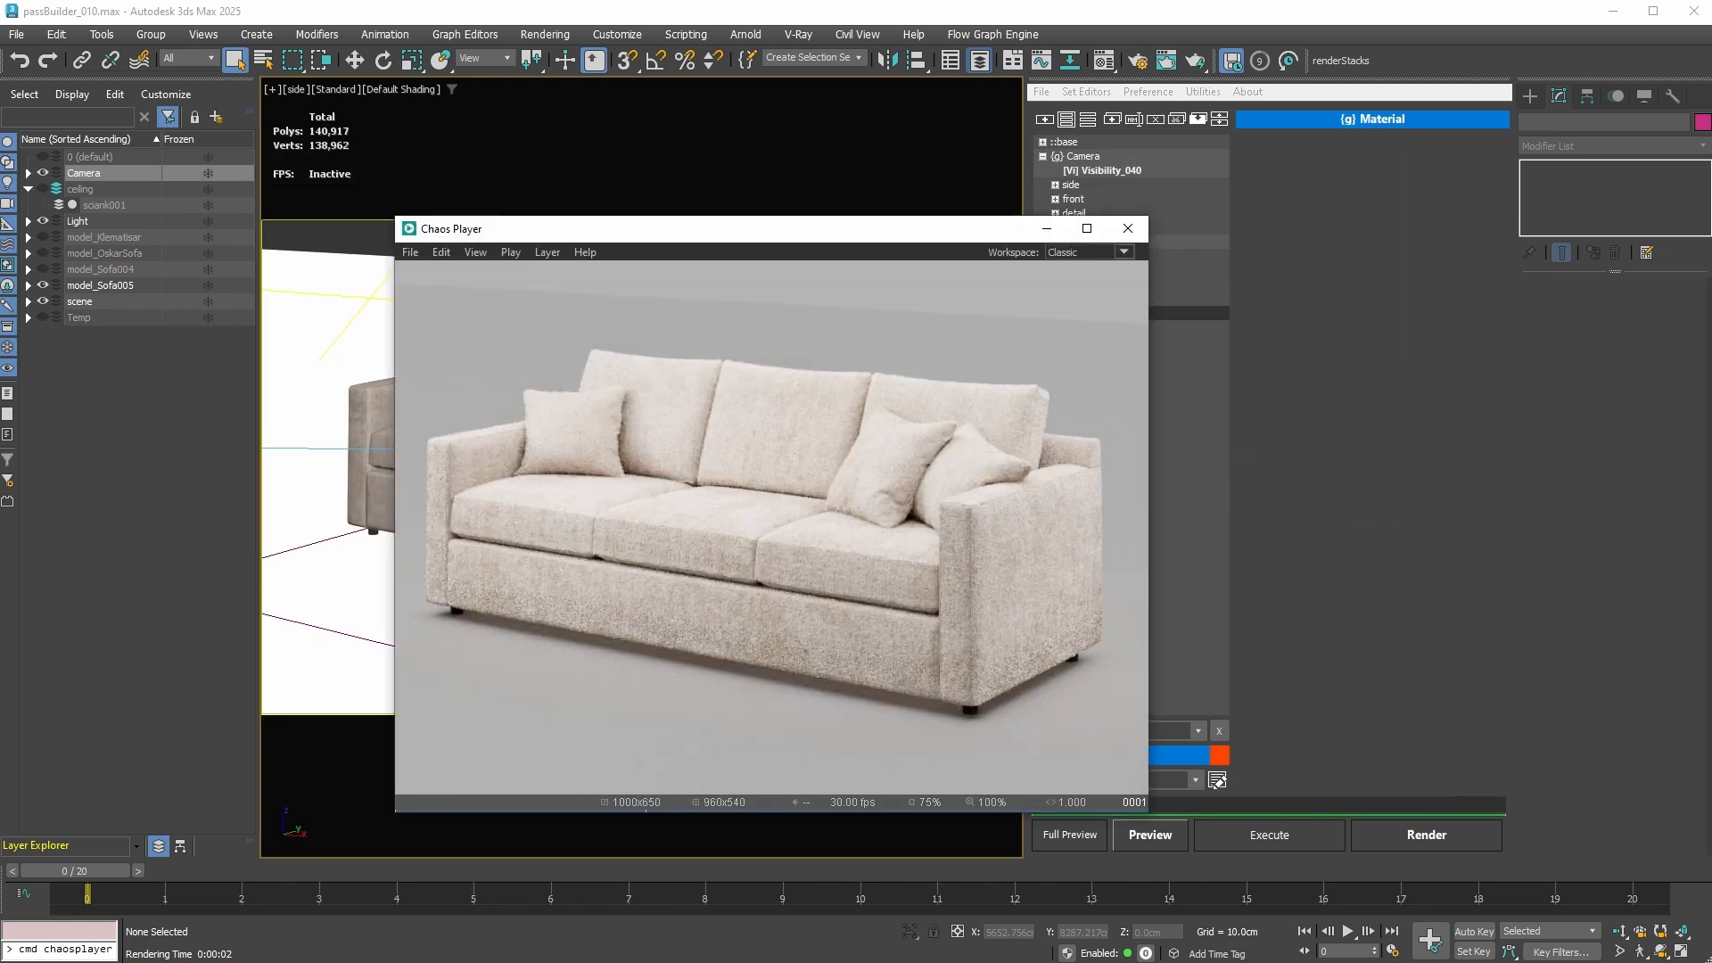
Step: Choose the Open after option for Multi Preview in the renderStacks preferences
click(1148, 92)
click(1177, 181)
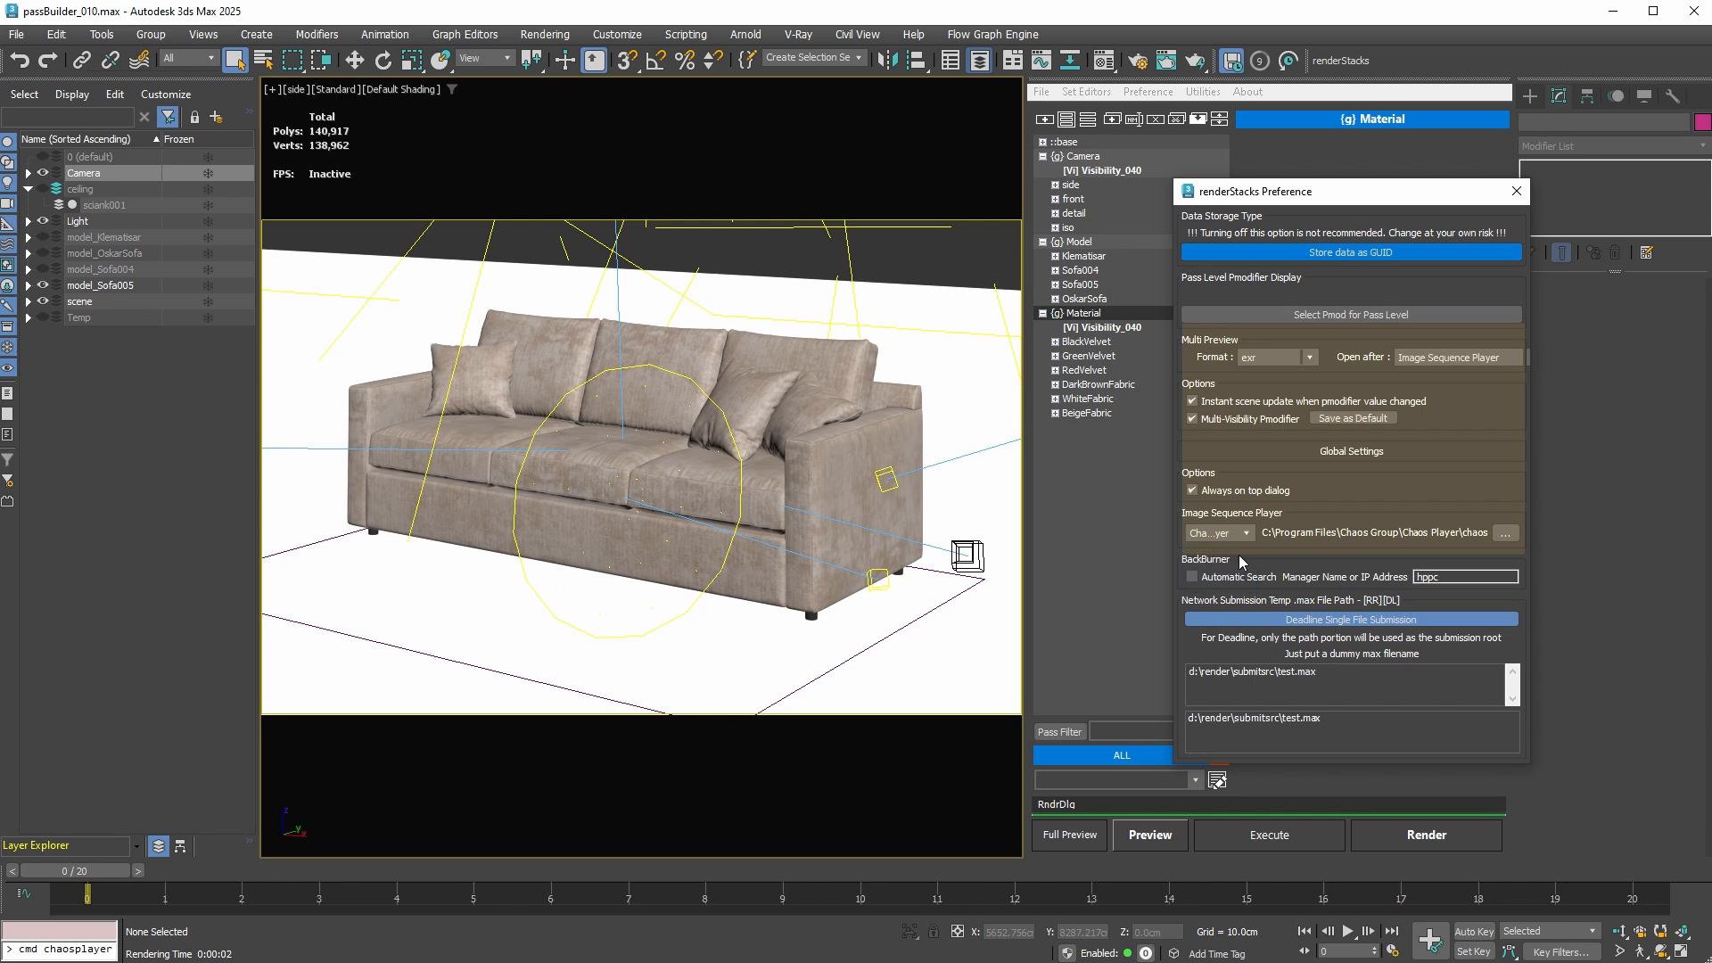
click(1434, 356)
click(1431, 400)
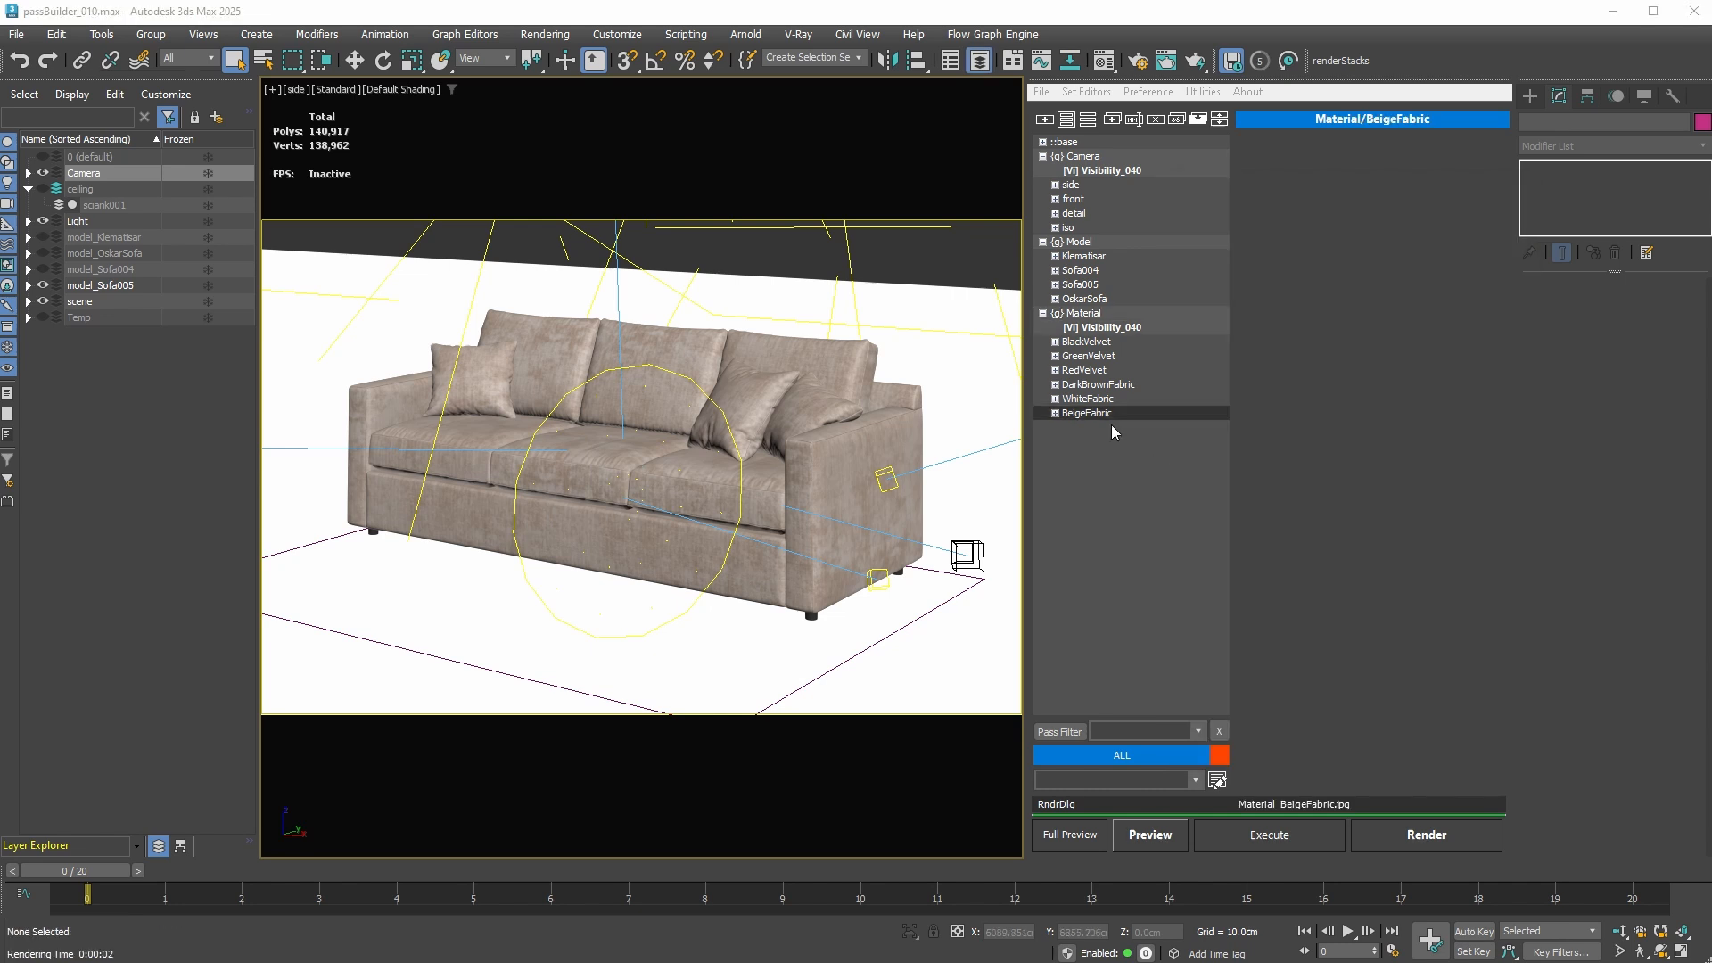
Step: Open the PassBuilder utility and load the Camera, Model and Material pass groups as its sources
click(1111, 413)
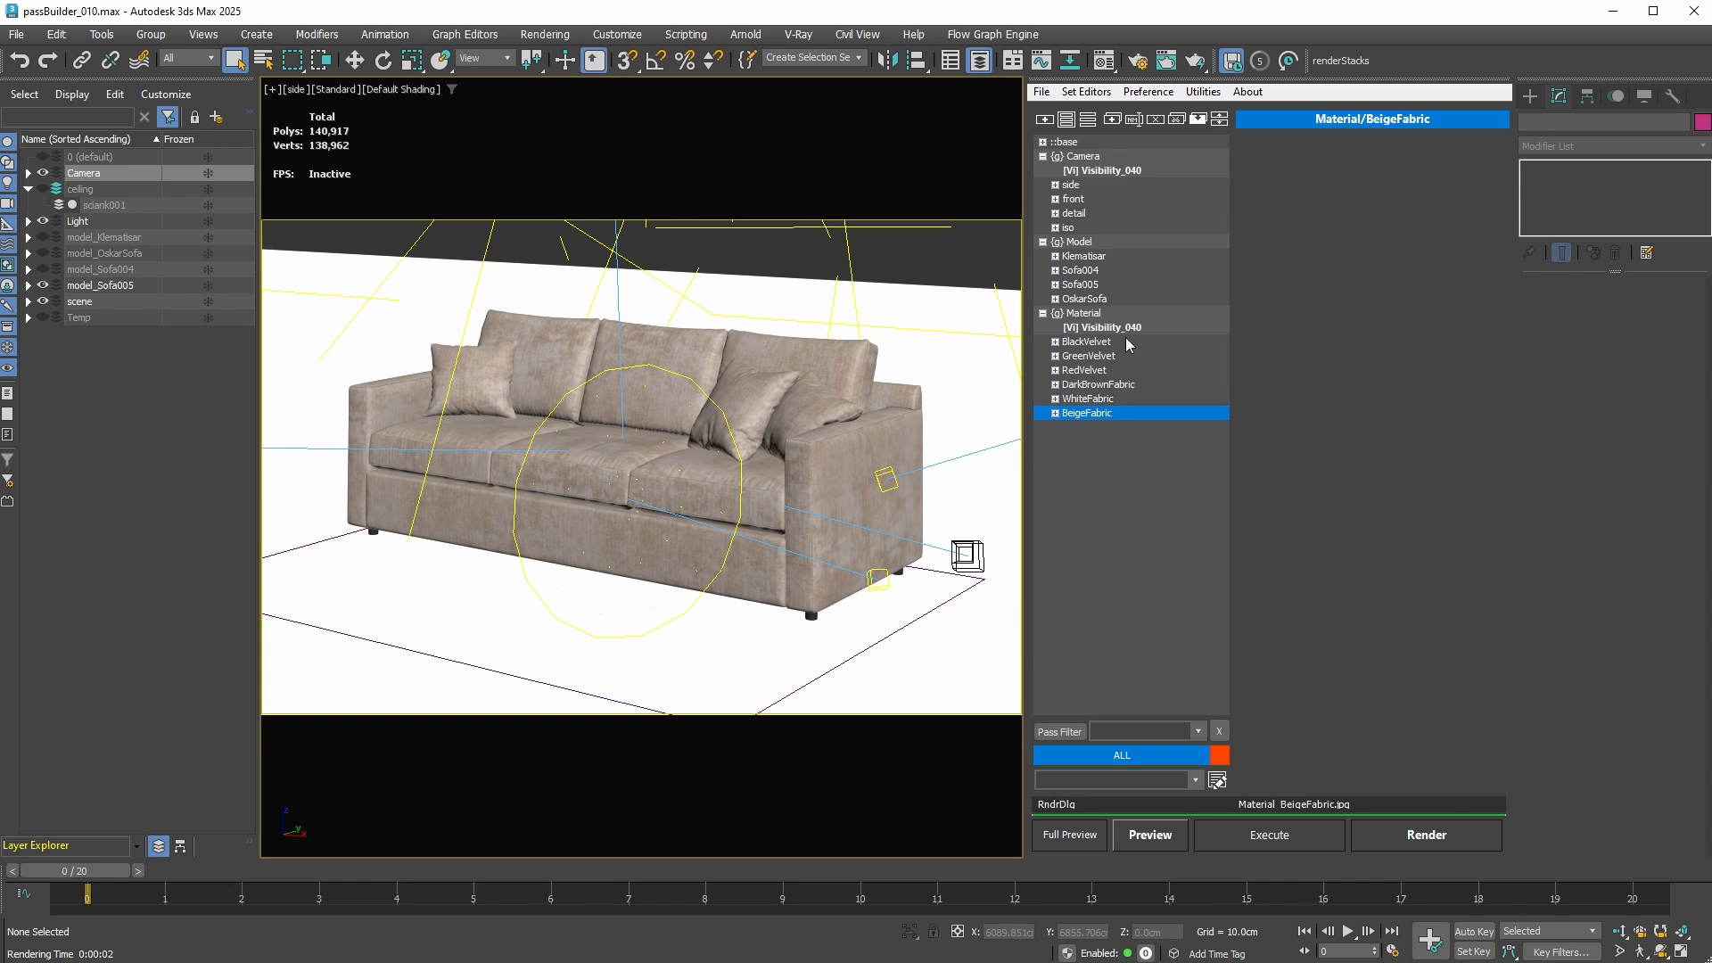
click(1203, 92)
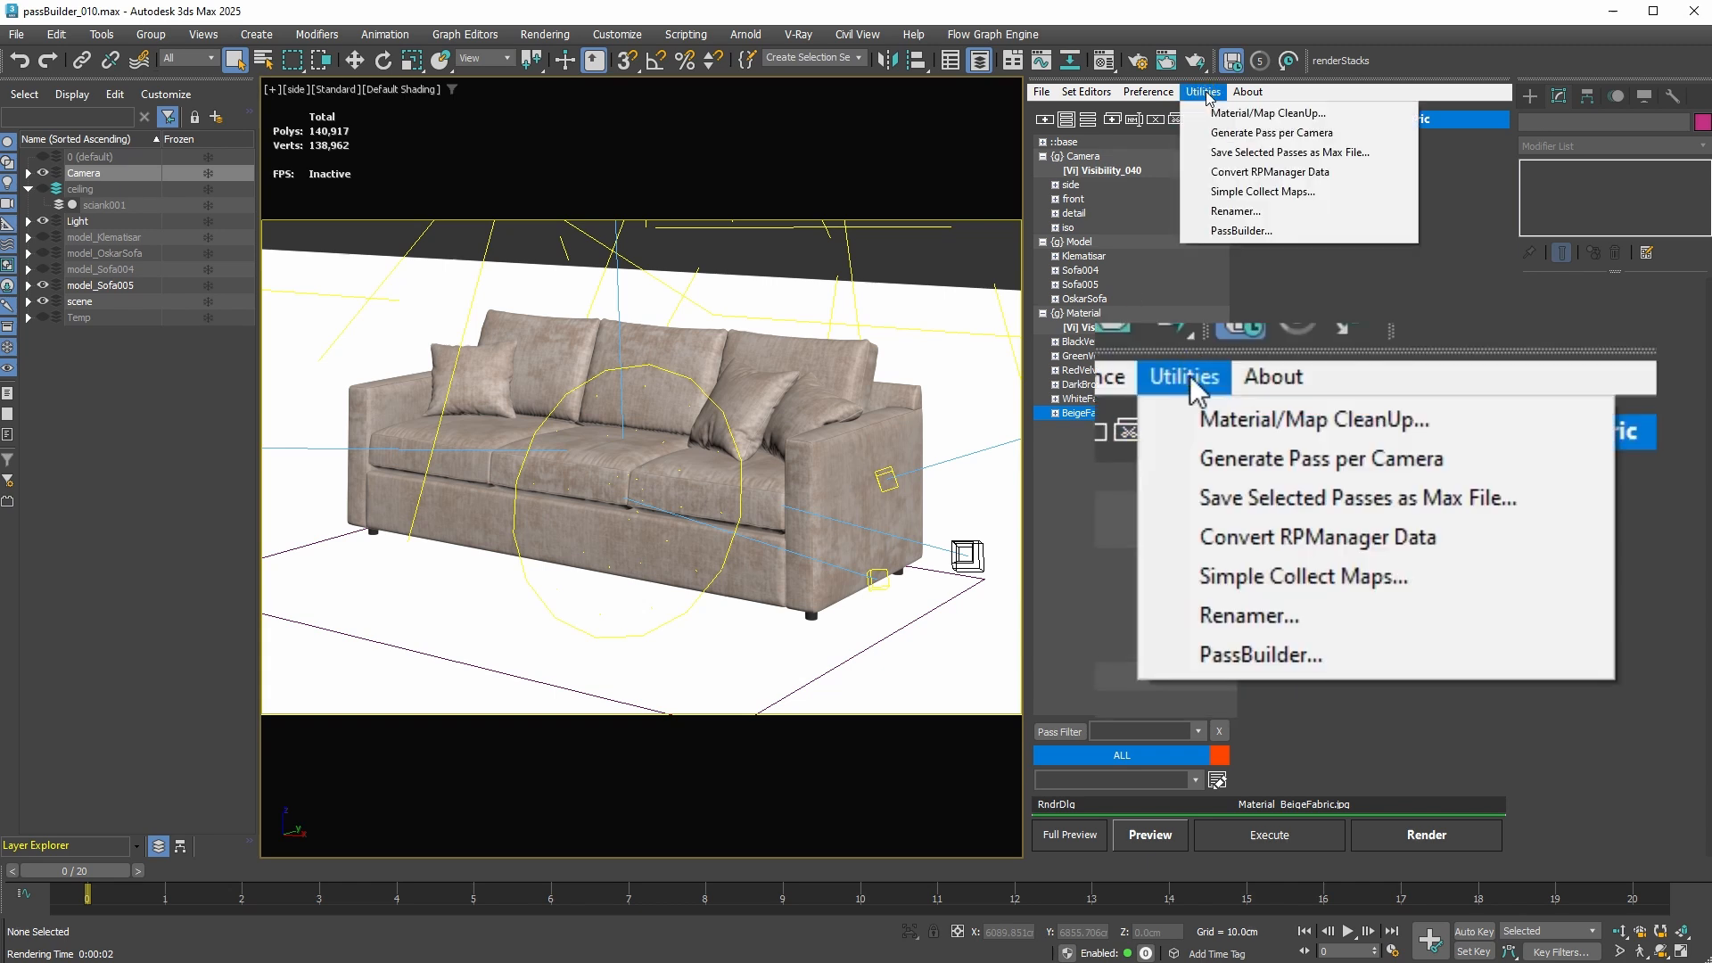
click(1241, 231)
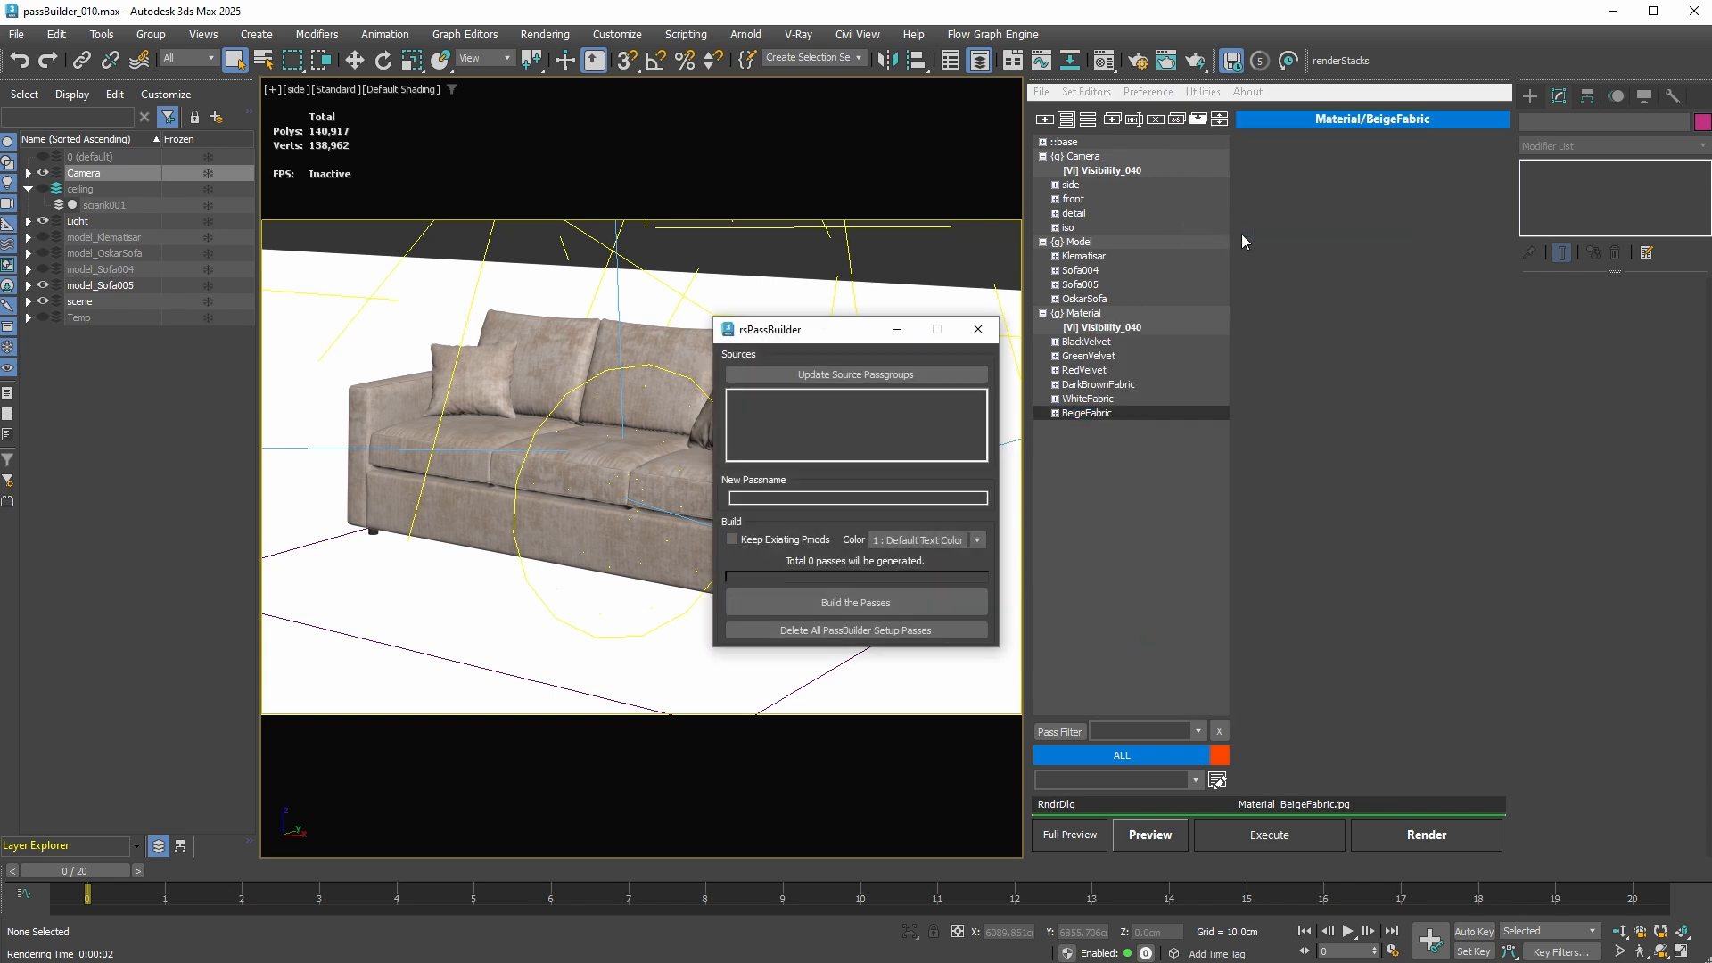
click(1085, 156)
ctrl+click(1084, 241)
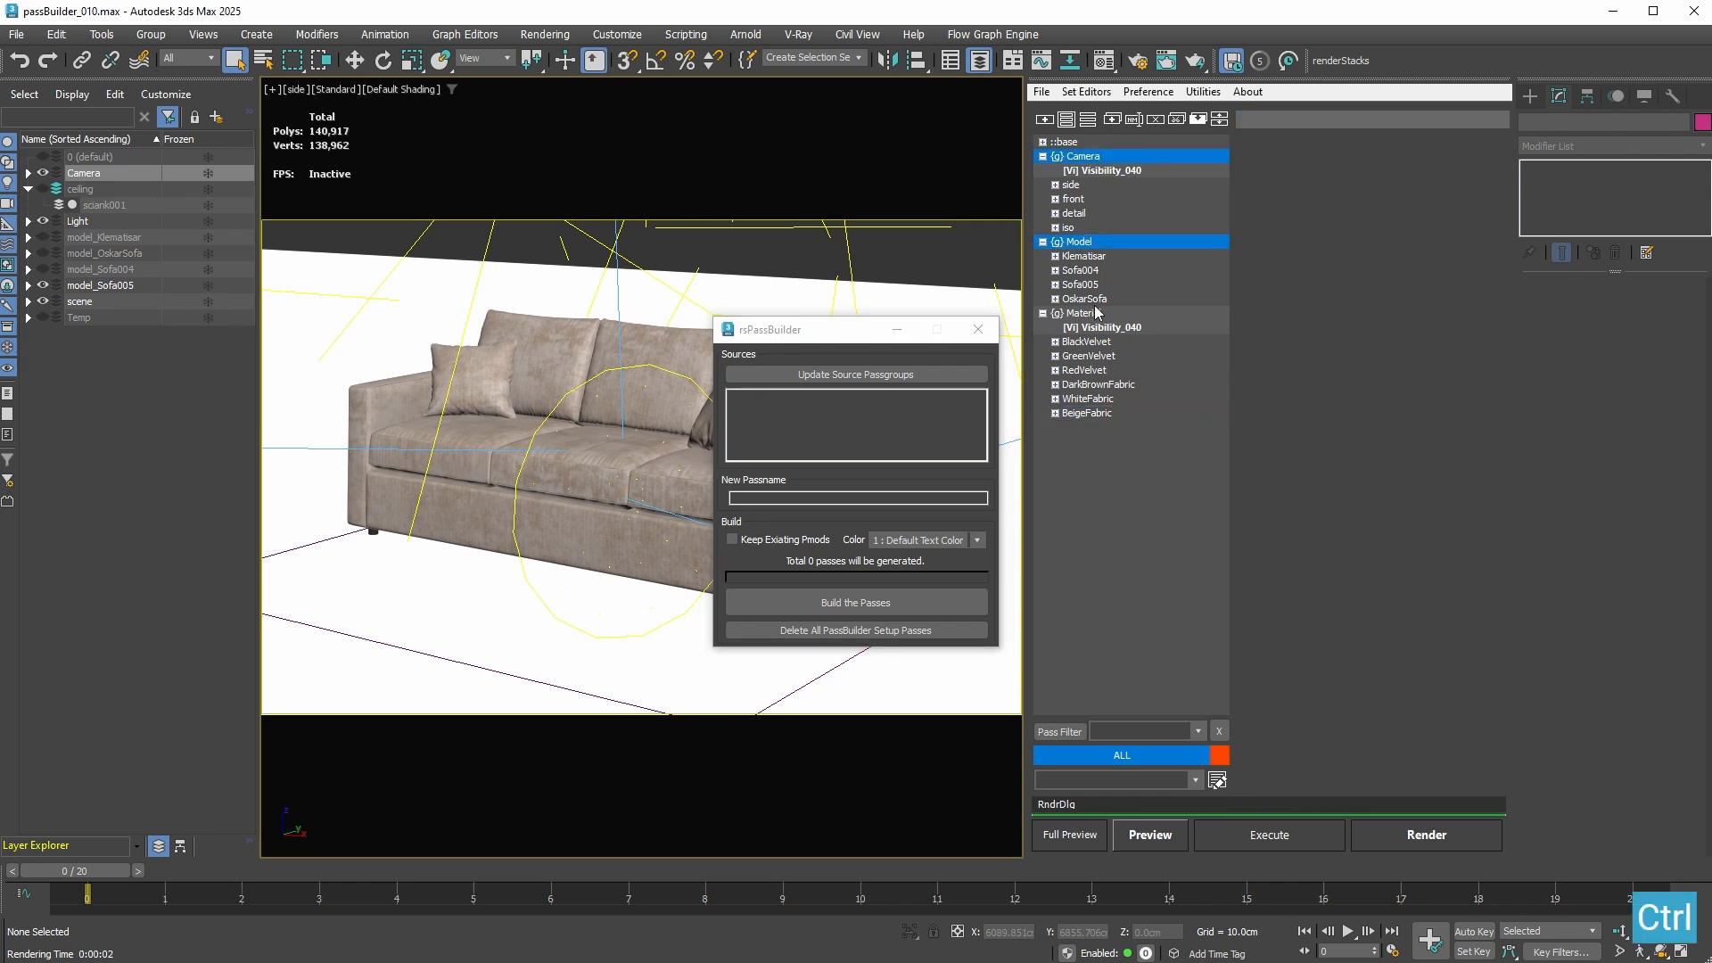
ctrl+click(1096, 313)
click(918, 375)
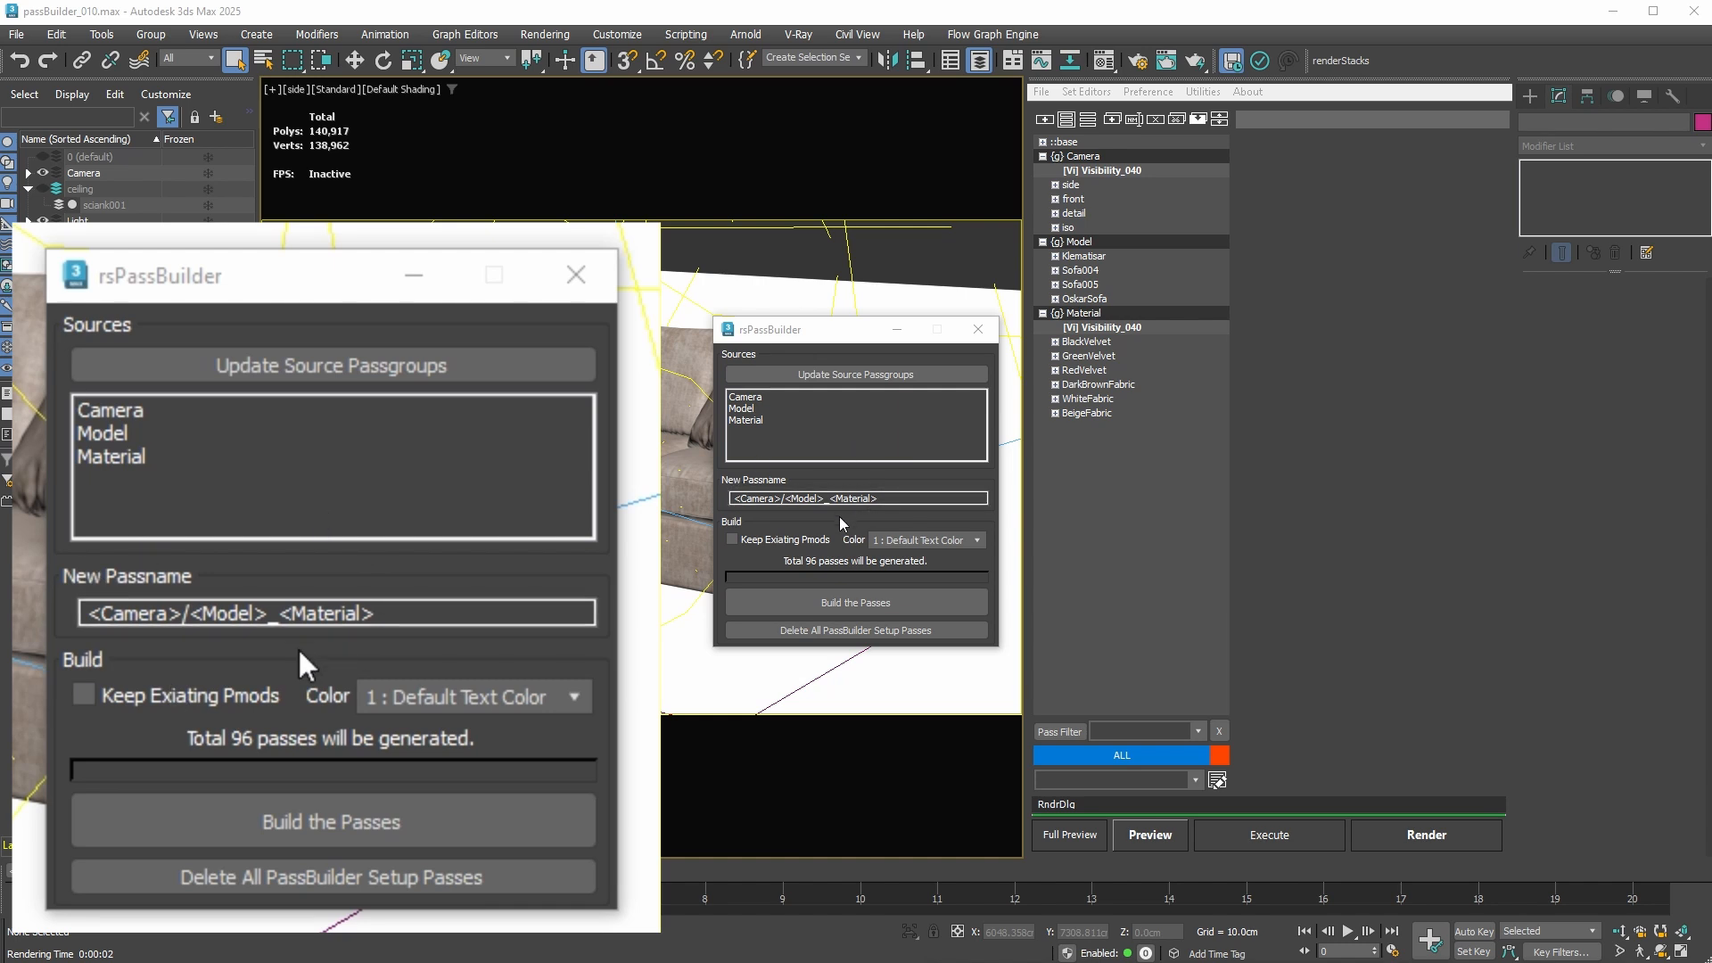
click(749, 398)
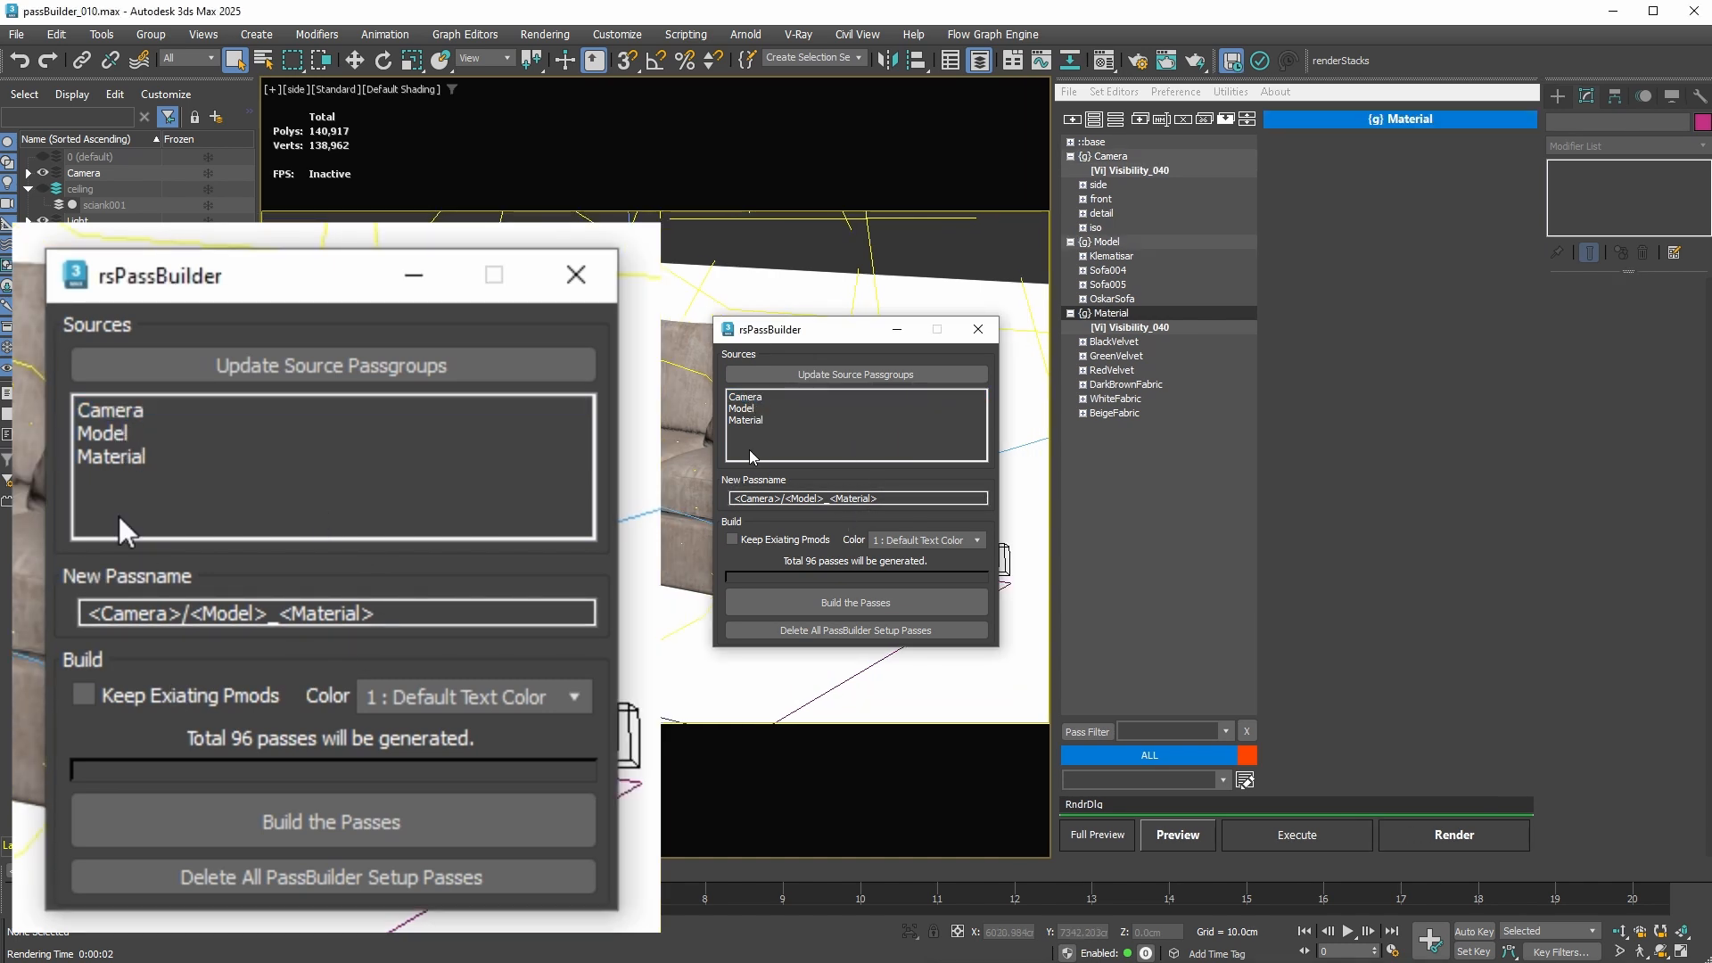
click(746, 400)
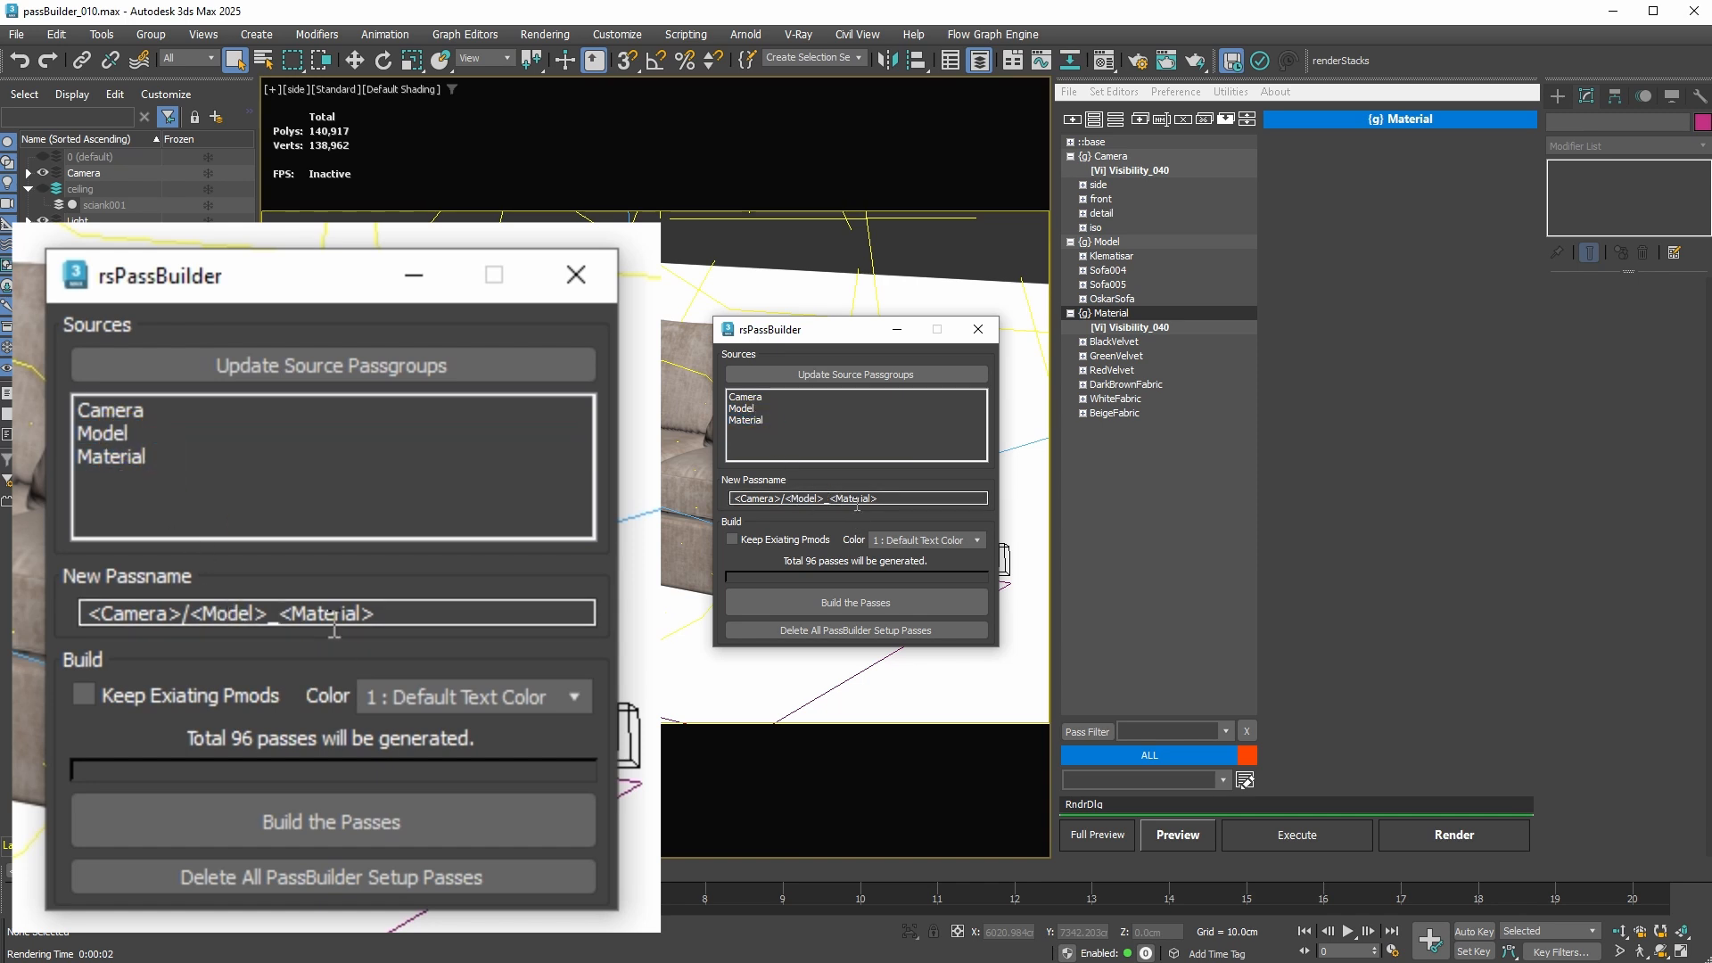
click(831, 499)
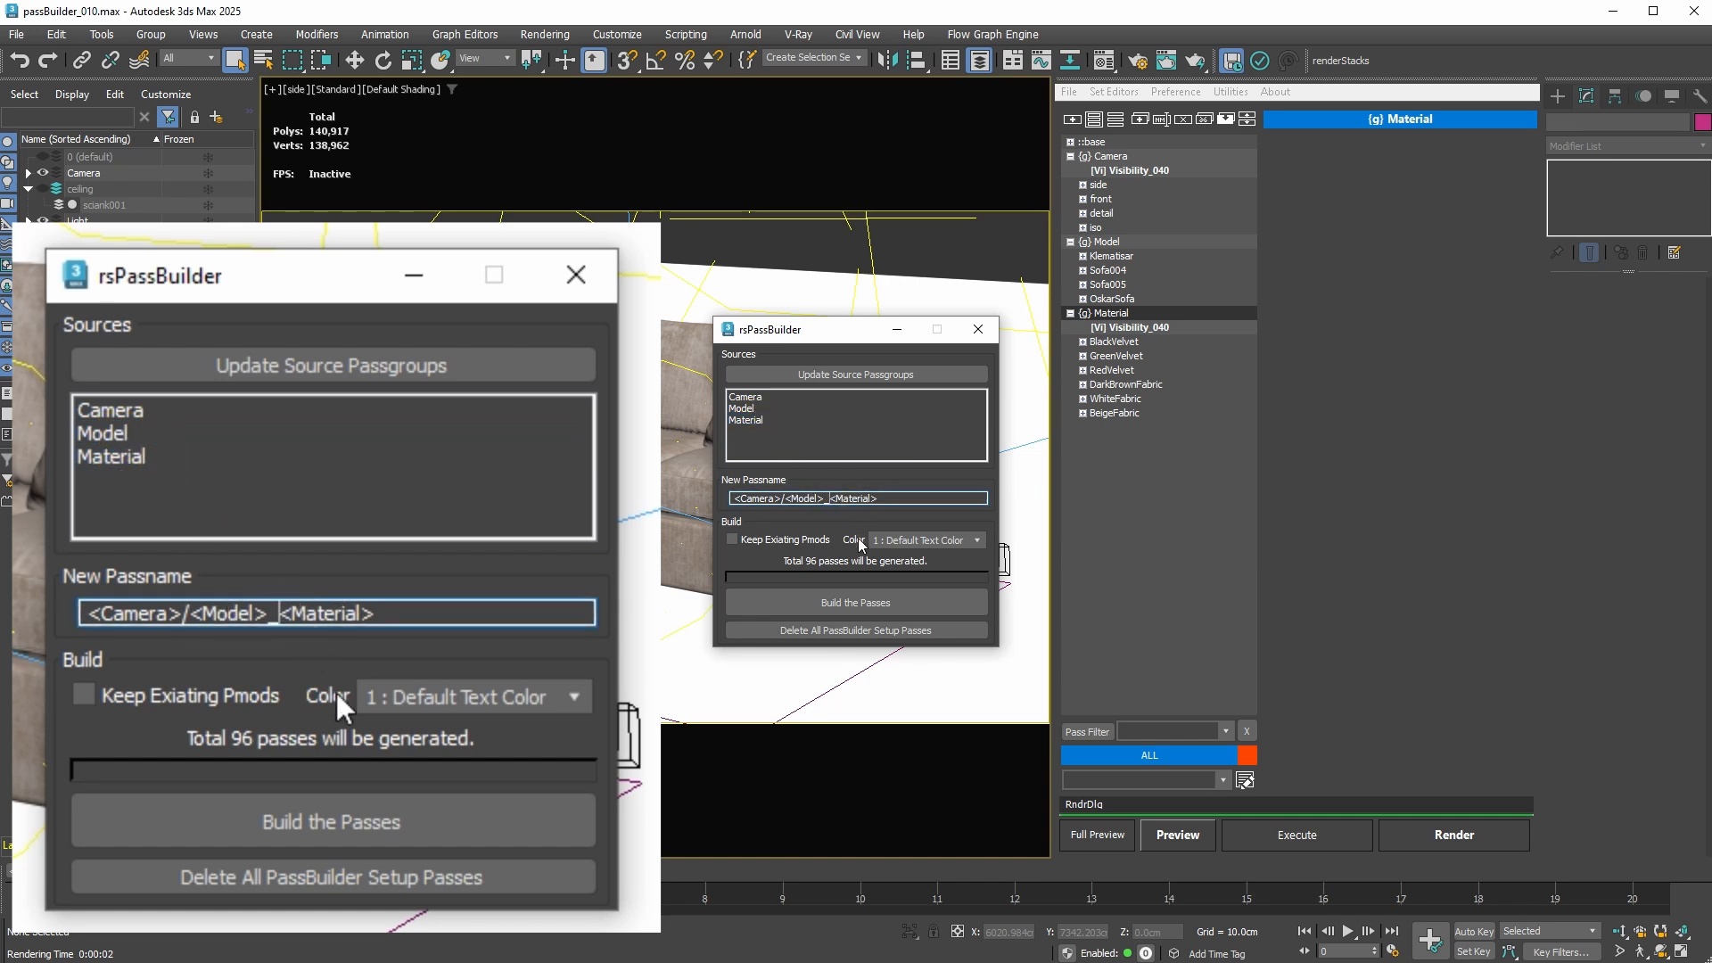
text(__)
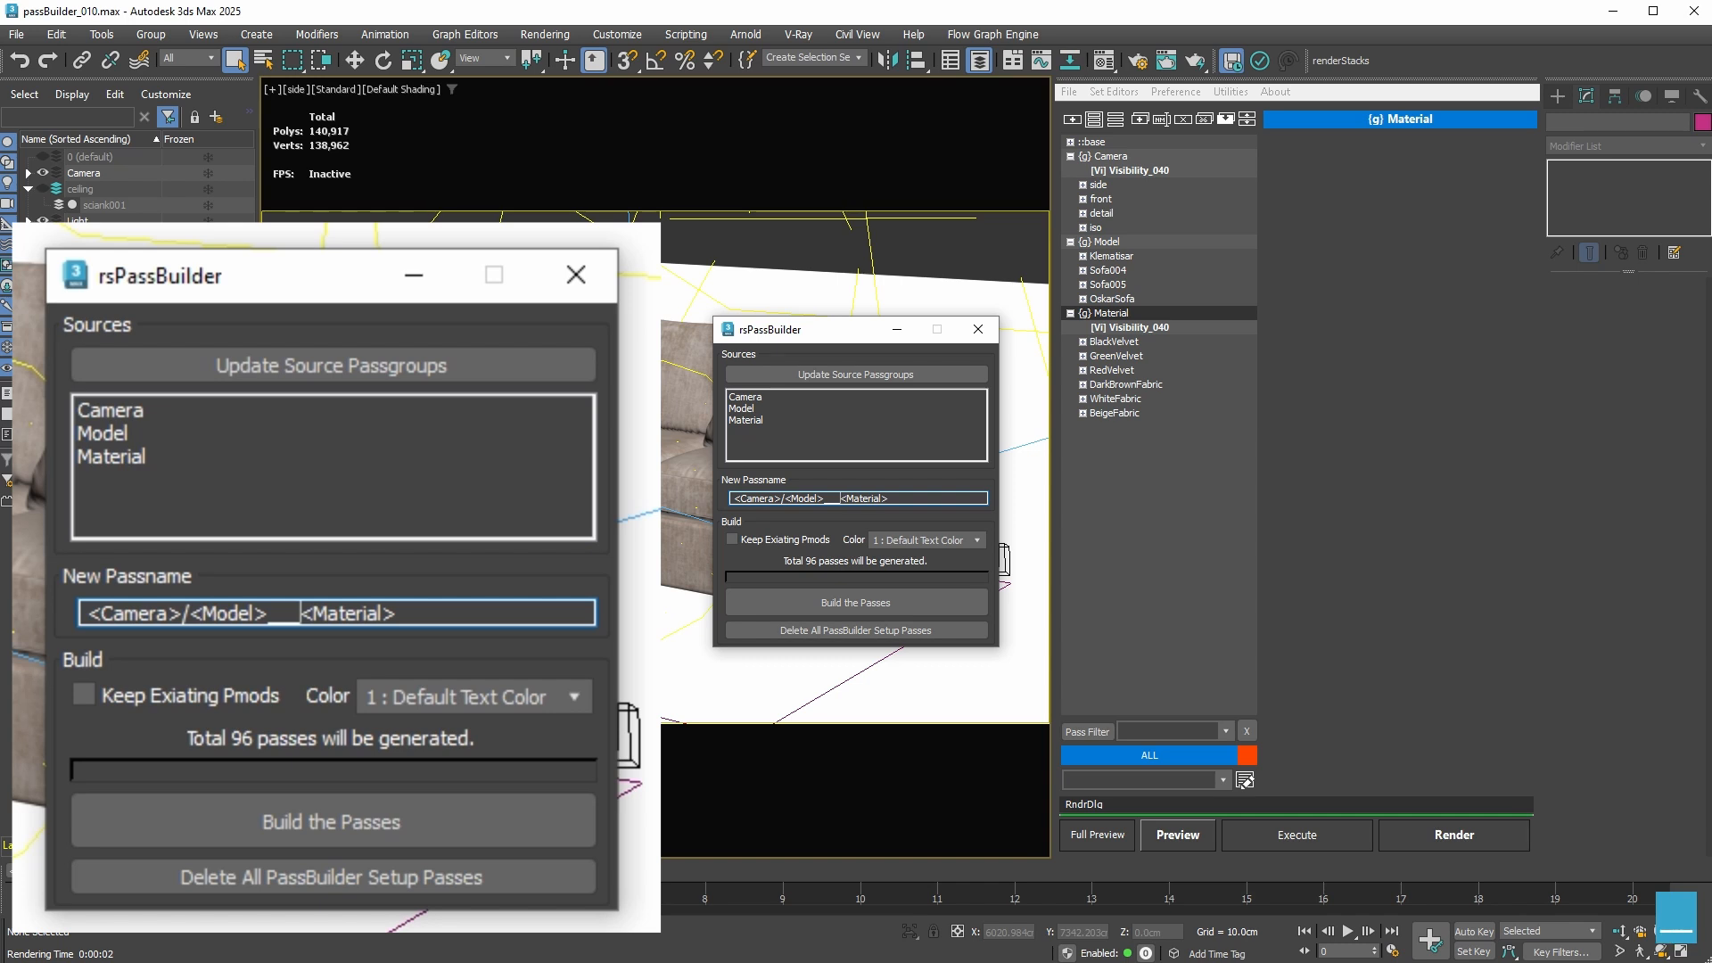
key(BackSpace)
key(BackSpace)
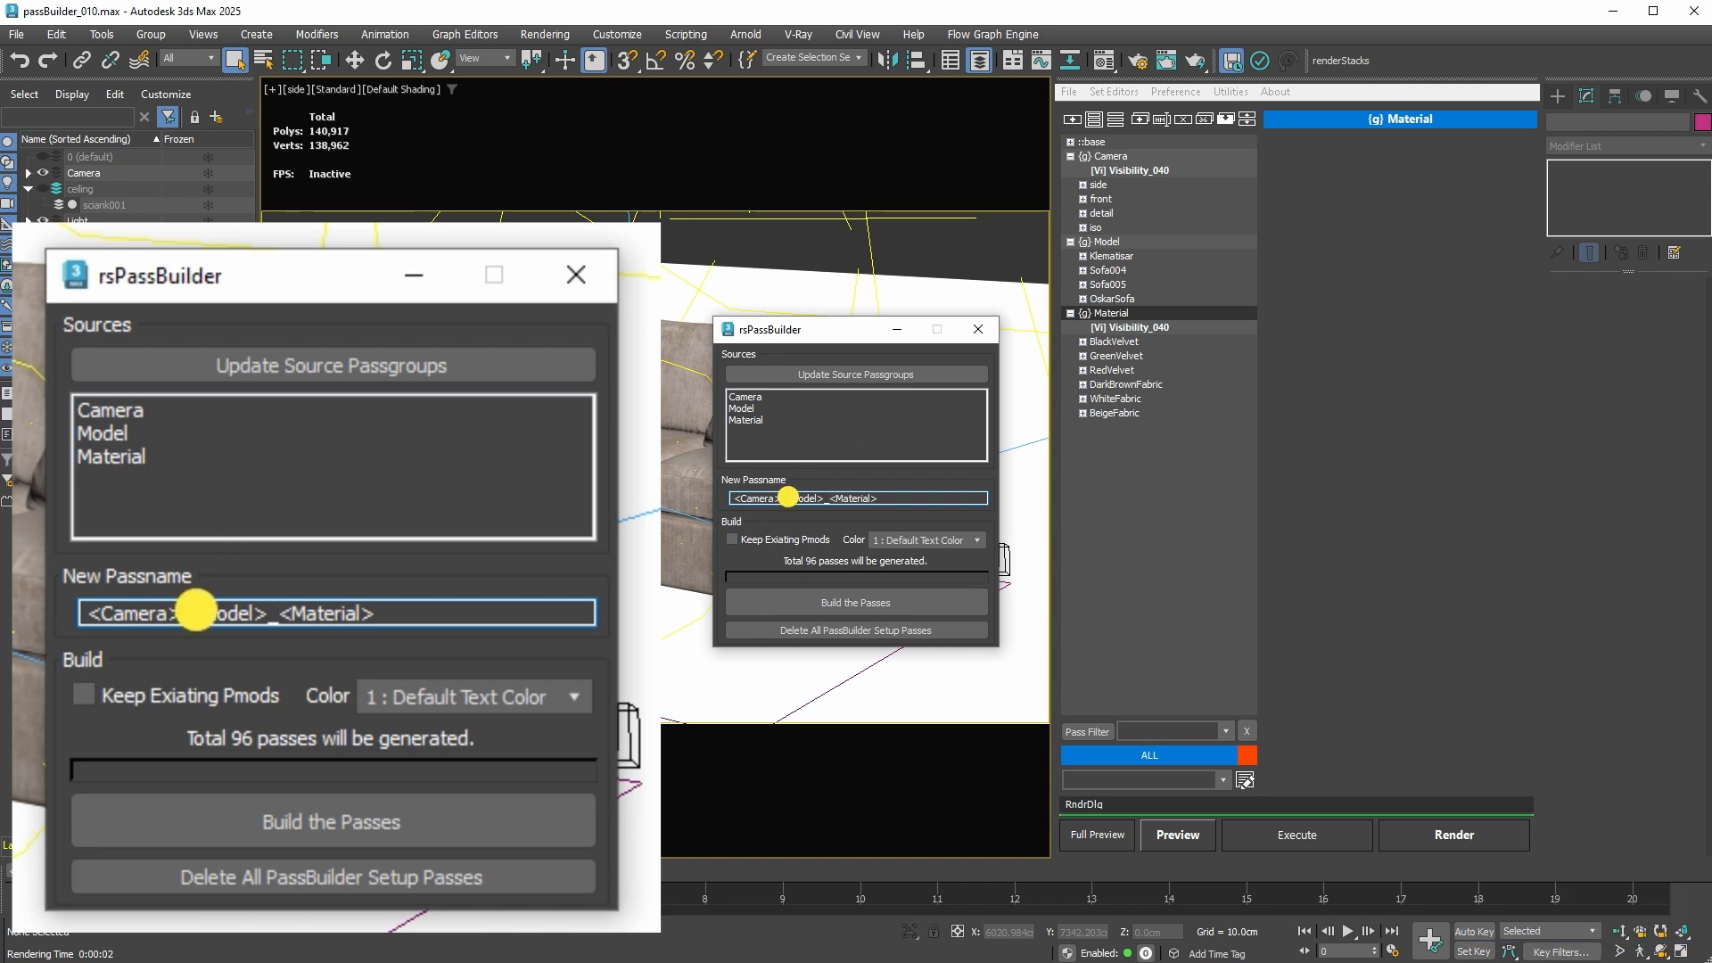
drag(788, 496, 786, 496)
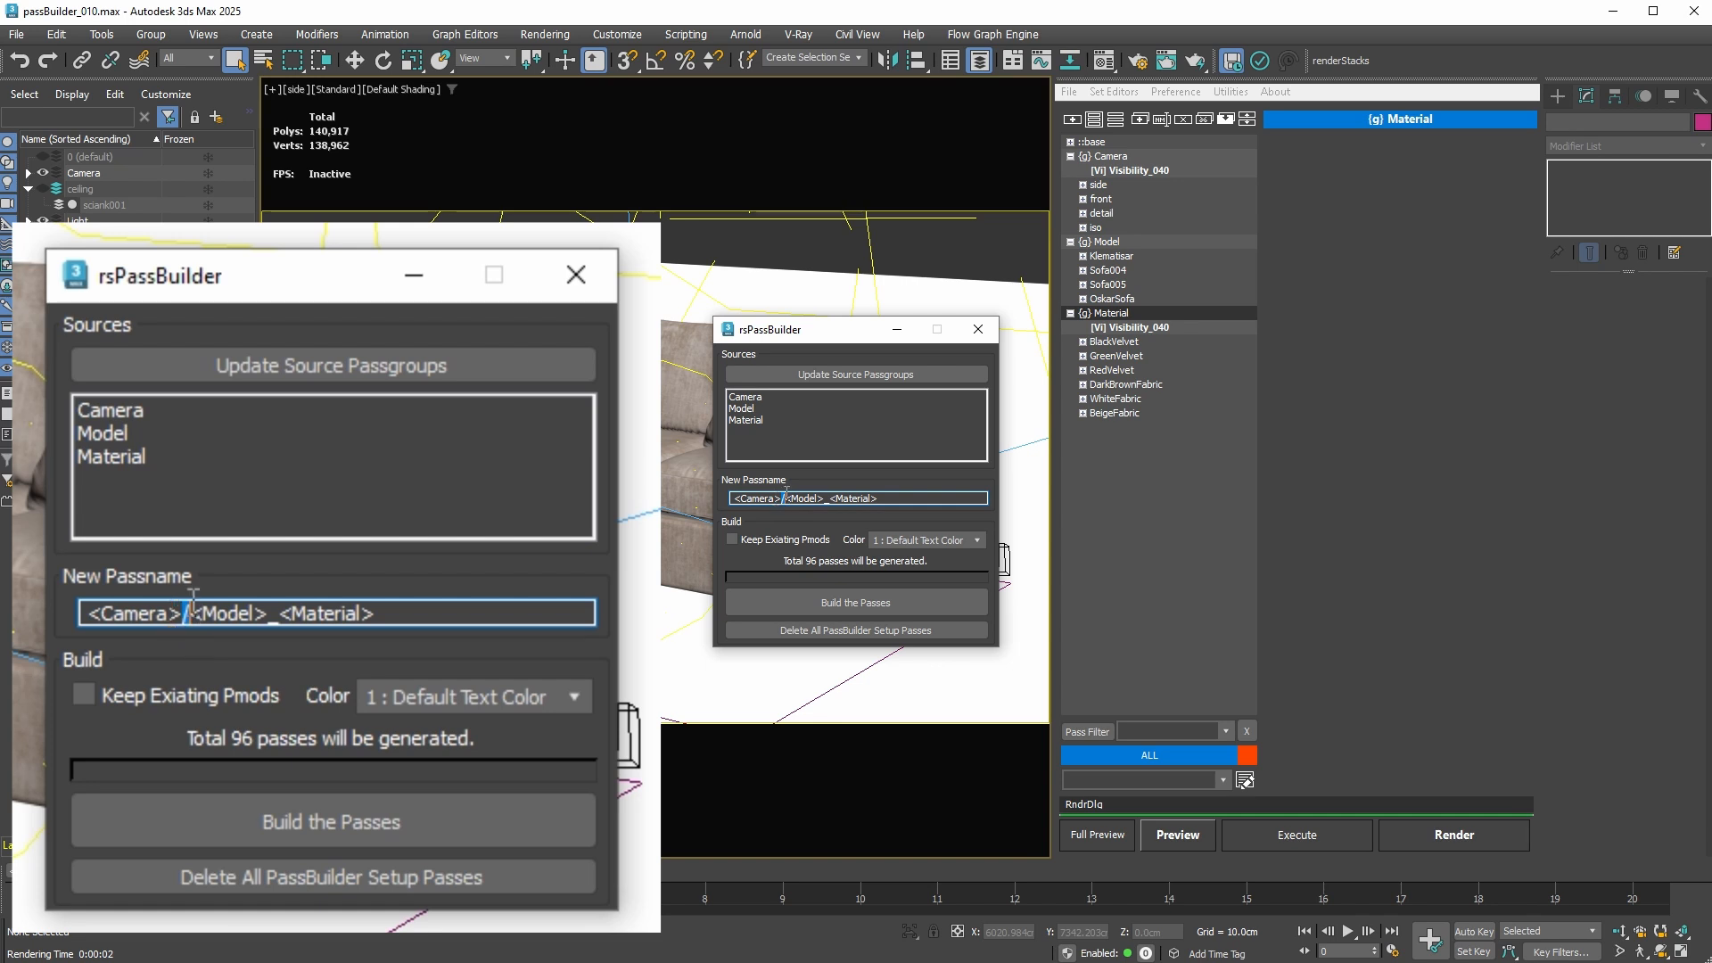
click(908, 497)
drag(785, 497, 714, 497)
click(758, 399)
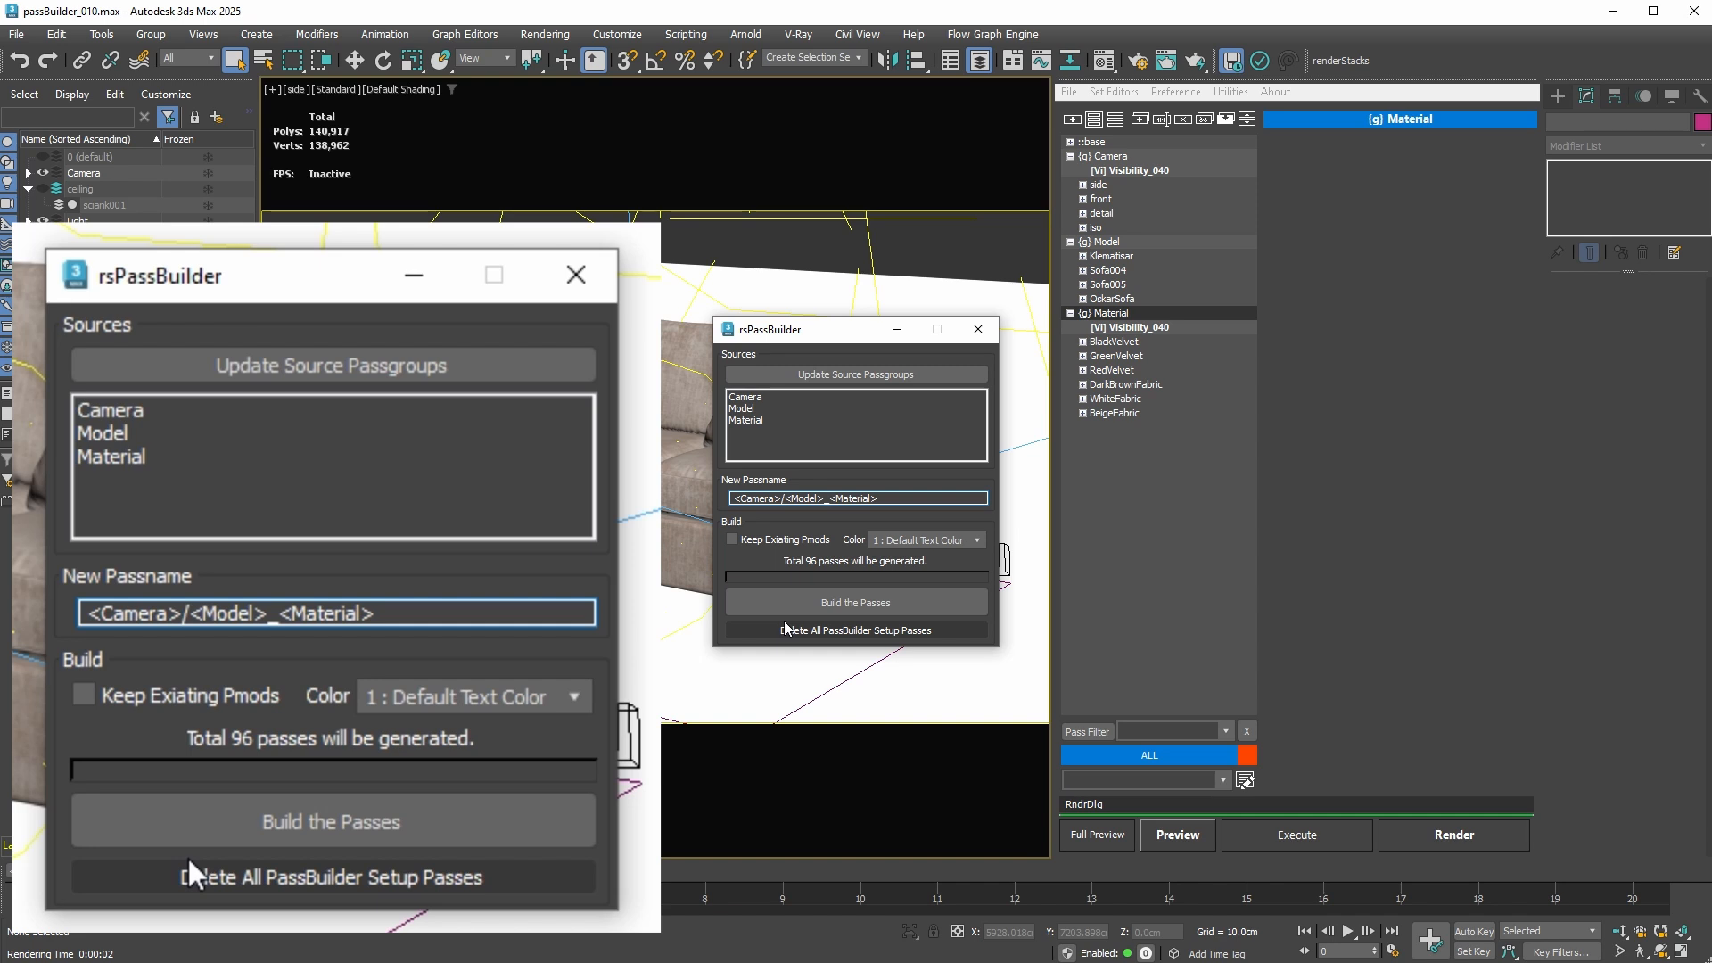
Step: Set the PassBuilder colour to 4 : SpringGreen and build the passes with the <Camera>/<Model>_<Material> naming pattern
click(969, 540)
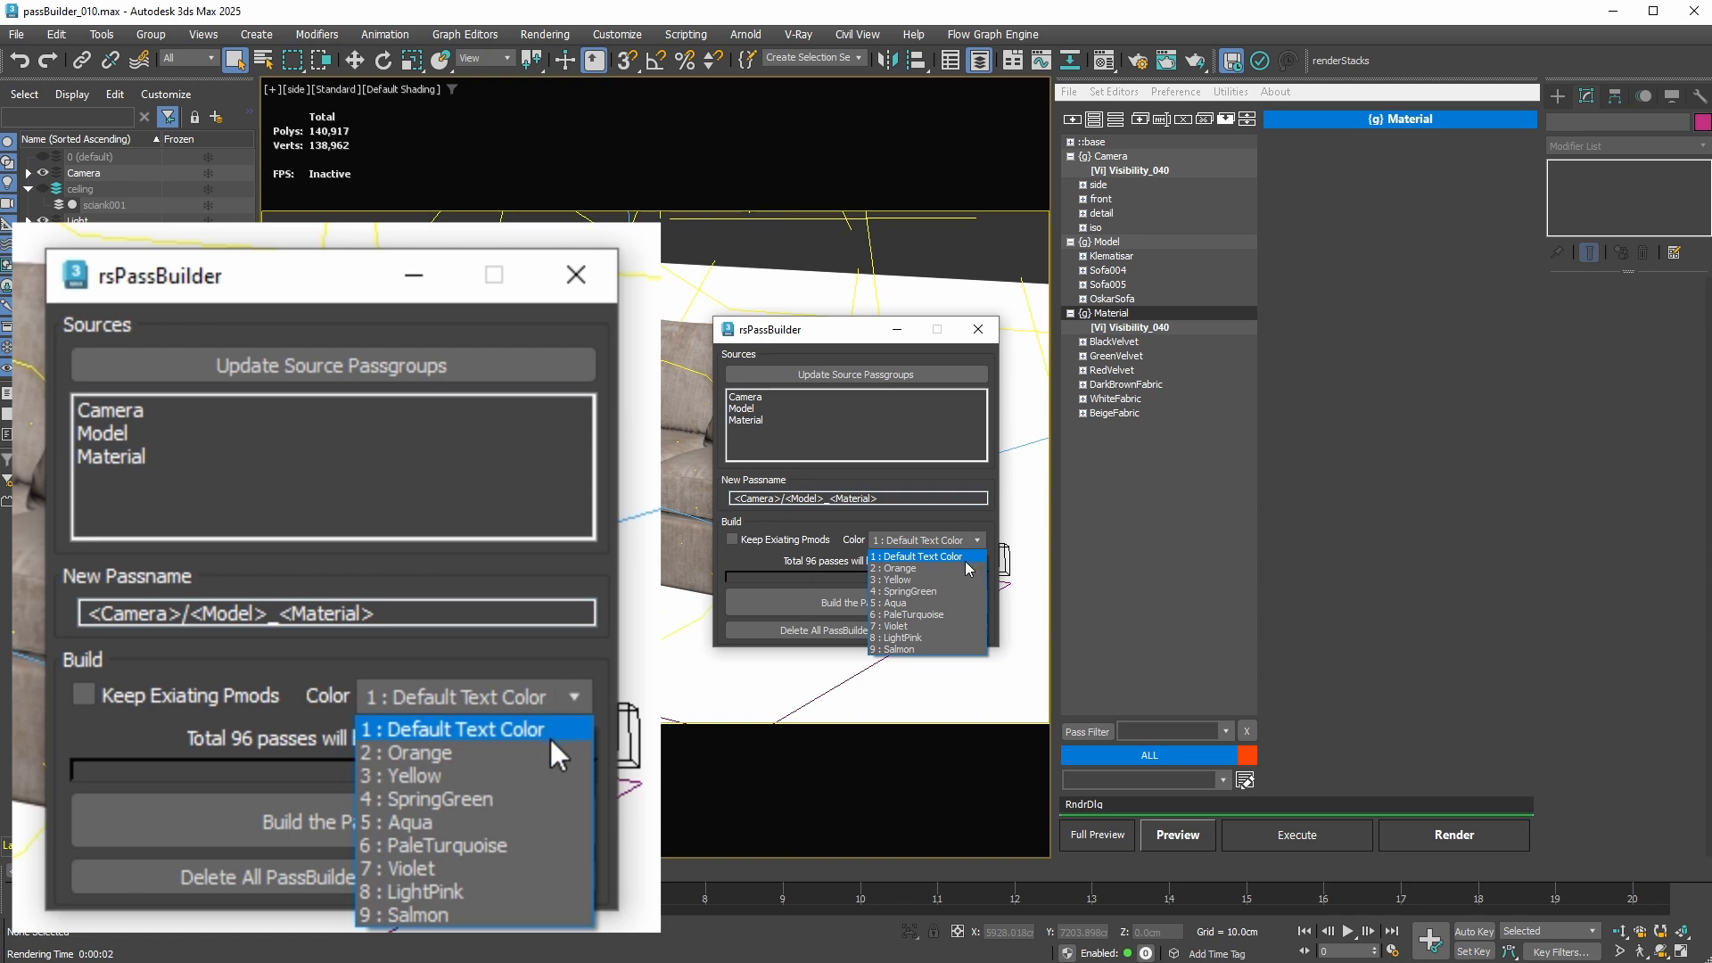
click(957, 590)
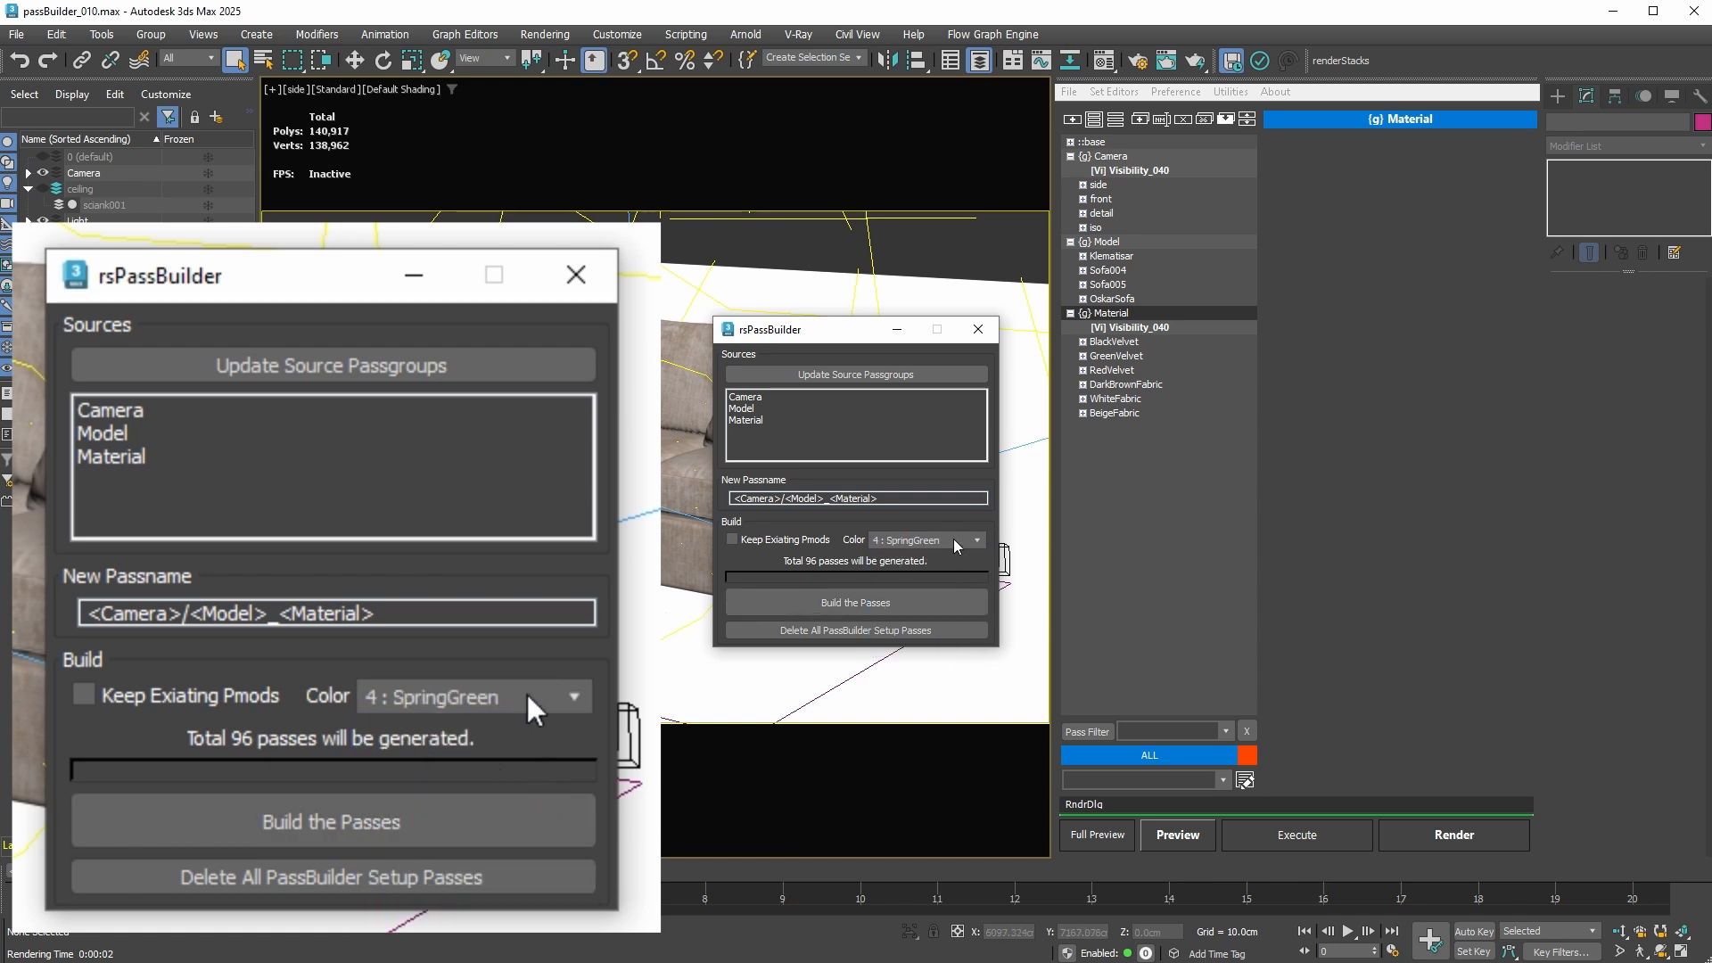
click(955, 546)
click(897, 590)
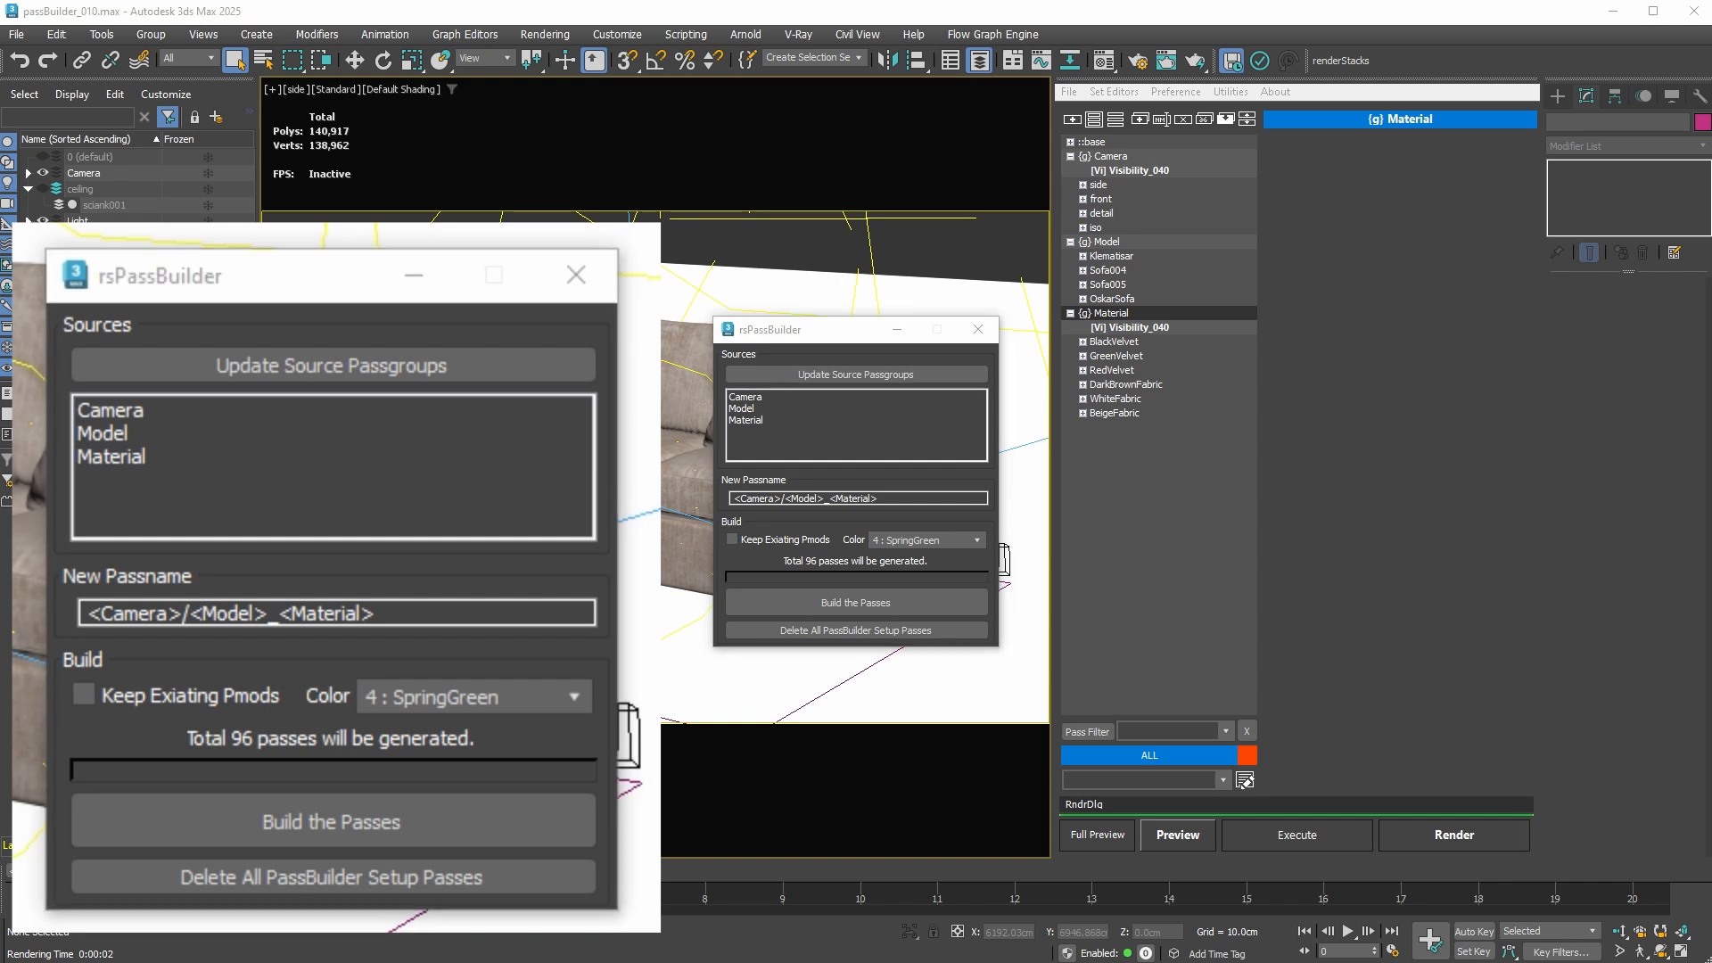
click(383, 822)
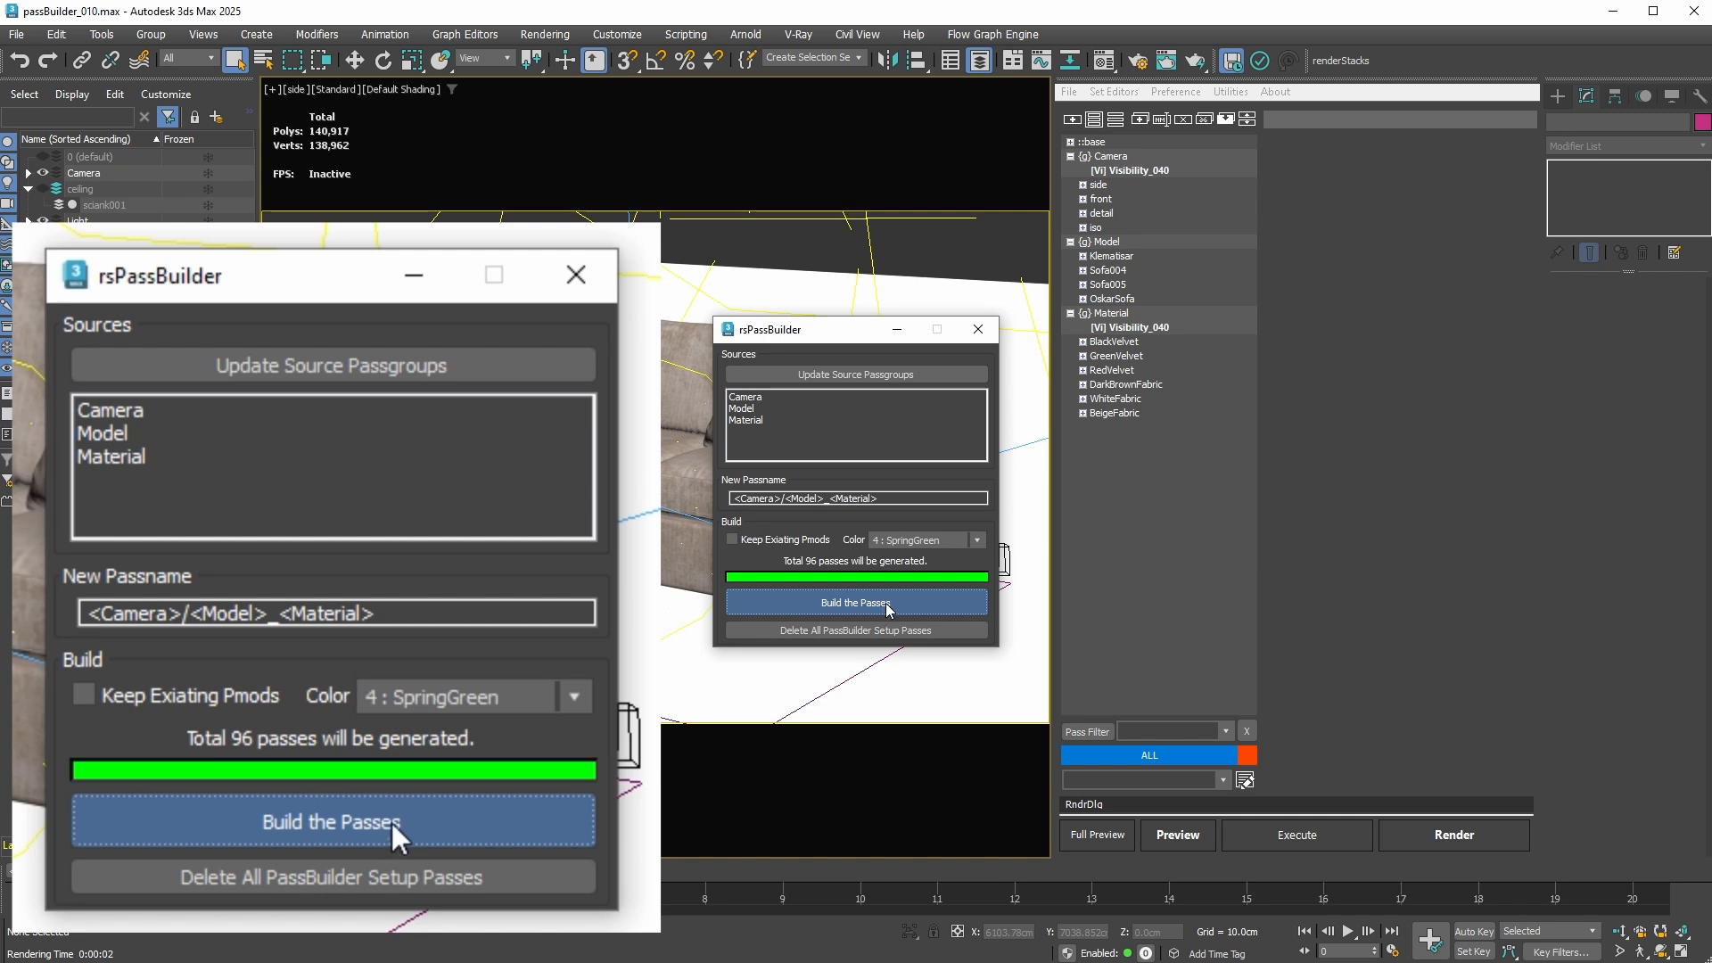
Step: Look through the generated passes, collapse the side, front, detail and iso groups, and review them as a list
click(1248, 391)
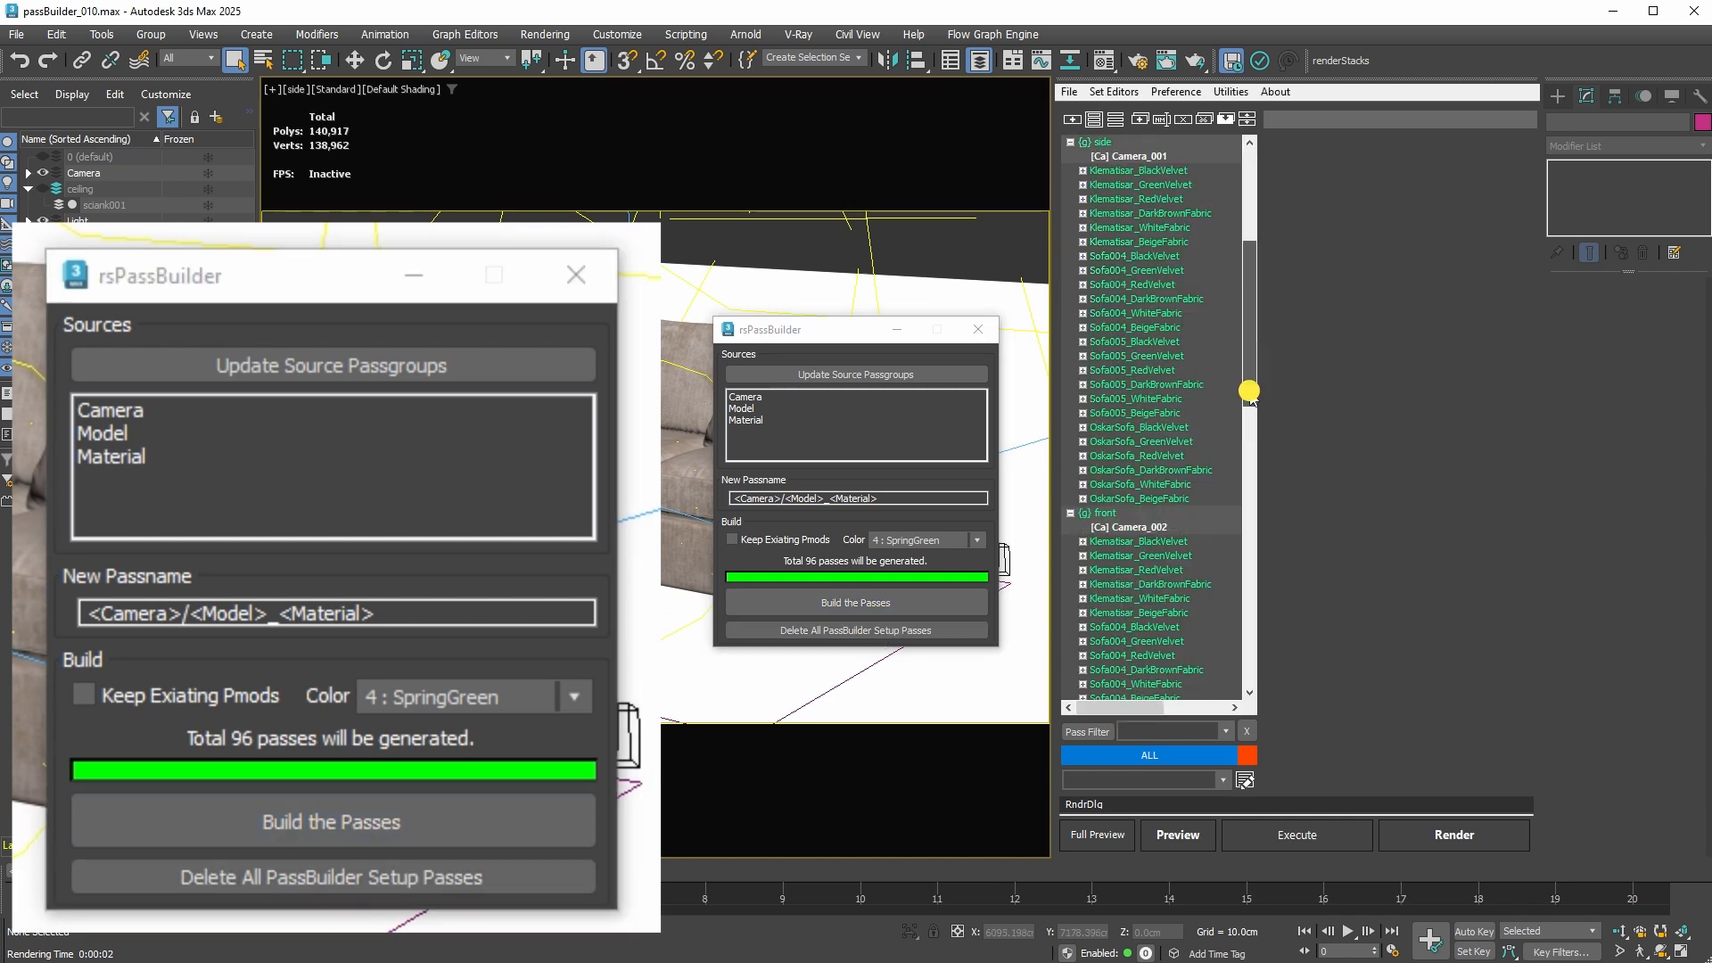
drag(1248, 391, 1298, 286)
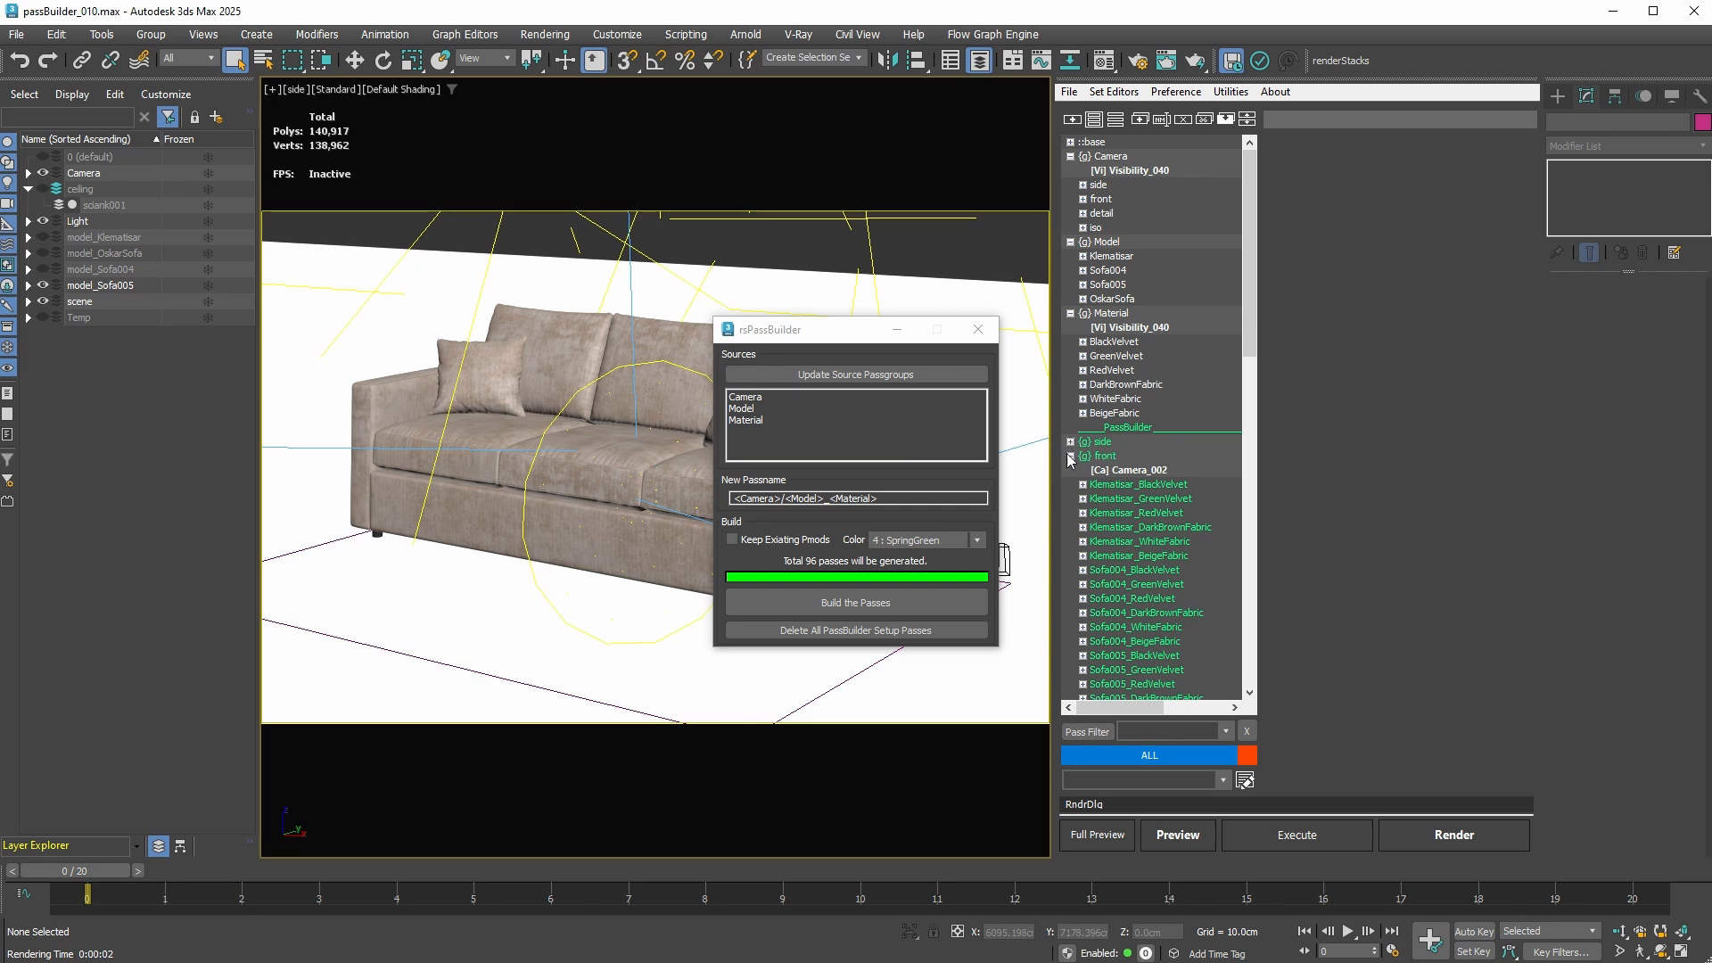
click(1070, 455)
click(1070, 469)
click(1069, 484)
click(1103, 445)
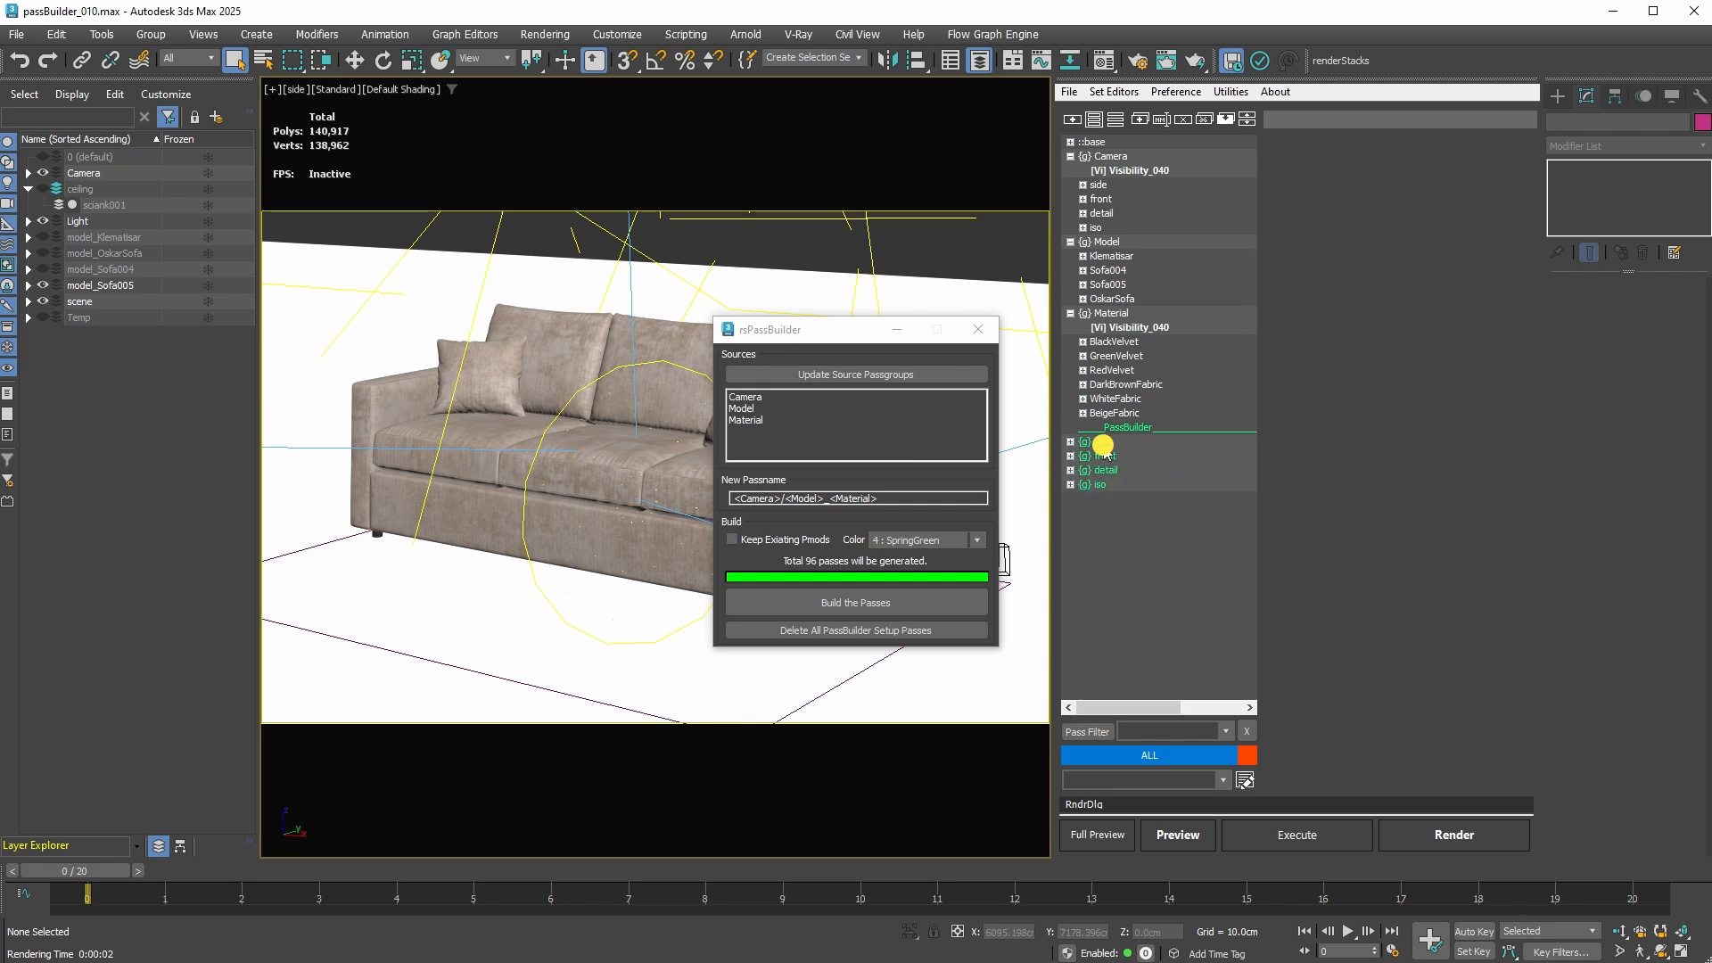
click(1103, 456)
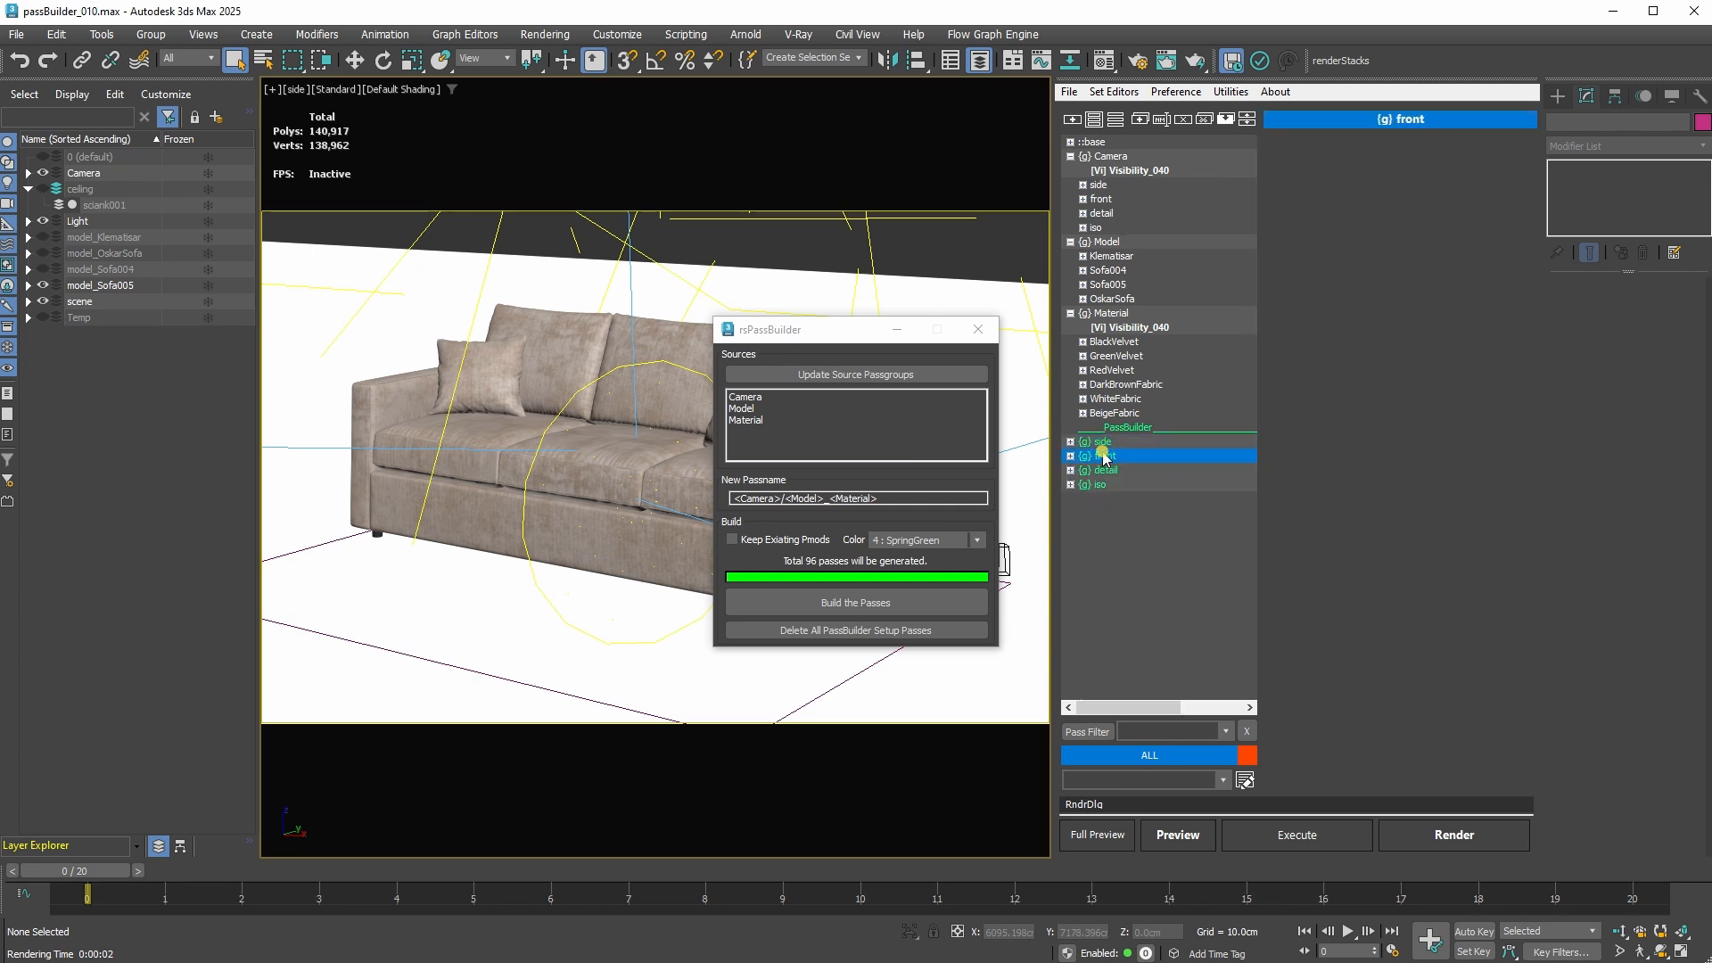
click(1115, 471)
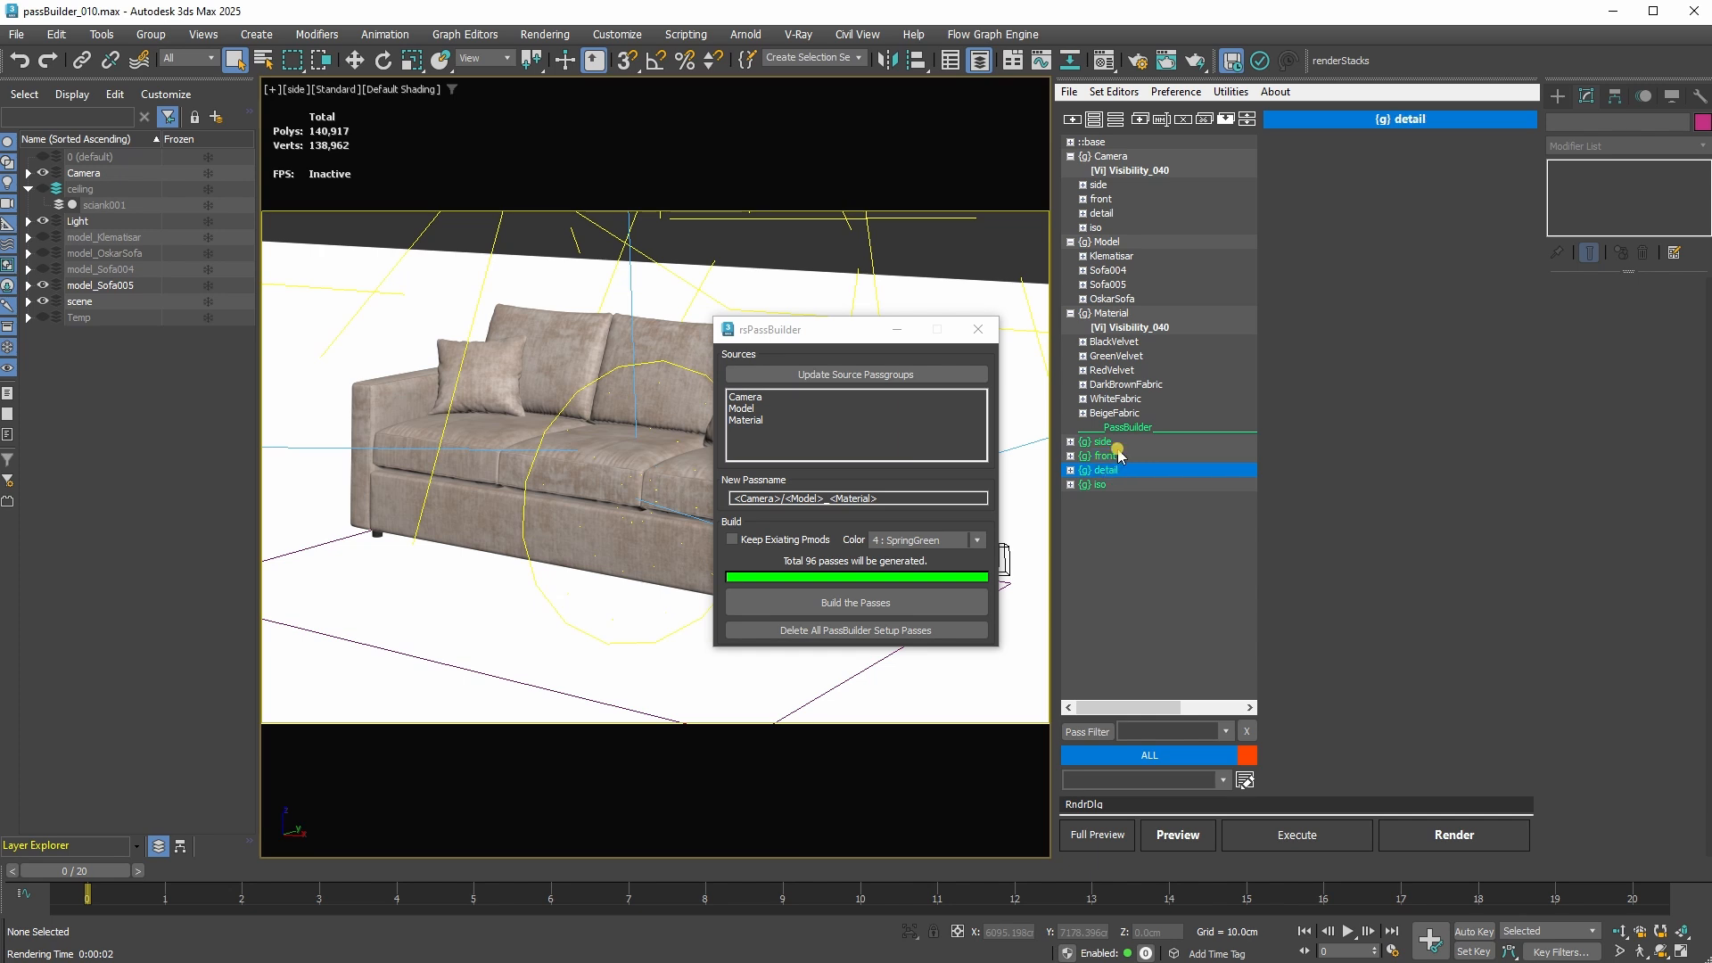
click(1118, 484)
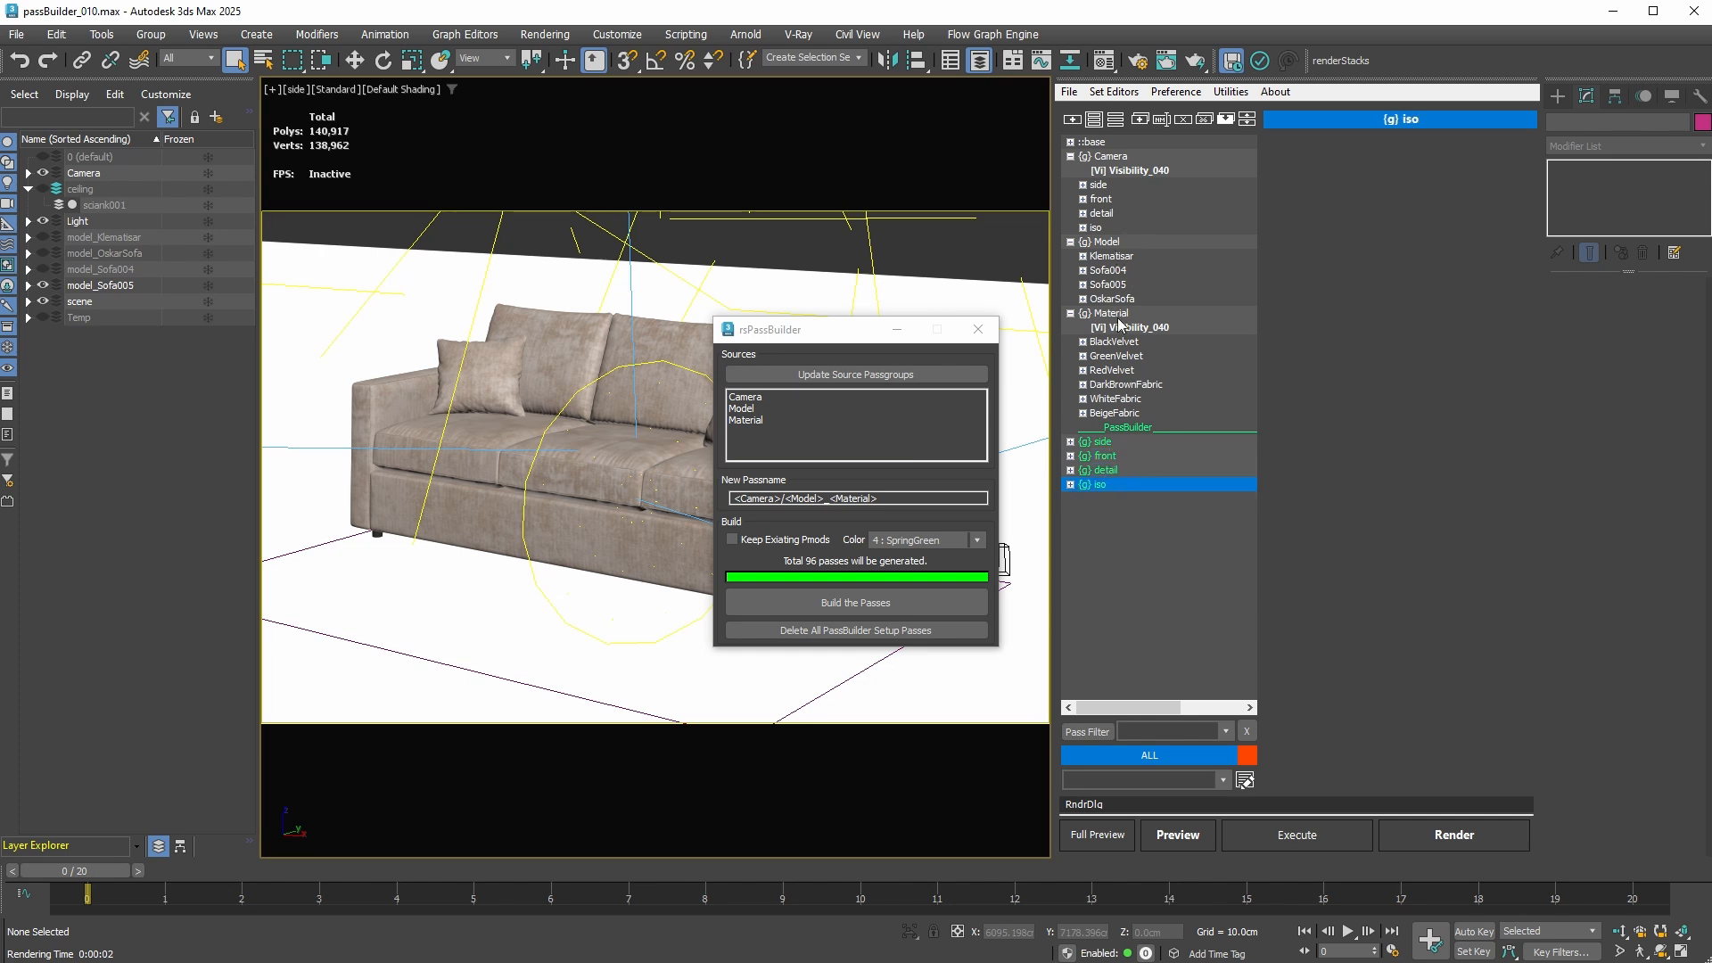
Step: Compare the camera, visibility and material settings of the generated iso/Klematisar_BlackVelvet pass with those in the source Camera, Model and Material groups
click(1071, 485)
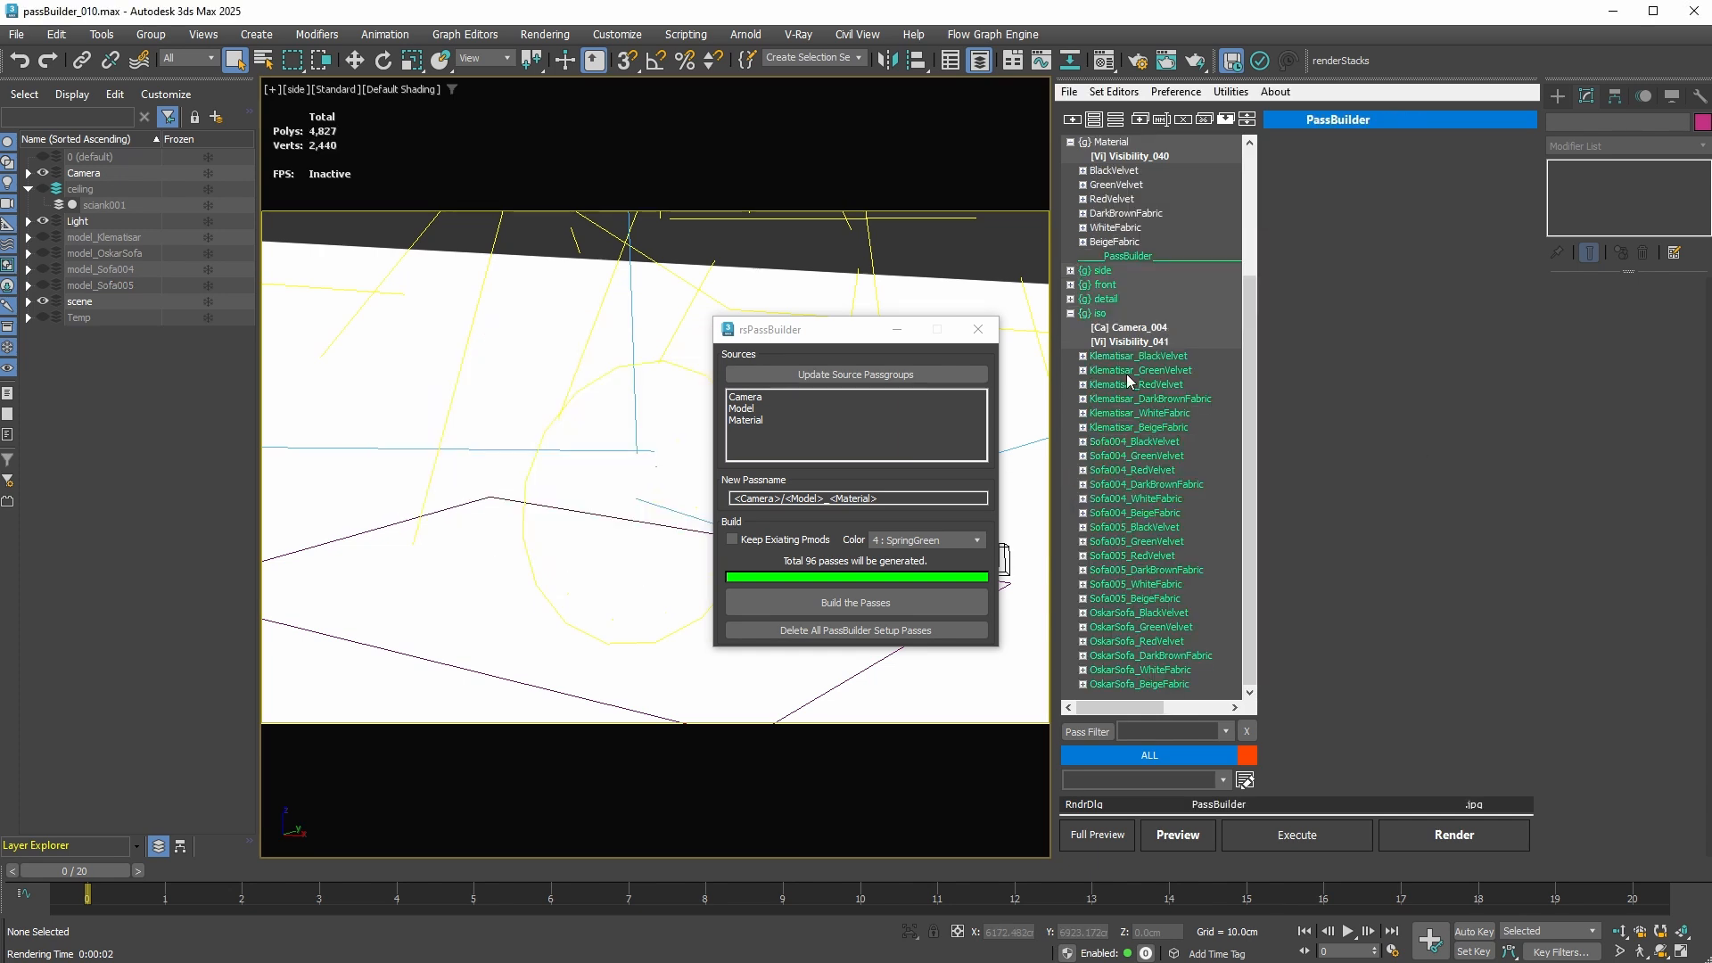
drag(1245, 326, 1243, 230)
click(1080, 184)
click(1133, 202)
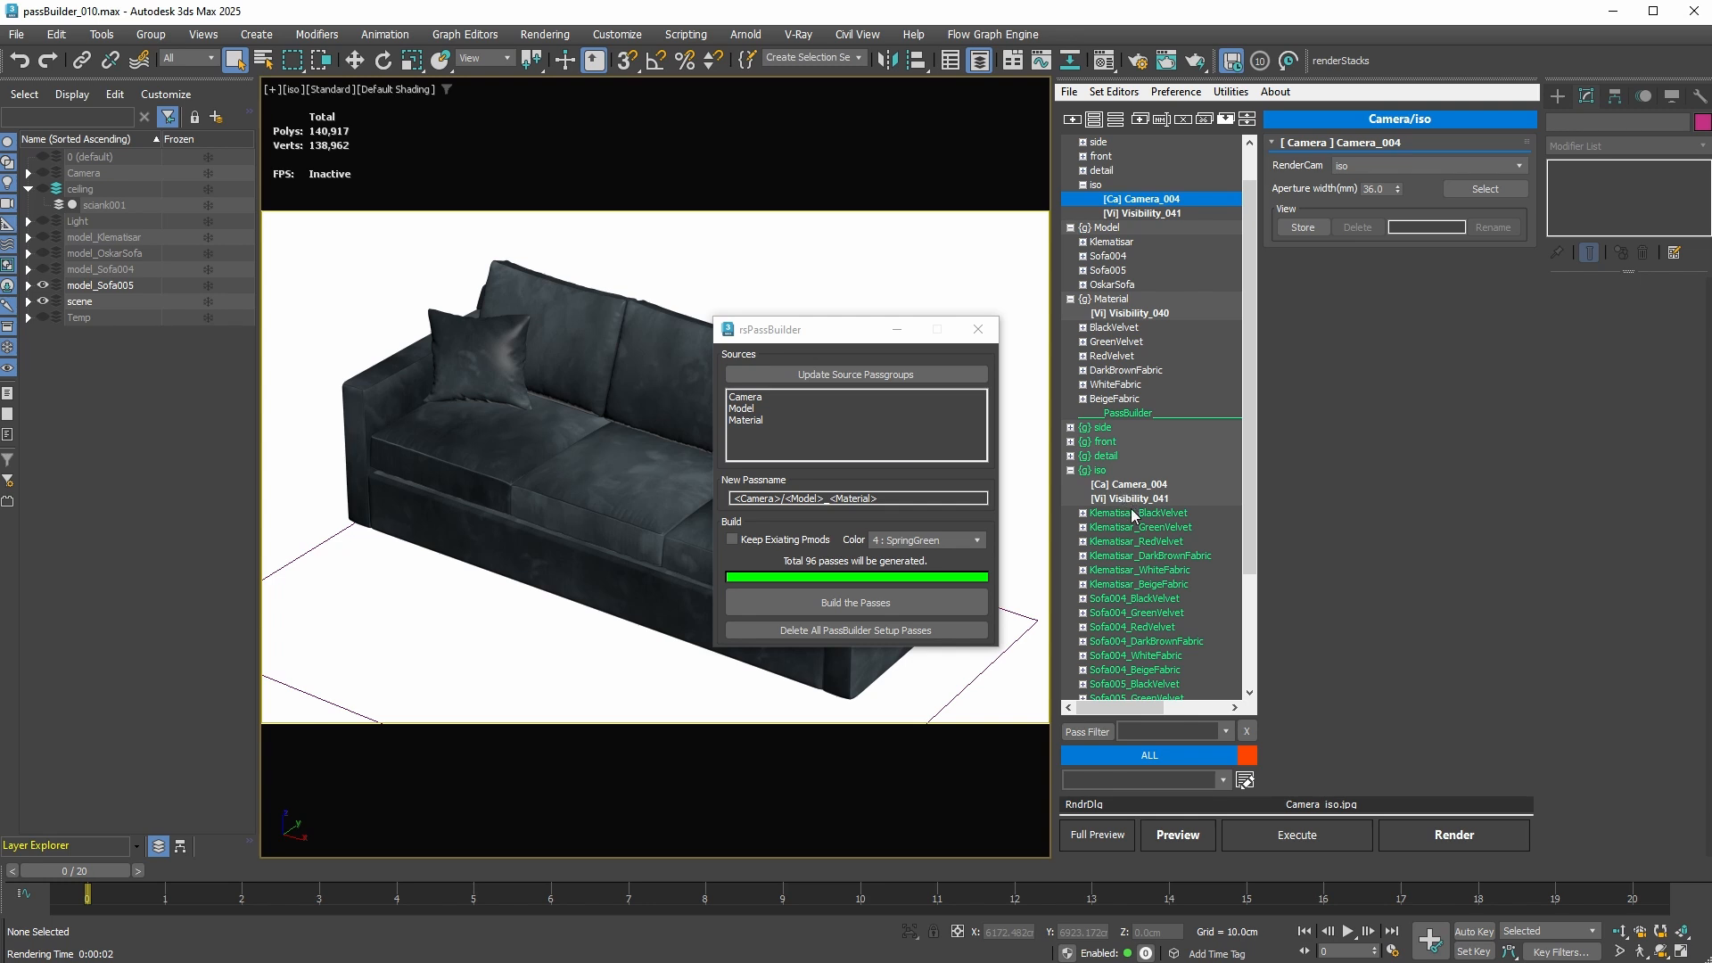
click(1082, 513)
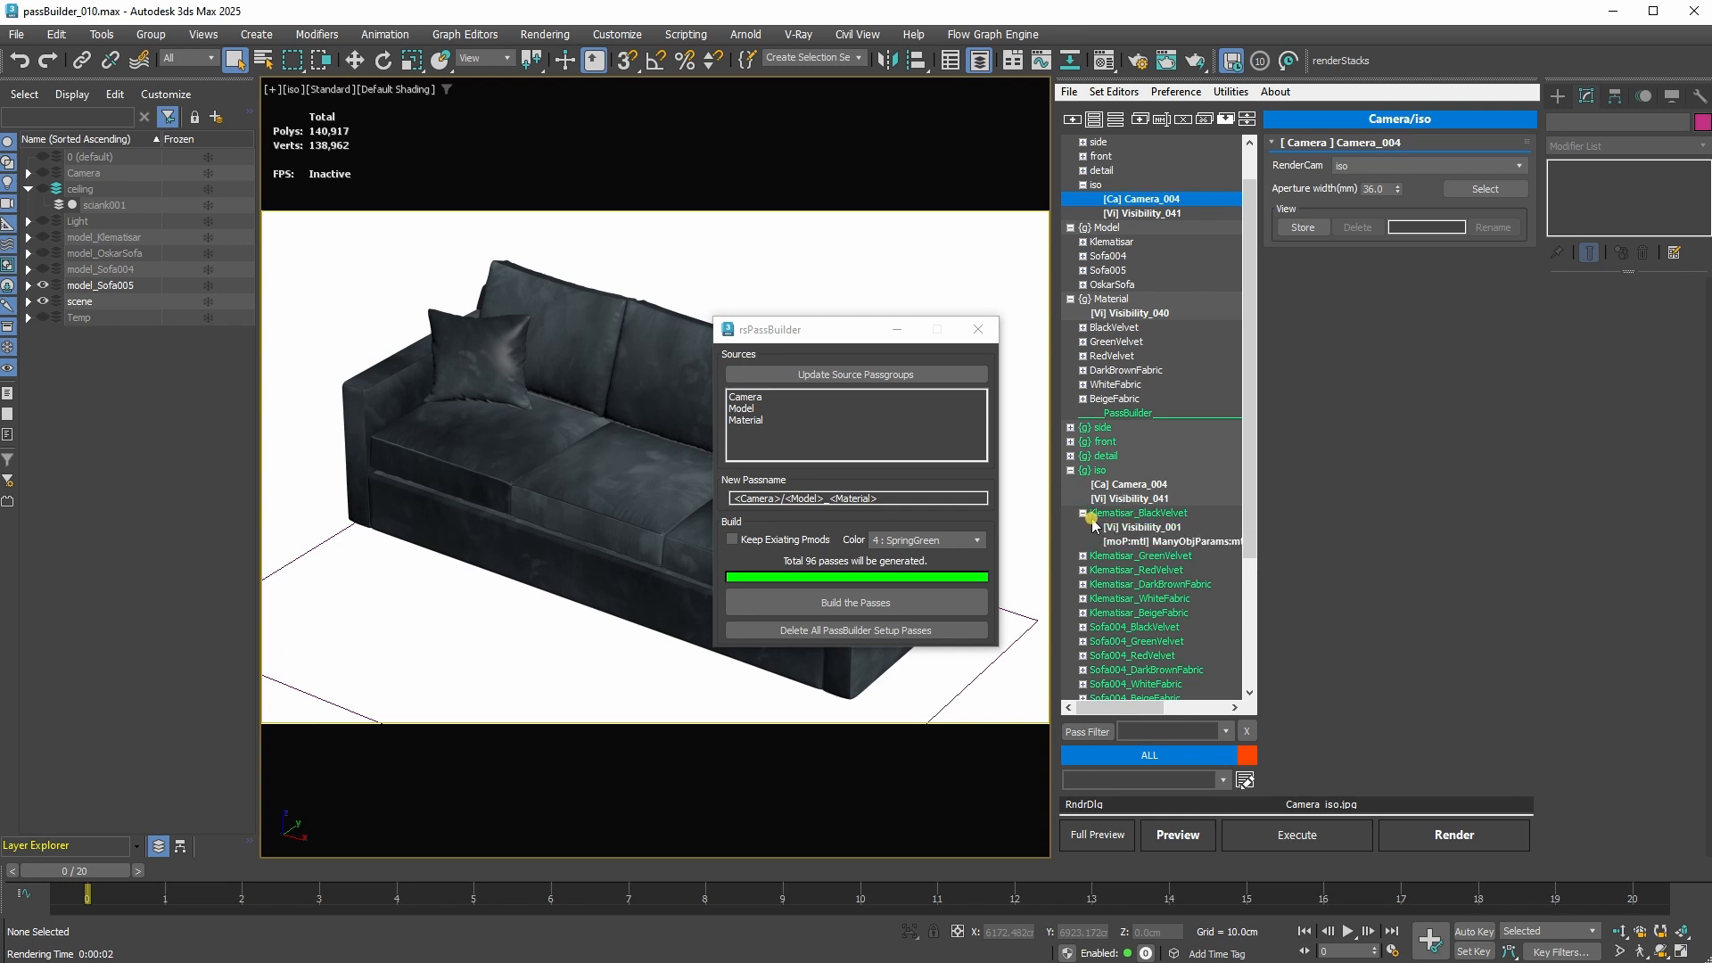
click(1158, 527)
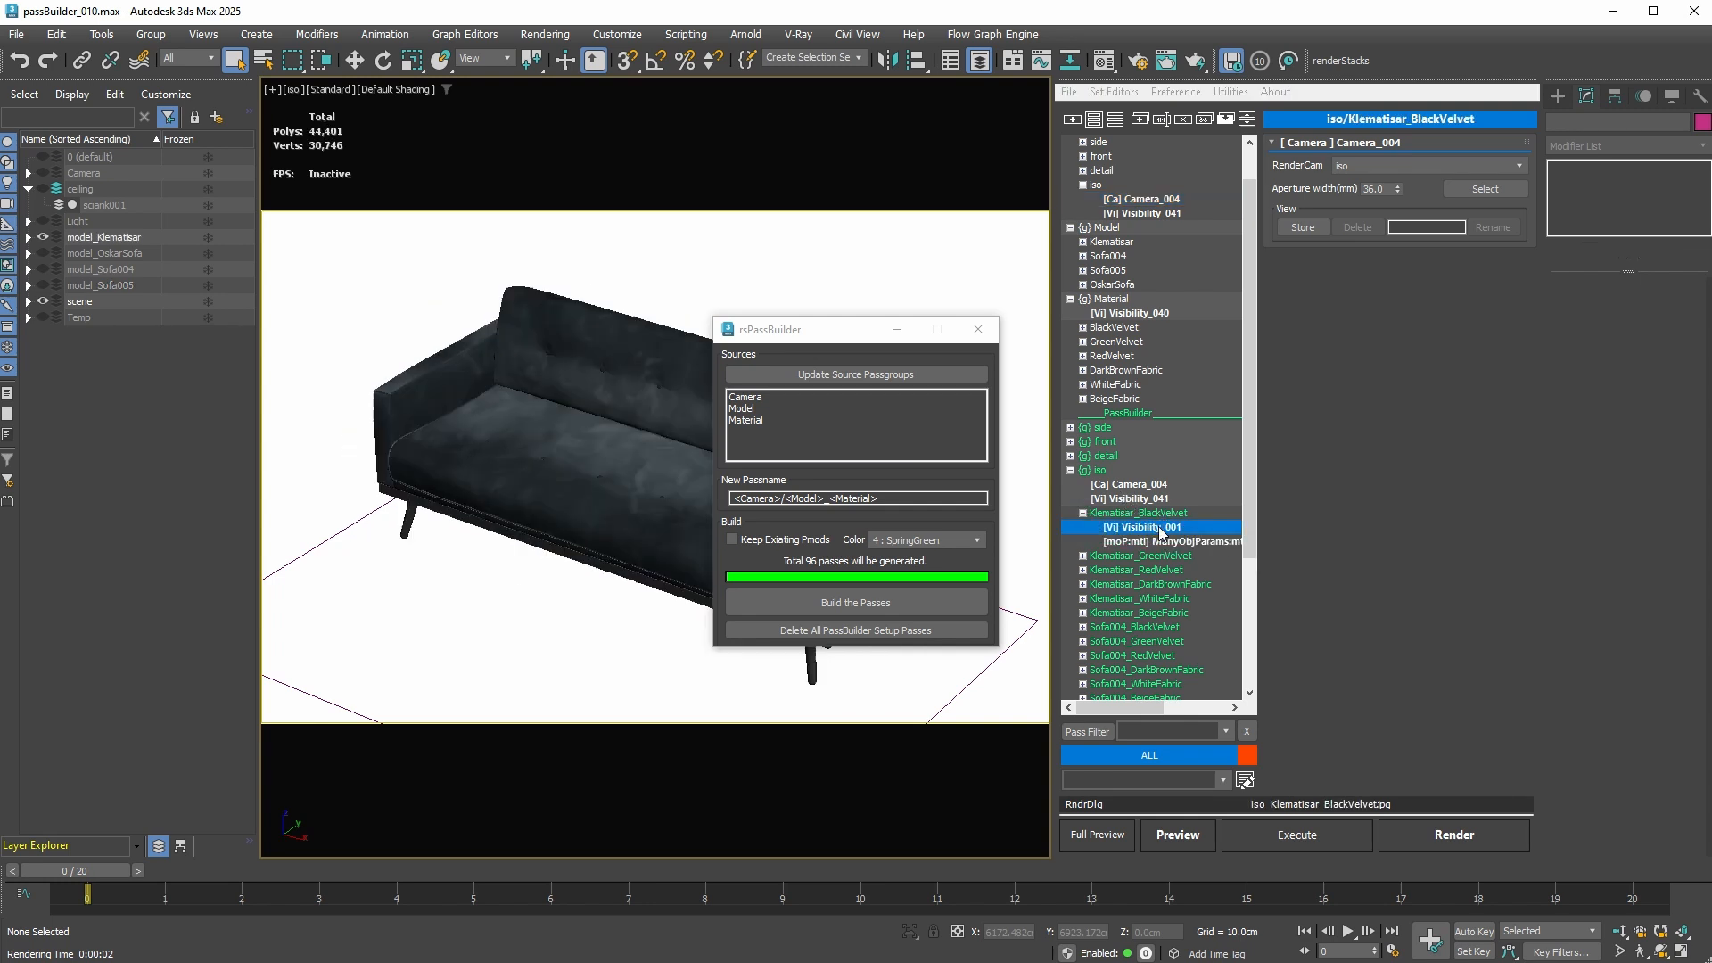
click(1083, 243)
click(1155, 256)
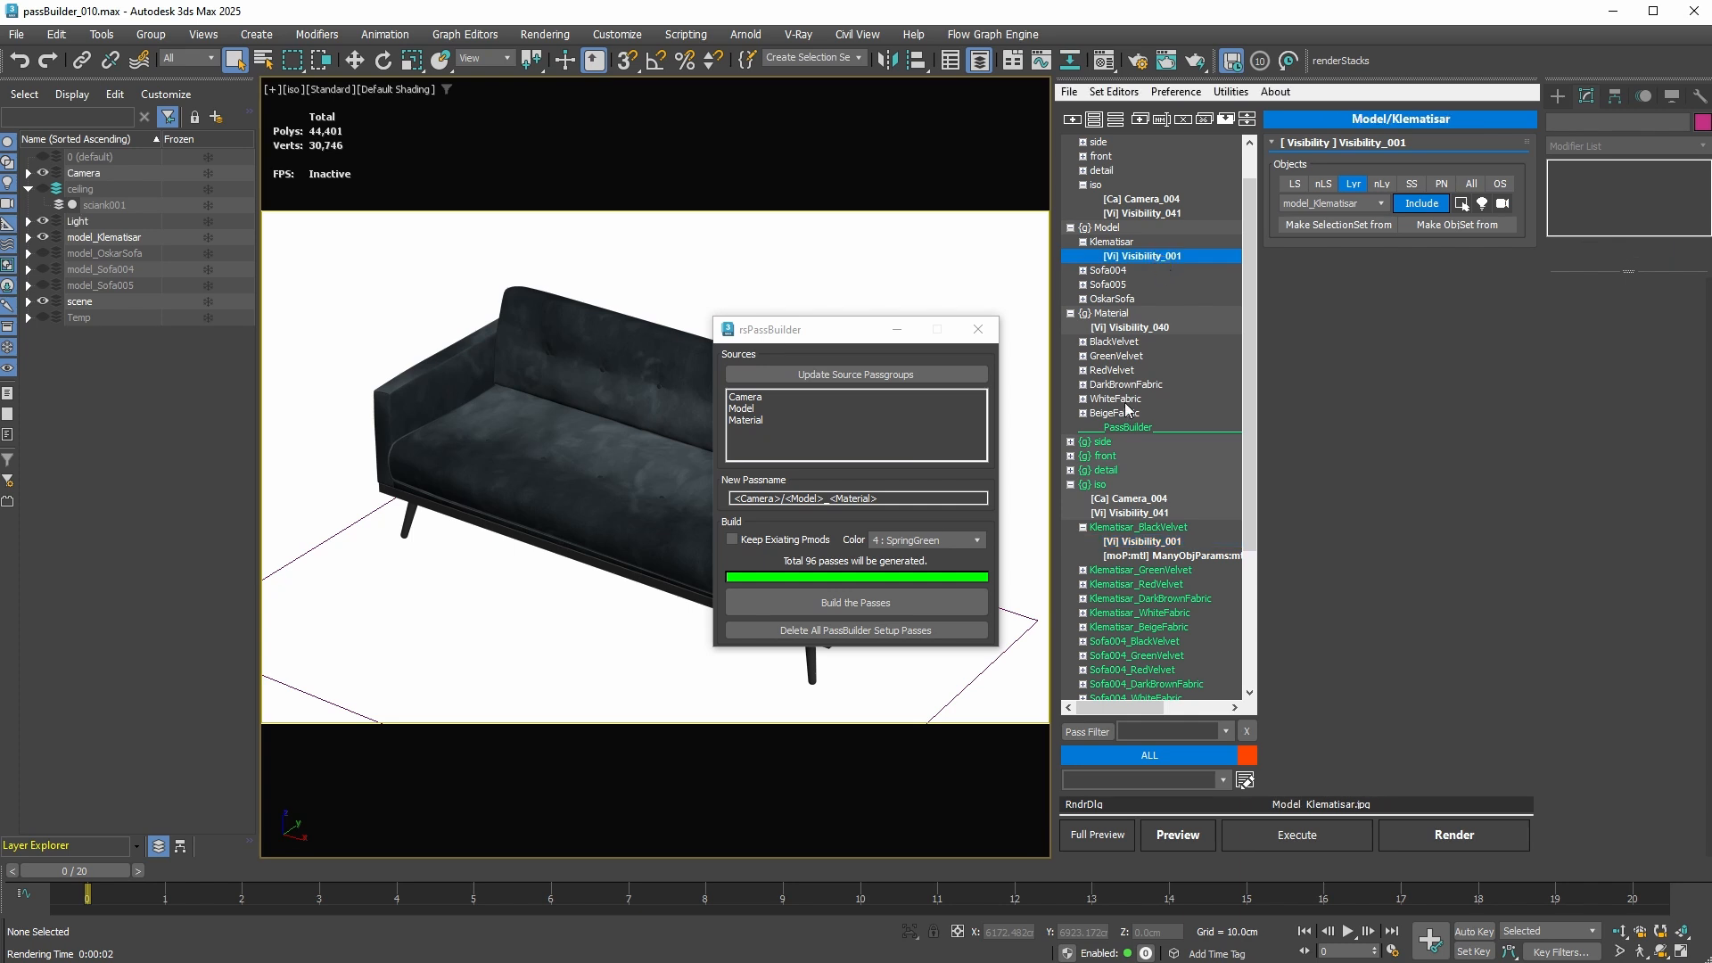
click(1159, 555)
click(1082, 341)
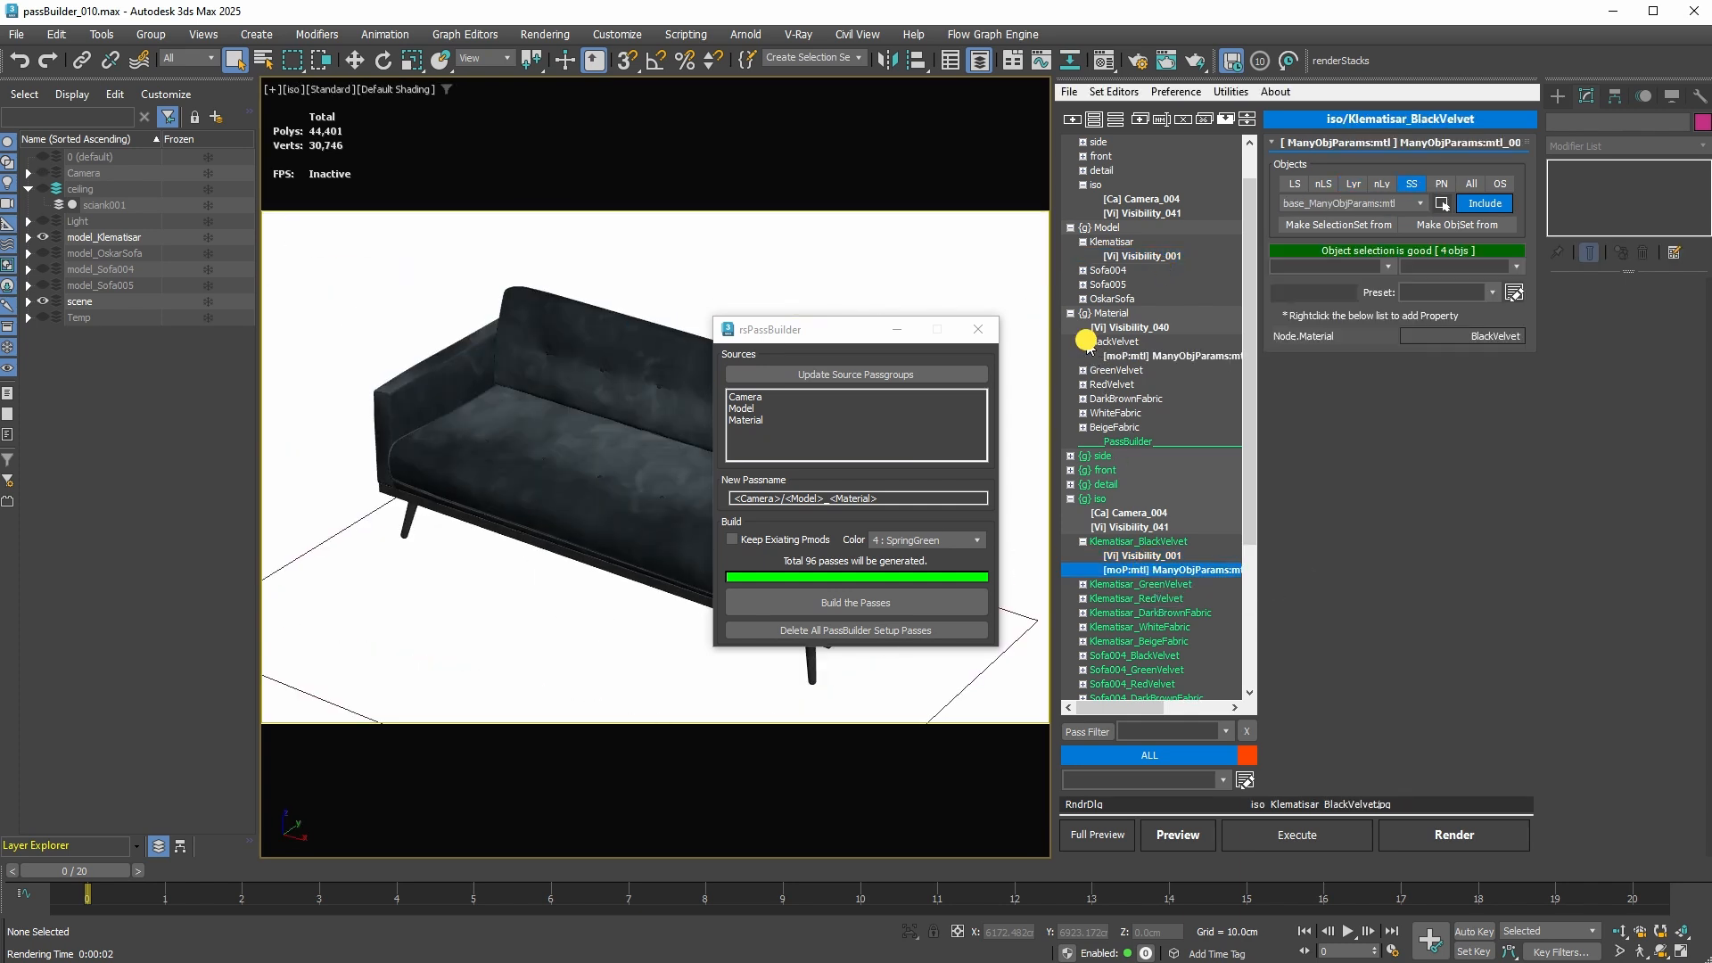
click(1161, 357)
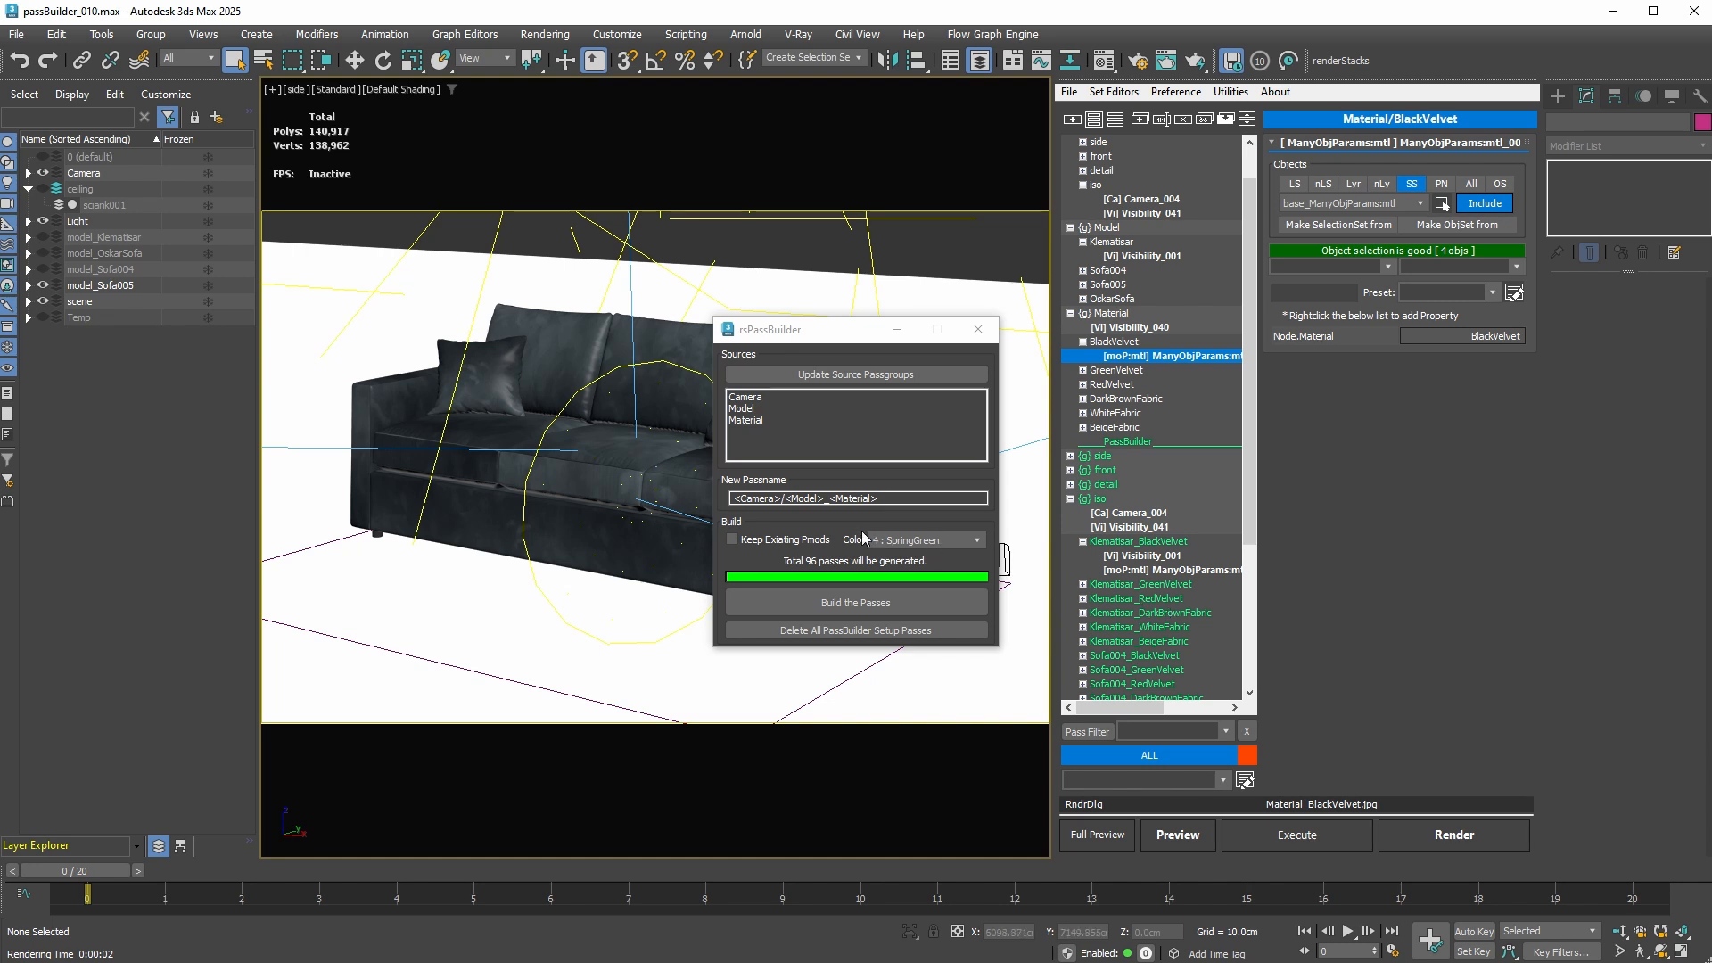
drag(785, 498, 938, 502)
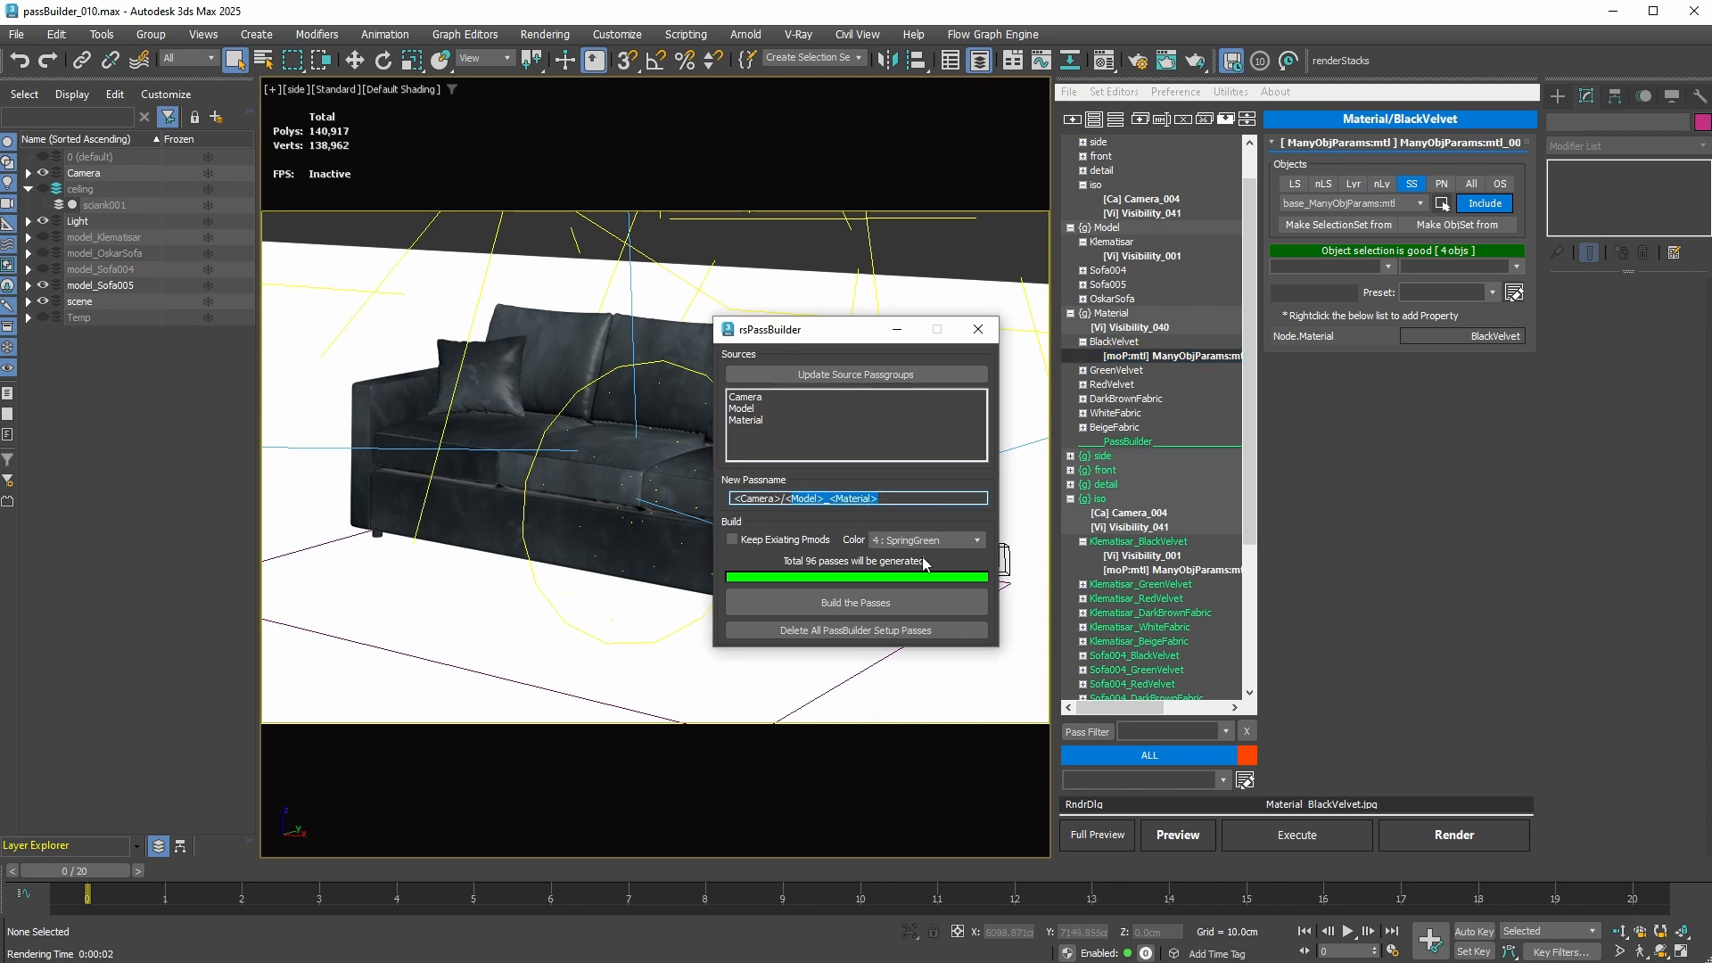
Step: Filter the pass list by colour with c/4_SpringGreen to show only the PassBuilder passes
click(1132, 442)
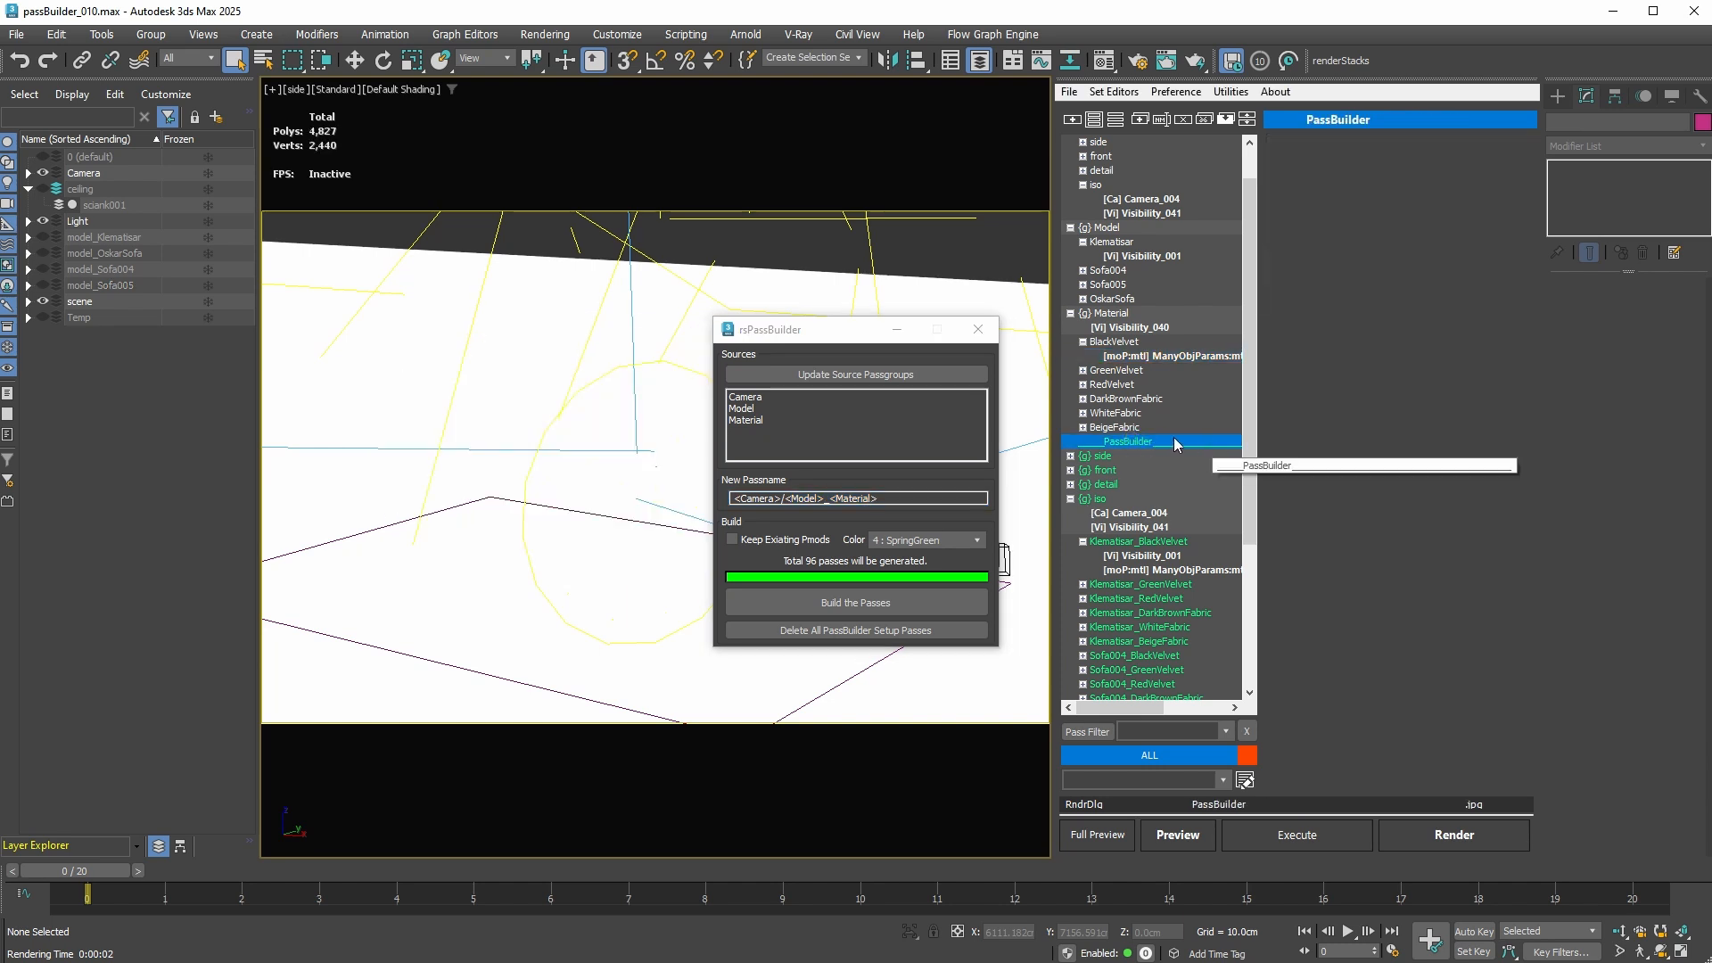
drag(1253, 436, 1248, 577)
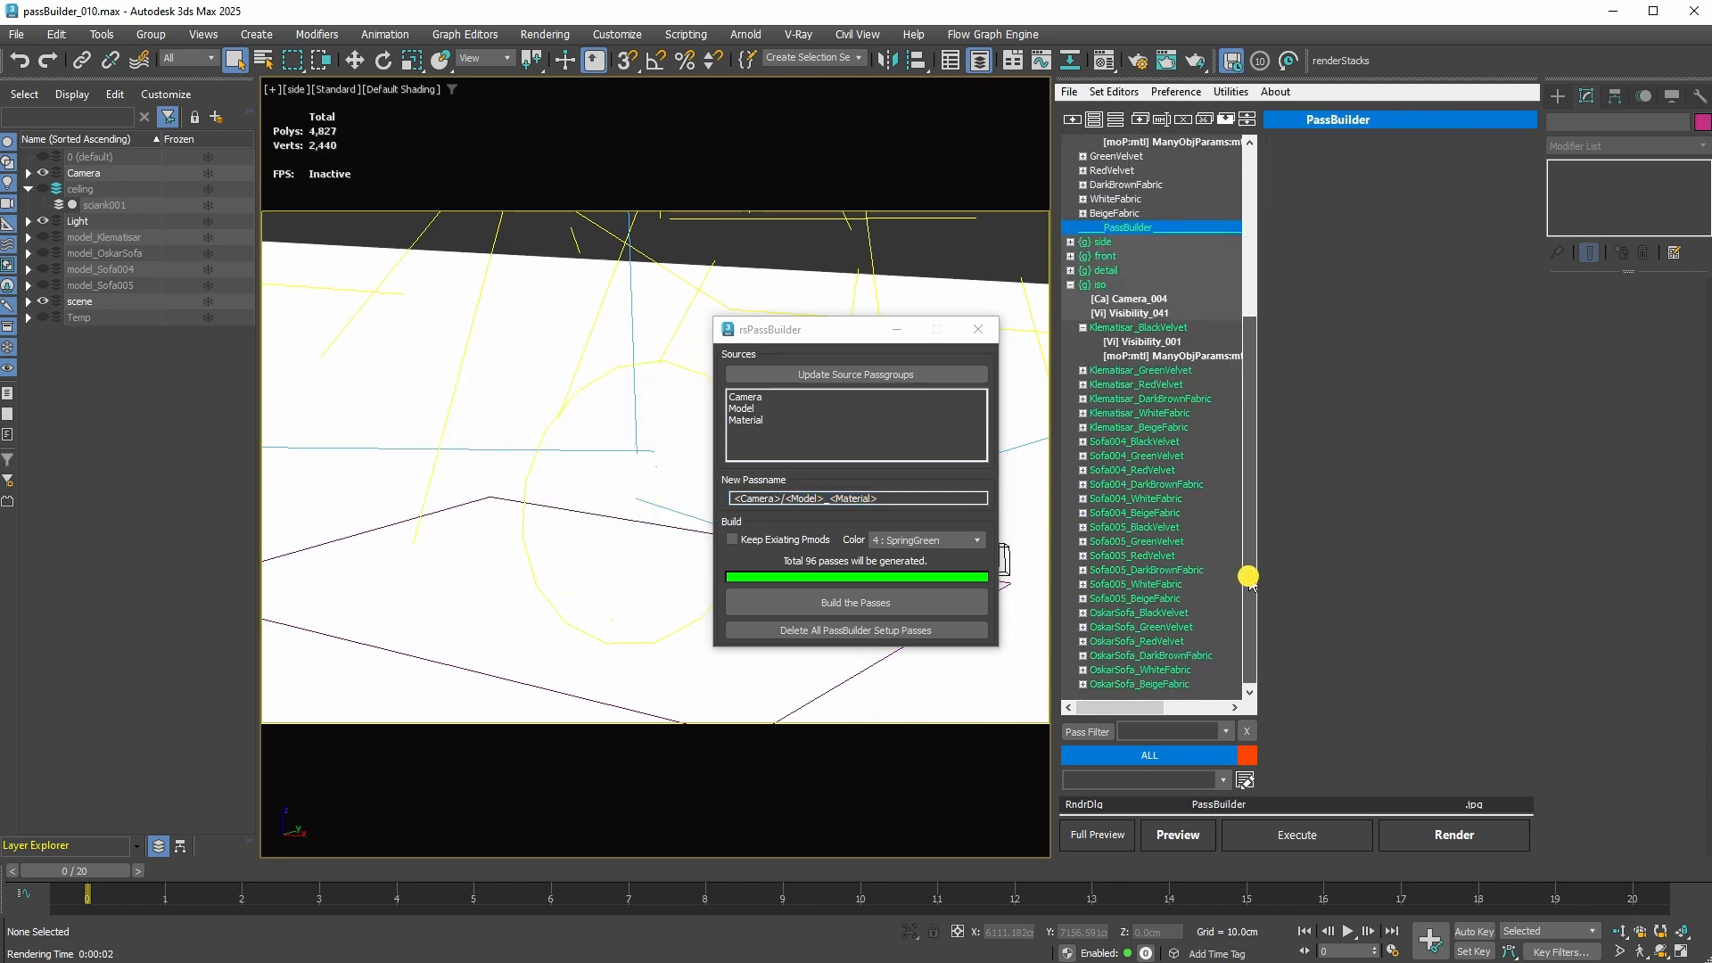
click(1145, 731)
key(Down)
key(Down)
key(Down)
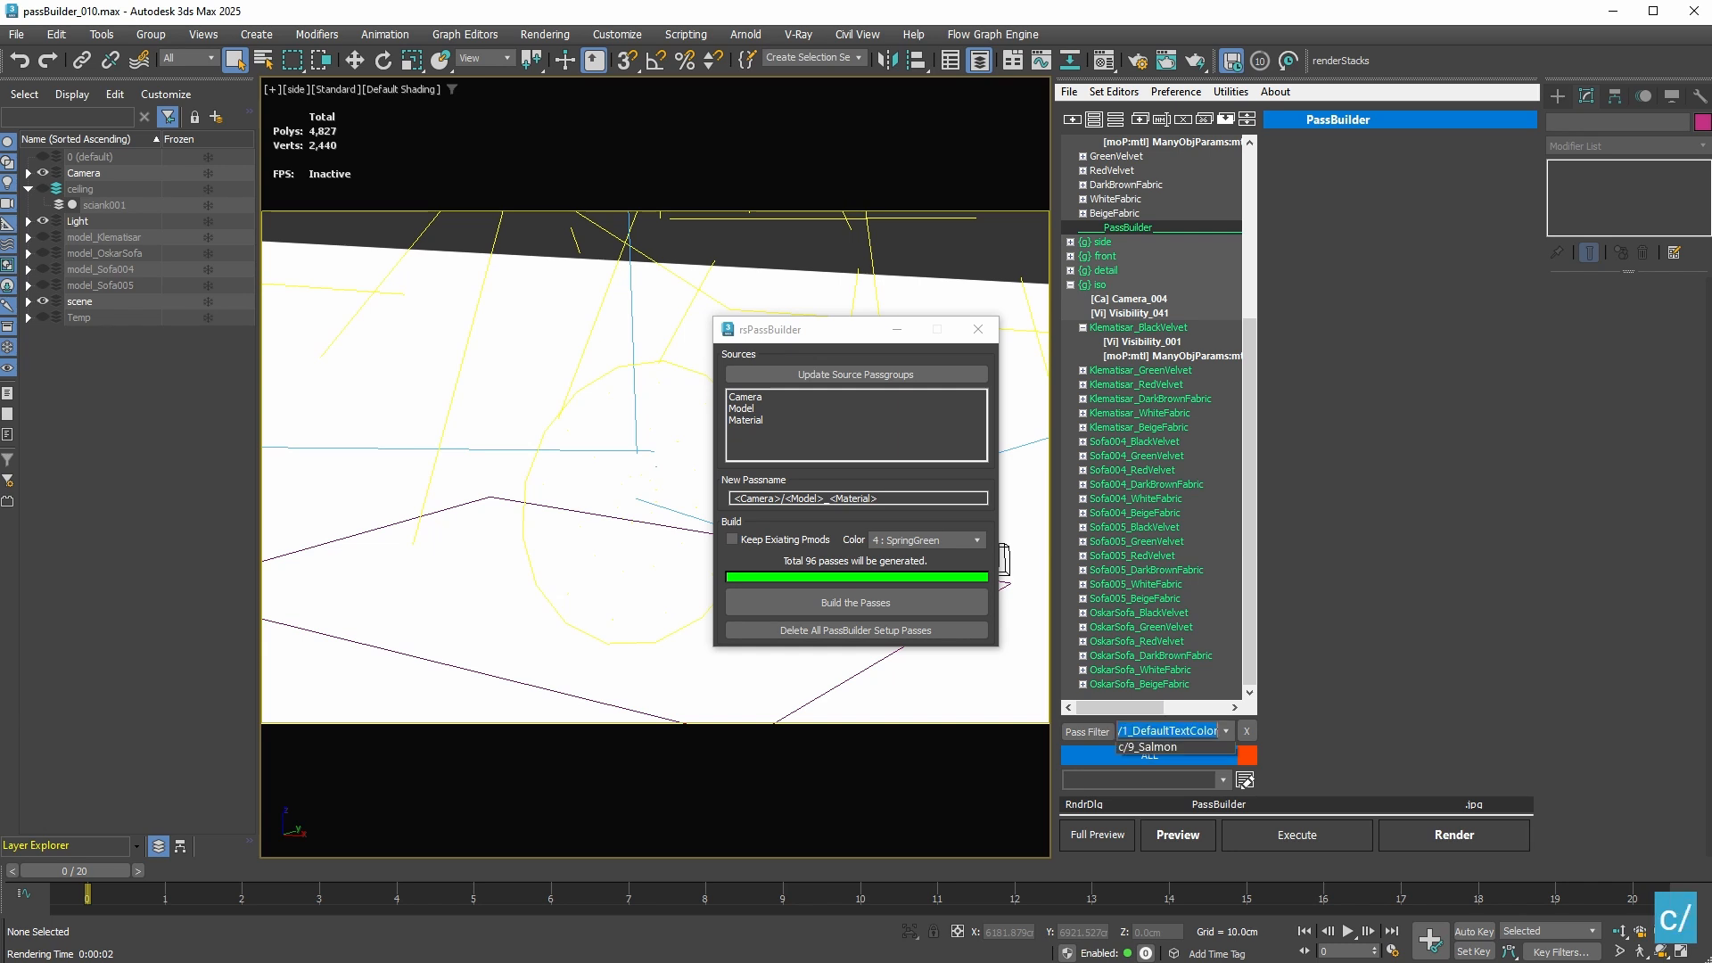
key(Return)
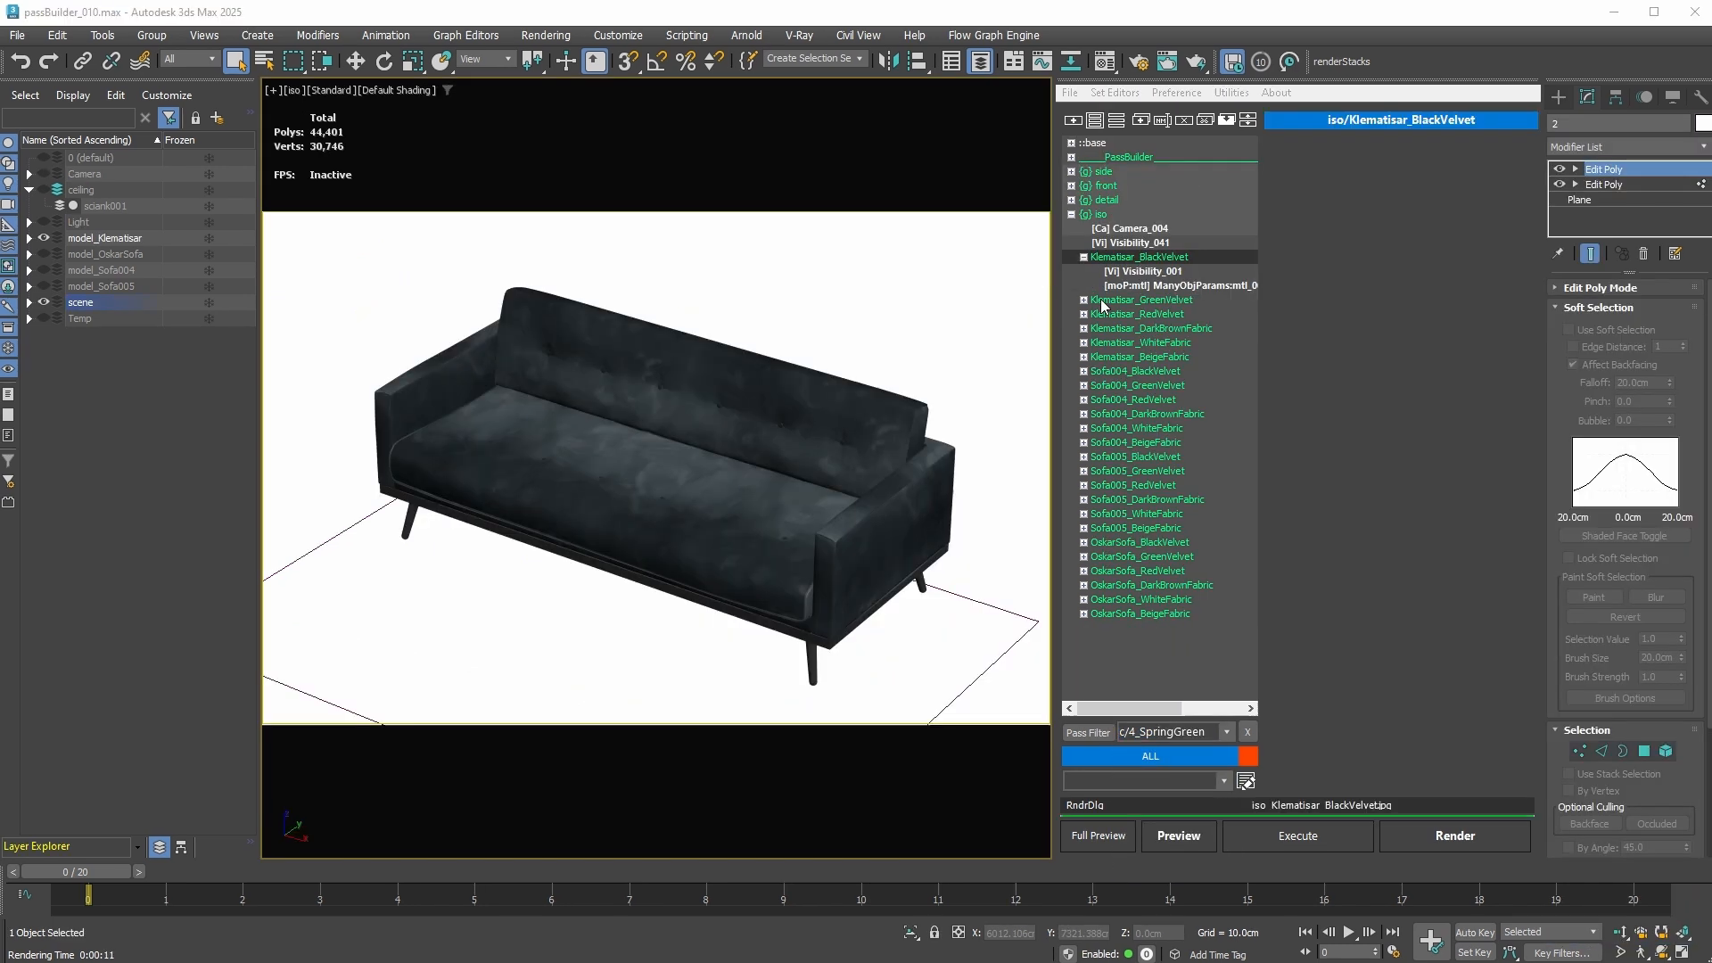
Step: Activate passes of different sofas and materials in the iso, side and detail groups and check their model, material and camera view
click(1127, 342)
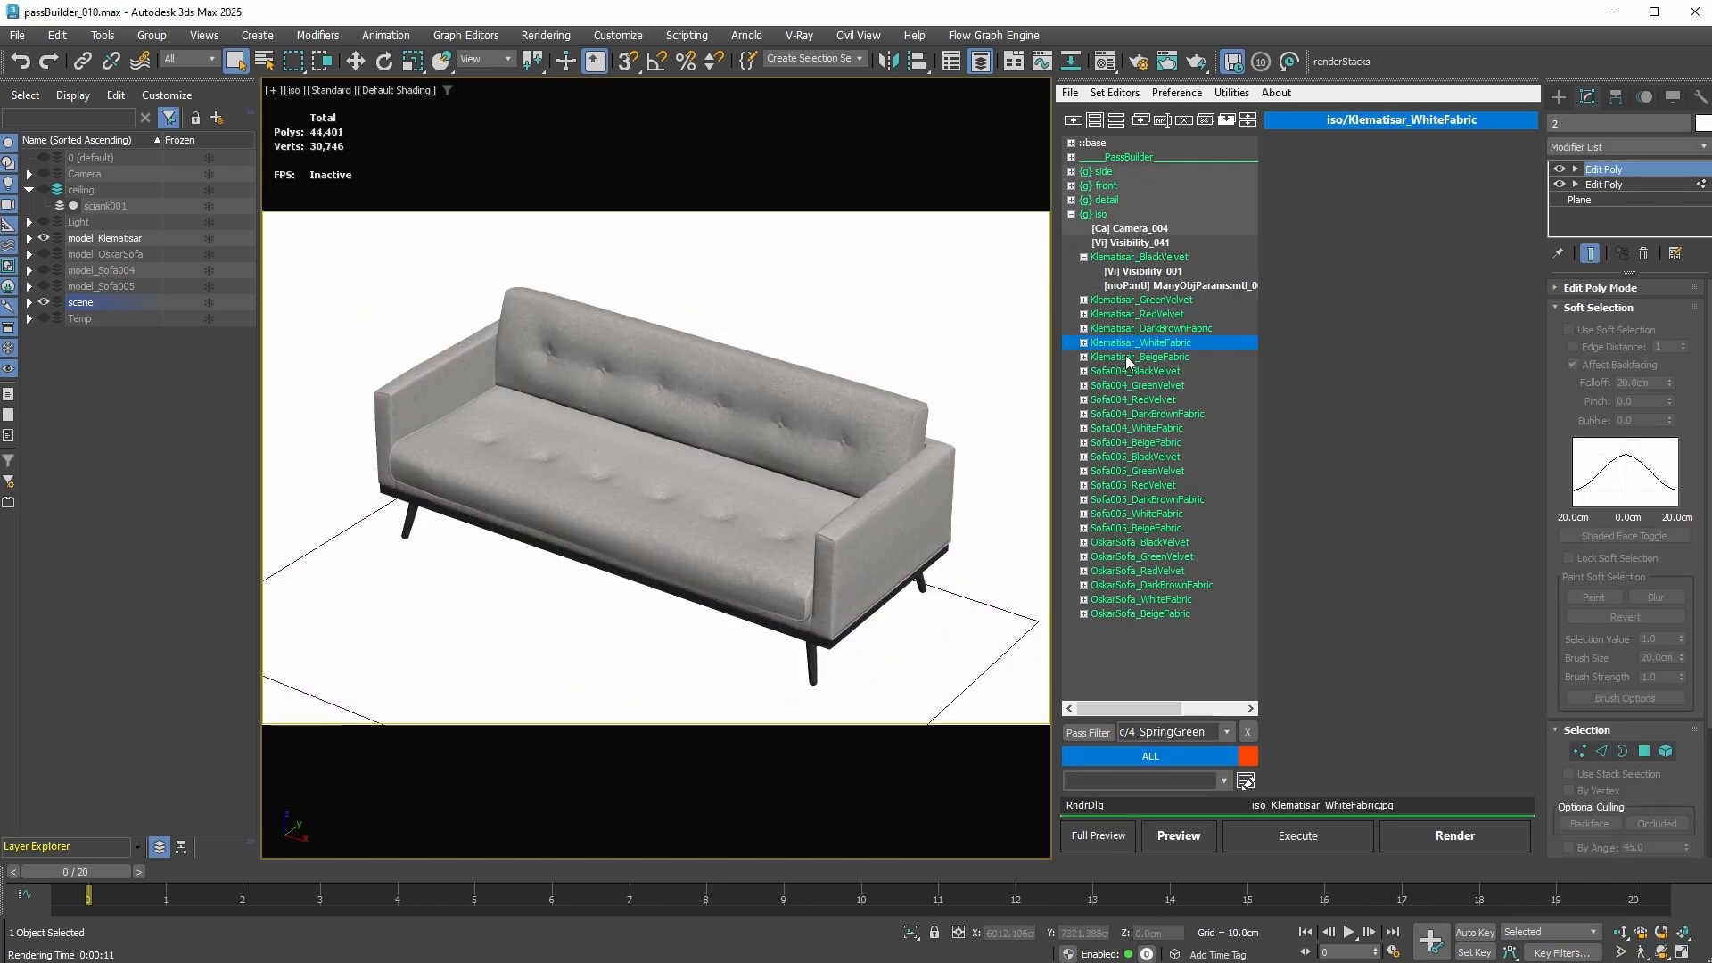
click(1146, 471)
click(1150, 542)
click(1071, 172)
click(1150, 230)
click(1159, 287)
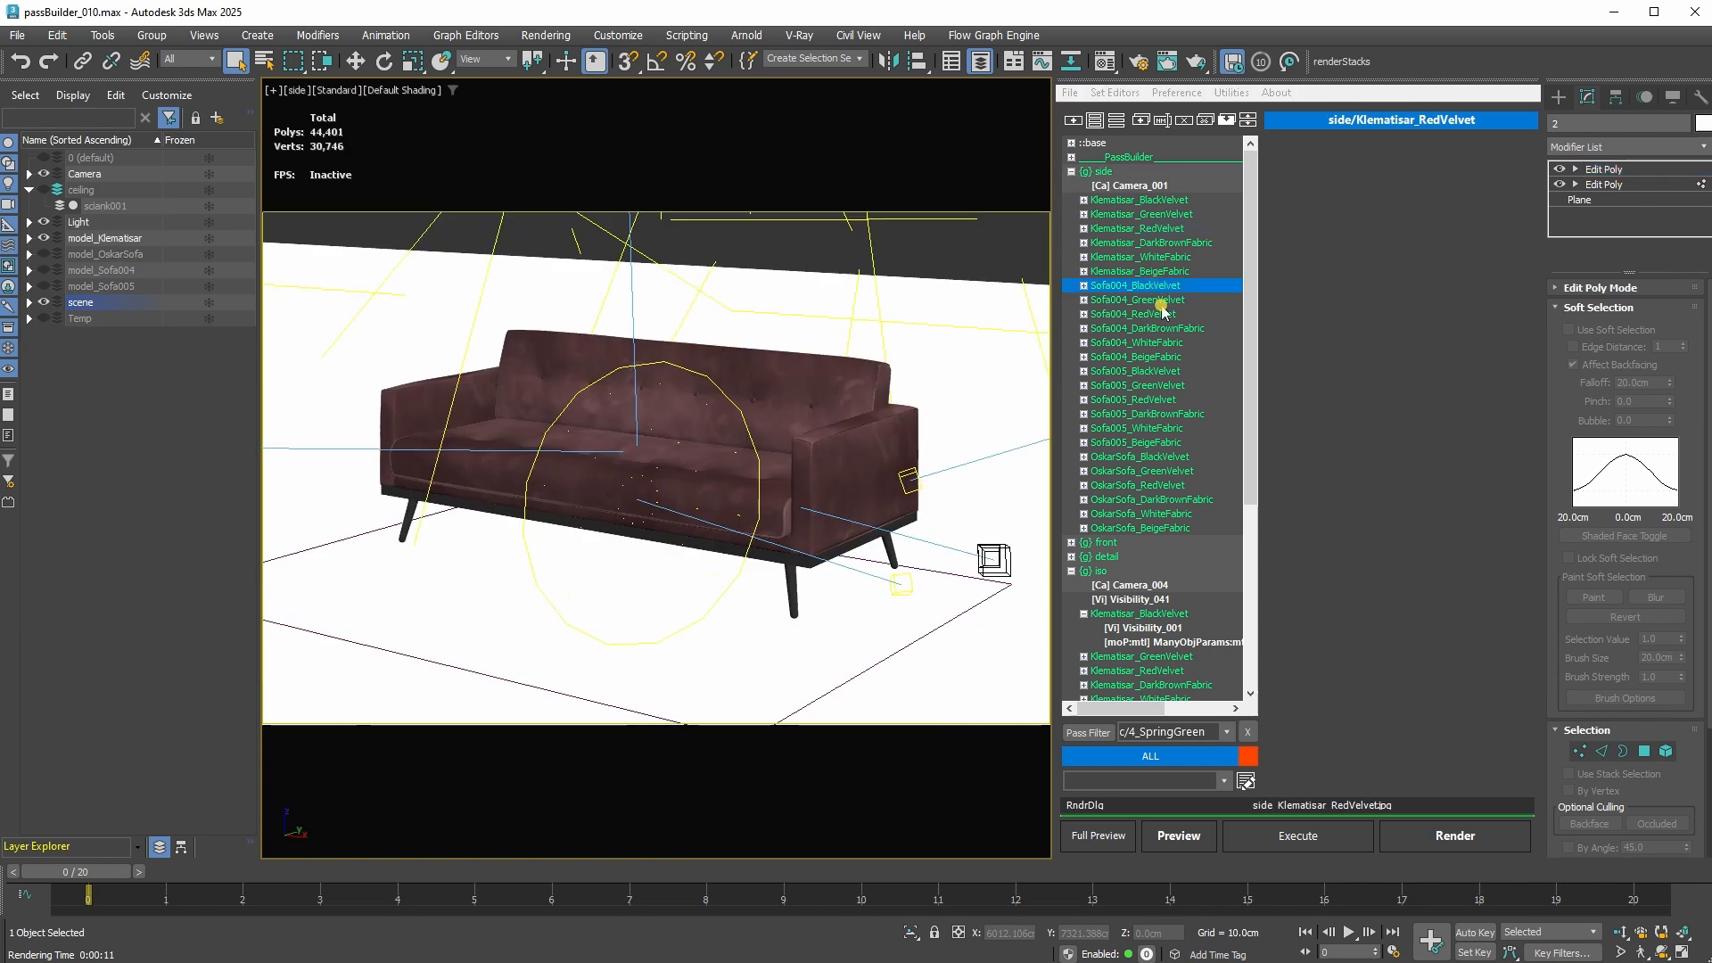
click(1162, 429)
click(1163, 473)
click(1071, 557)
click(1165, 571)
click(1159, 456)
click(1155, 615)
click(1165, 571)
scroll(1172, 493, up, 6)
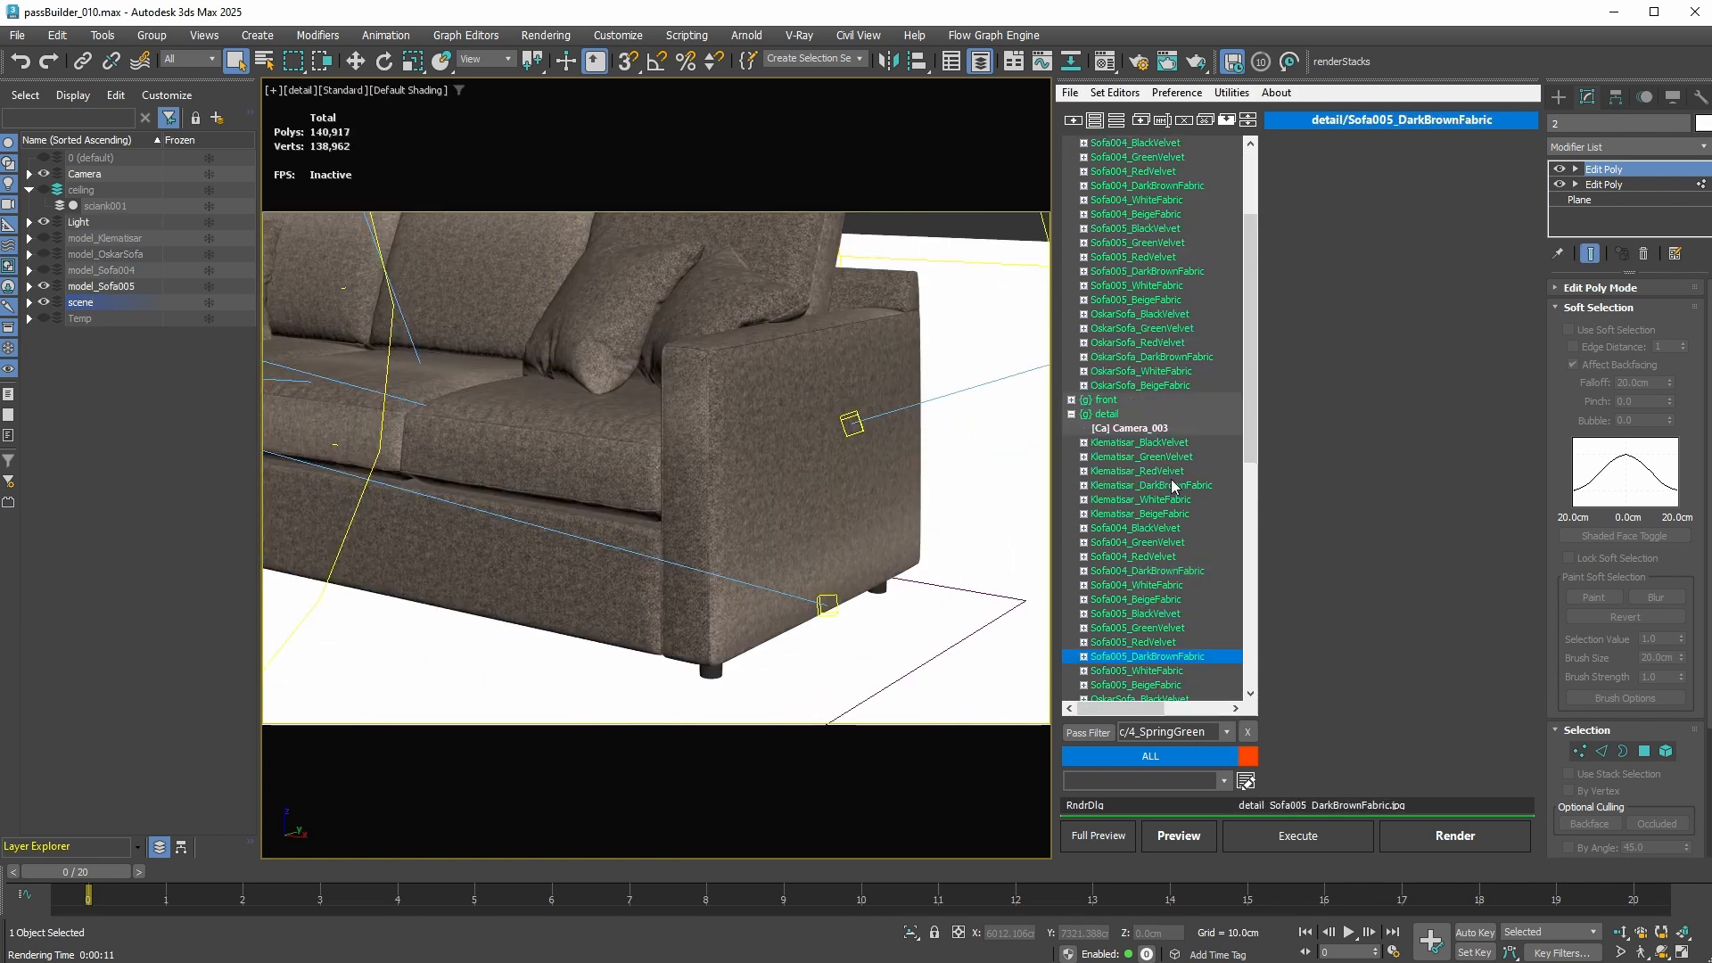
Step: Render a preview of the side/Klematisar_RedVelvet pass and close the rendered image
click(1144, 230)
click(1186, 835)
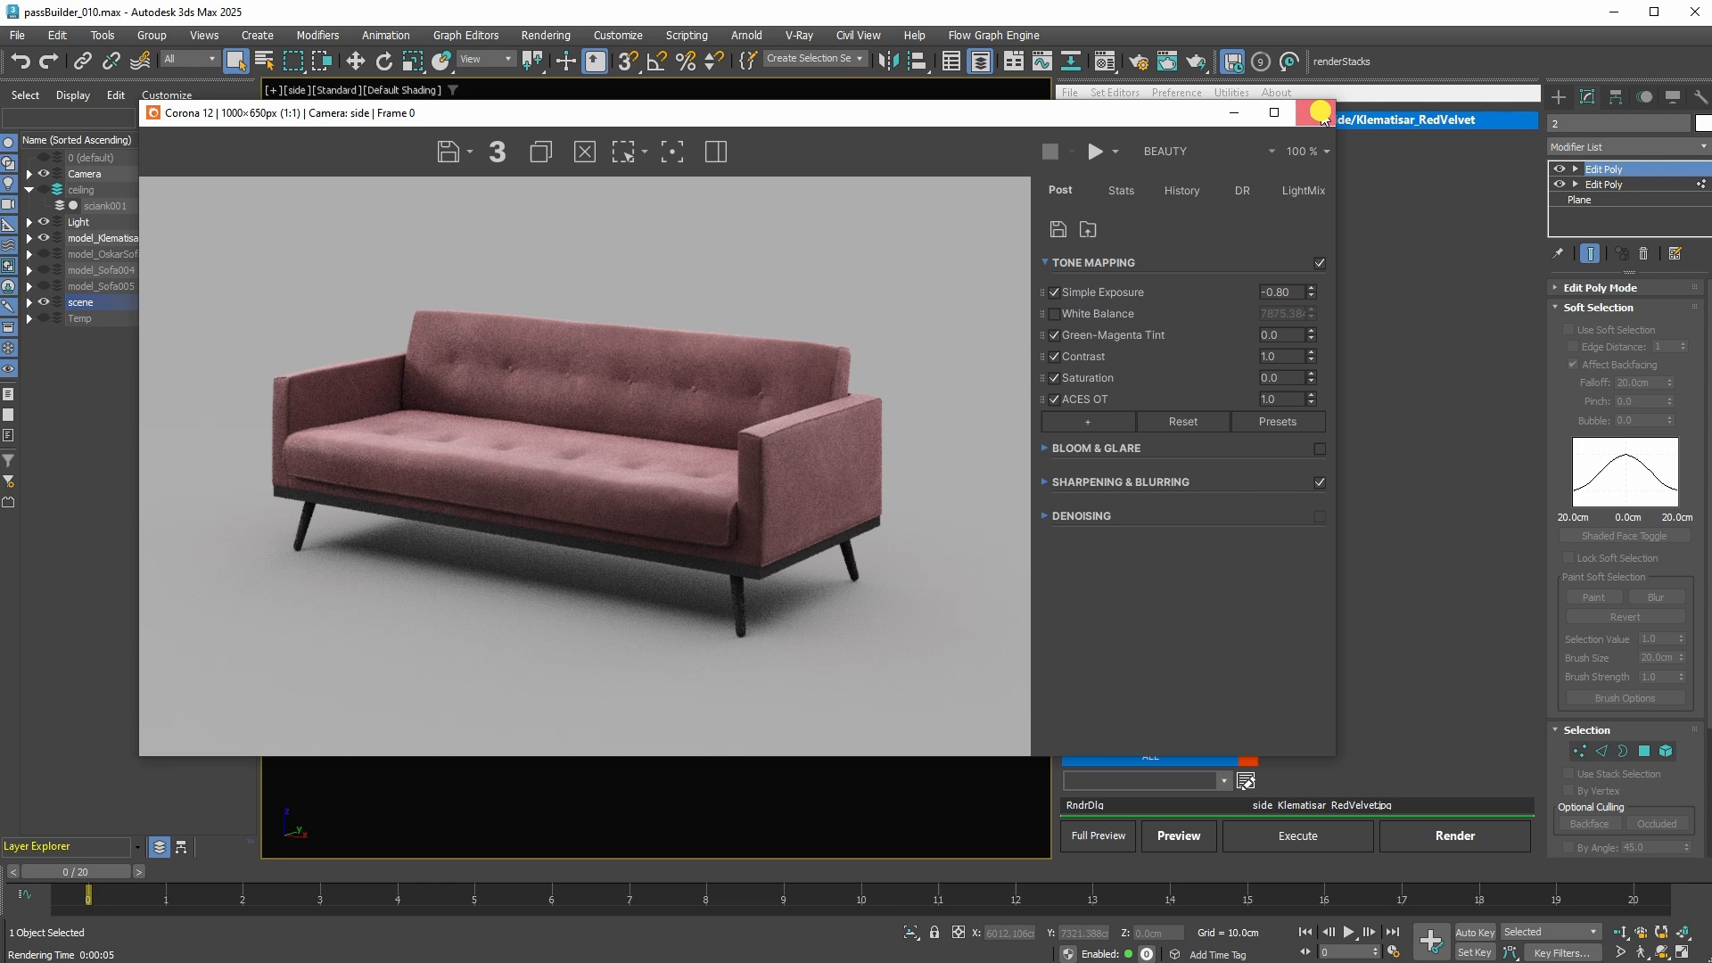
click(1319, 112)
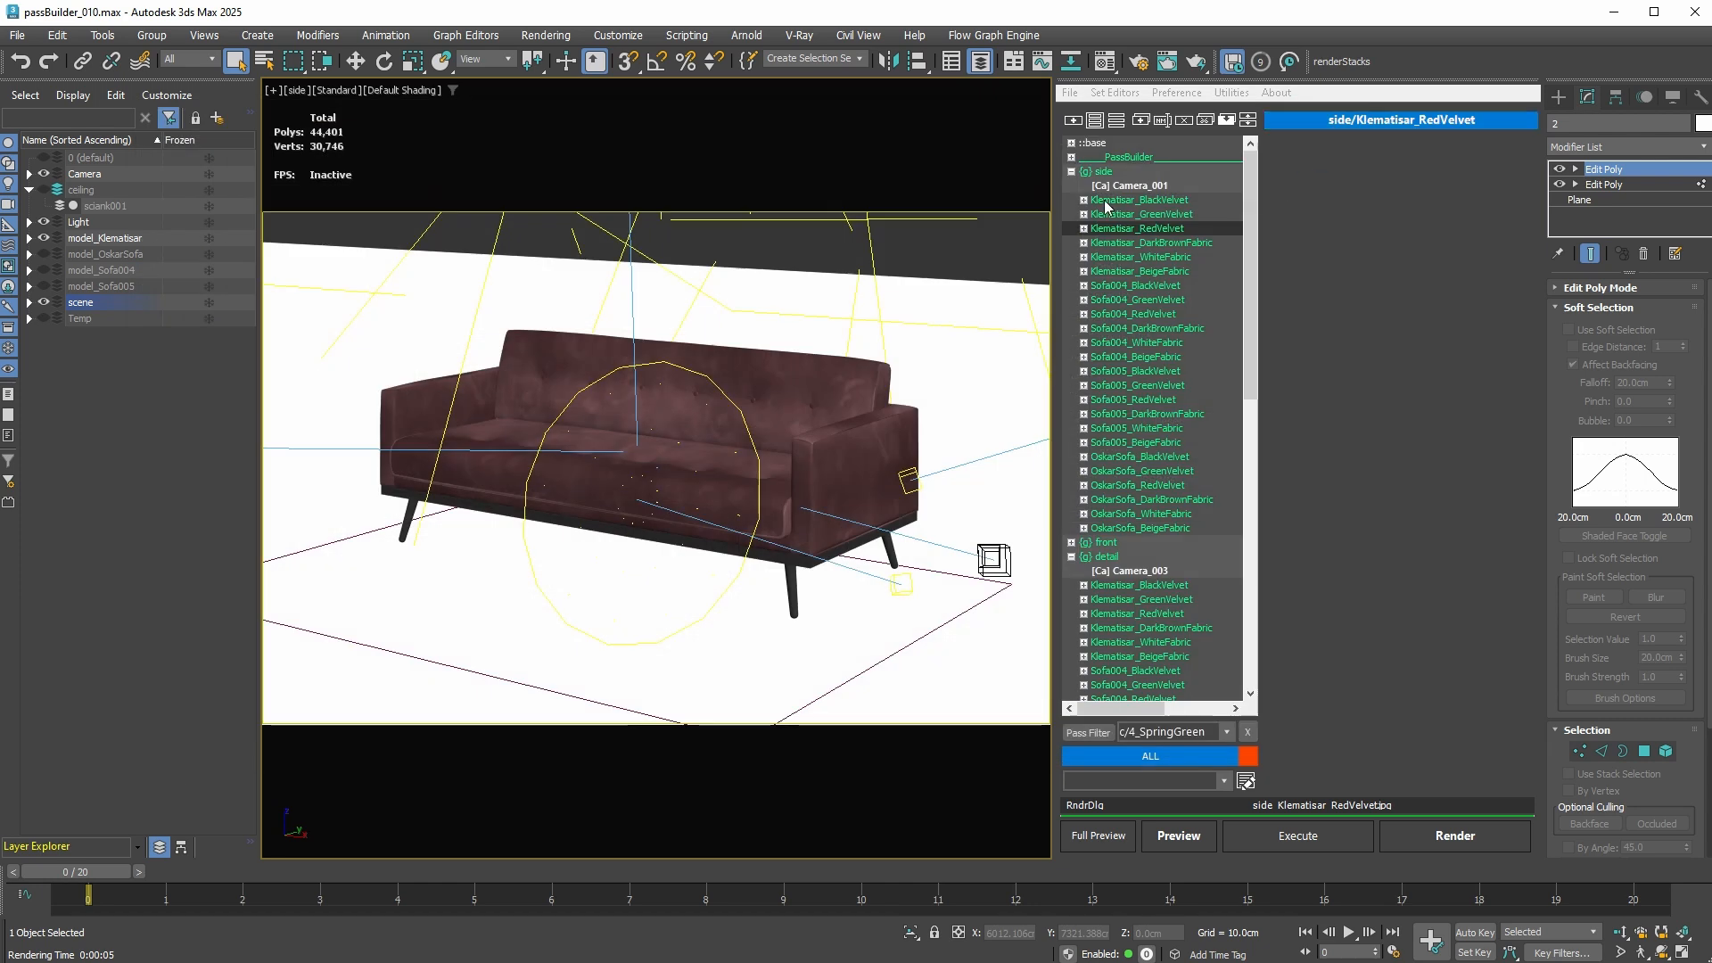
Step: Add a Visibility modifier for the extra layer to side/Klematisar_BlackVelvet and create a teapot of about 17 cm radius on the sofa seat
click(1136, 199)
key(Tab)
text(vis)
key(Return)
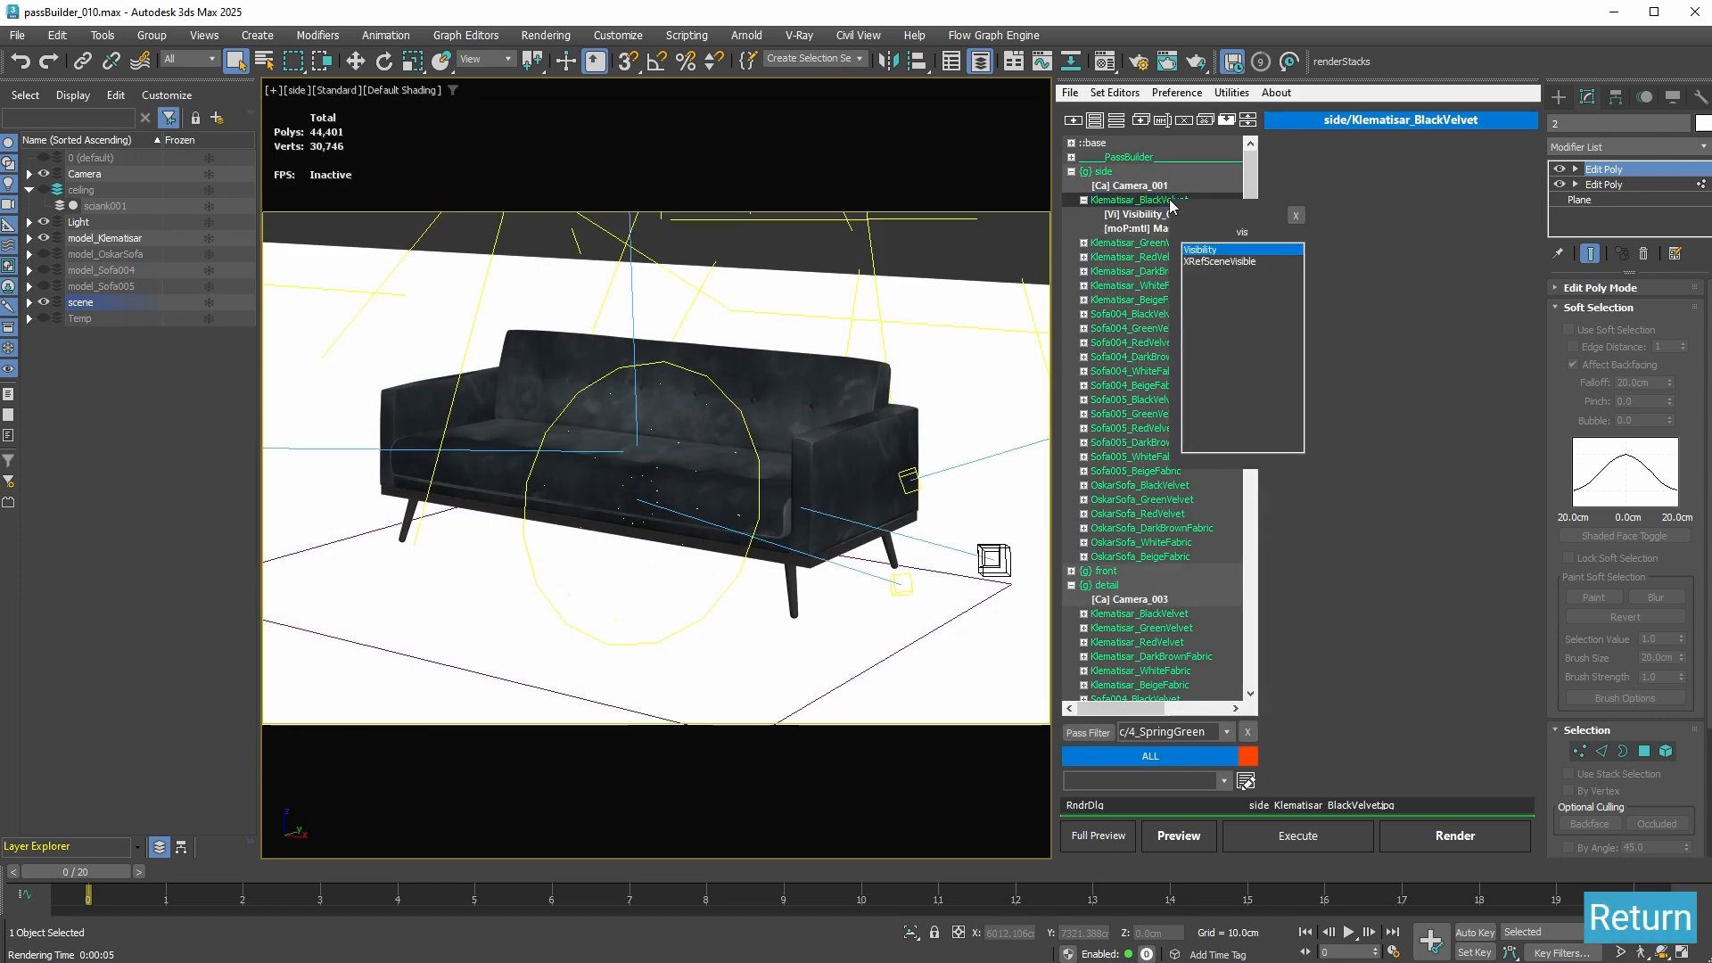
drag(551, 438, 571, 451)
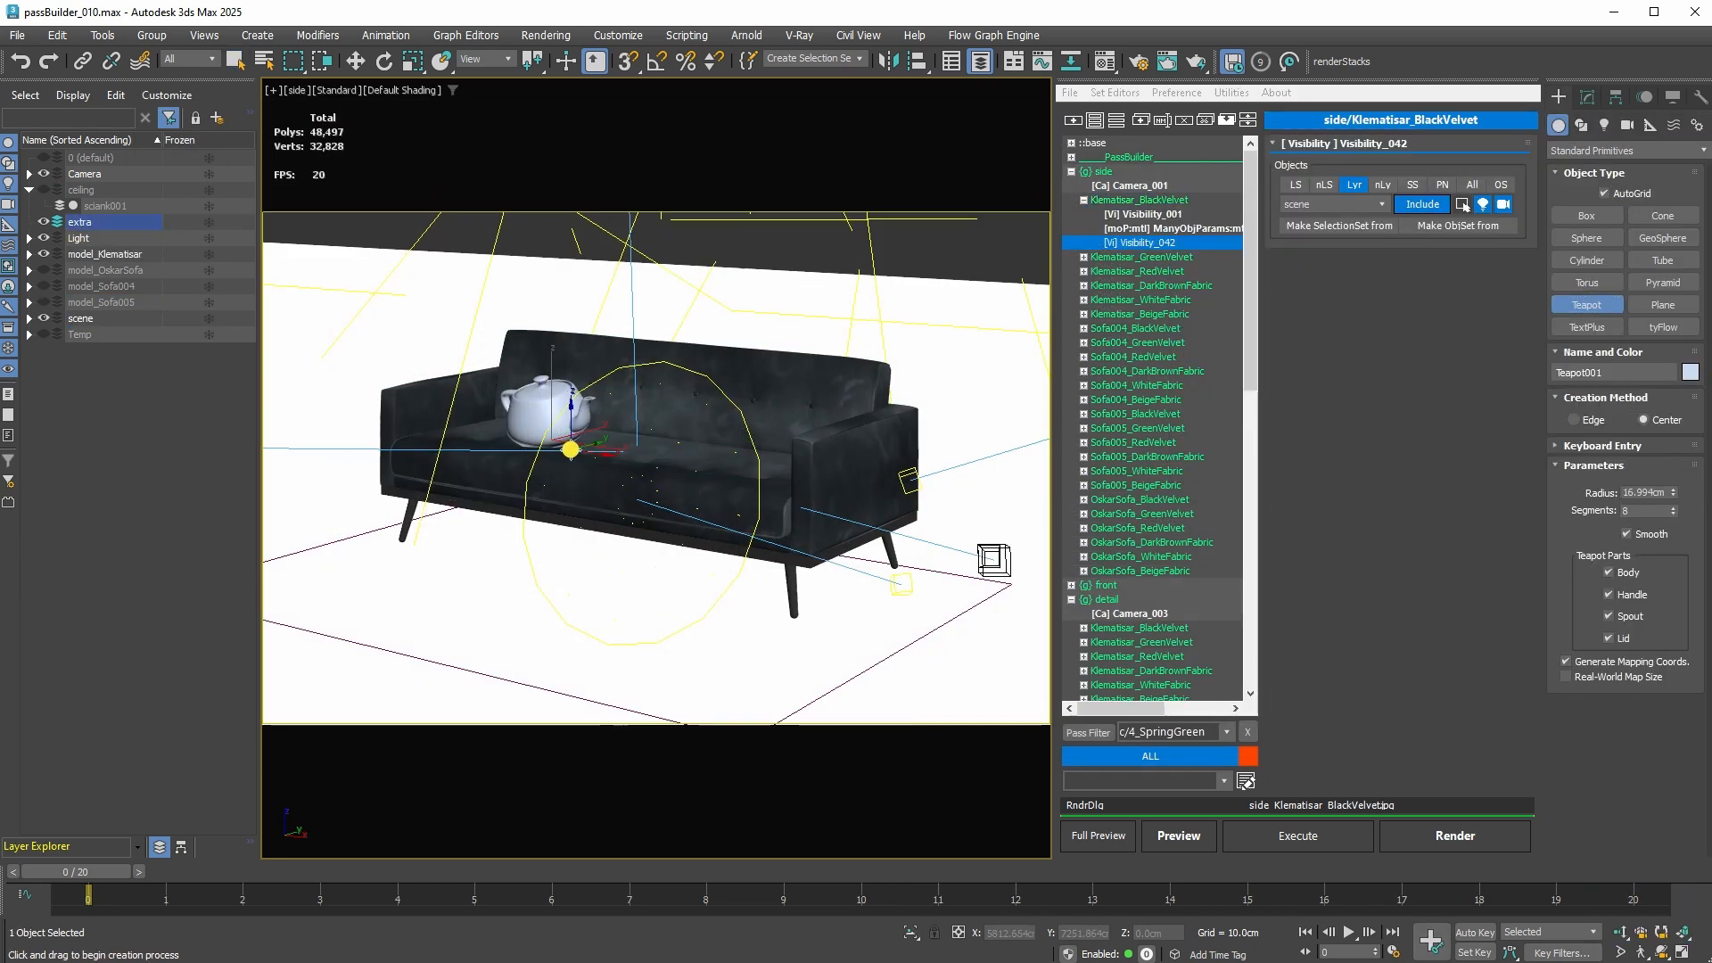
click(1412, 186)
click(1382, 224)
click(1436, 236)
click(1334, 114)
Step: Alternate between side/Klematisar_BlackVelvet and side/Klematisar_GreenVelvet to compare the teapot's visibility and their modifiers
click(1145, 260)
click(1147, 199)
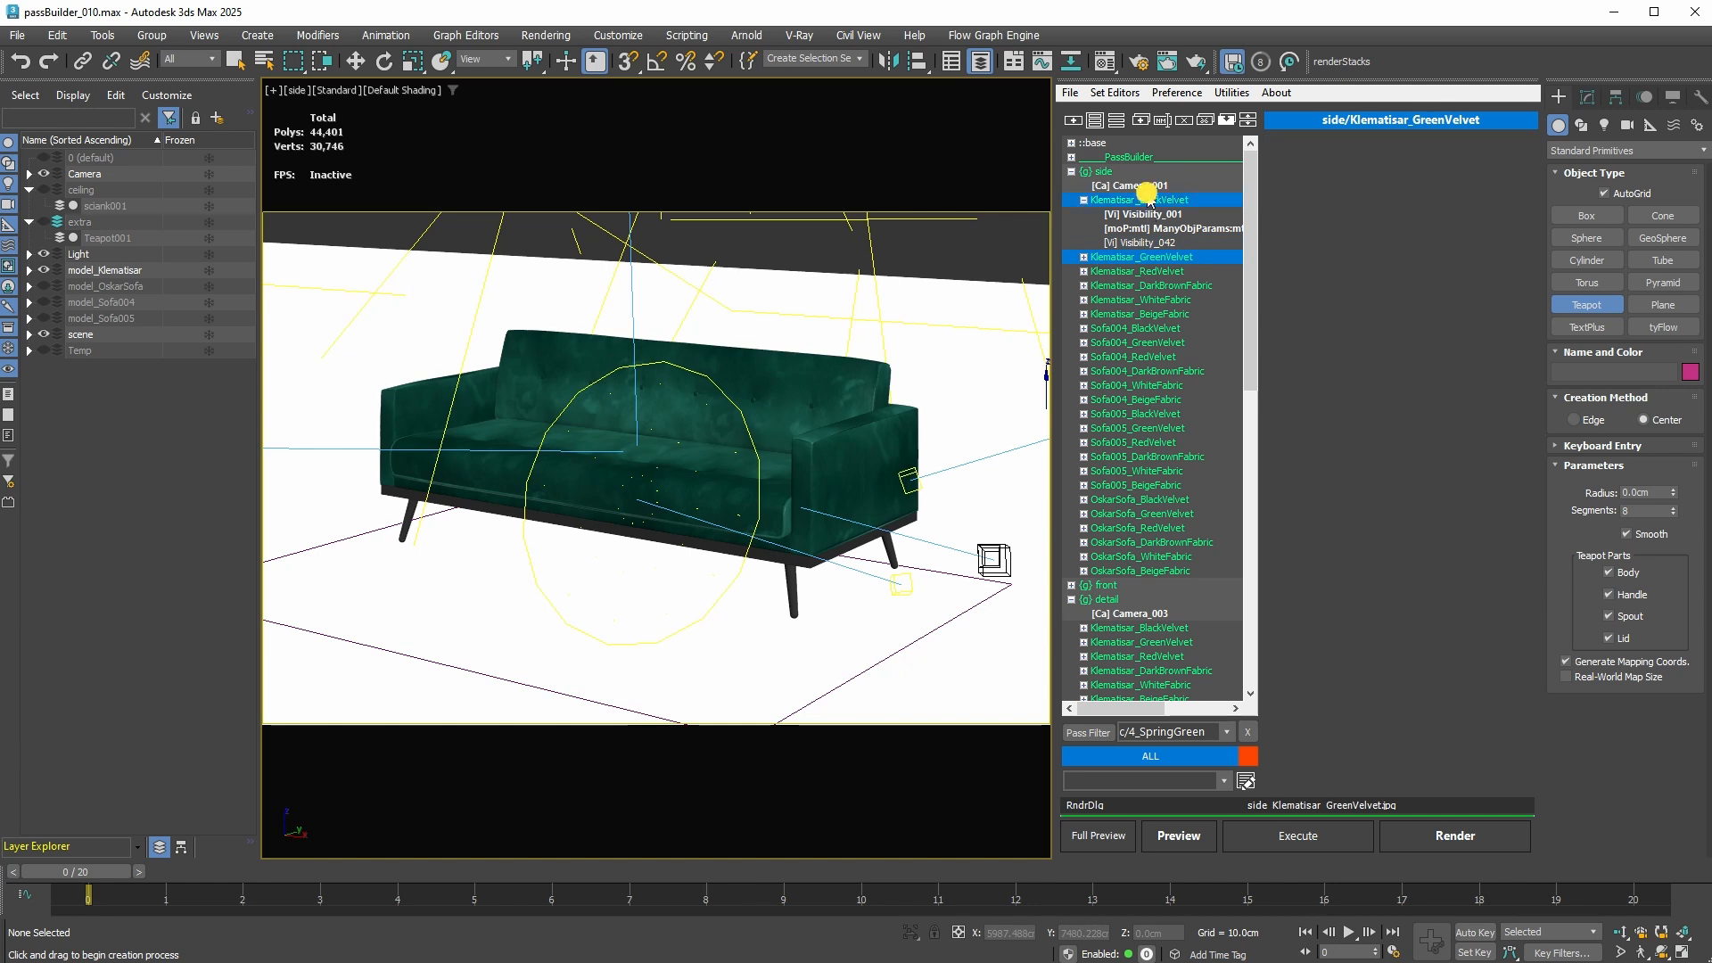
click(1155, 257)
click(1160, 201)
click(1156, 257)
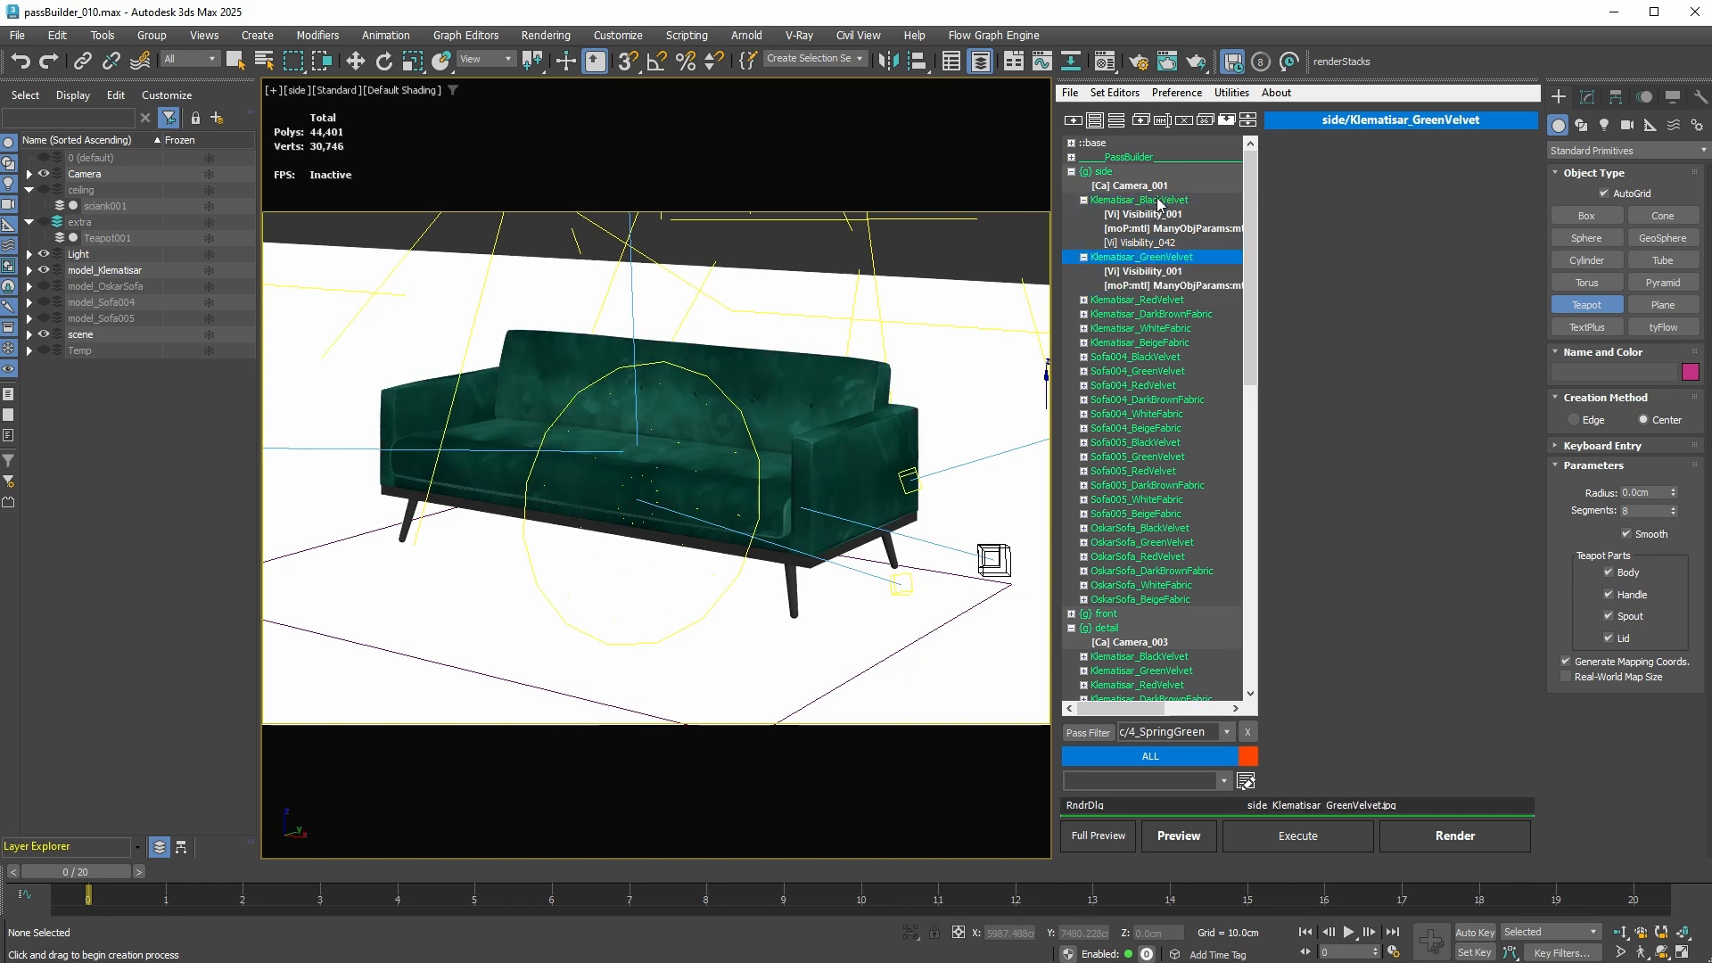
click(1160, 201)
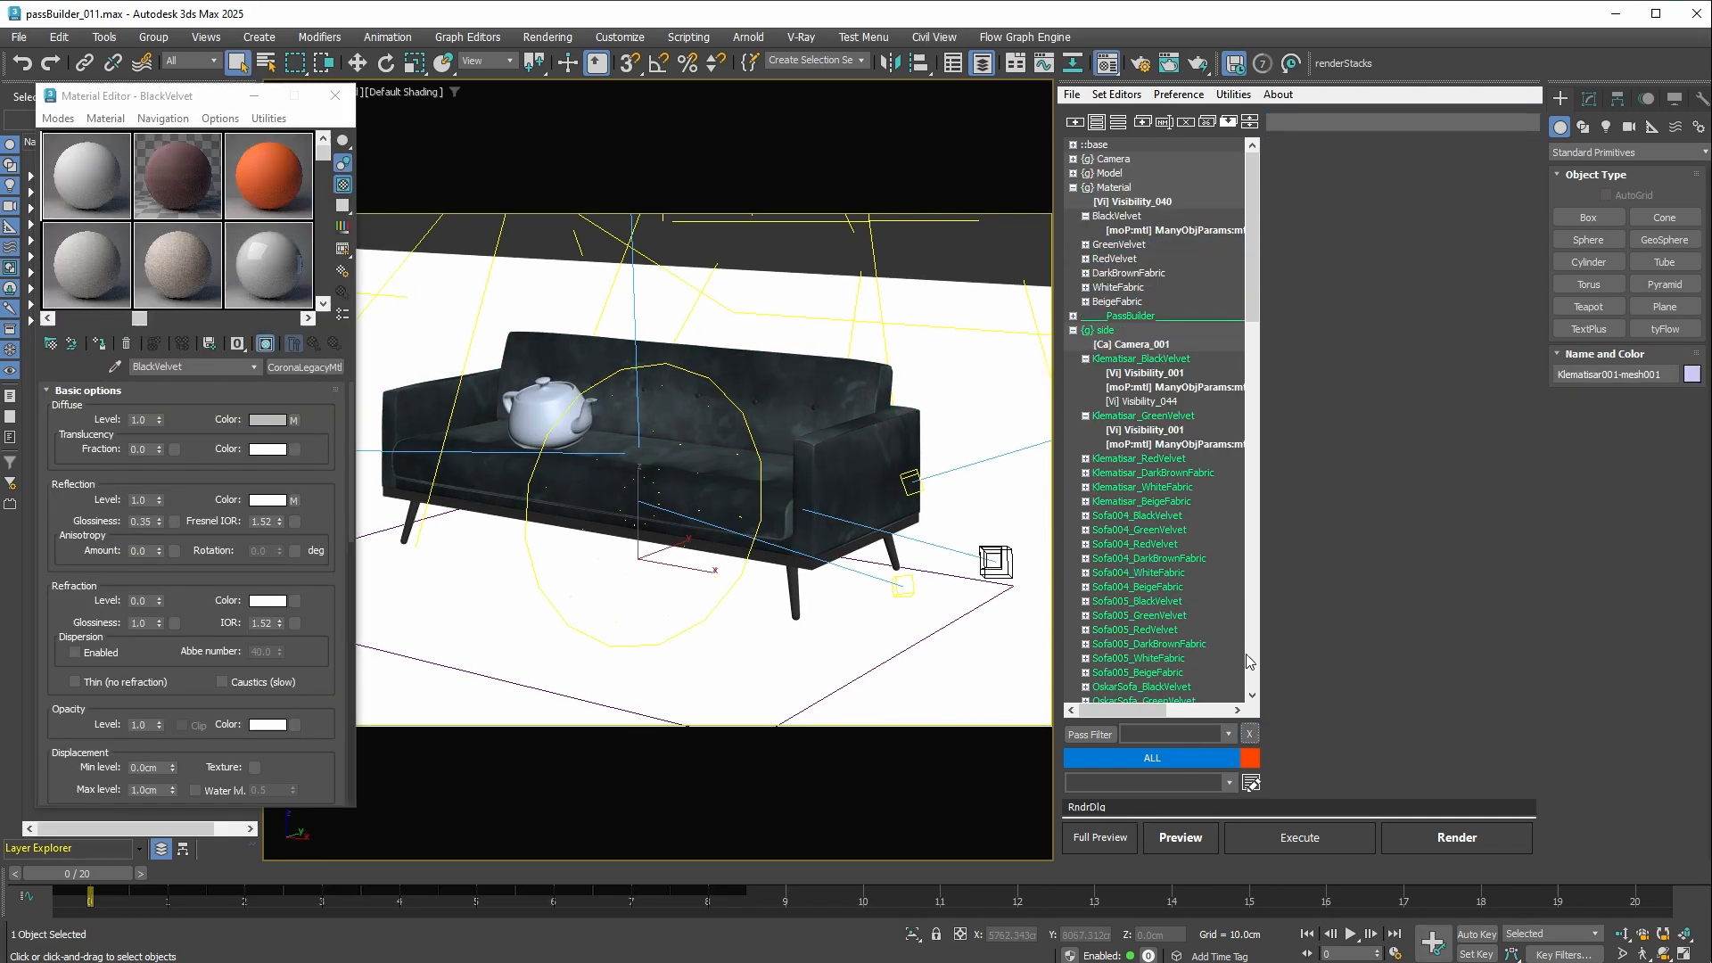
Step: Replace the material in the Material/BlackVelvet source pass with NewOrangeMaterial from the classic Material Editor's active slot
click(1167, 230)
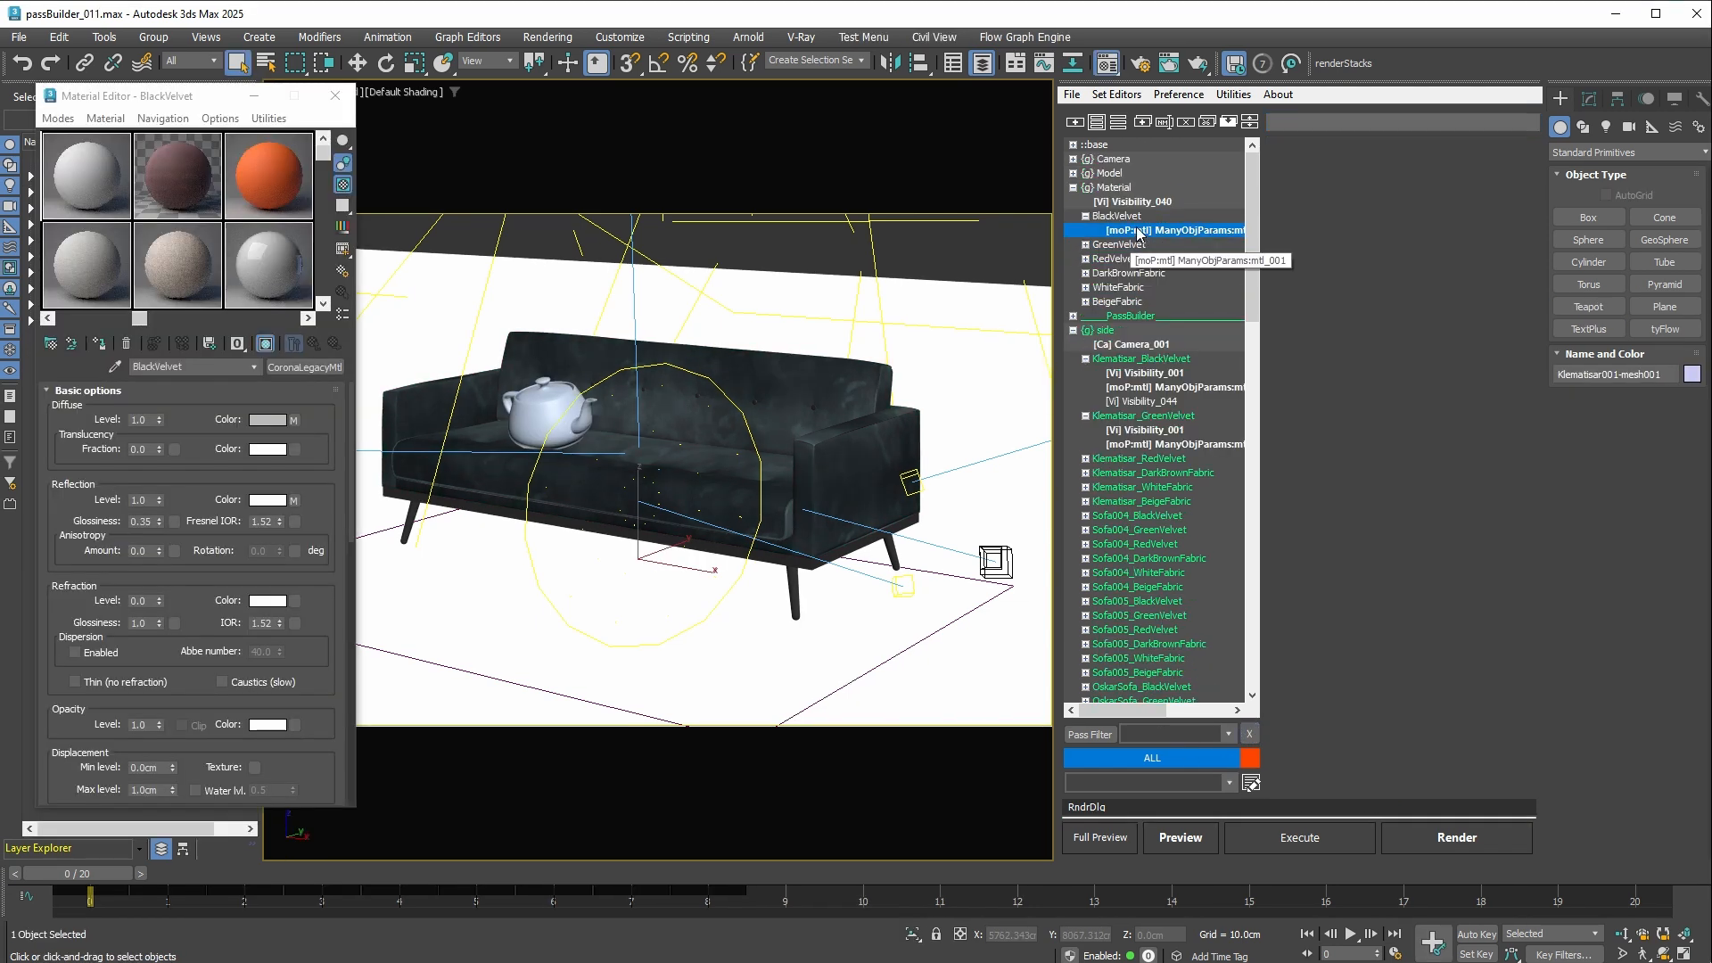
right_click(1490, 341)
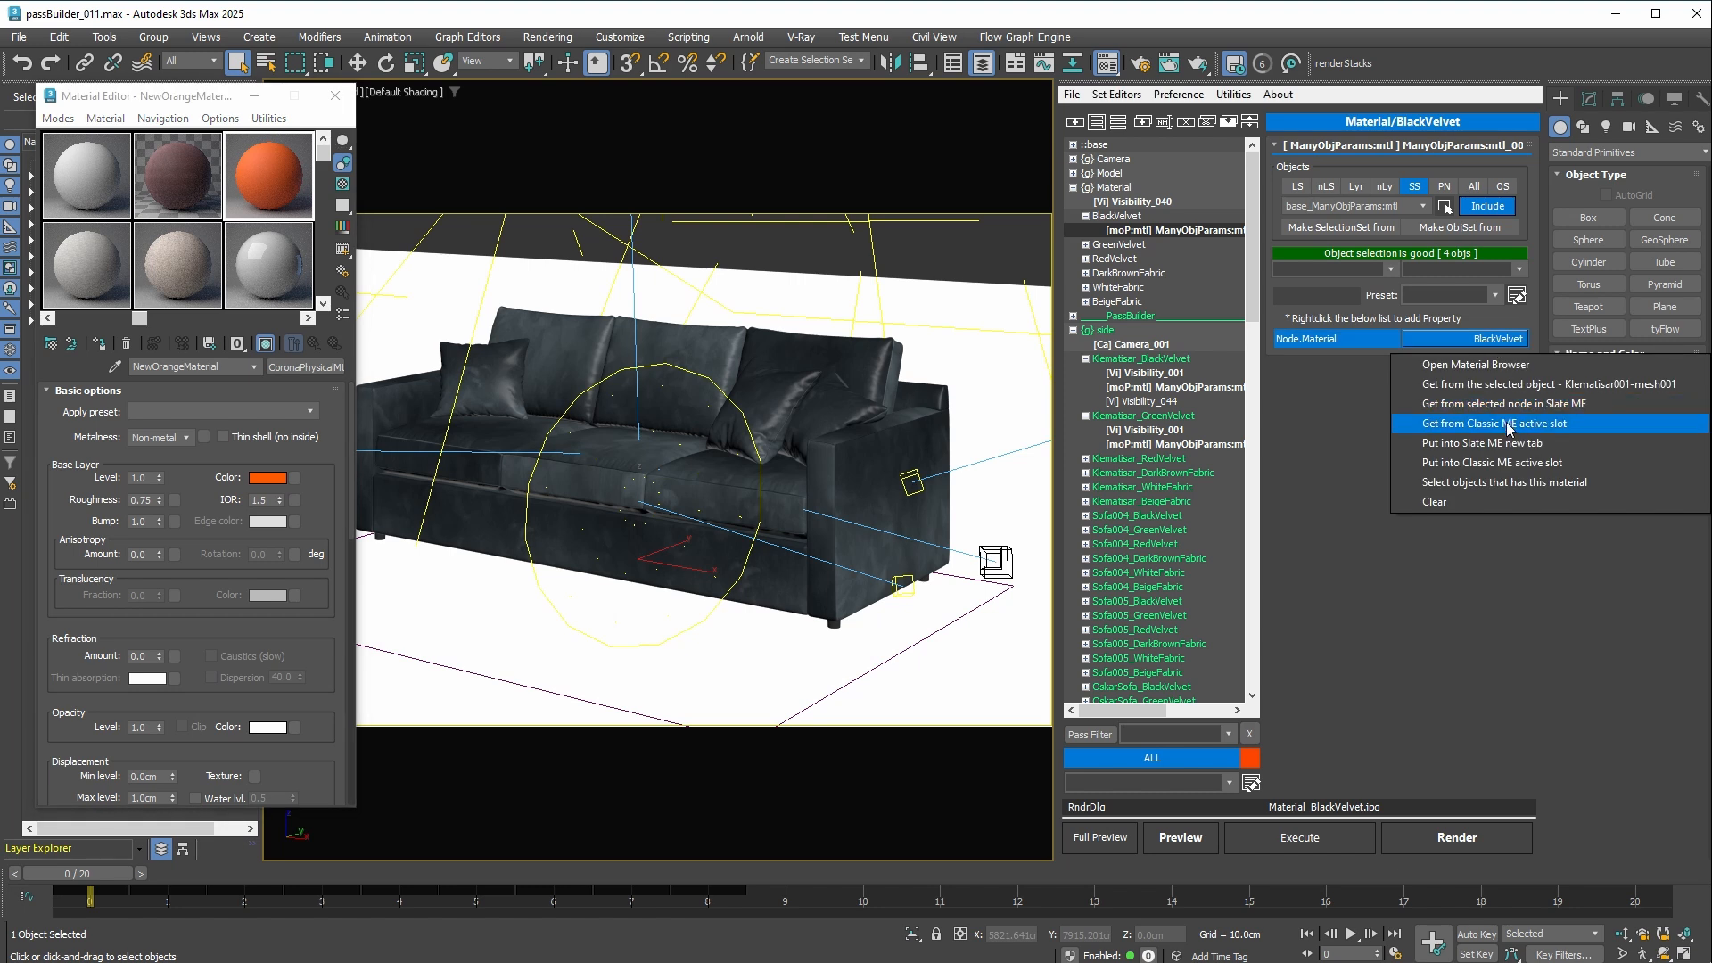
click(1507, 371)
Step: Filter the passes by "black" and check the new material on the Sofa004 and Sofa005 BlackVelvet passes in the front, detail and iso groups
click(1158, 727)
text(black)
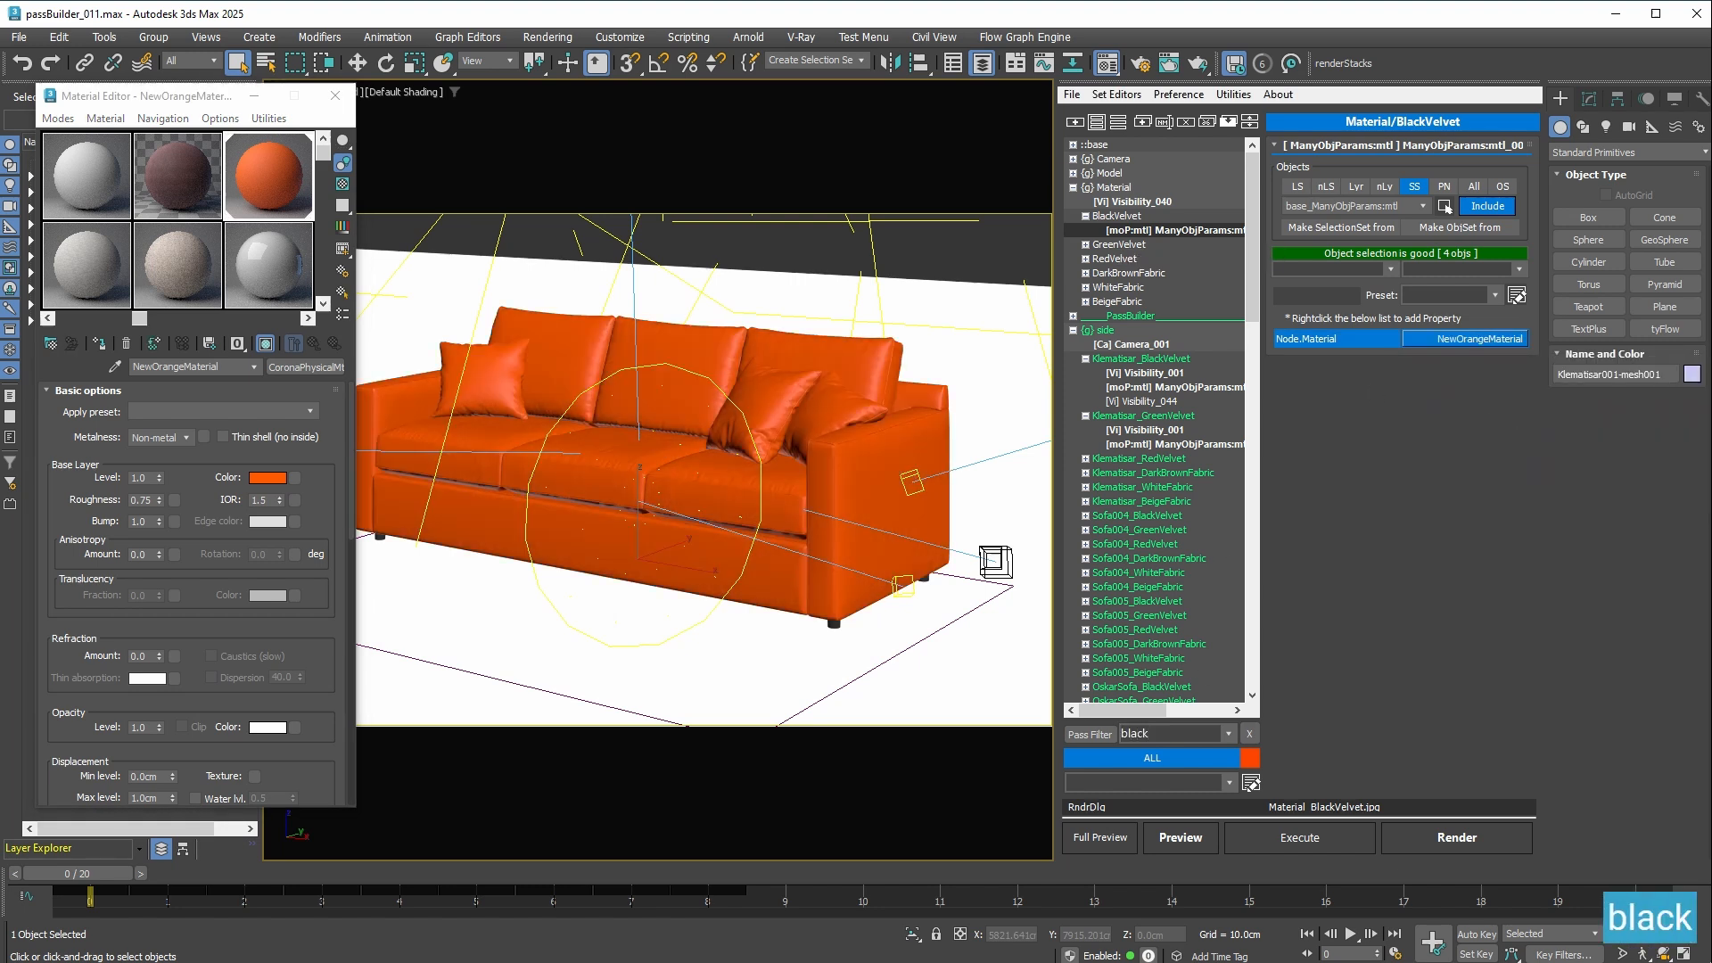
key(Return)
click(1145, 389)
click(1146, 387)
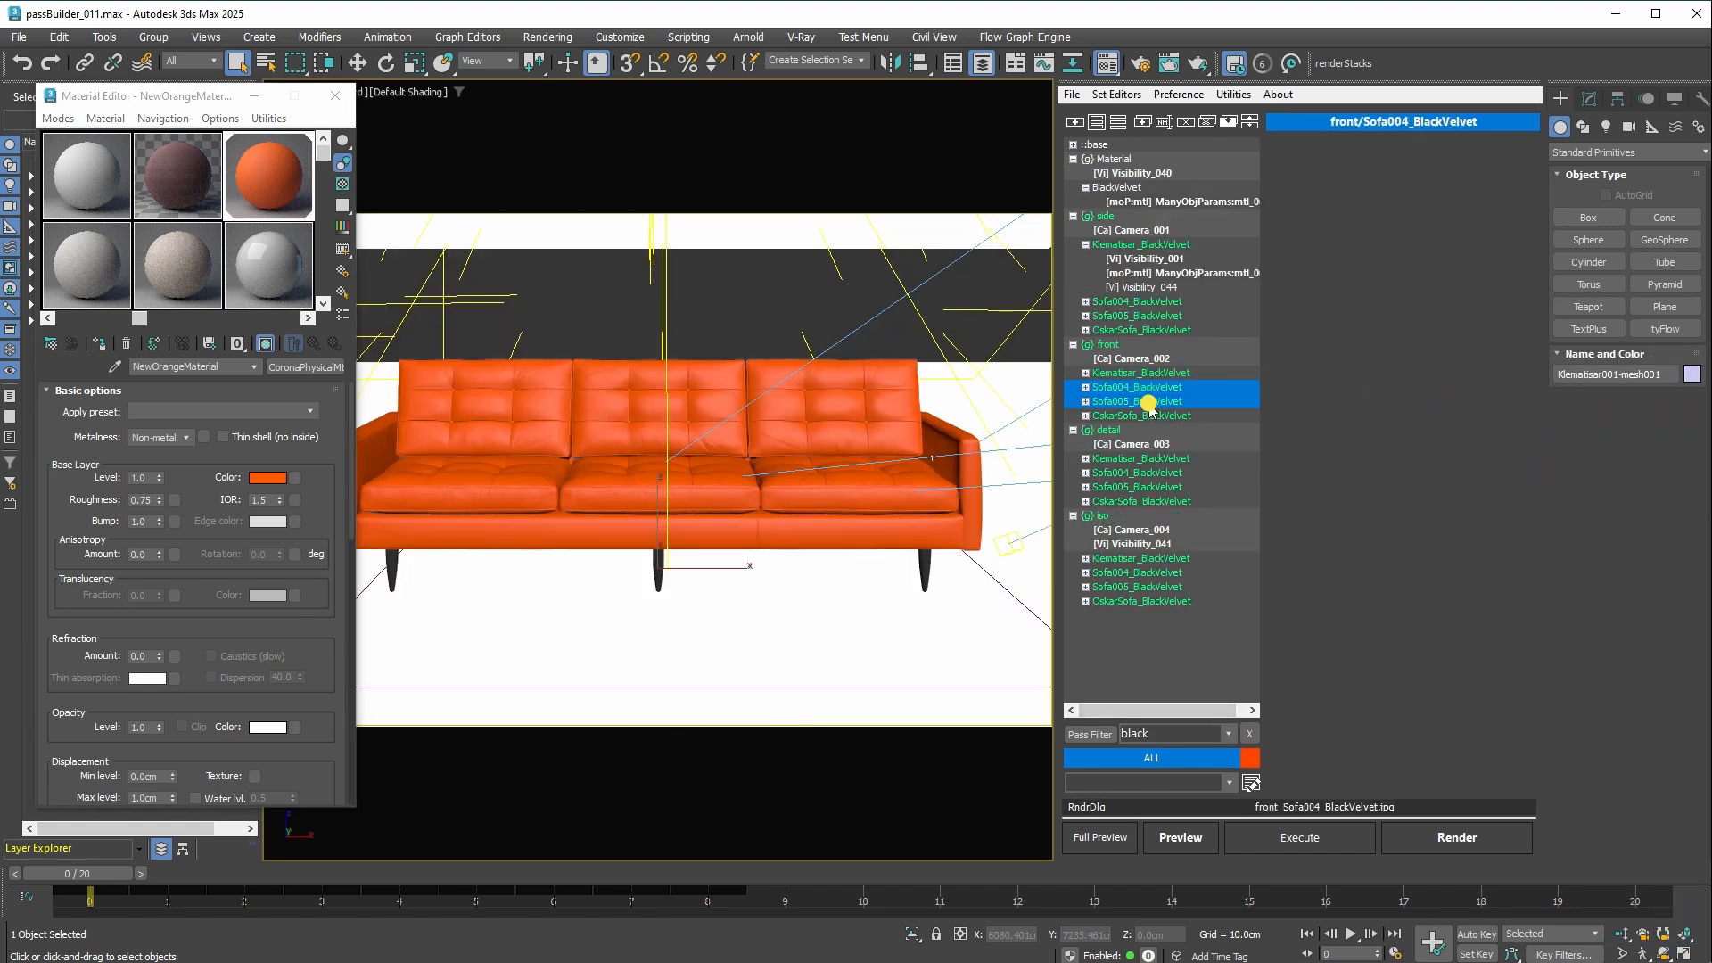
click(1152, 472)
click(1154, 487)
click(1159, 572)
click(1166, 587)
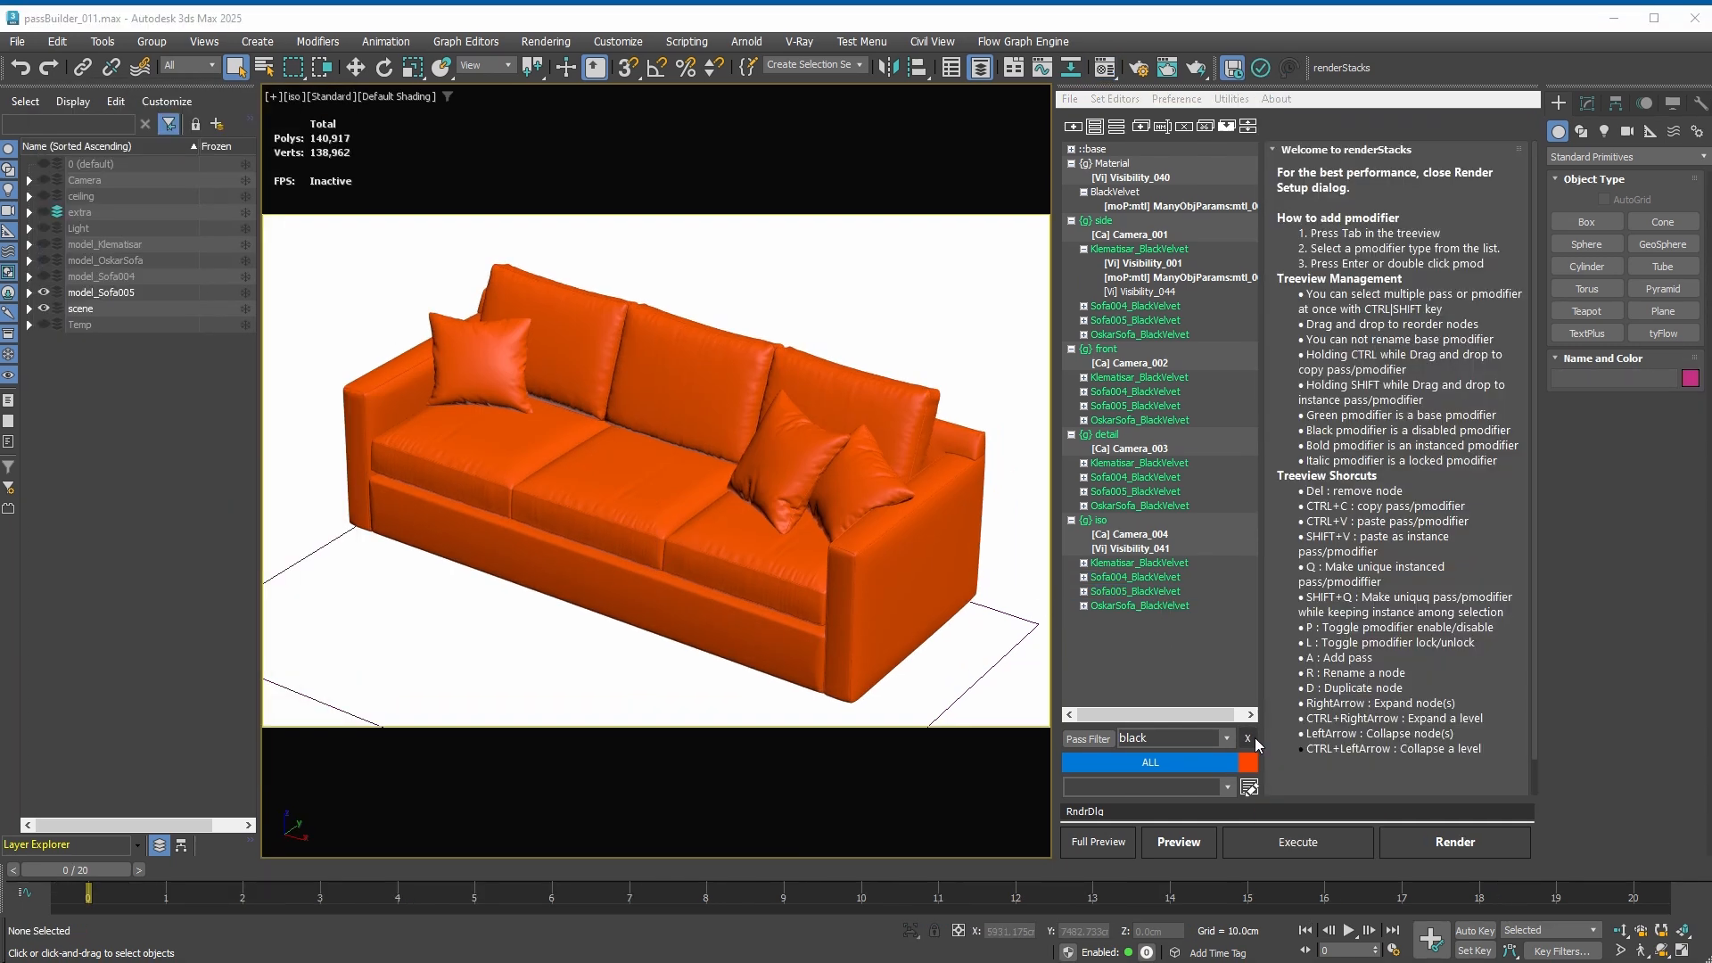
Step: Clear the pass filter and delete all PassBuilder setup passes
click(1248, 737)
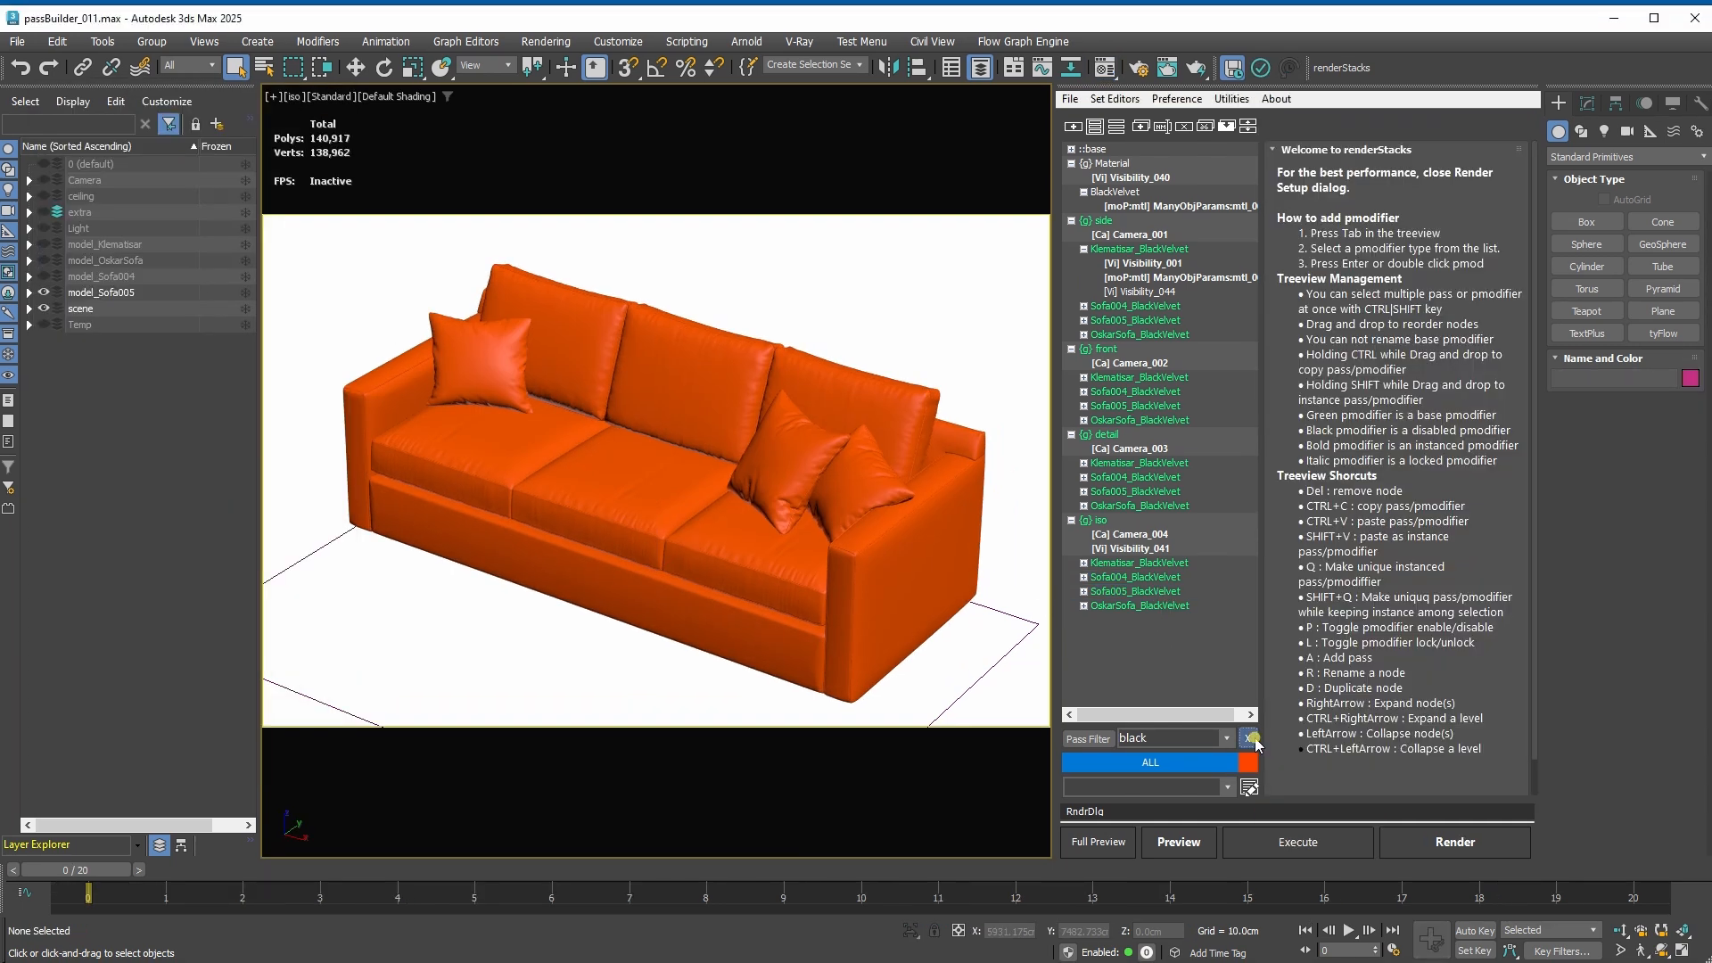
click(1202, 101)
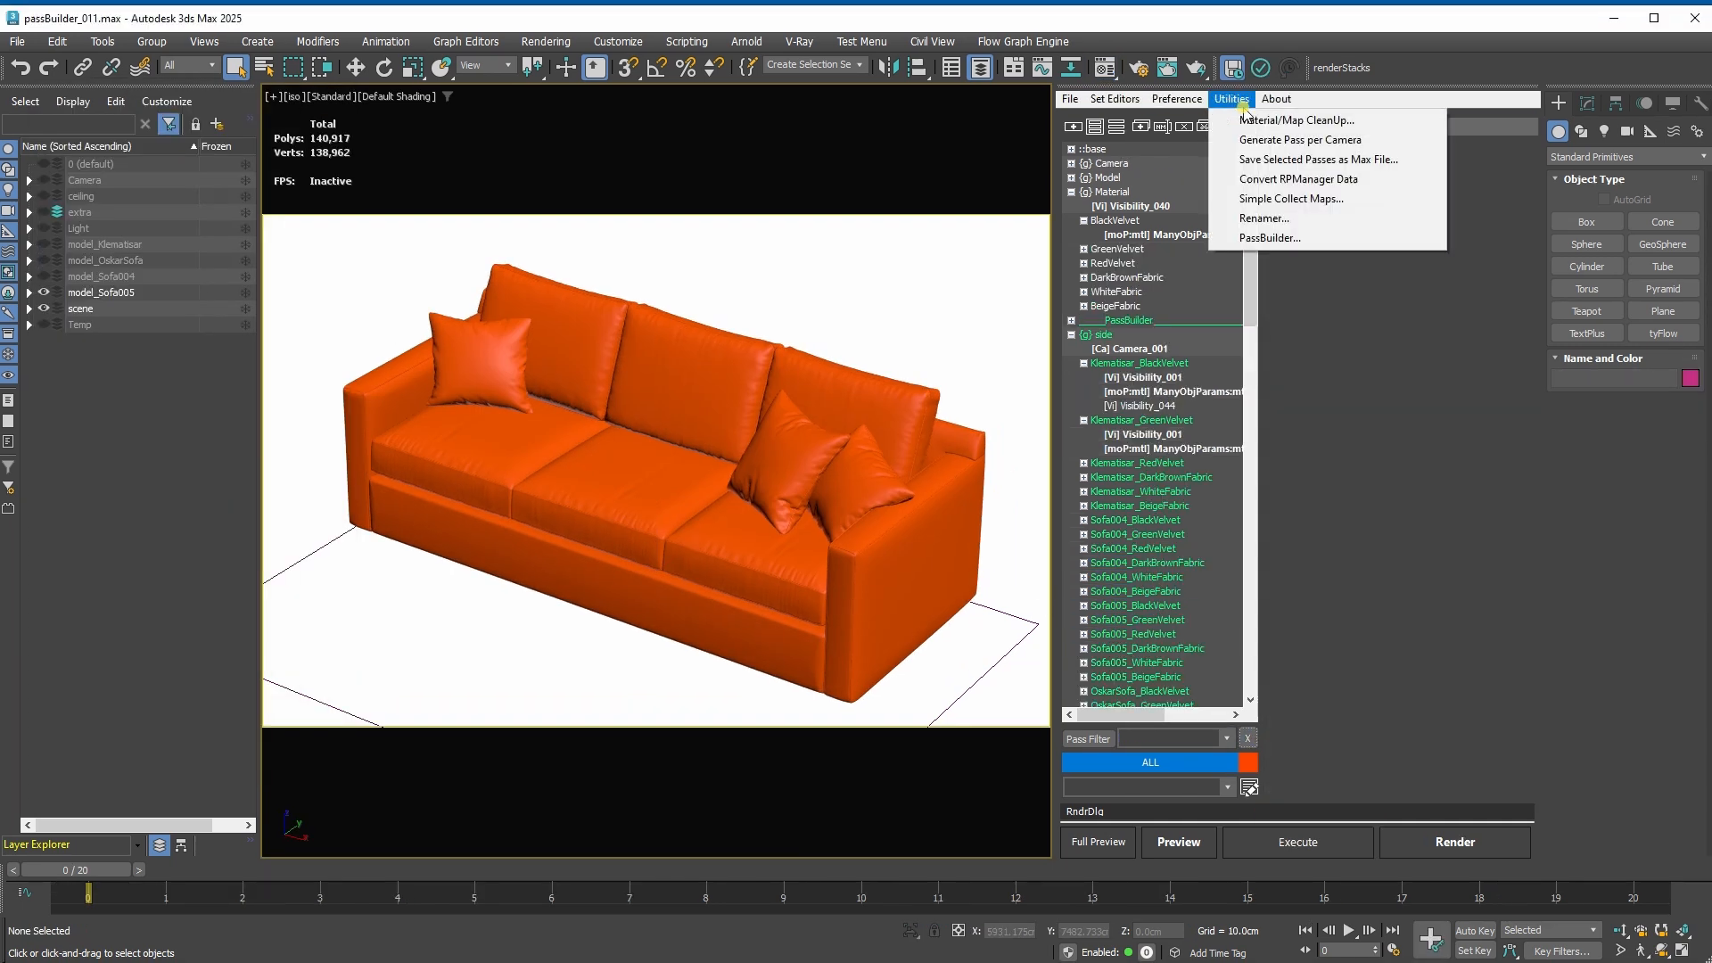
click(1266, 239)
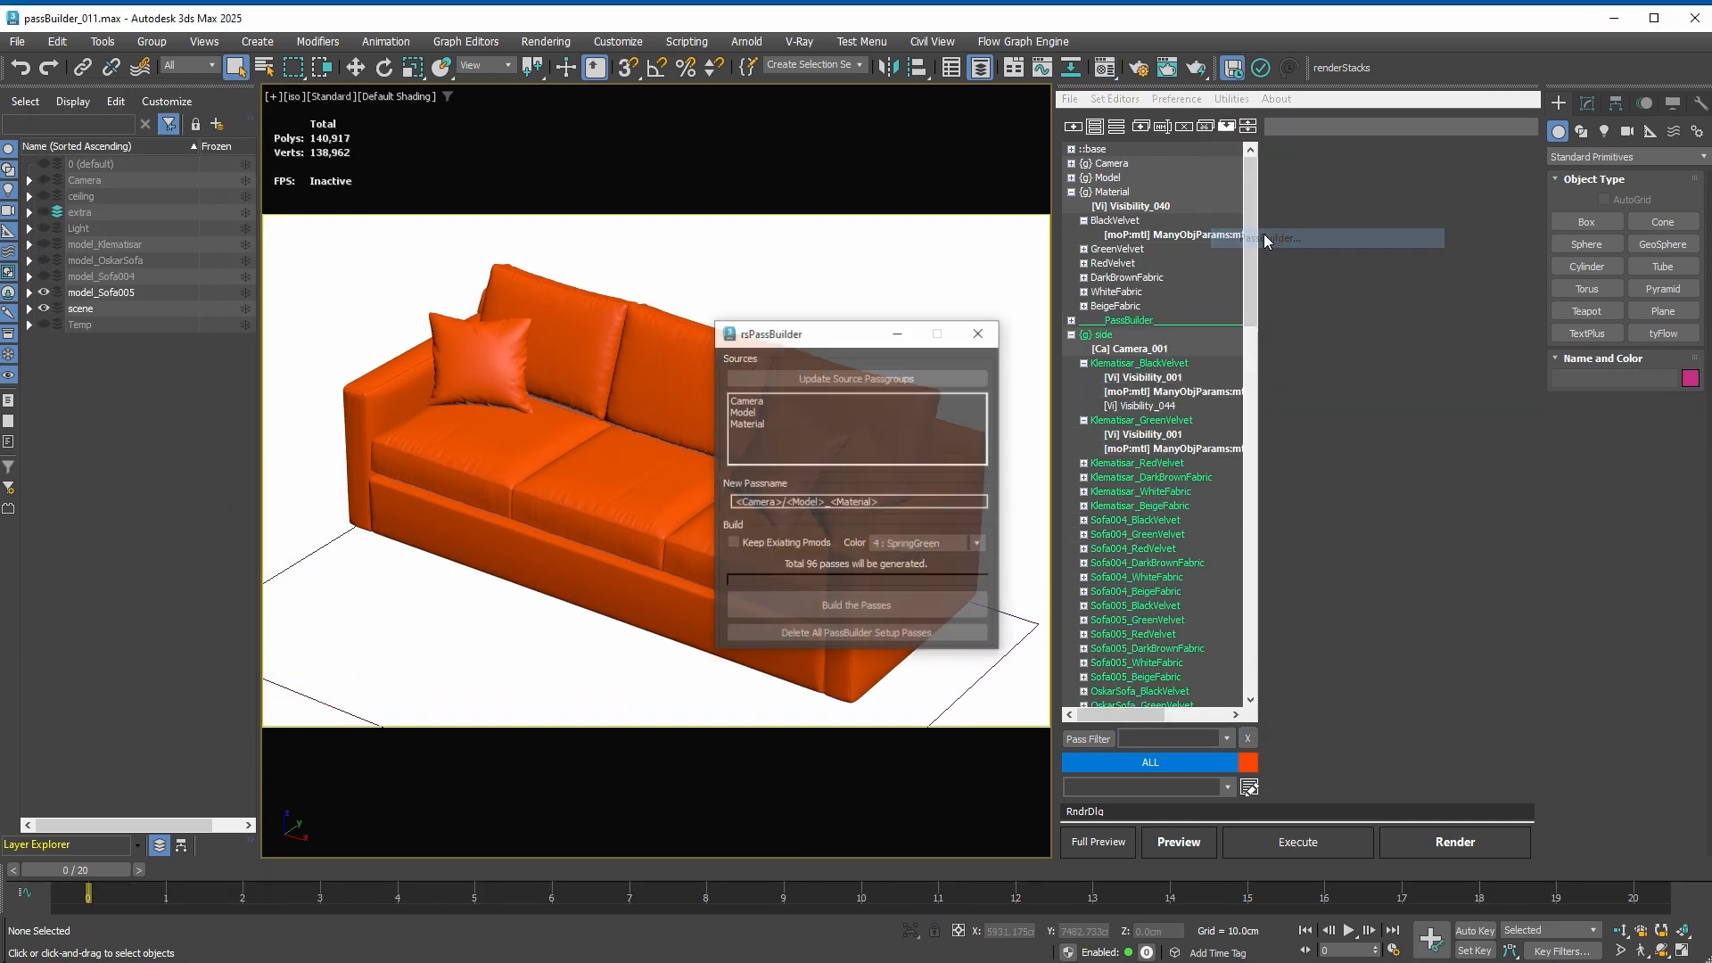
click(888, 634)
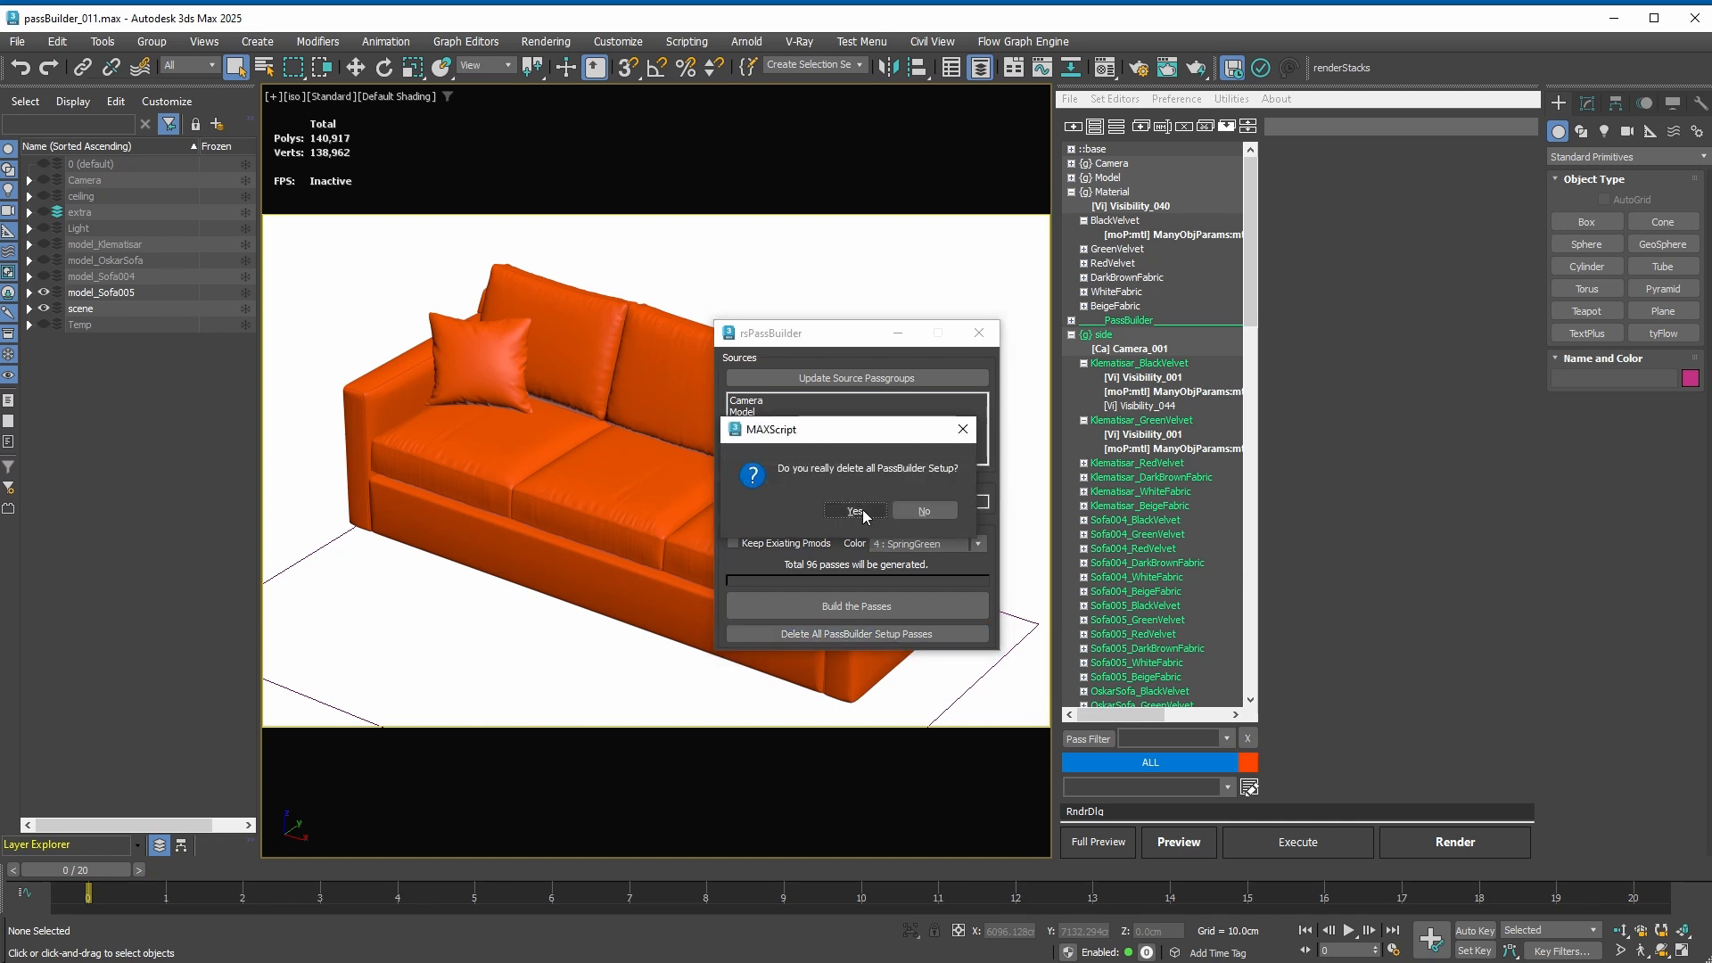
click(858, 511)
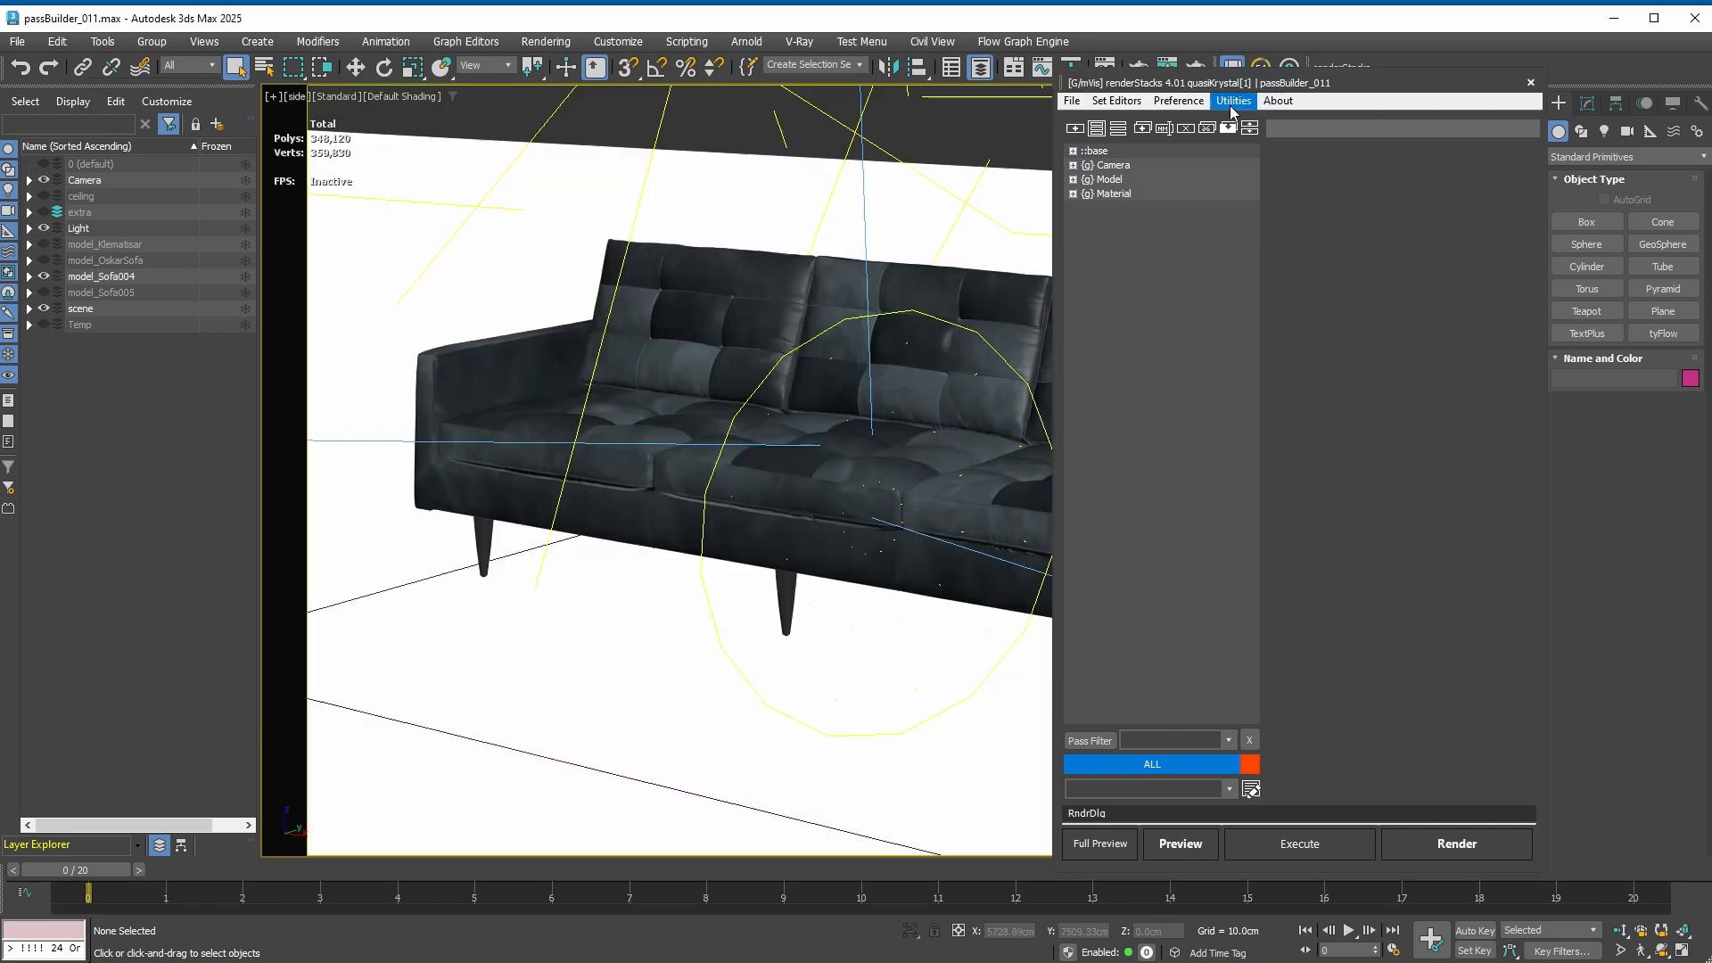
Step: Reopen PassBuilder and change the new pass name pattern to <Camera>/<Material>_<Model>
click(1233, 100)
click(1292, 240)
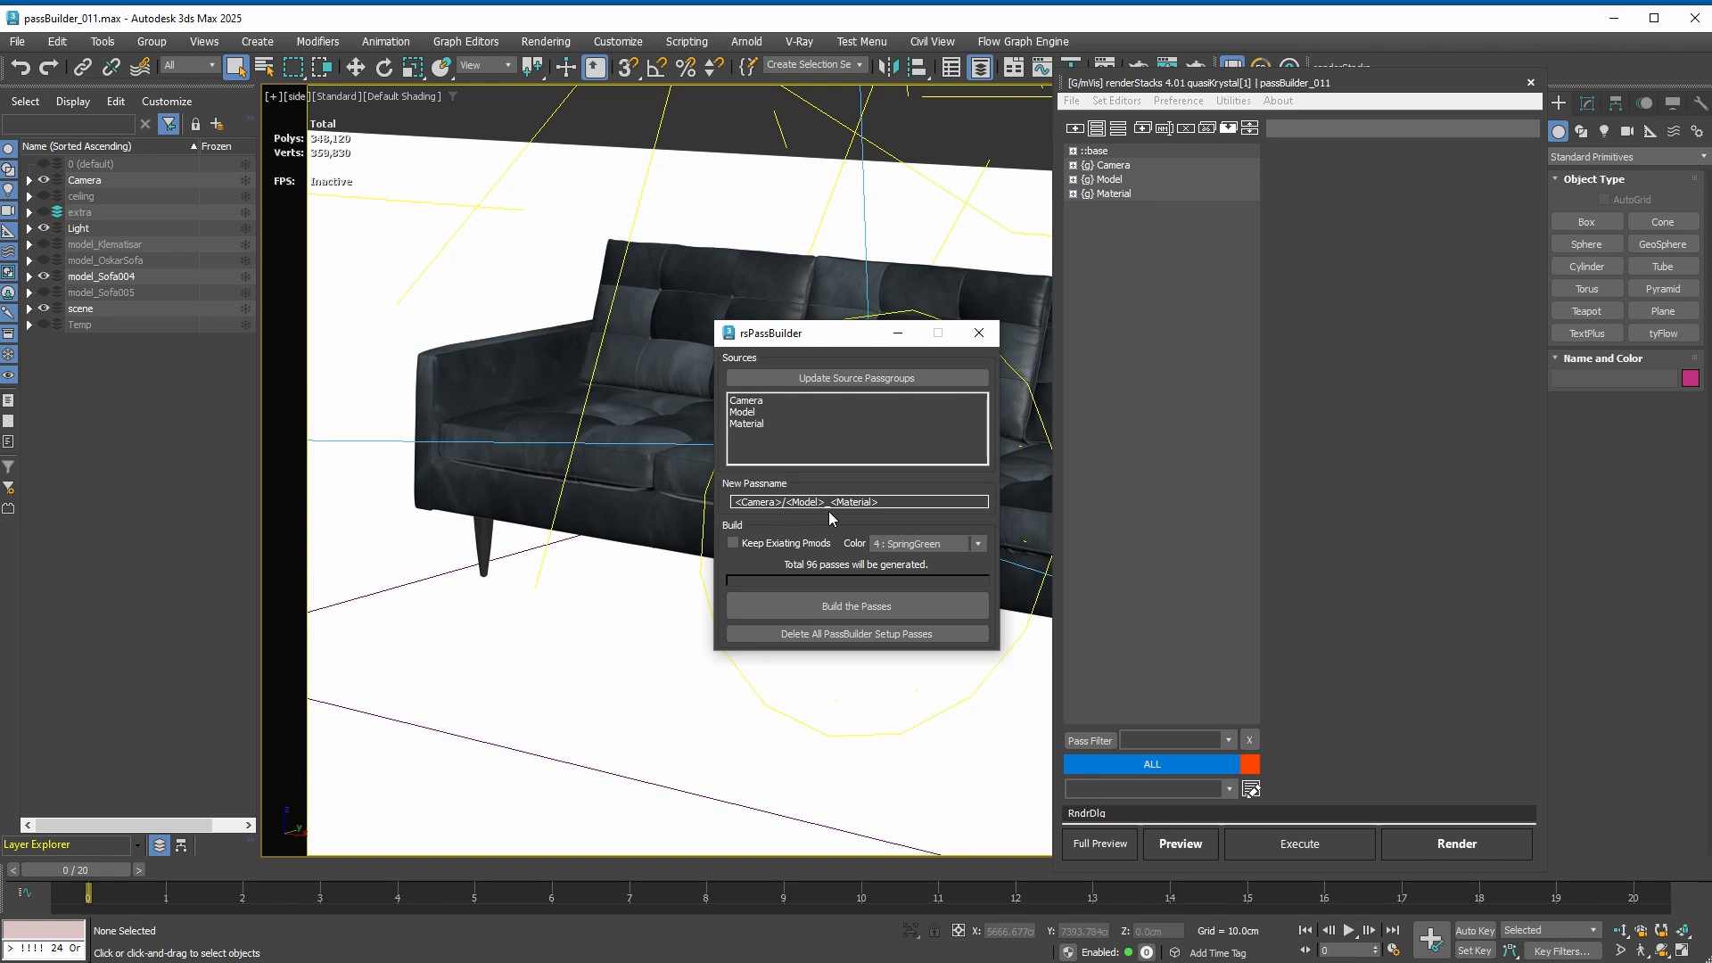
drag(831, 502, 944, 502)
key(ctrl+x)
key(BackSpace)
key(Left)
key(Left)
key(Left)
key(Left)
key(Left)
key(Left)
key(Left)
key(Left)
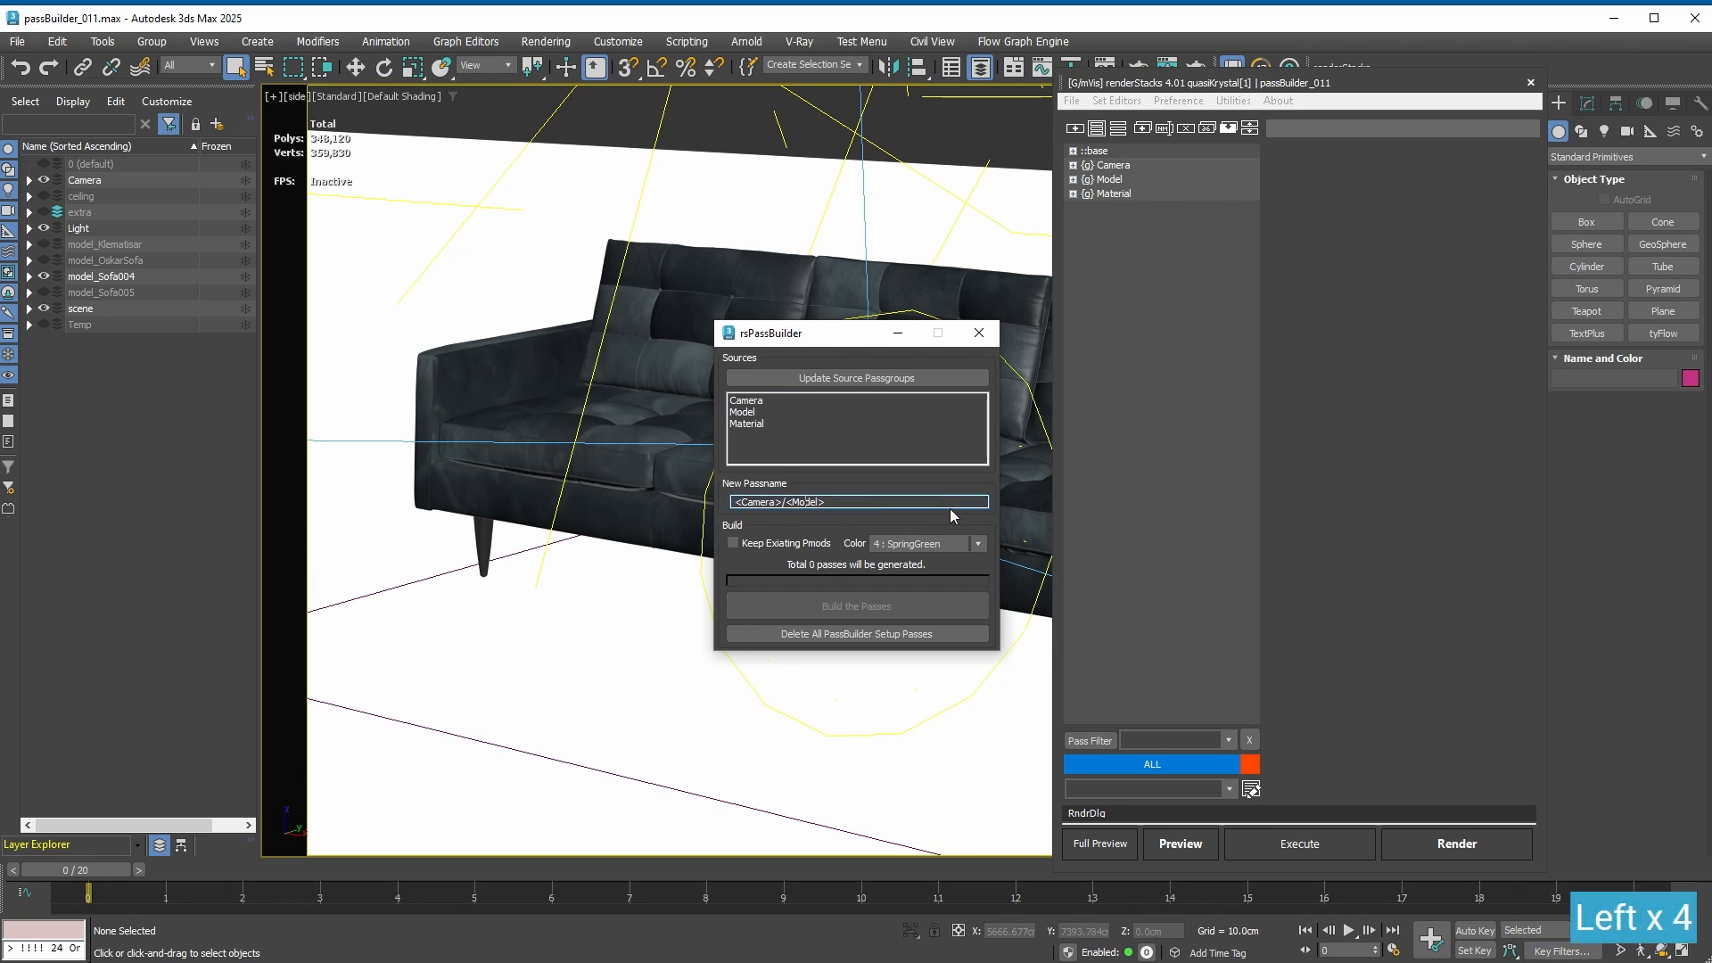
key(Right)
key(ctrl+v)
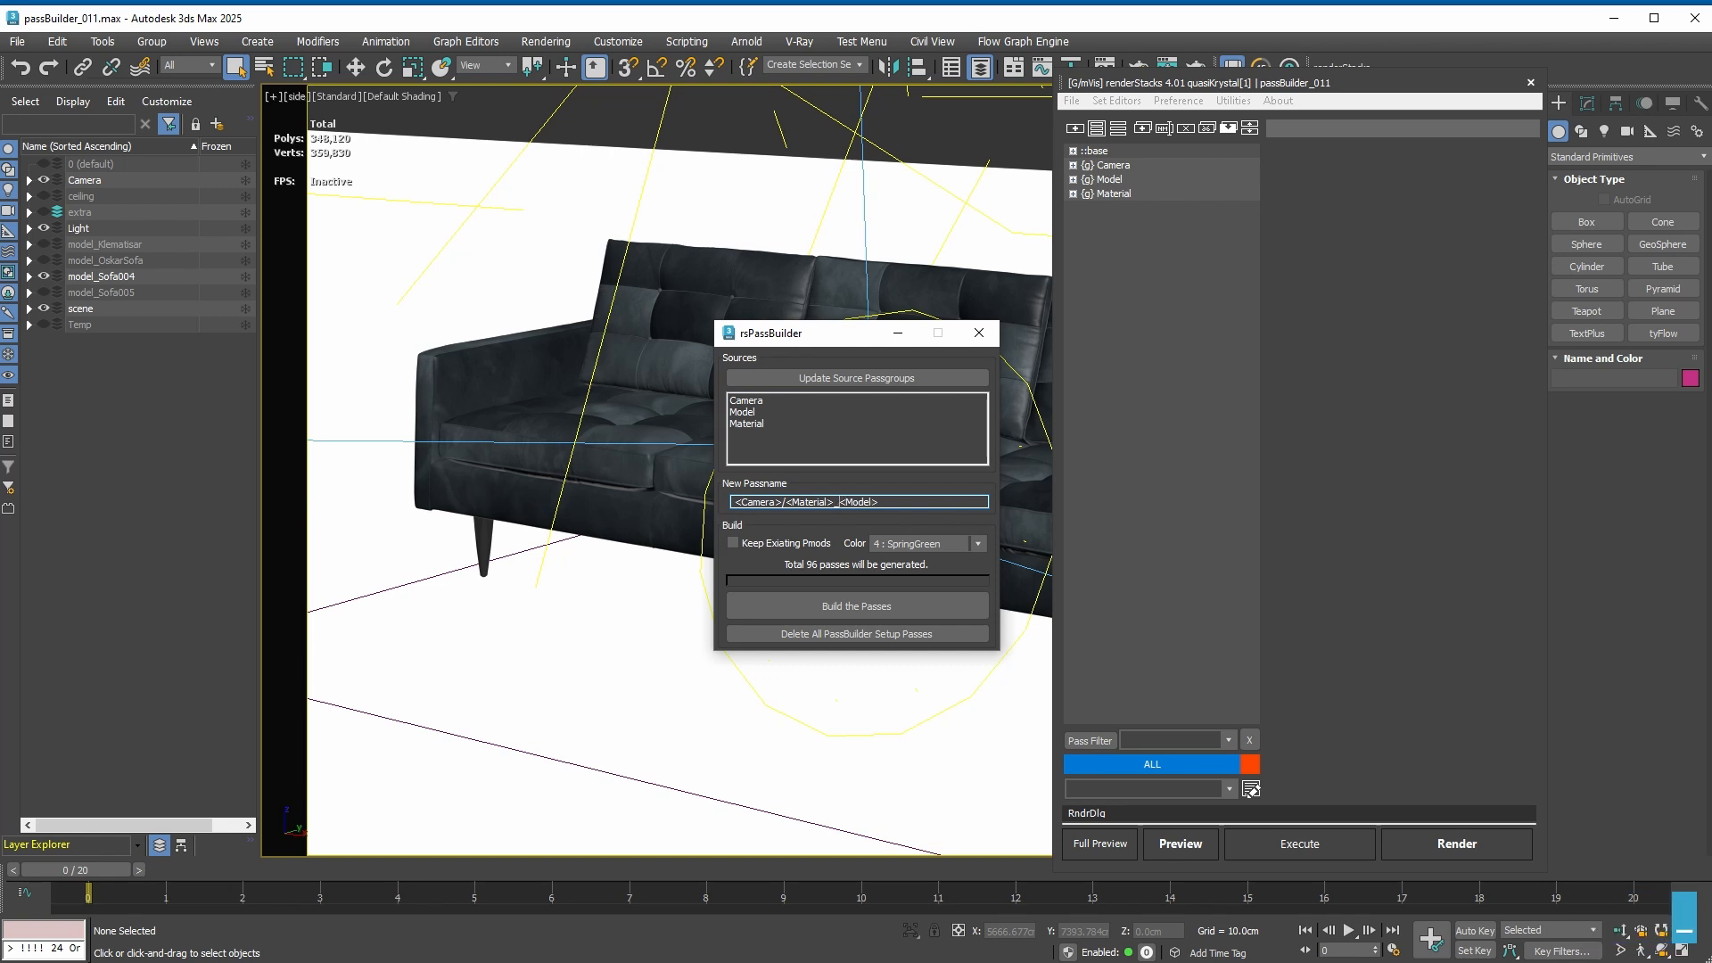
key(Return)
Step: Set the PassBuilder colour to 2 : Orange and build the passes
click(977, 543)
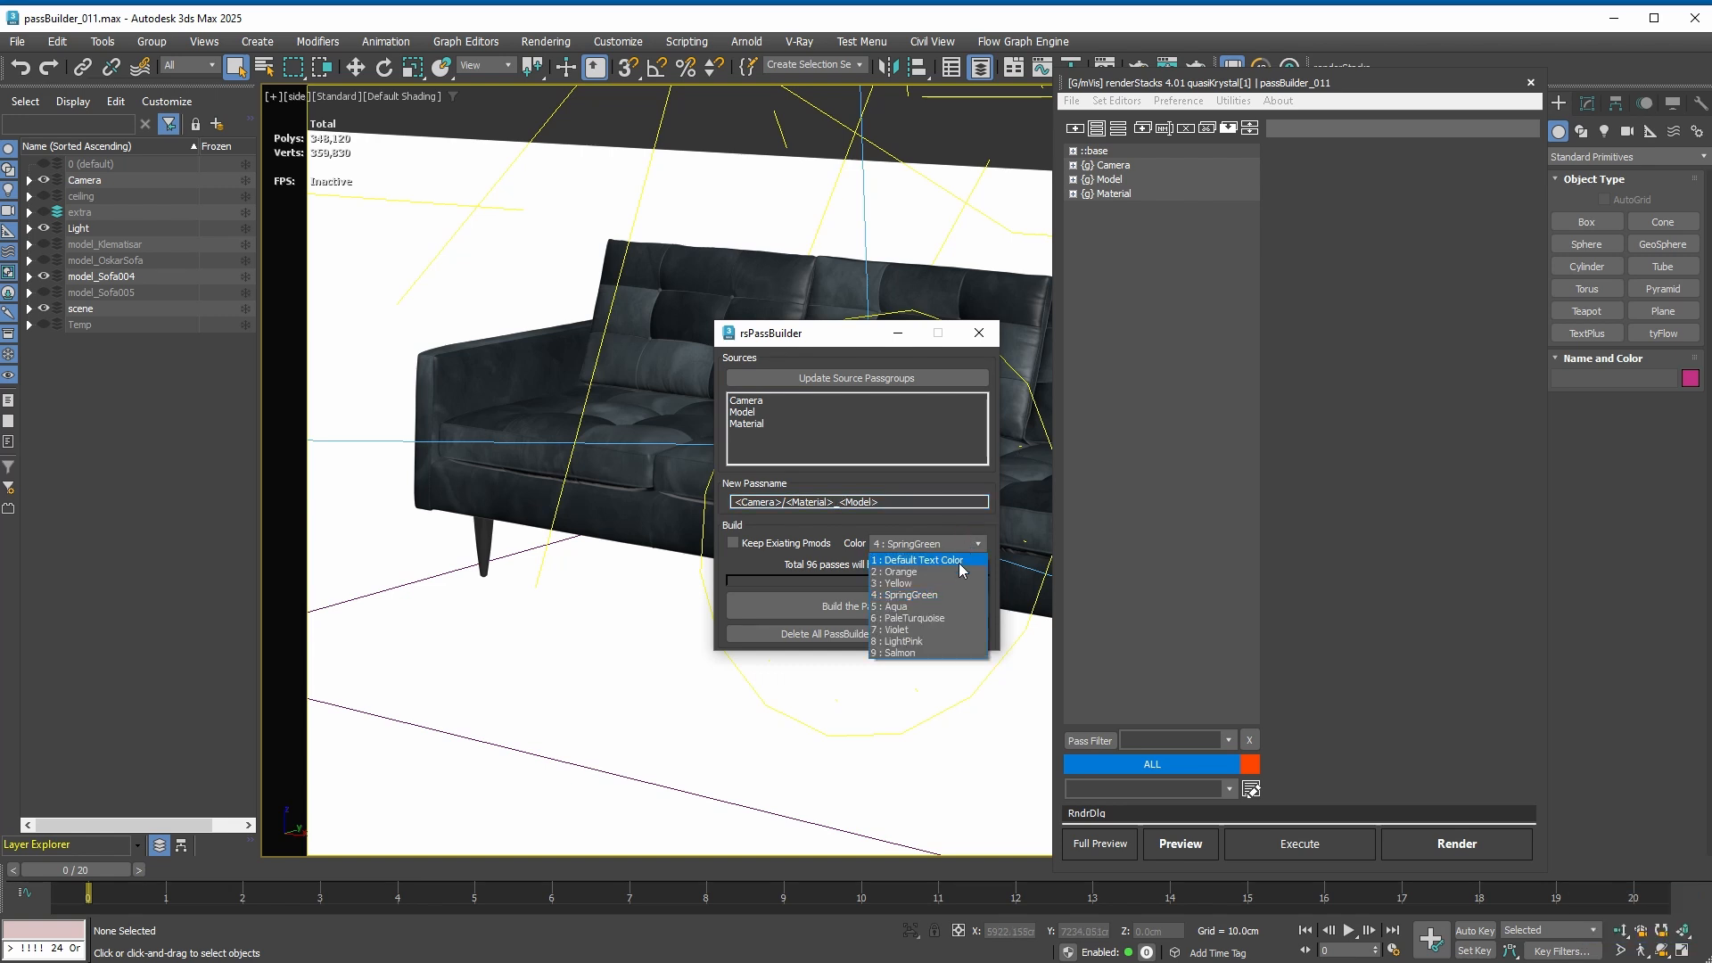
click(957, 570)
click(937, 608)
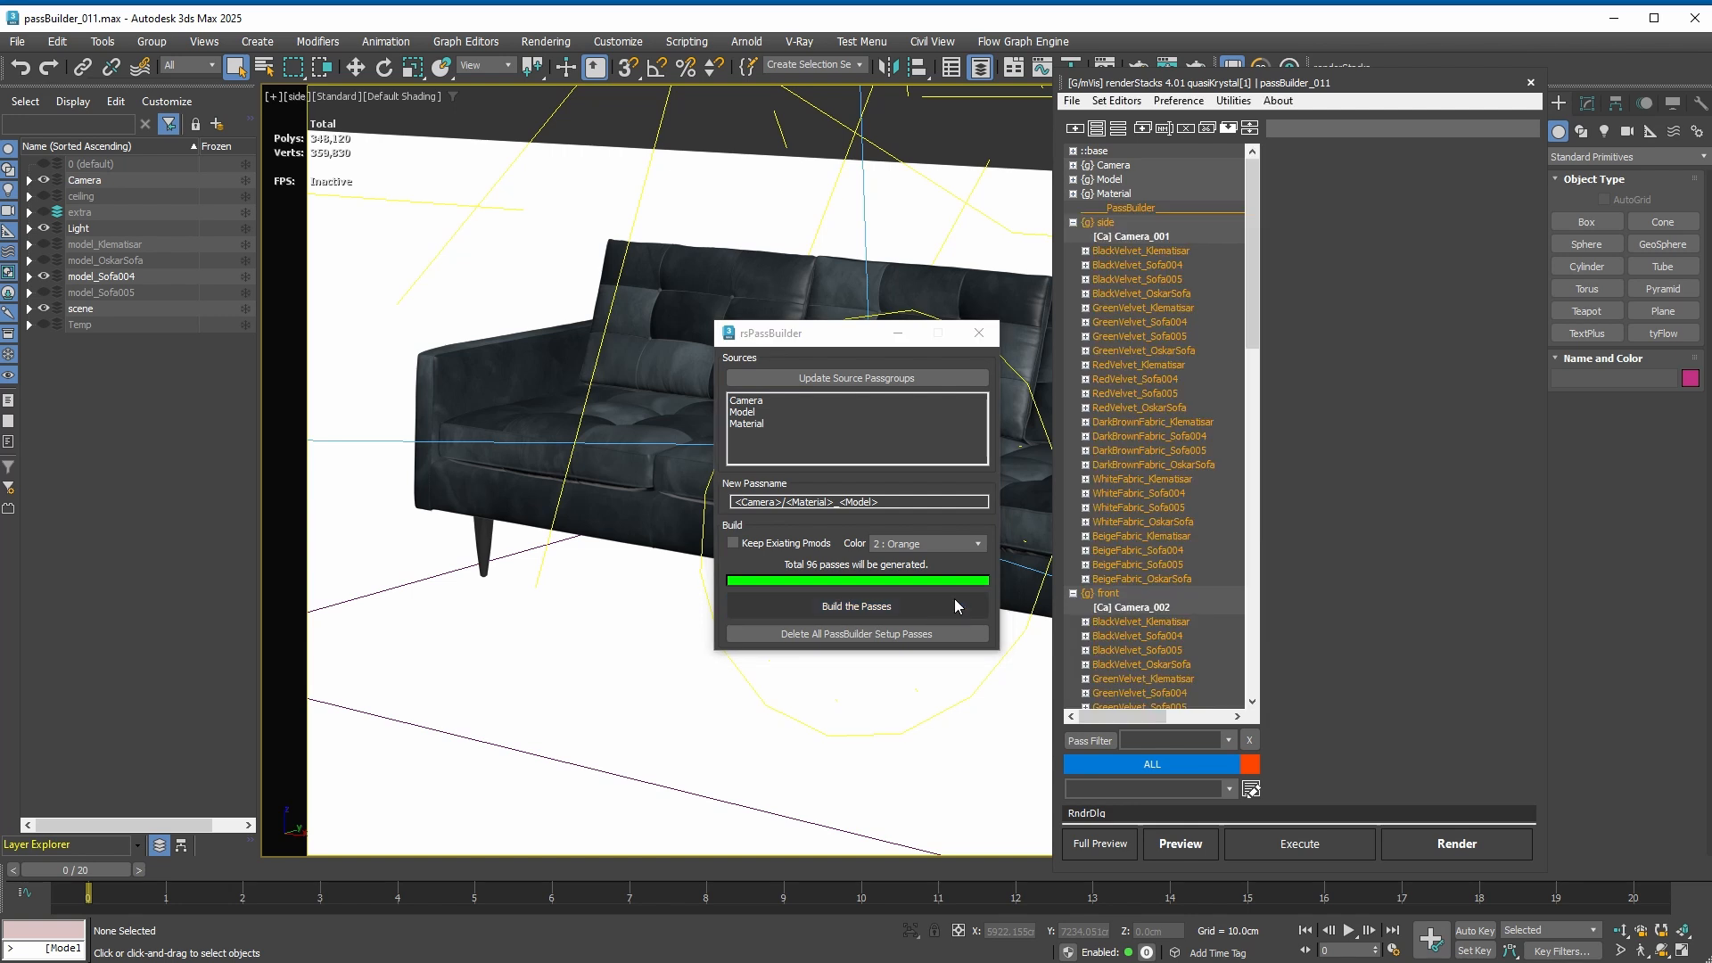
Step: Collapse the newly built side, front, detail and iso pass groups
click(1072, 222)
click(1073, 236)
click(1072, 251)
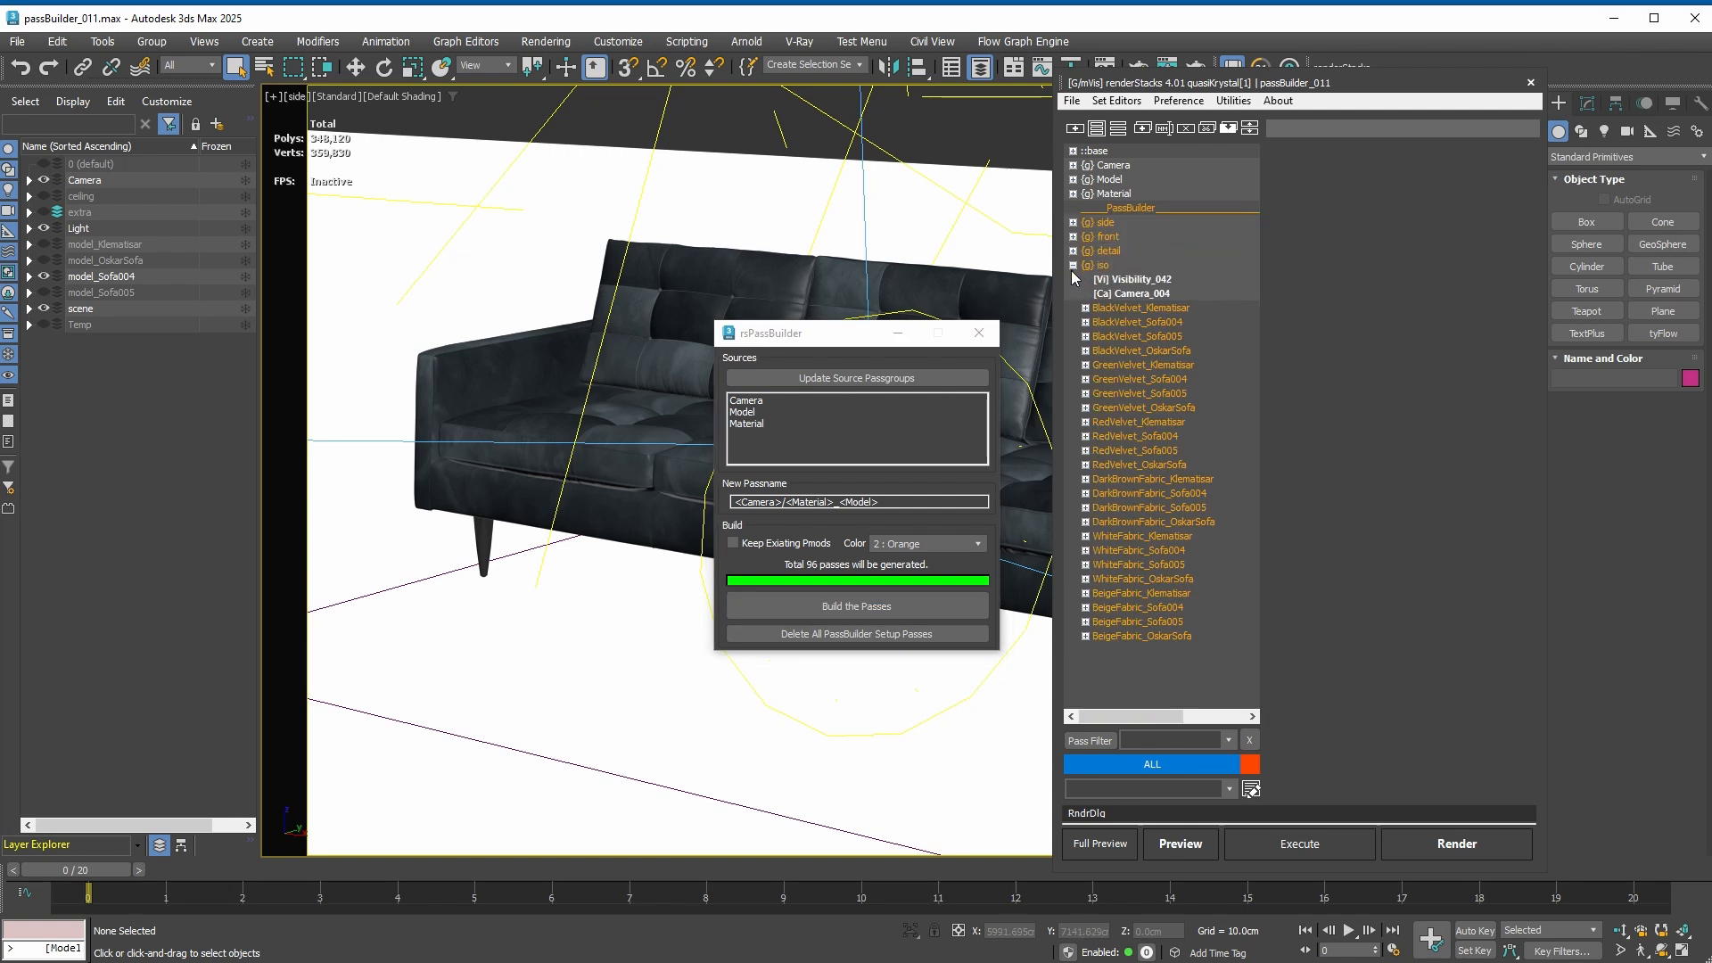
click(1073, 266)
Step: Select the side to iso pass groups and generate a render batch for all their passes
click(1121, 222)
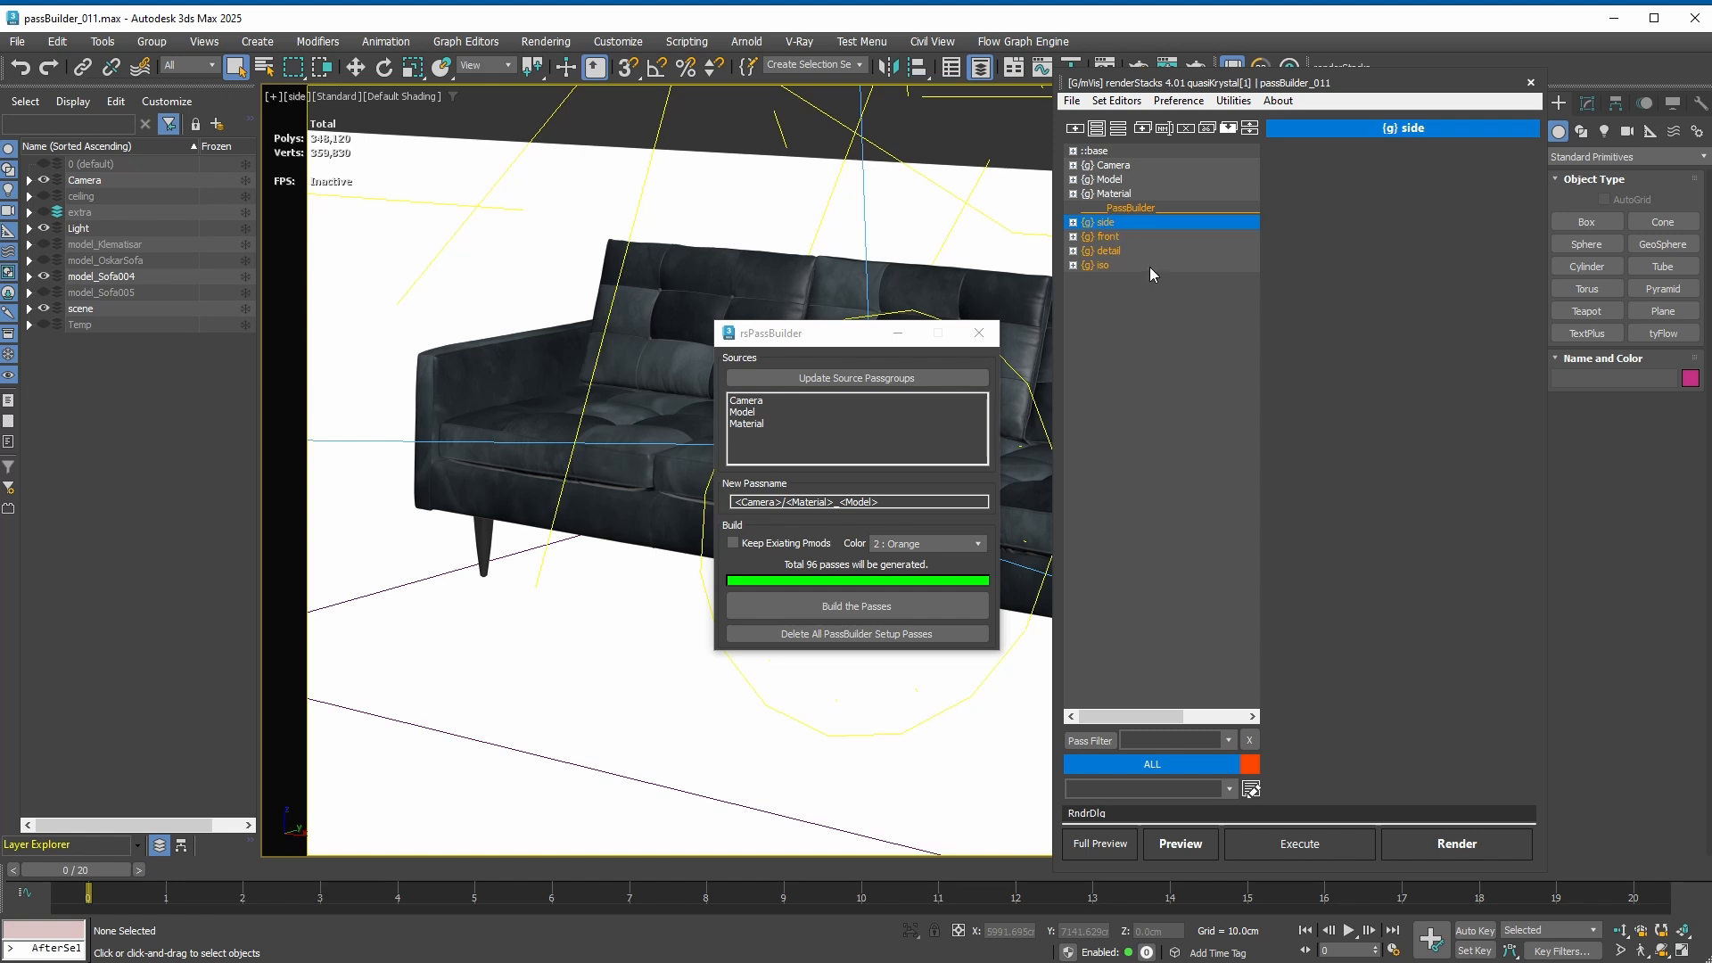
shift+click(1148, 266)
click(1453, 844)
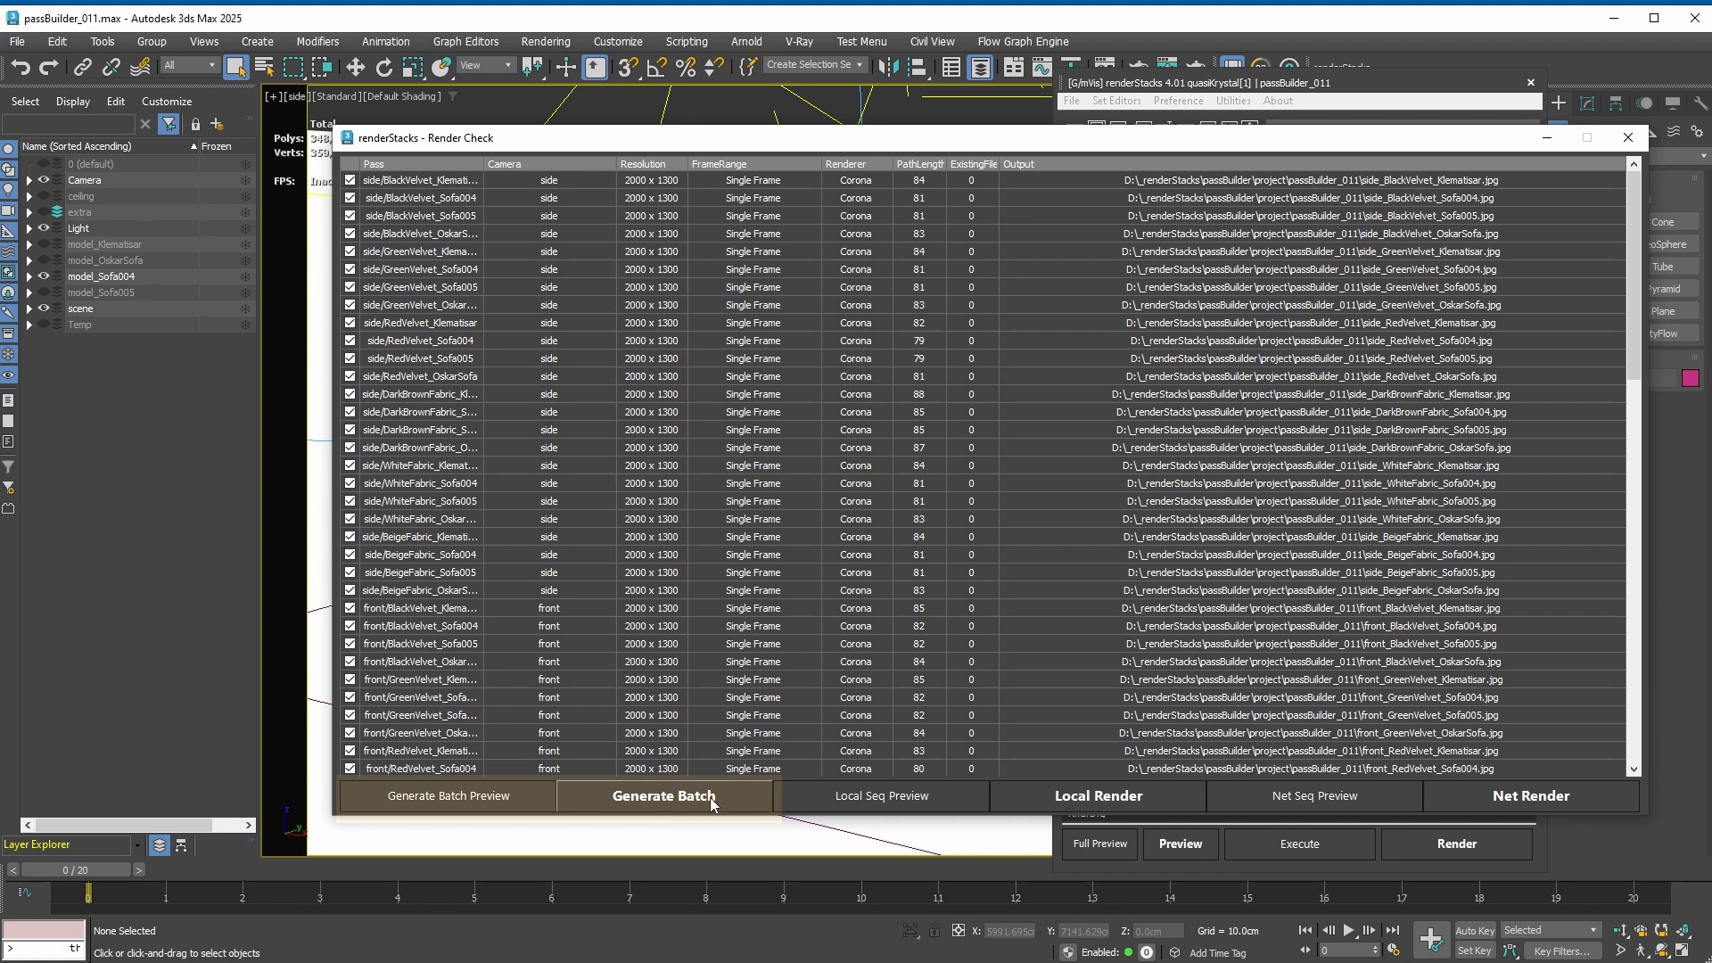
click(710, 798)
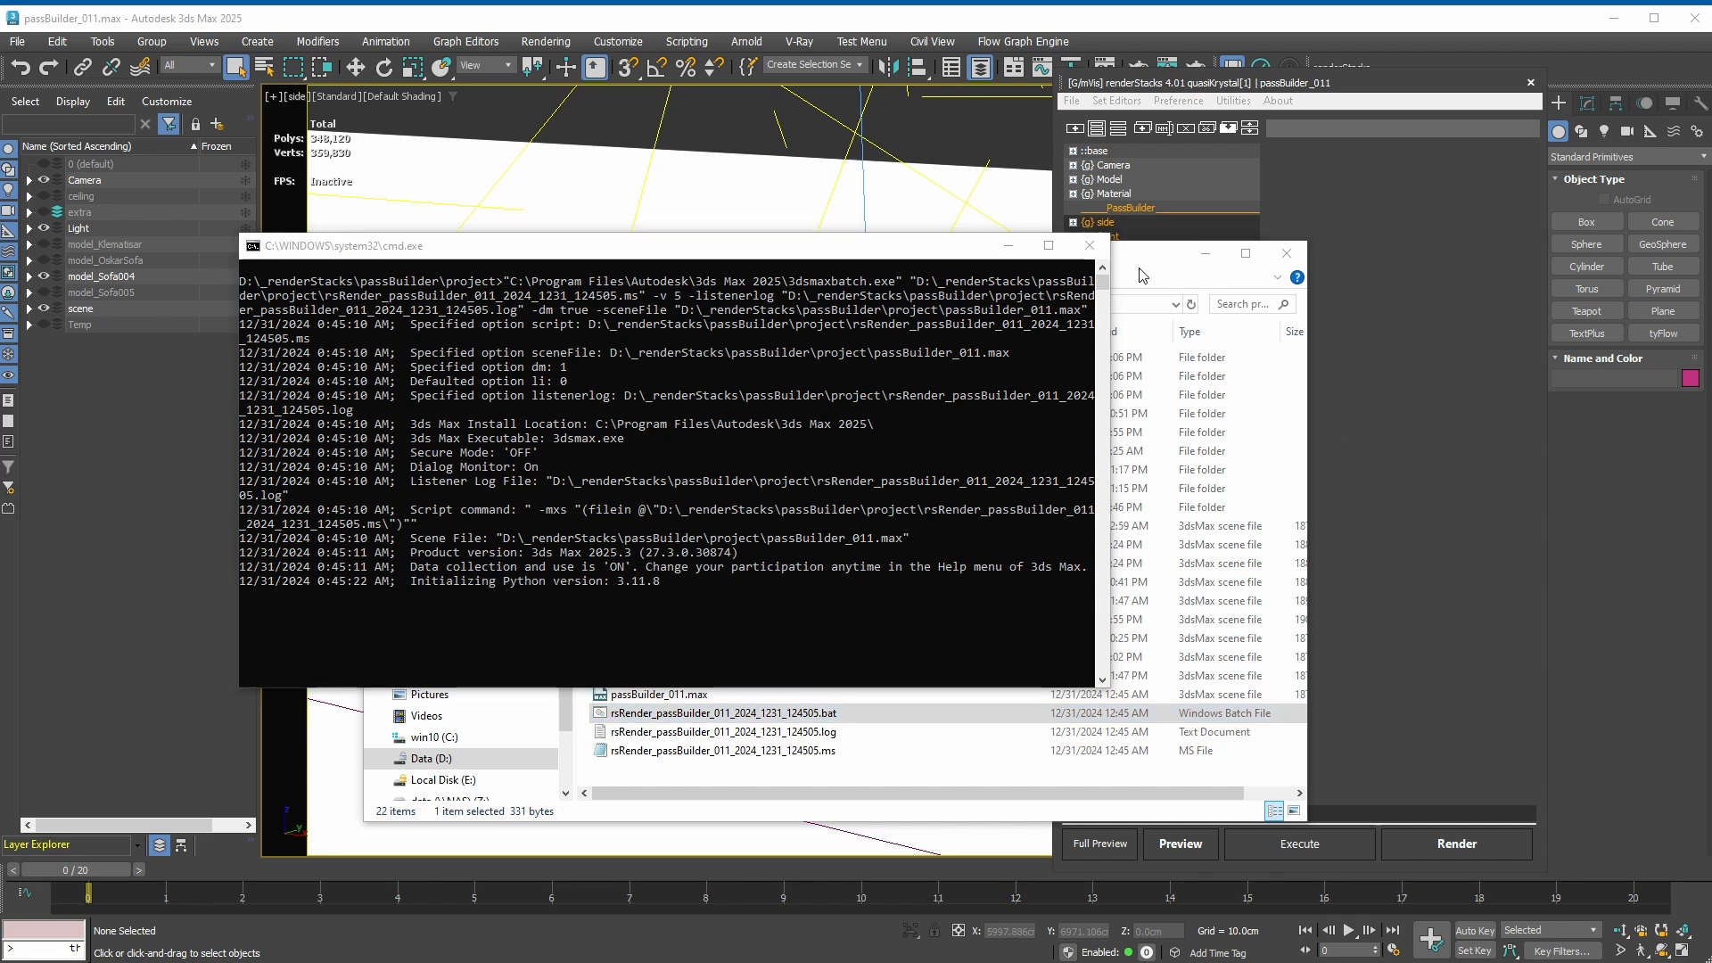
Step: Open rsRender_passBuilder_011_2024_1231_124505.log from the project folder, read through the render log and close it
drag(1139, 266, 1472, 208)
click(1141, 674)
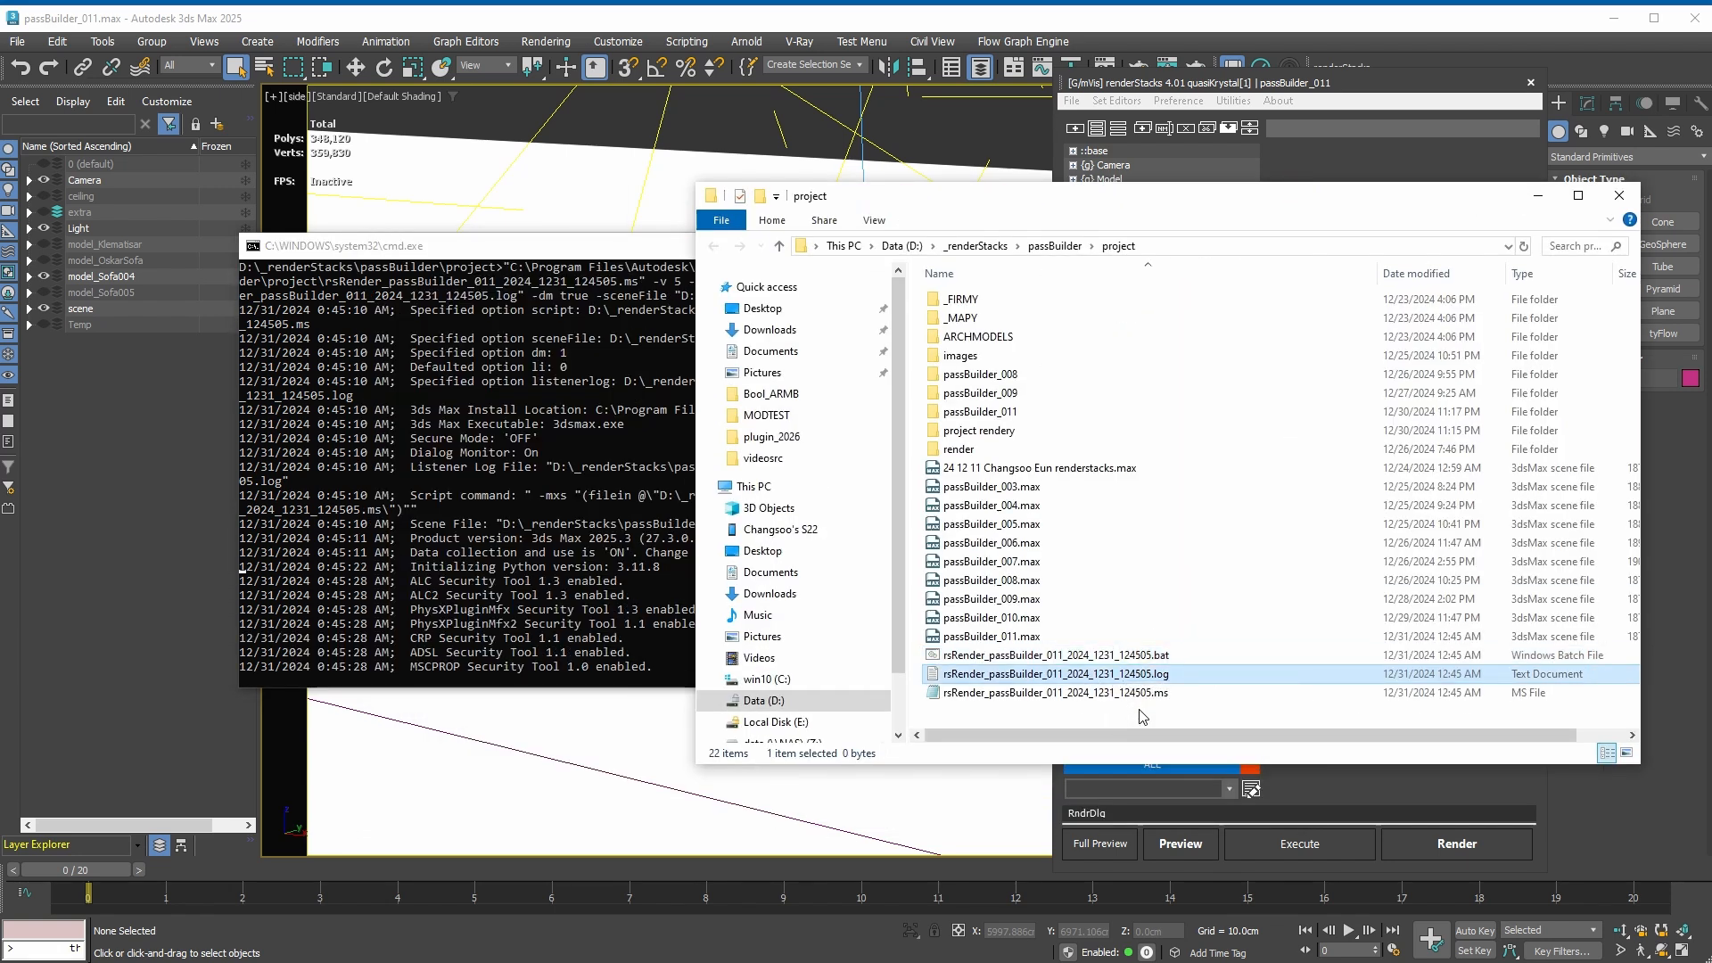
double_click(1141, 674)
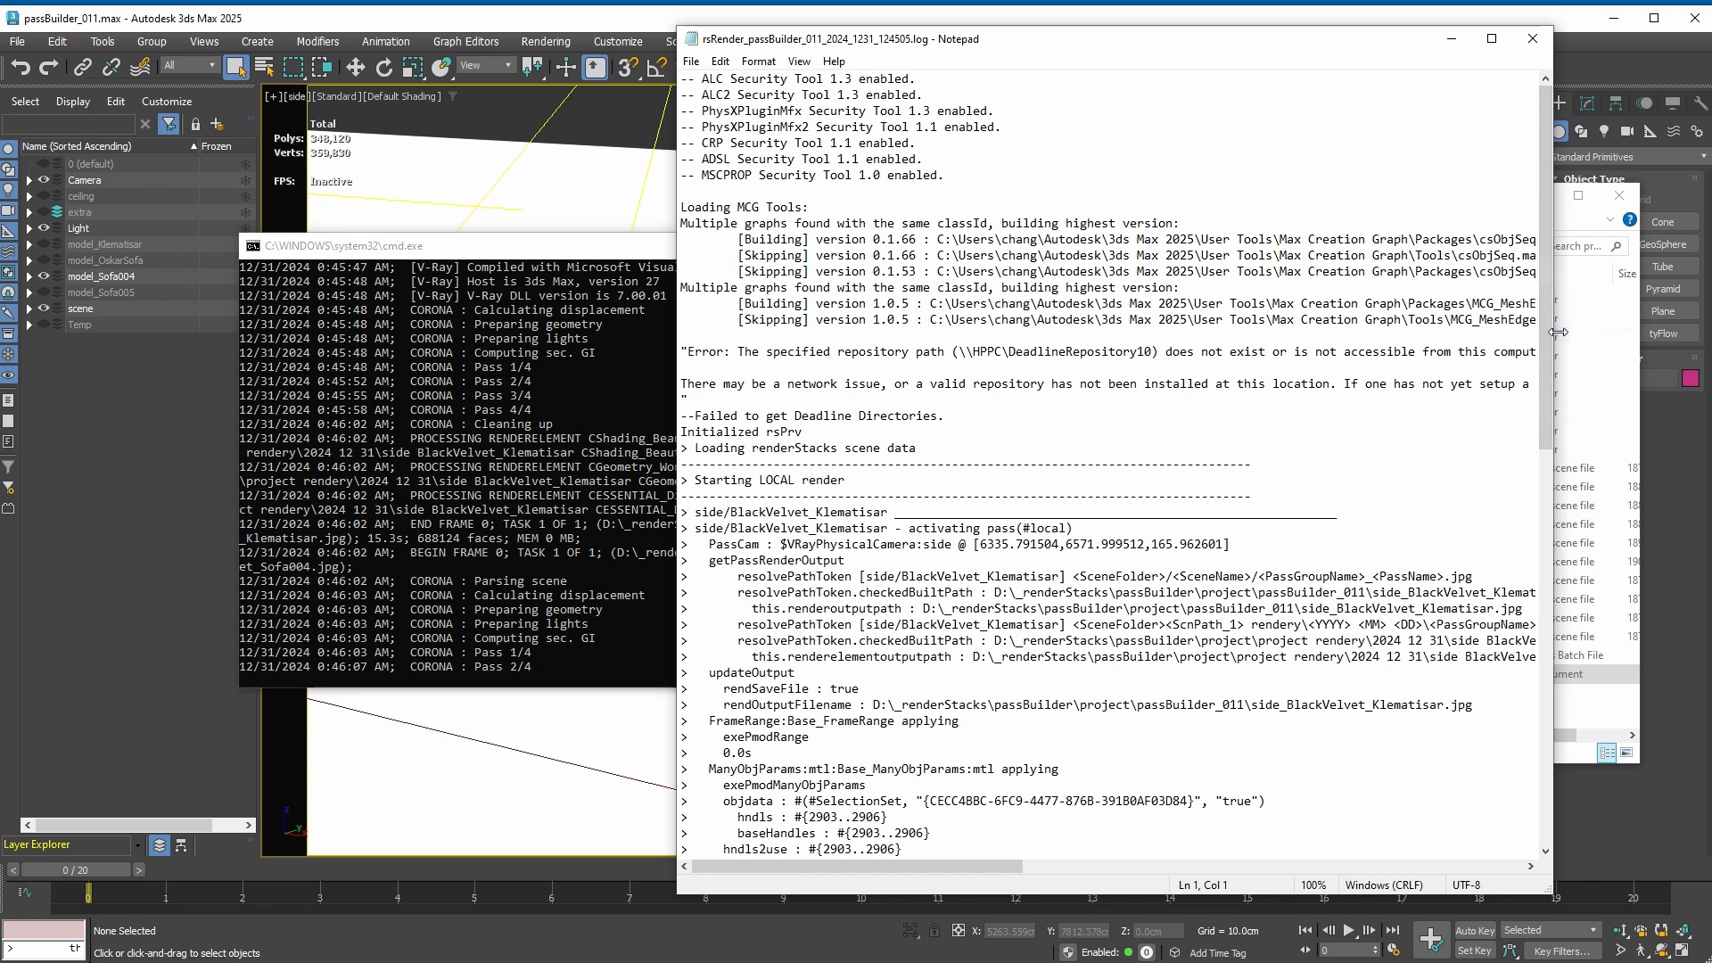
drag(1545, 358, 1543, 288)
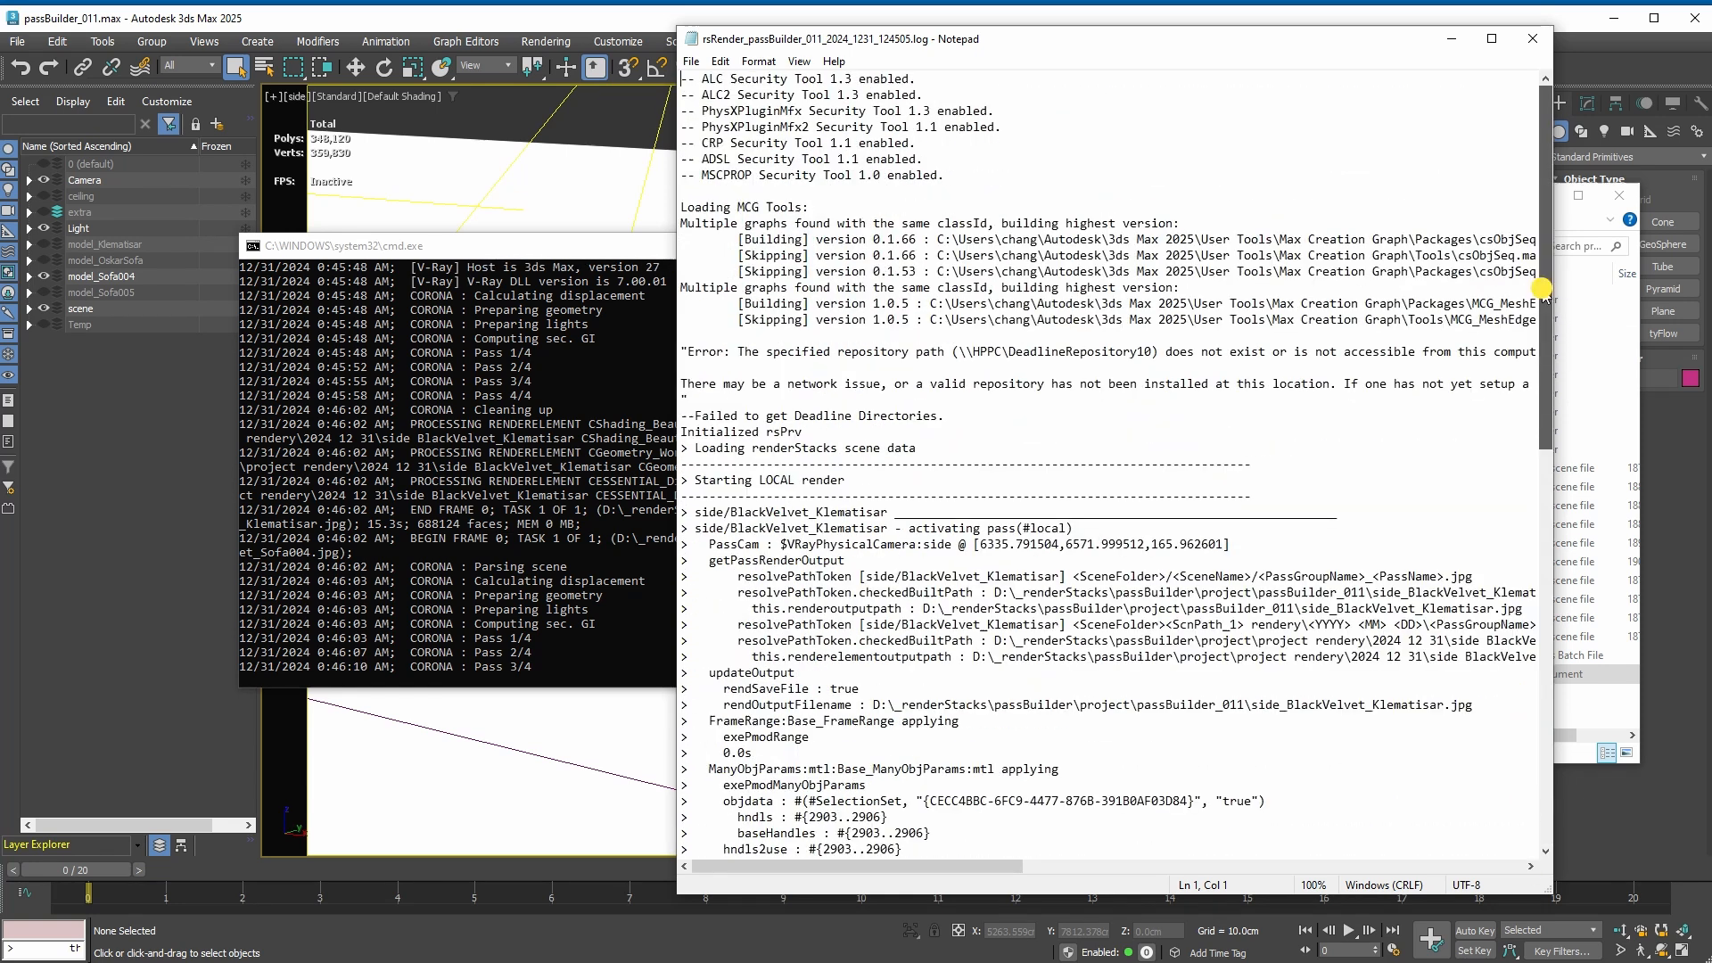
click(1533, 43)
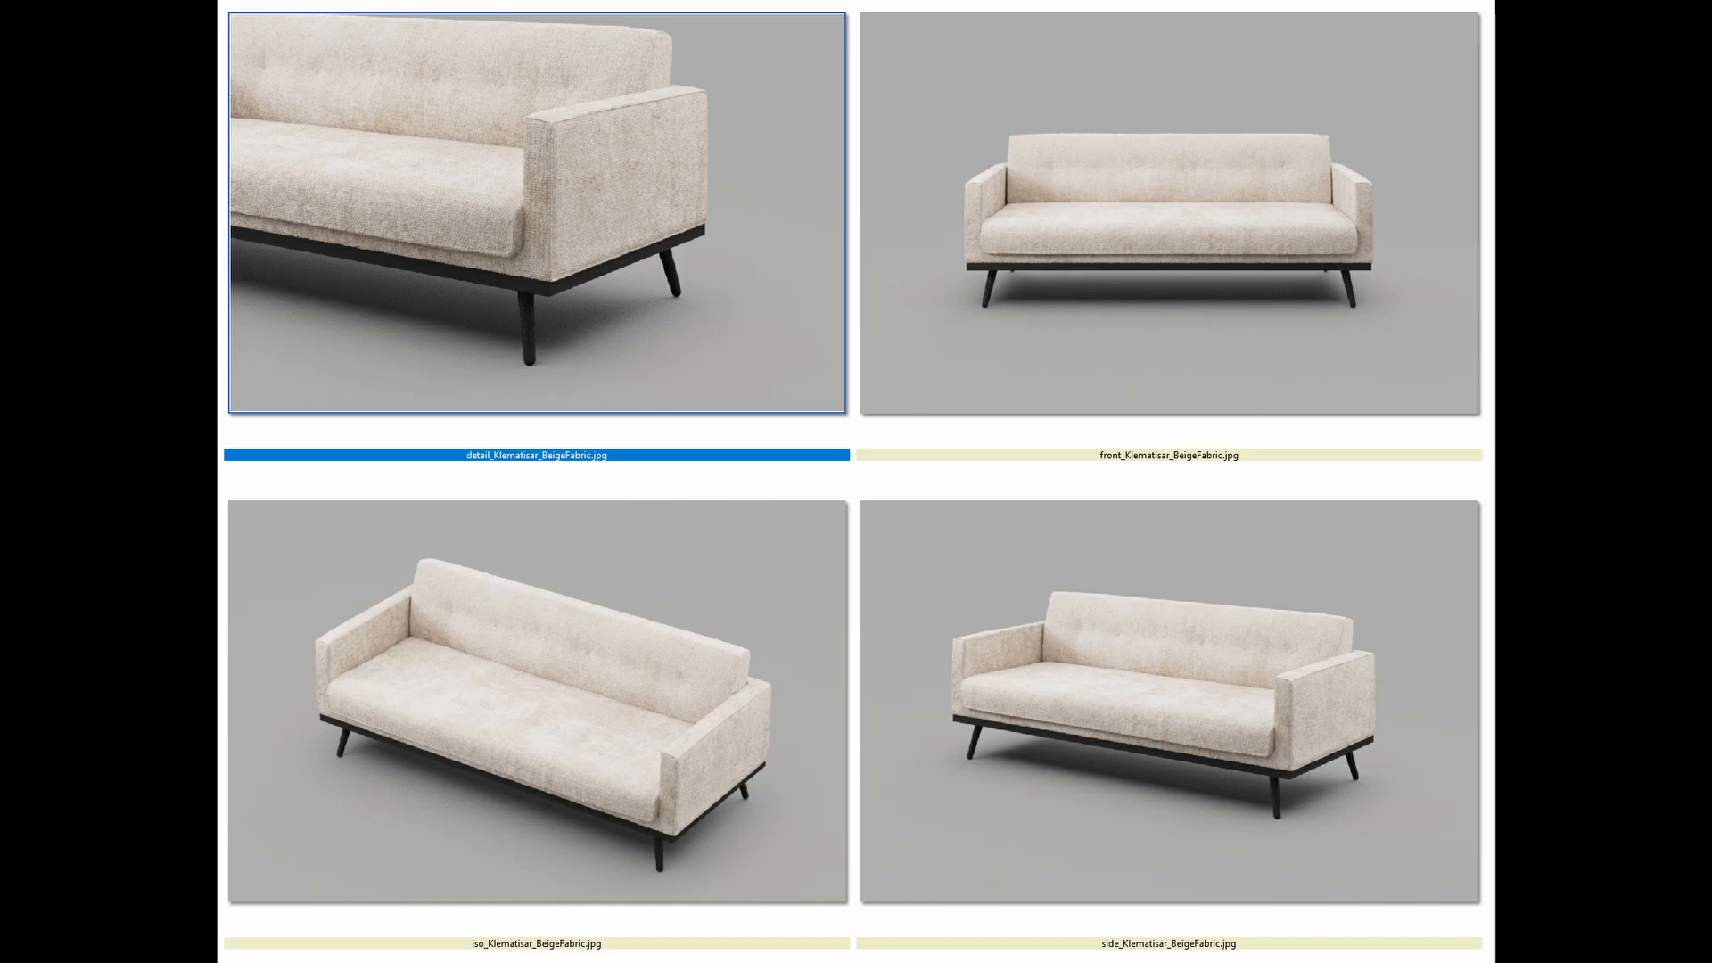